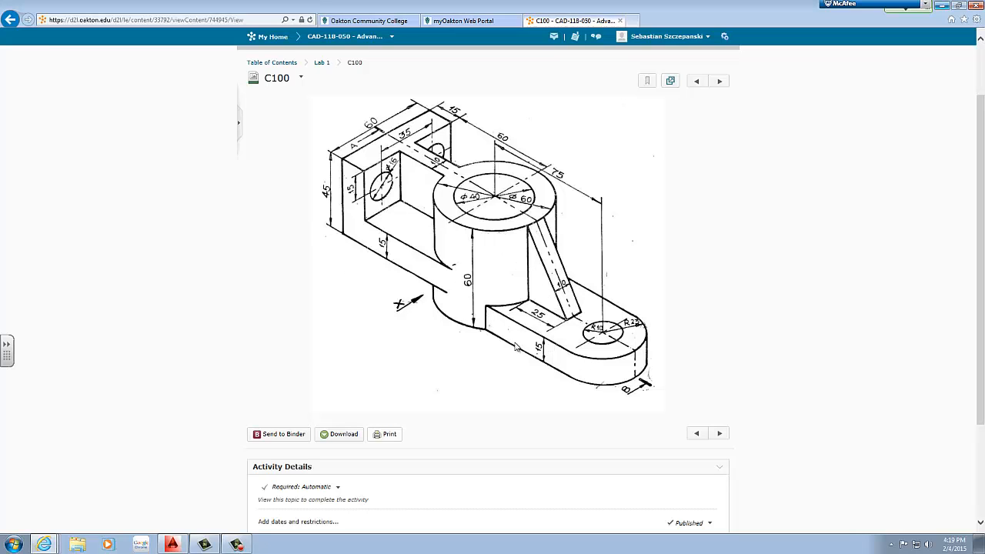
# Switch to AutoCAD and set the empty drawing to the Top view.
pyautogui.click(177, 545)
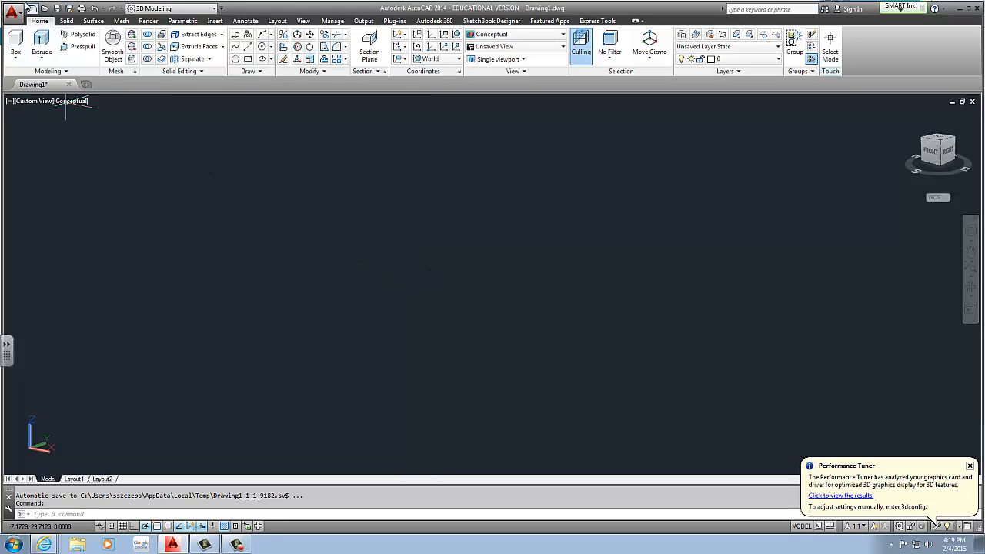
pyautogui.click(249, 51)
pyautogui.press('Escape')
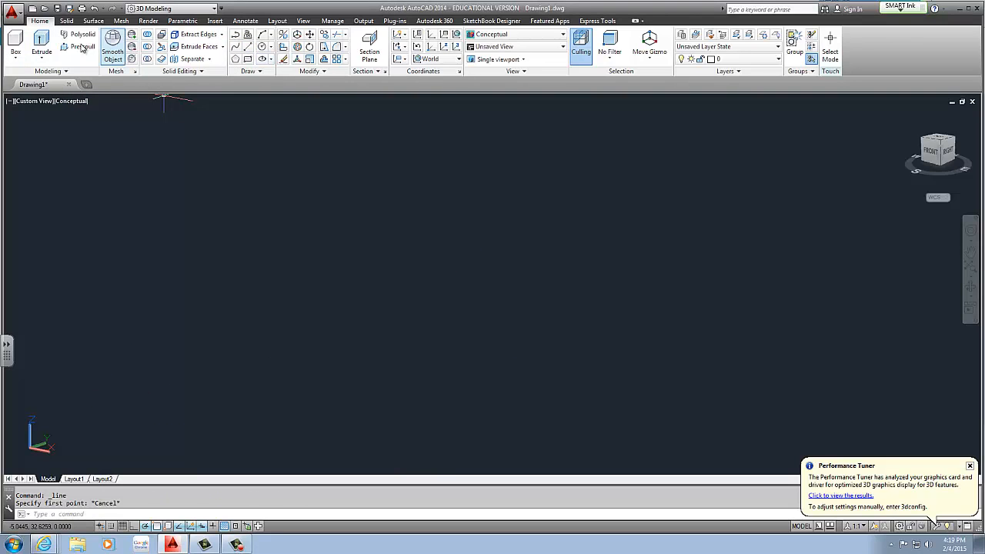
pyautogui.click(303, 21)
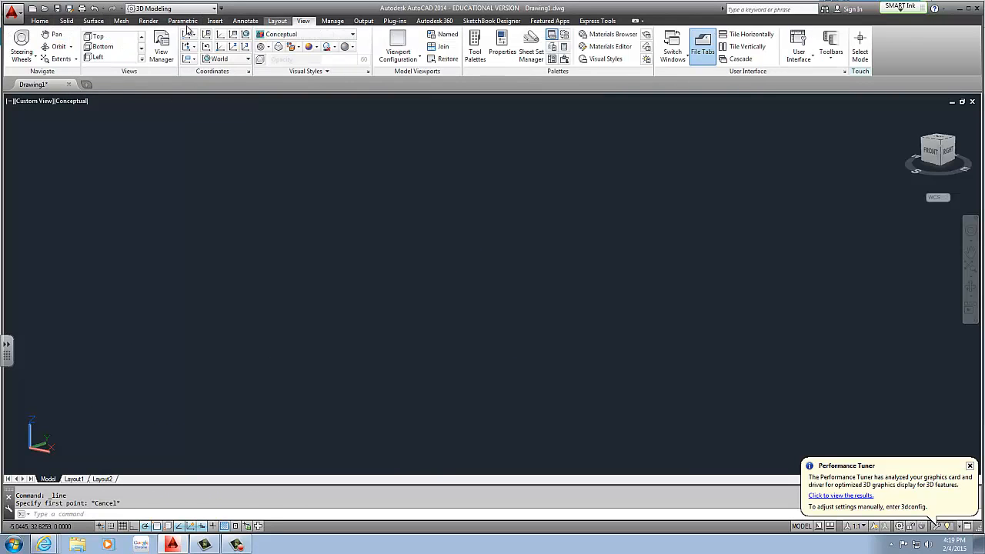
pyautogui.click(121, 41)
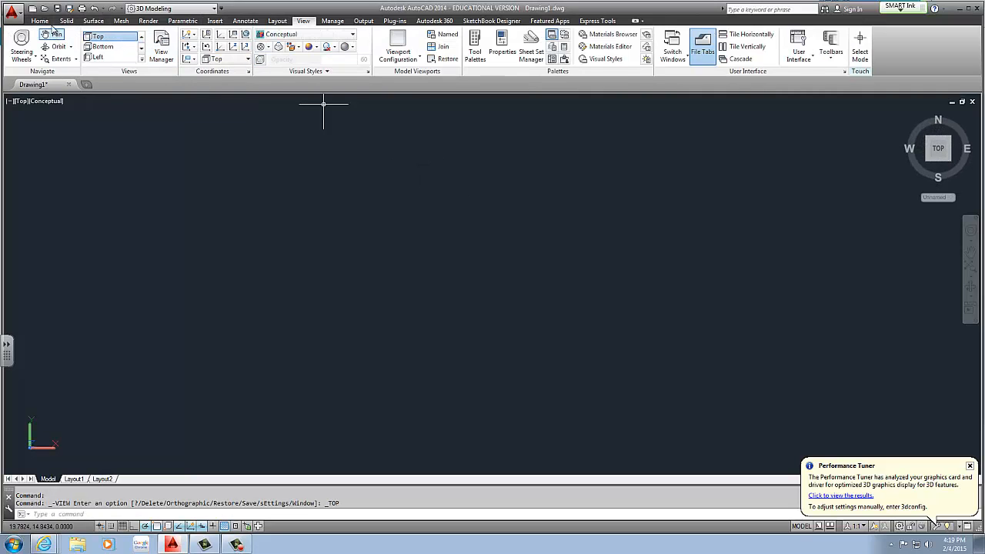
# Check the dimensions on the C100 reference drawing in the browser, and return to the AutoCAD drawing.
pyautogui.click(39, 21)
pyautogui.click(248, 47)
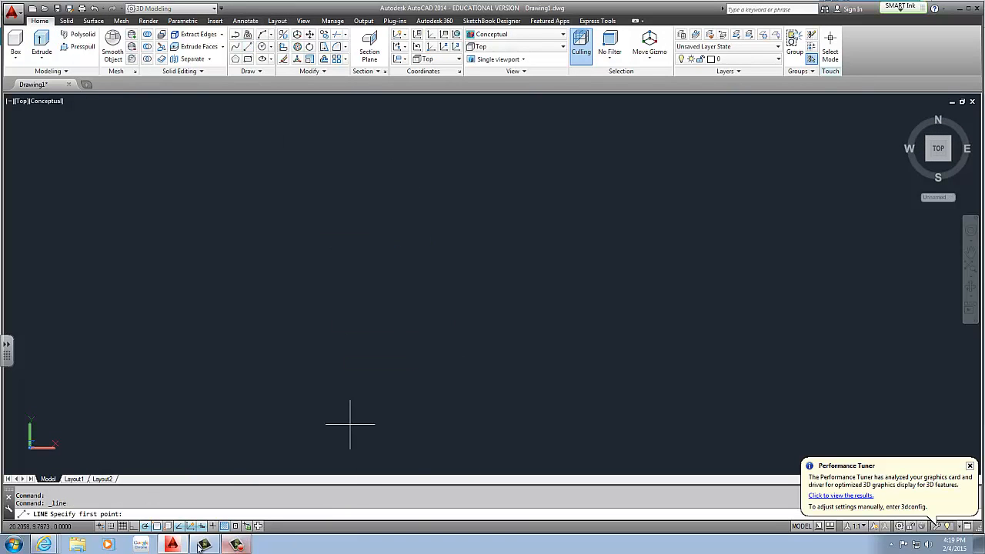
pyautogui.moveTo(59, 545)
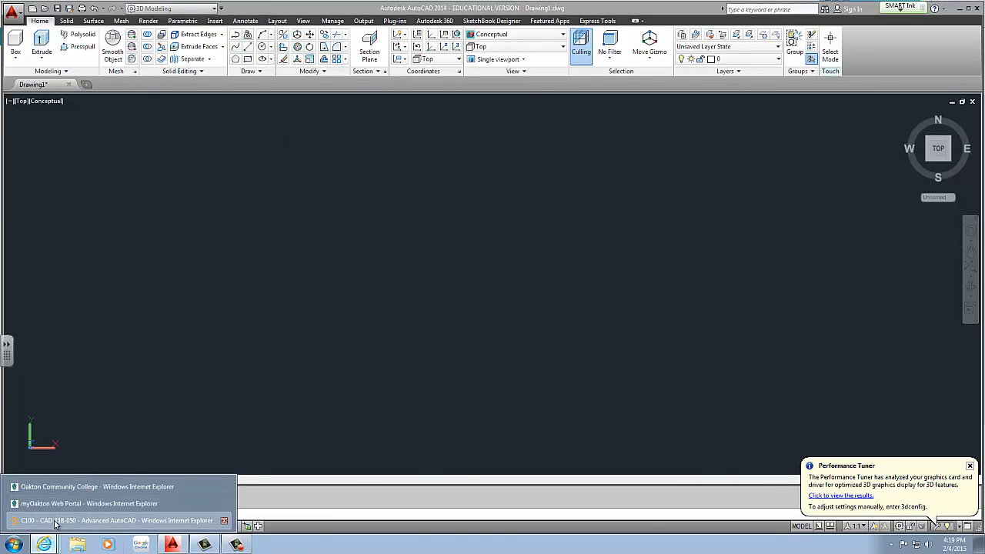
pyautogui.click(77, 522)
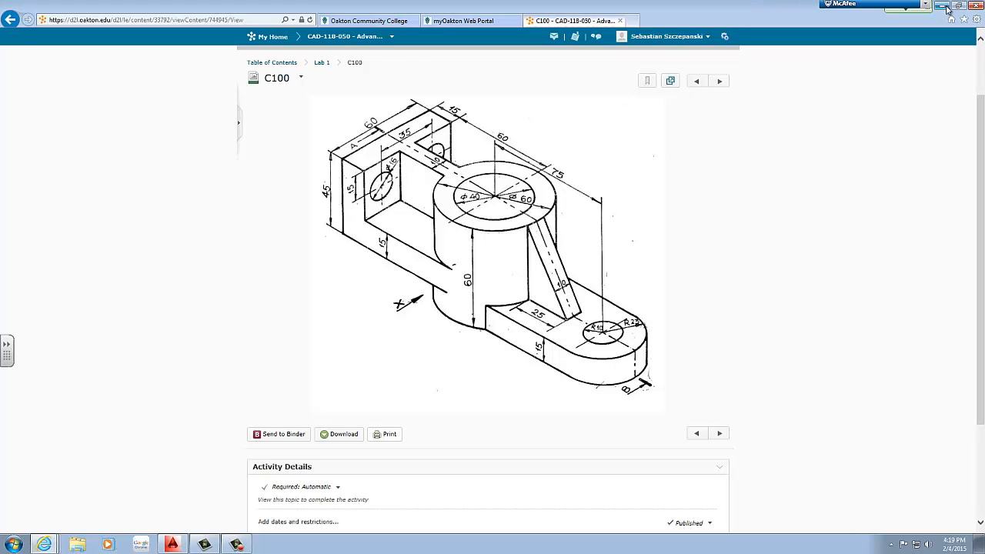
pyautogui.hotkey('alt', 'Tab')
pyautogui.press('Escape')
pyautogui.press('Escape')
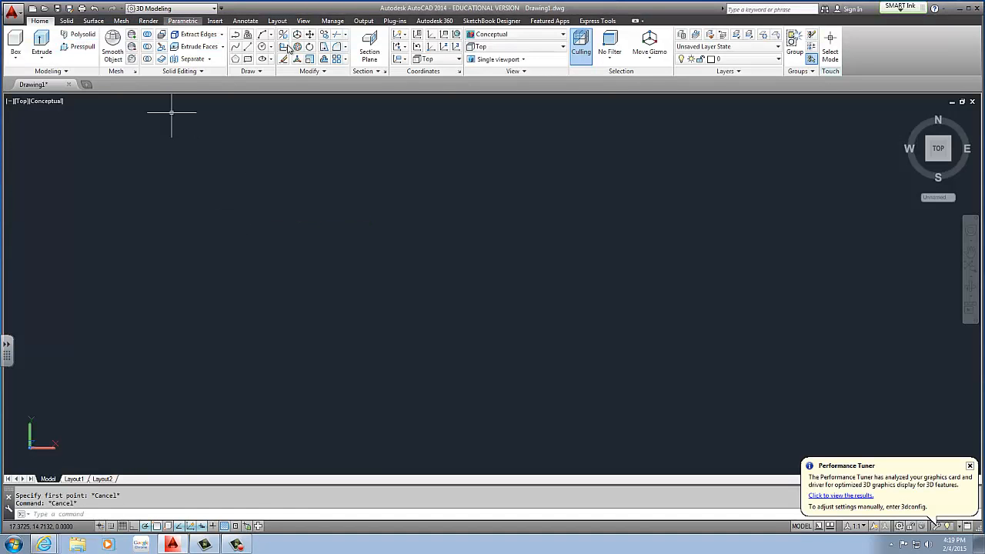
# Draw a rectangle with length 75 and width 60 using the Dimensions option.
pyautogui.click(249, 60)
pyautogui.click(221, 348)
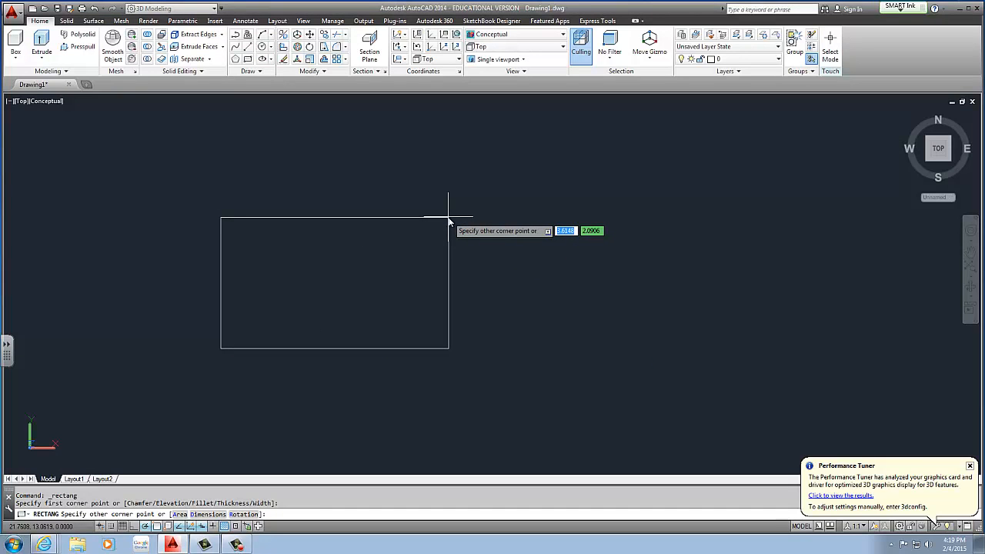
pyautogui.write('d')
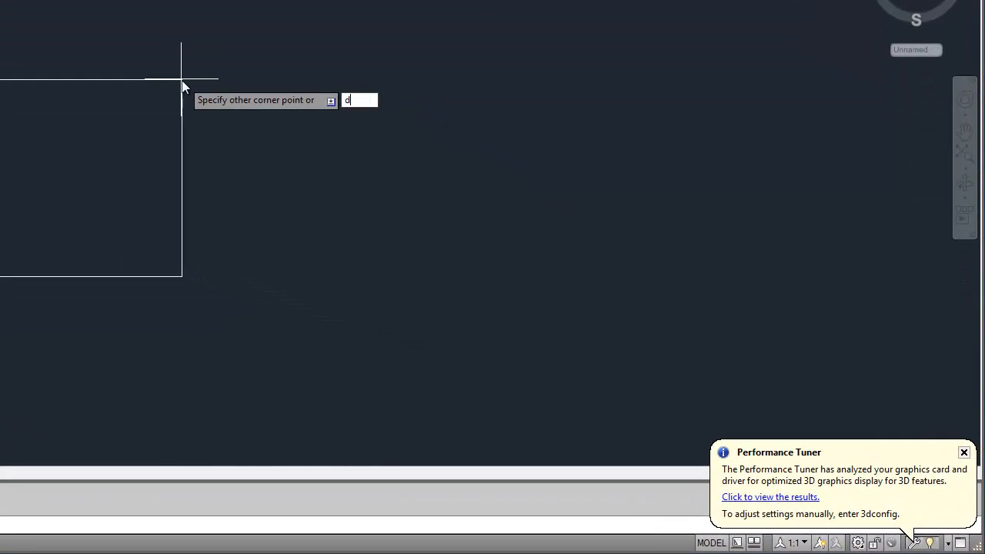
pyautogui.press('Return')
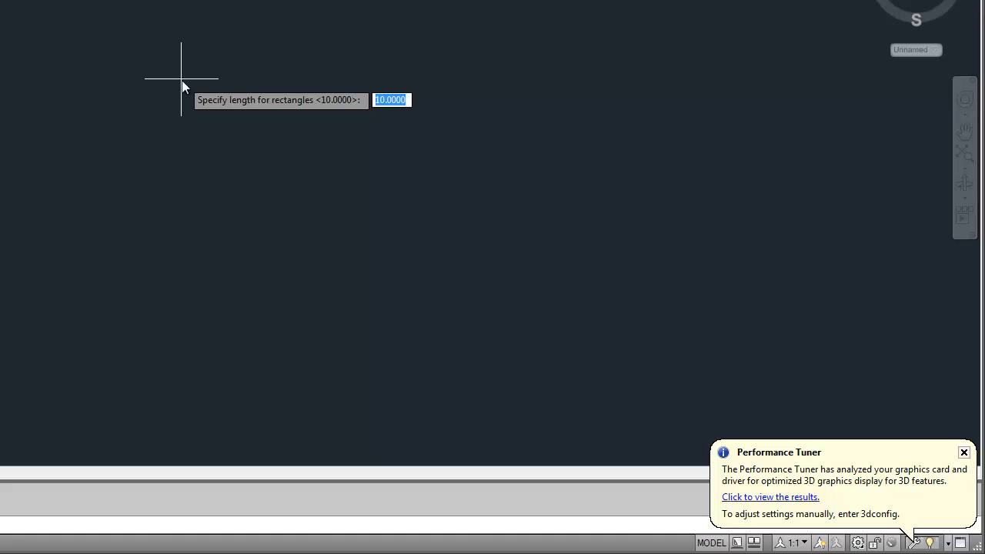
pyautogui.write('7')
pyautogui.press('Return')
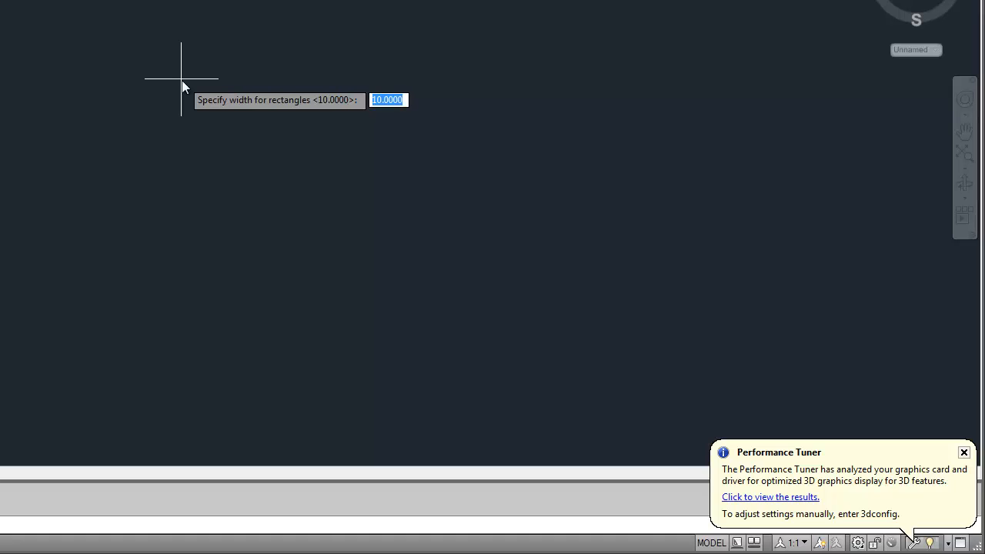
pyautogui.write('60')
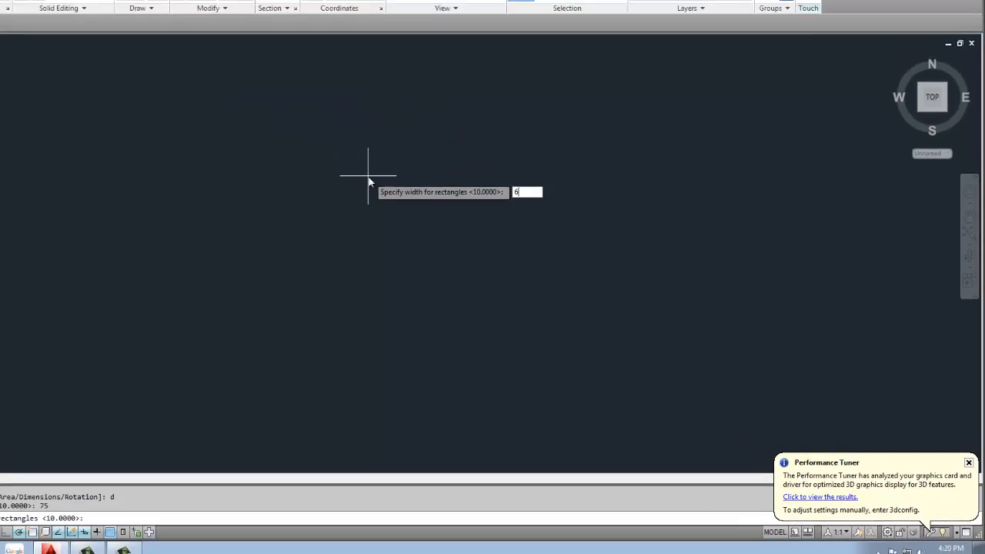
pyautogui.press('Return')
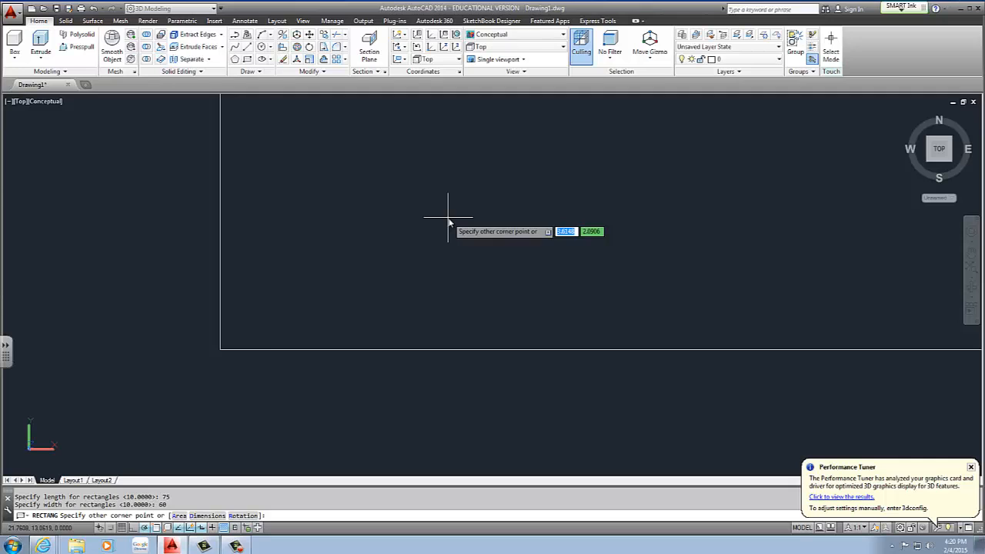
pyautogui.click(458, 213)
pyautogui.scroll(-5, 457, 213)
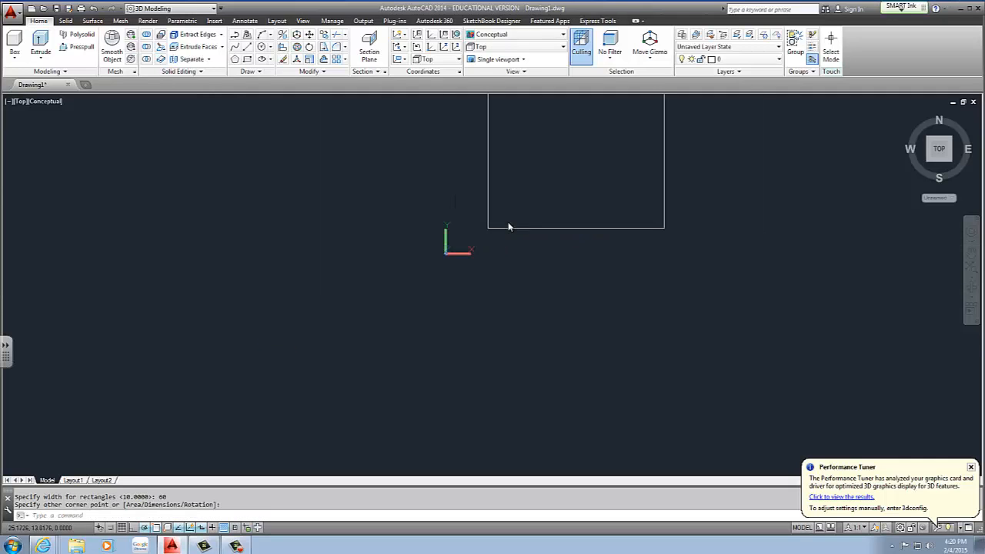
pyautogui.moveTo(511, 224); pyautogui.dragTo(439, 324, button='middle')
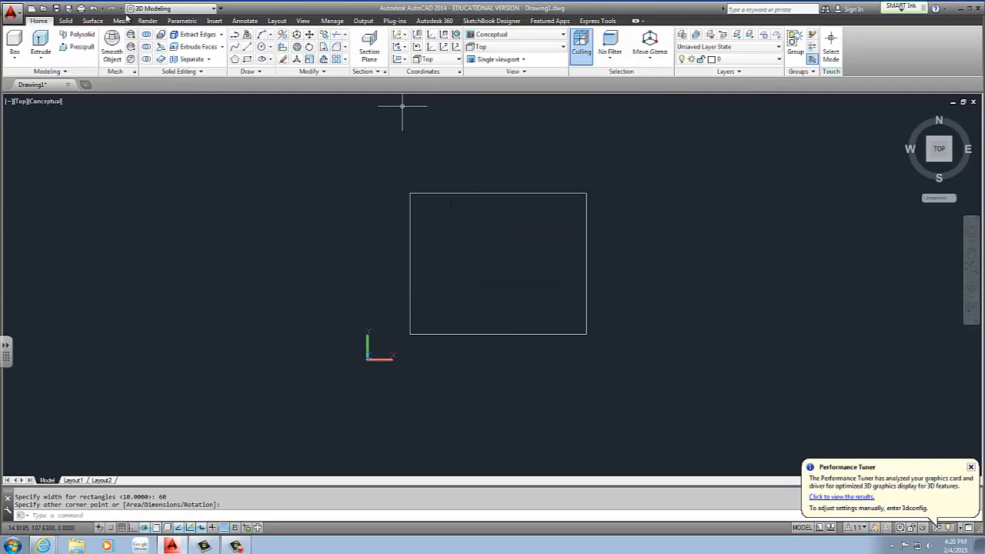
# Place a linear dimension below the rectangle's bottom edge and inspect its text.
pyautogui.click(245, 20)
pyautogui.click(191, 43)
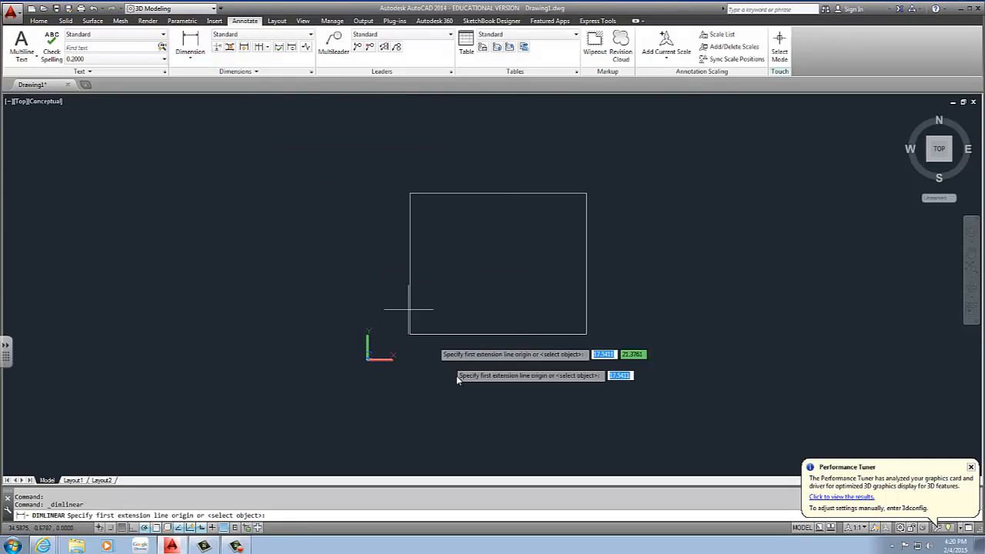
pyautogui.click(410, 335)
pyautogui.click(586, 335)
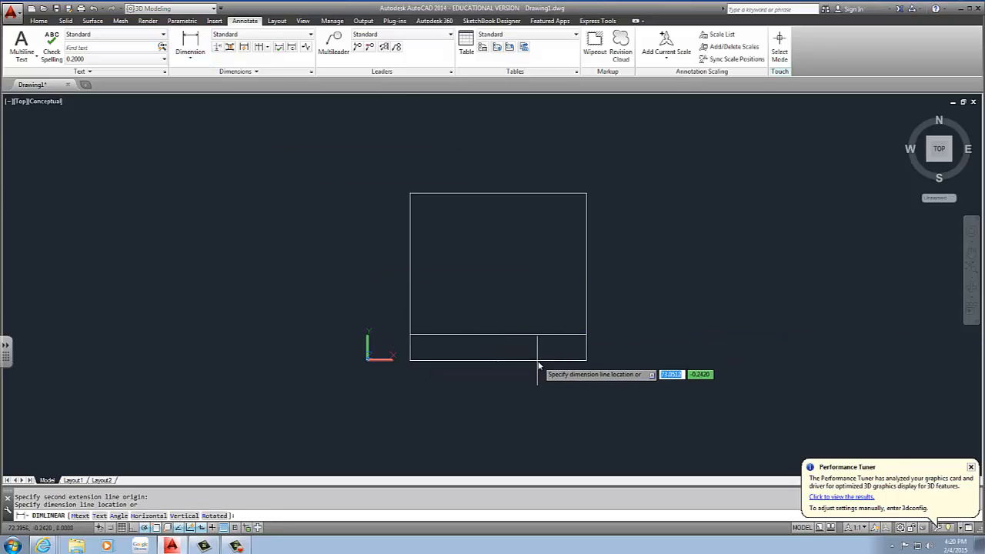
pyautogui.click(504, 361)
pyautogui.scroll(8, 504, 363)
pyautogui.scroll(4, 478, 354)
pyautogui.scroll(-10, 447, 361)
# Delete the linear dimension below the rectangle.
pyautogui.click(460, 351)
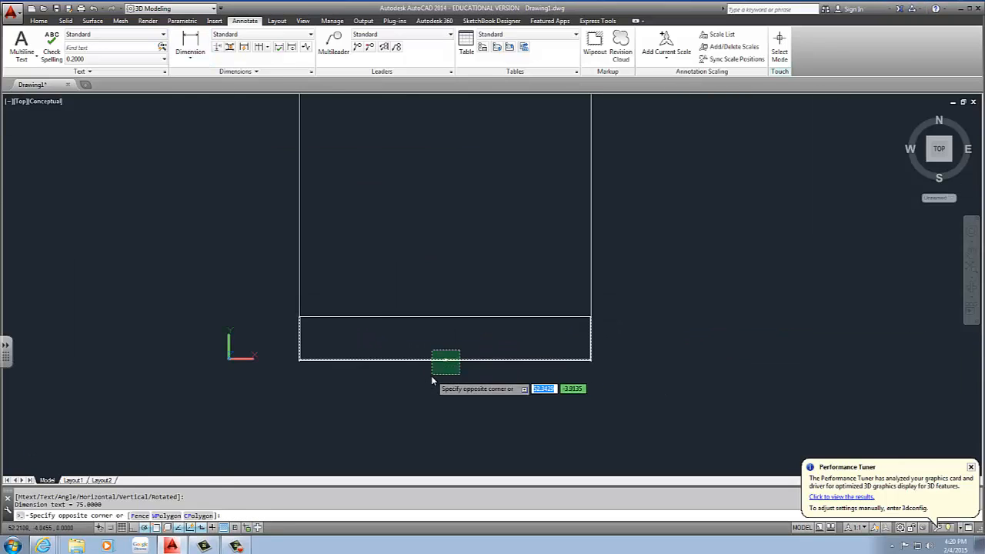
pyautogui.click(432, 376)
pyautogui.scroll(-7, 465, 351)
pyautogui.press('Delete')
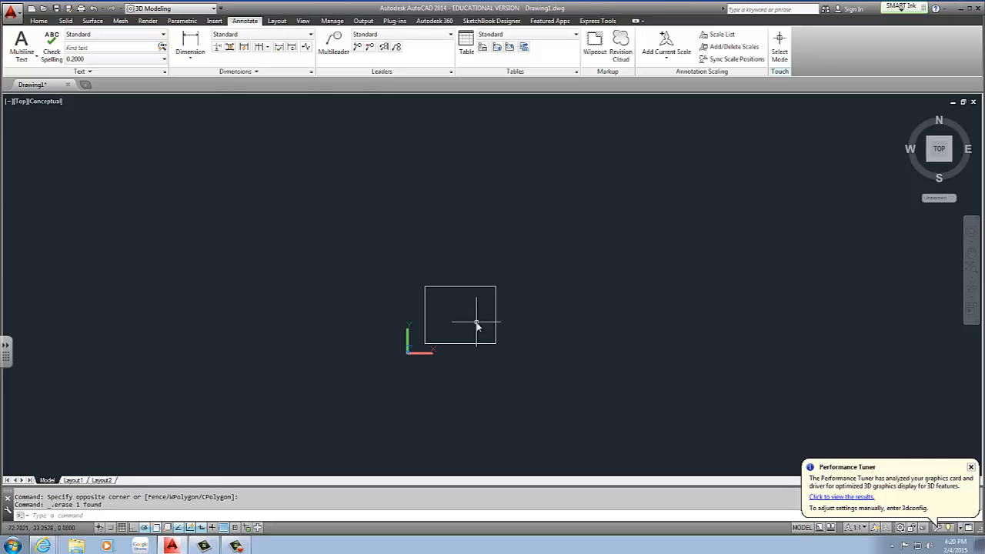
# Dismiss the Performance Tuner notification.
pyautogui.moveTo(478, 323); pyautogui.dragTo(422, 323, button='middle')
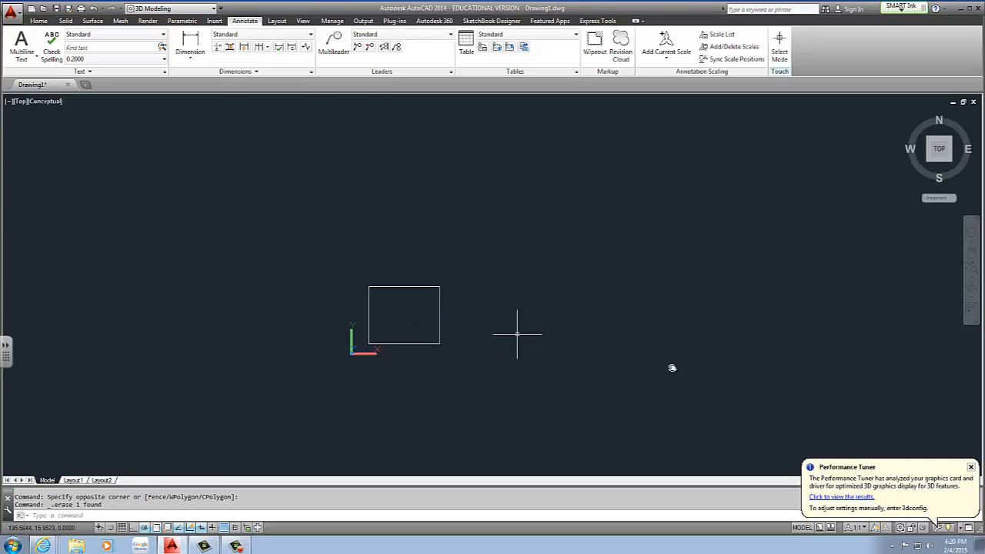
pyautogui.click(972, 468)
pyautogui.scroll(4, 414, 356)
pyautogui.moveTo(391, 310); pyautogui.dragTo(312, 316, button='middle')
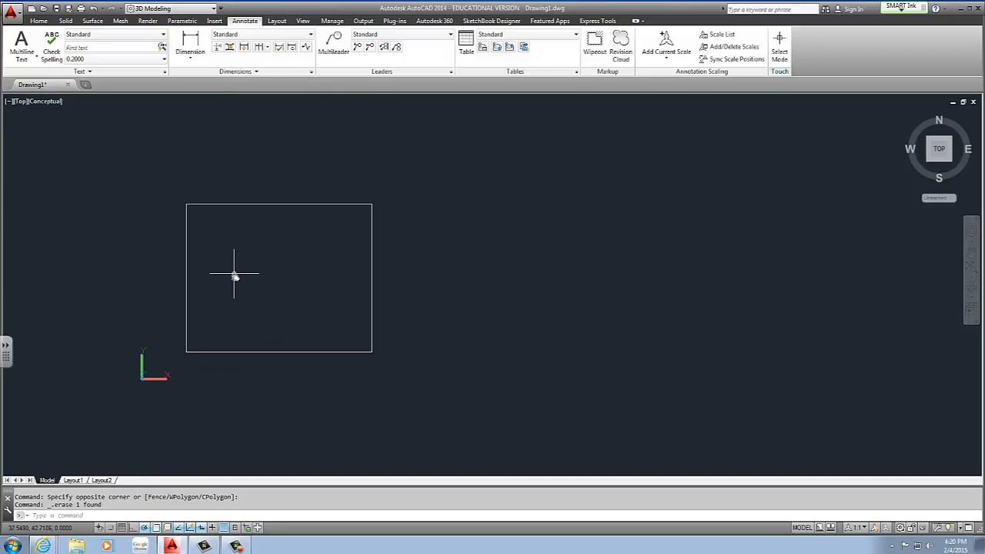
# Delete the rectangle from the drawing.
pyautogui.moveTo(353, 265); pyautogui.dragTo(442, 259, button='middle')
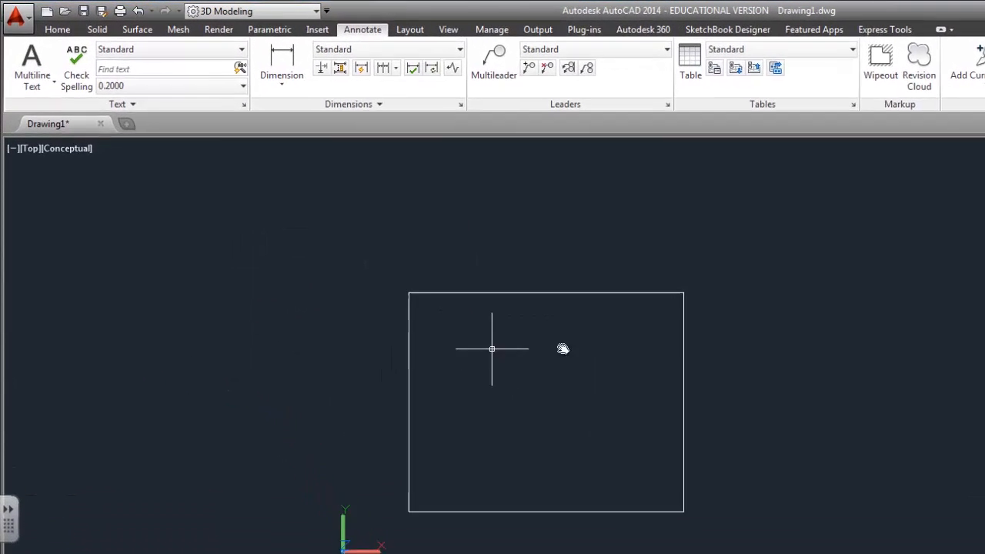
pyautogui.click(512, 159)
pyautogui.click(462, 452)
pyautogui.press('Delete')
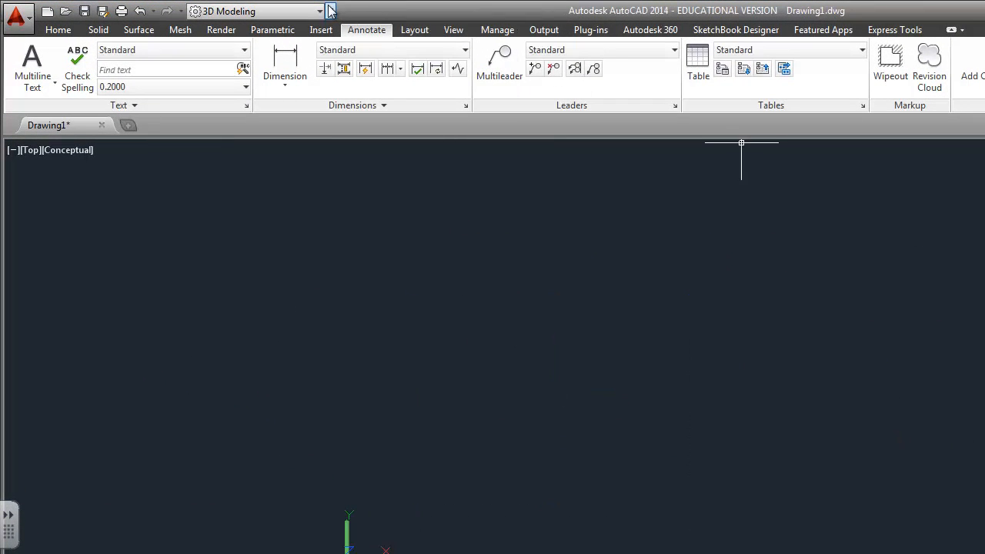
# Display the classic menu bar and set the drawing's insertion scale units to Millimeters.
pyautogui.click(329, 11)
pyautogui.click(254, 324)
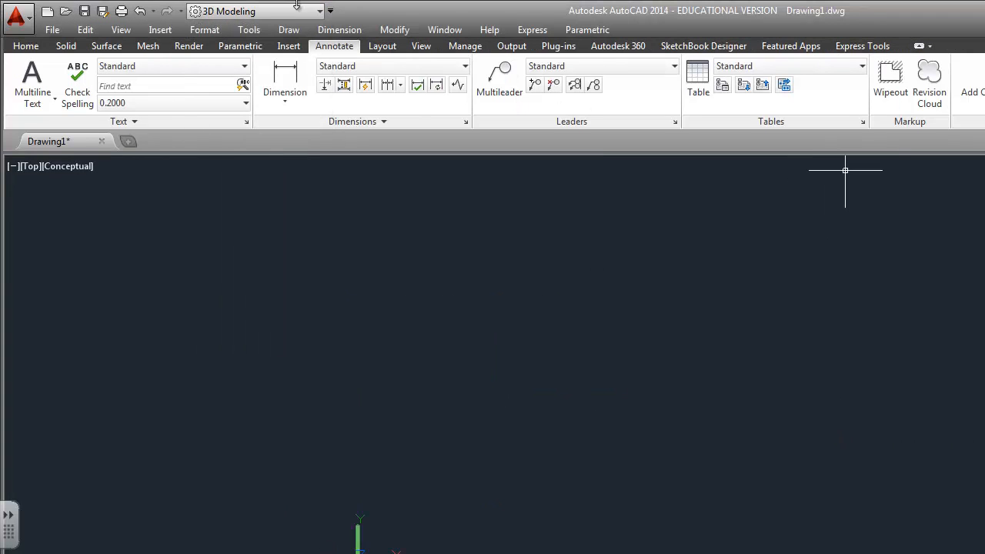
pyautogui.click(64, 31)
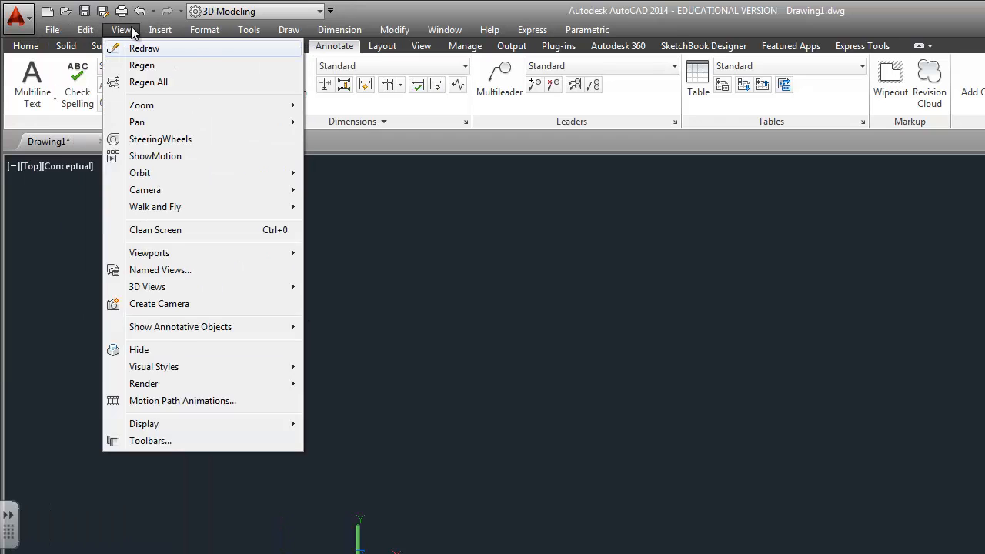
pyautogui.moveTo(160, 31)
pyautogui.moveTo(204, 31)
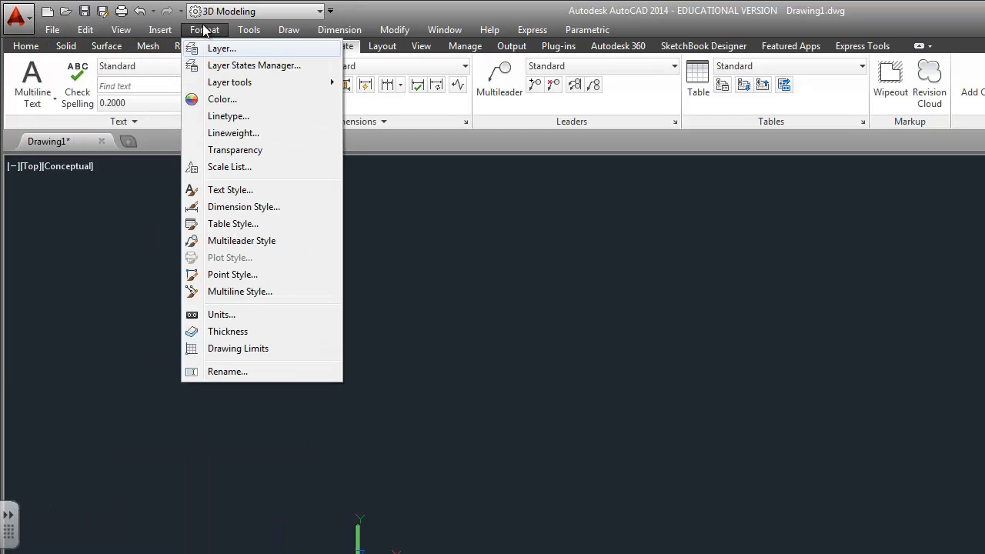
pyautogui.click(216, 316)
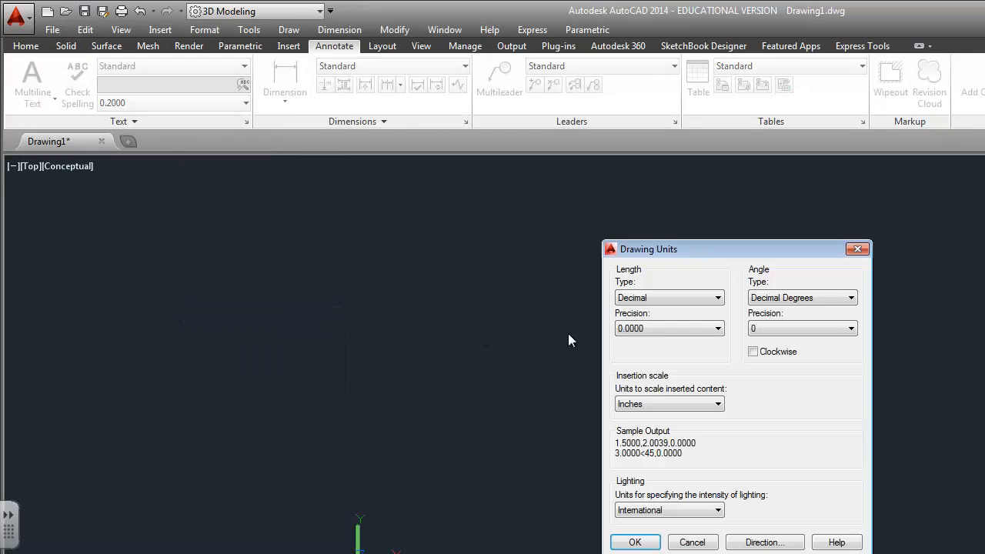
pyautogui.click(680, 299)
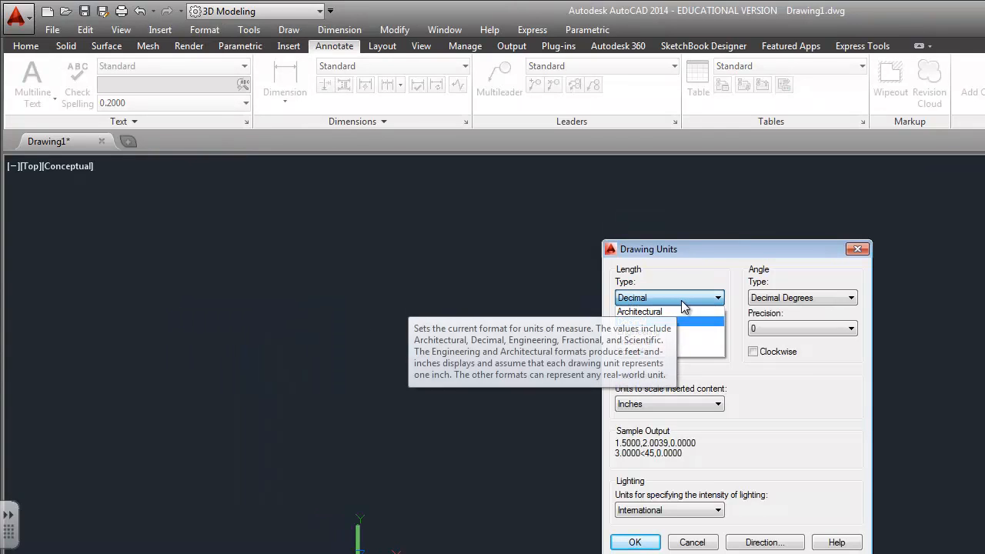
pyautogui.click(711, 414)
pyautogui.click(675, 405)
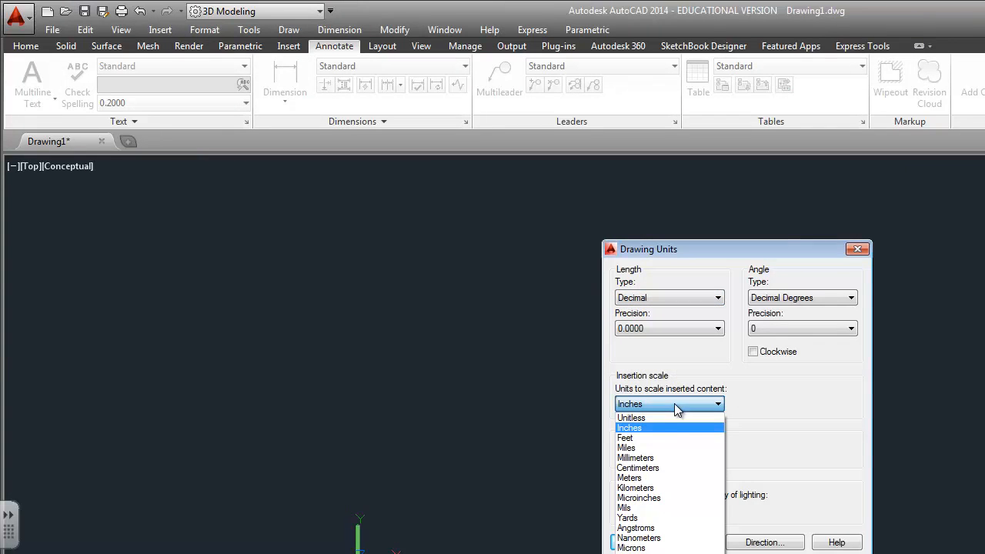
pyautogui.click(661, 458)
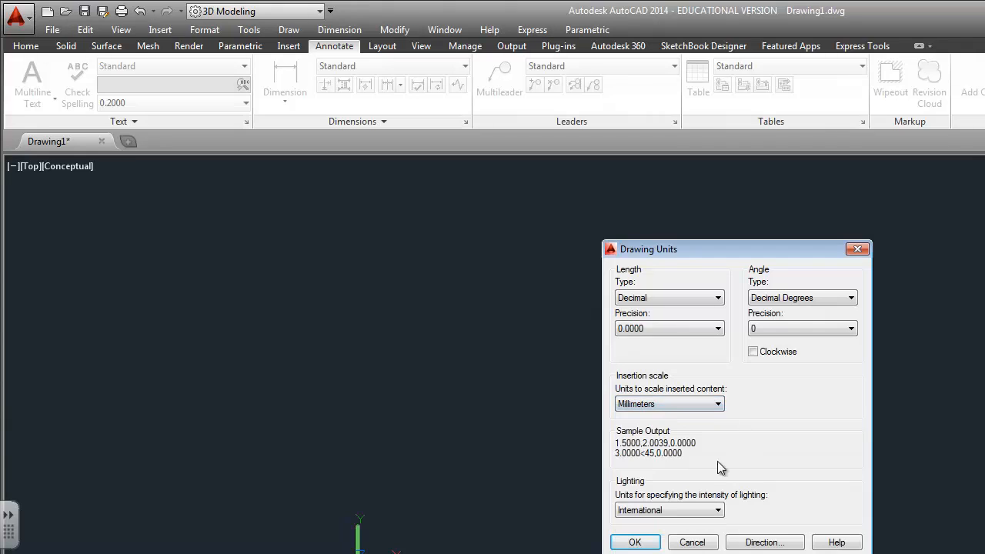
pyautogui.click(645, 546)
# Draw a rectangle 75 mm long and 60 mm wide in the top view.
pyautogui.click(26, 45)
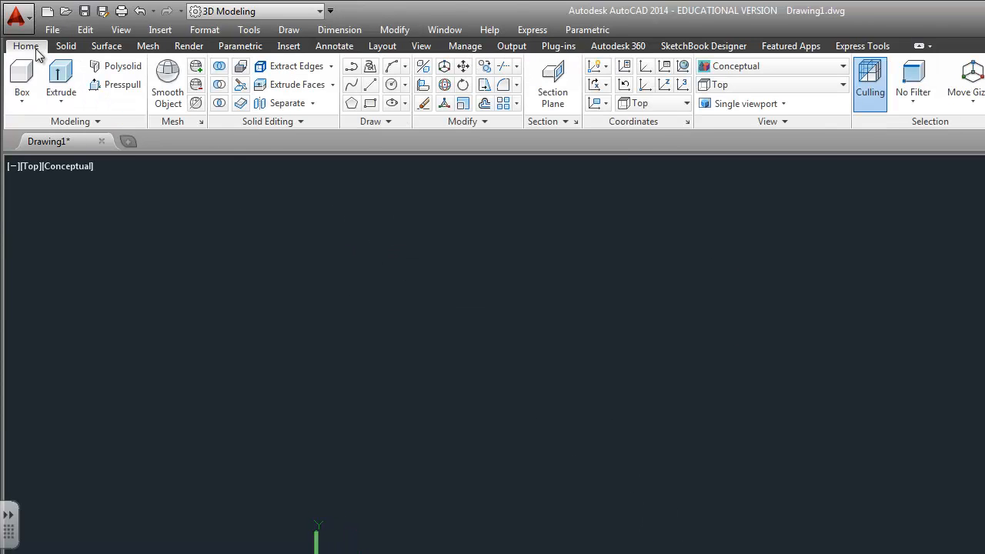
pyautogui.click(370, 103)
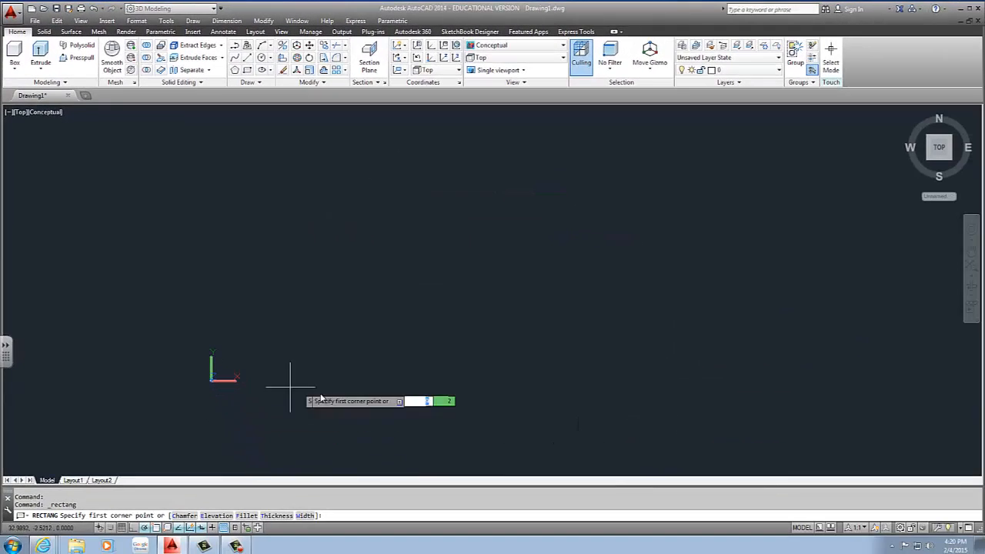
pyautogui.click(432, 487)
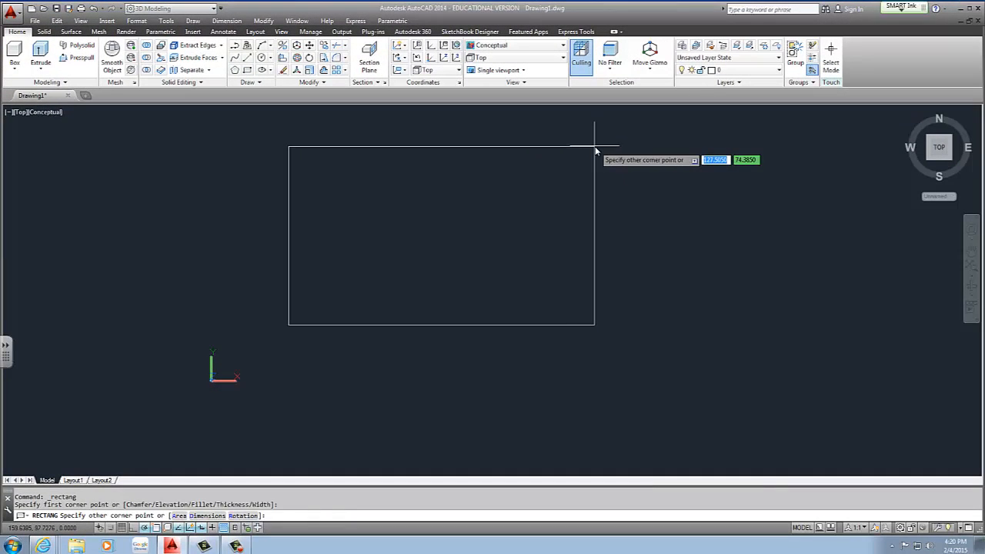
pyautogui.write('d')
pyautogui.press('Return')
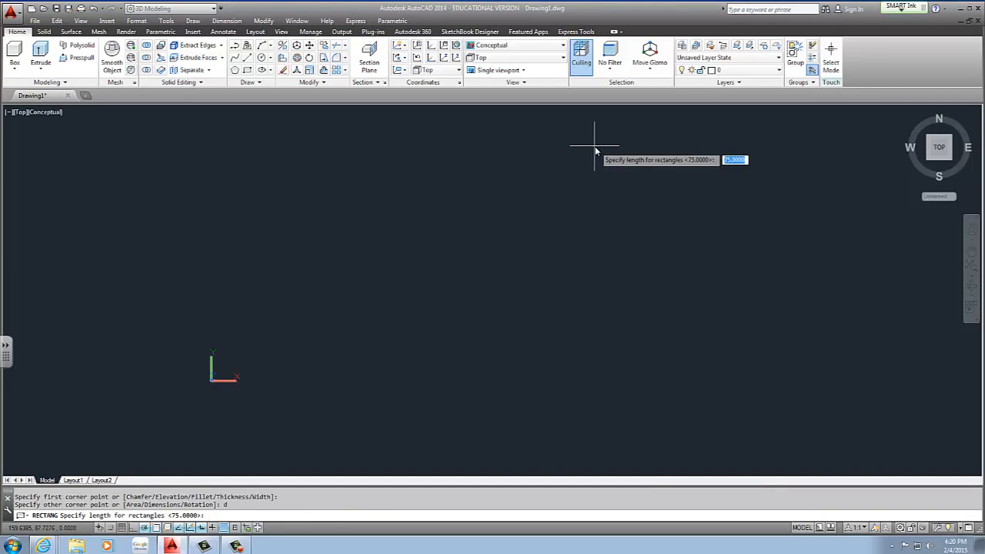
pyautogui.write('75')
pyautogui.press('Return')
pyautogui.write('60')
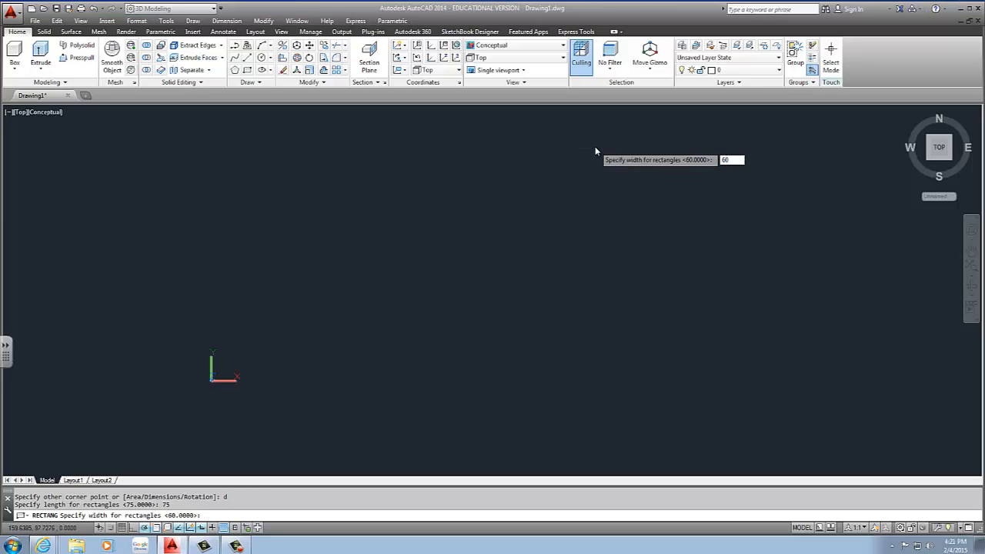
pyautogui.press('Return')
pyautogui.click(590, 154)
# Add a linear dimension below the rectangle's bottom edge to check its length.
pyautogui.click(223, 31)
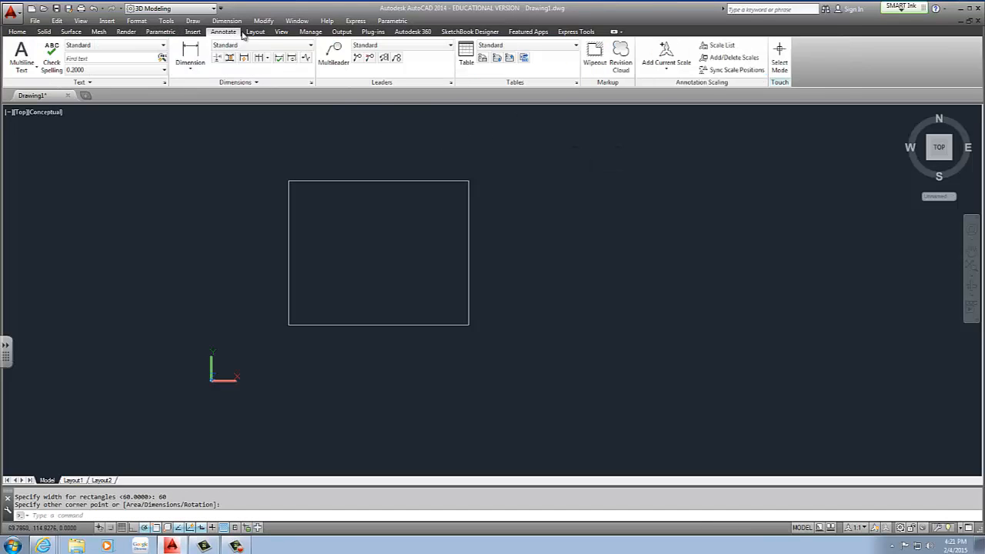
pyautogui.click(190, 53)
pyautogui.click(289, 325)
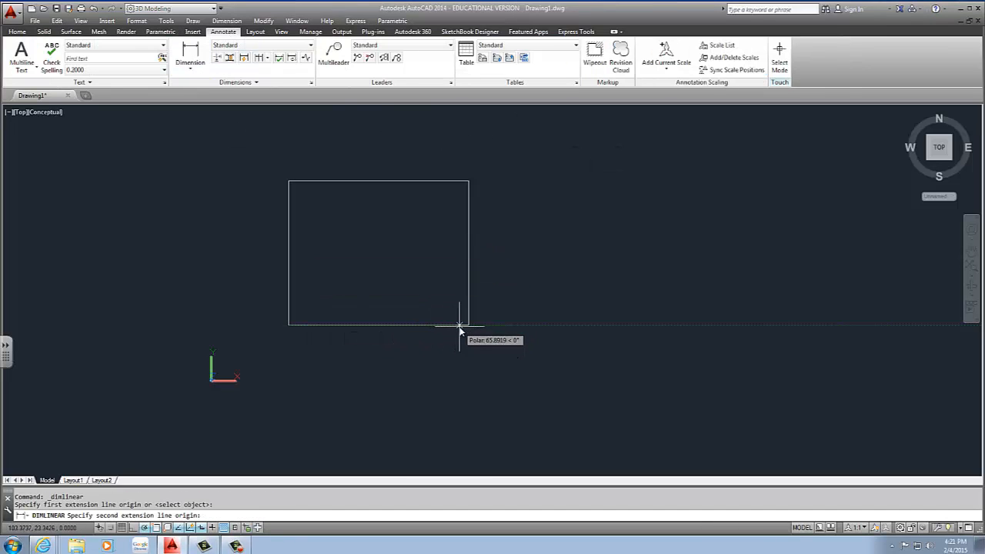
pyautogui.click(467, 326)
pyautogui.click(390, 354)
pyautogui.scroll(3, 330, 342)
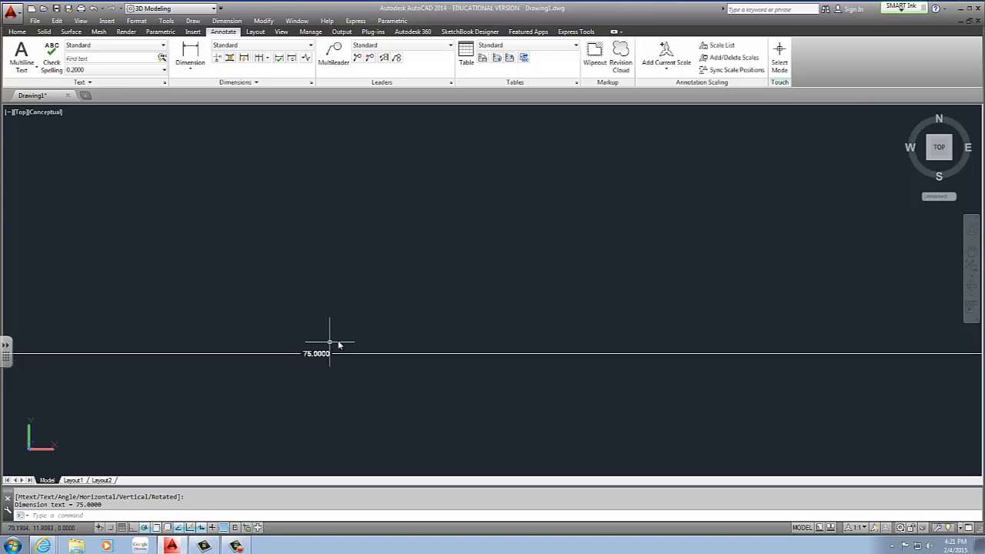
# Delete the linear dimension below the rectangle.
pyautogui.scroll(-8, 338, 339)
pyautogui.click(339, 340)
pyautogui.click(339, 345)
pyautogui.press('Delete')
pyautogui.scroll(-2, 387, 303)
pyautogui.moveTo(387, 303); pyautogui.dragTo(357, 362, button='middle')
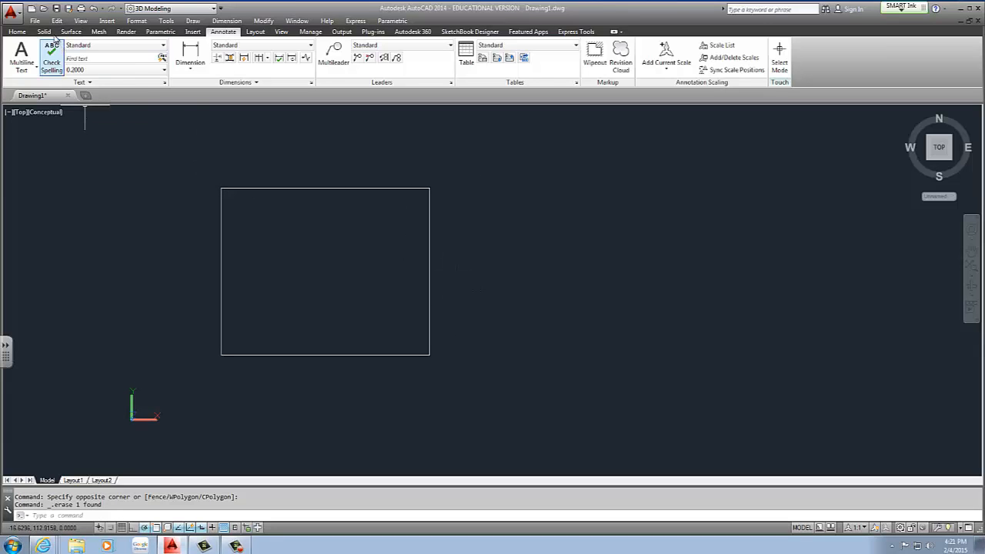
# Draw a three-point arc from the rectangle's upper-right corner to its lower-right corner, bulging outward.
pyautogui.click(28, 32)
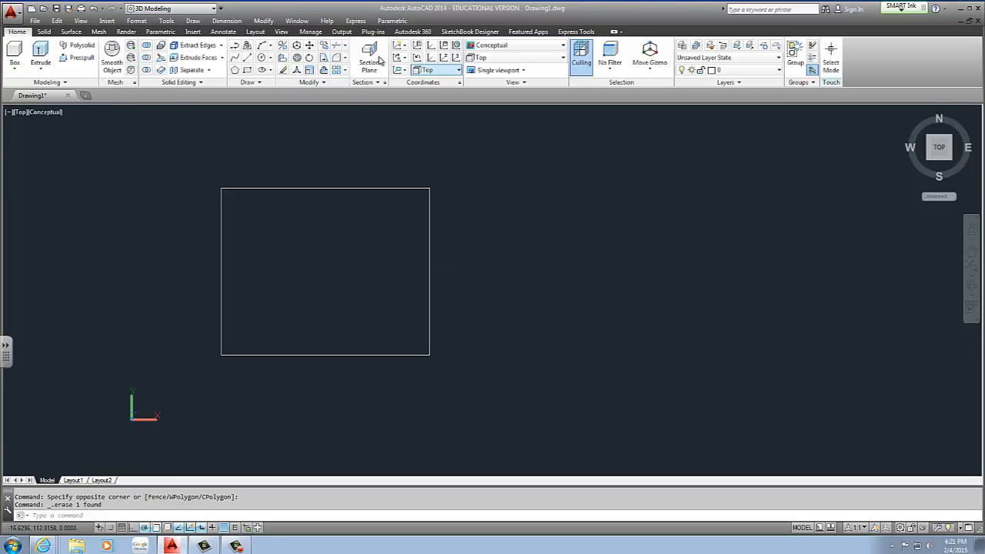
pyautogui.click(270, 70)
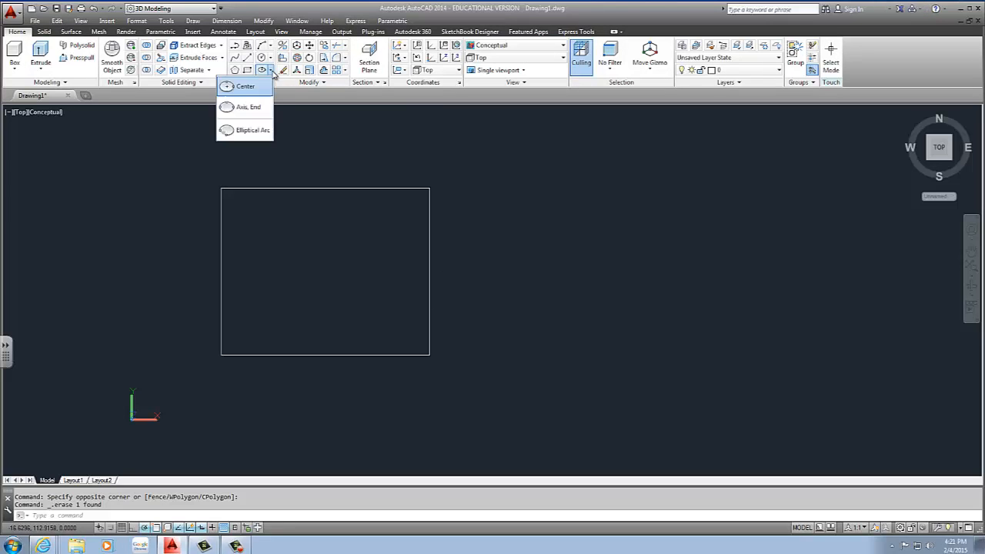
pyautogui.click(271, 70)
pyautogui.click(273, 70)
pyautogui.click(271, 70)
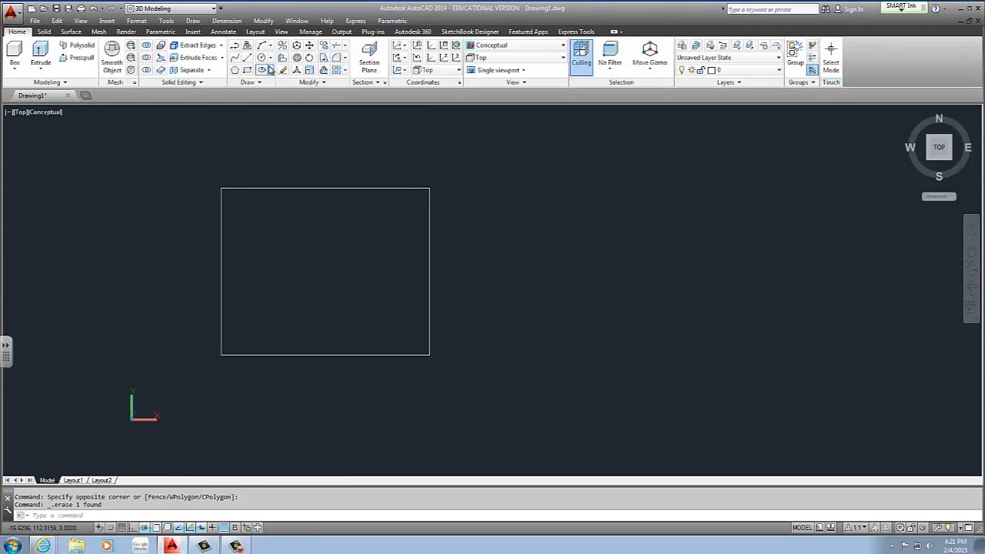
pyautogui.click(271, 48)
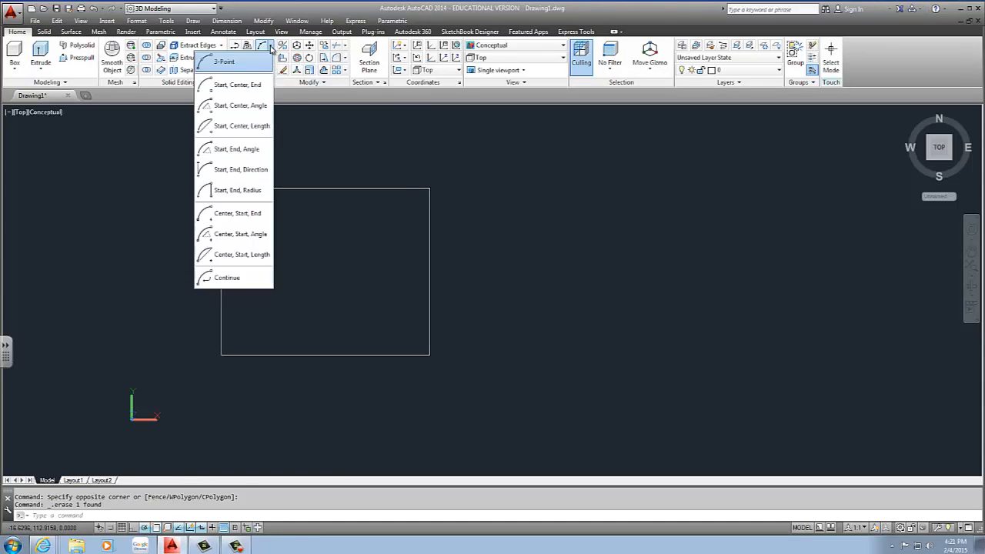
pyautogui.click(223, 61)
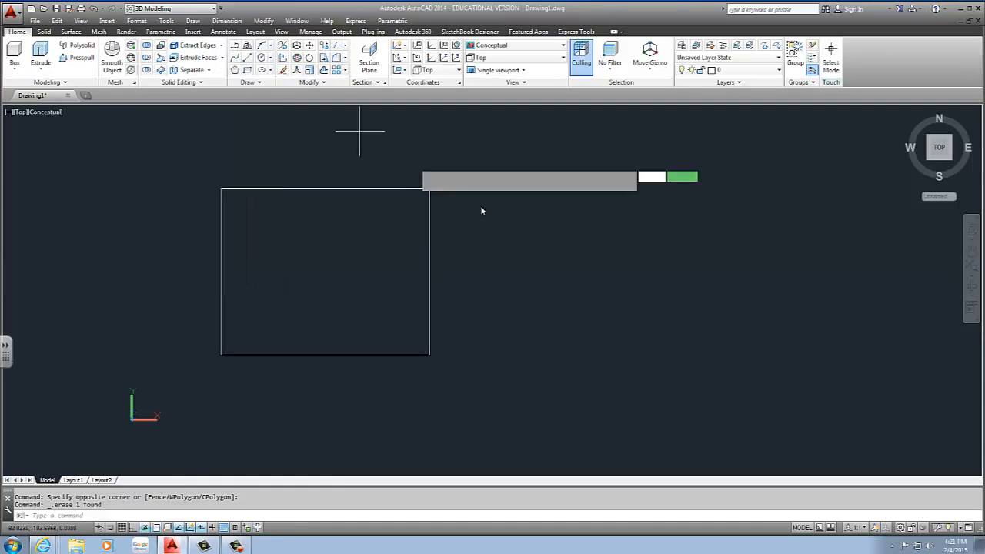
pyautogui.click(429, 188)
pyautogui.click(460, 277)
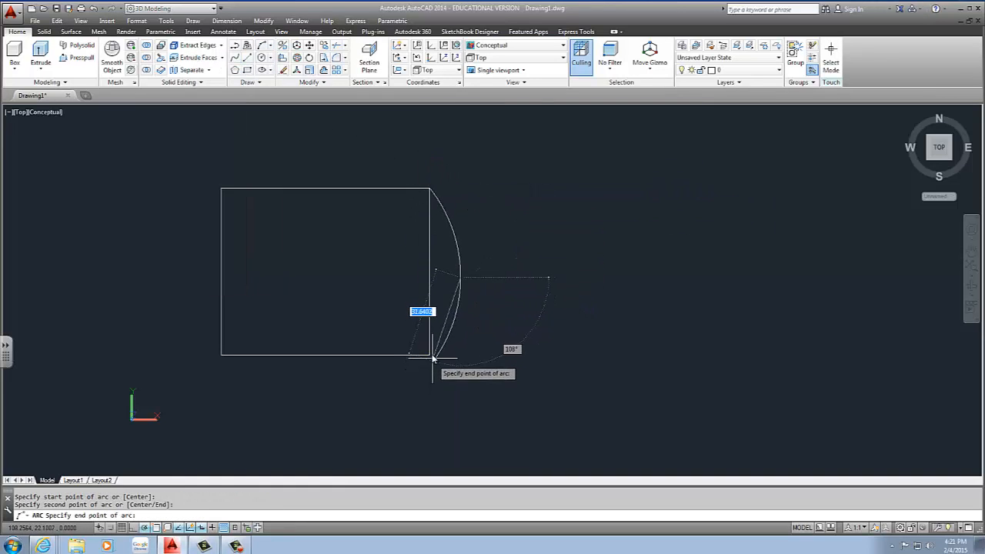
pyautogui.click(433, 351)
pyautogui.press('Escape')
pyautogui.click(461, 277)
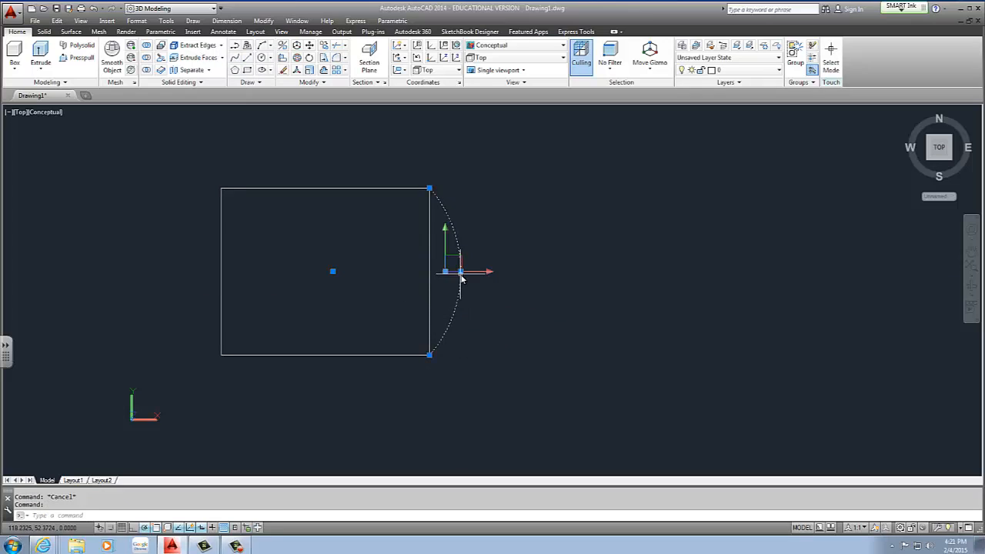
pyautogui.click(333, 270)
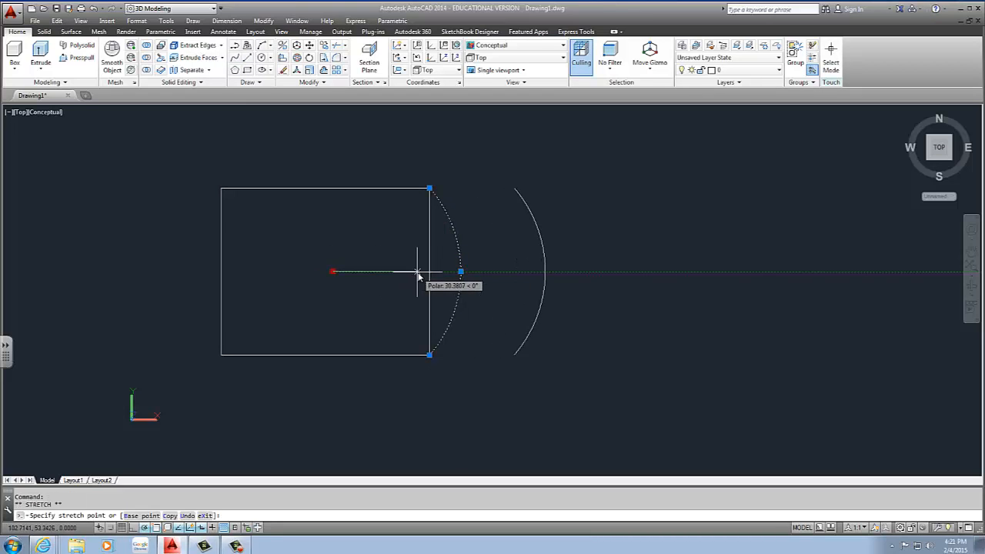
pyautogui.press('Escape')
pyautogui.scroll(-2, 457, 272)
# Stretch the arc's midpoint horizontally outward by about 9.3 mm, keeping its ends on the rectangle's corners.
pyautogui.click(462, 275)
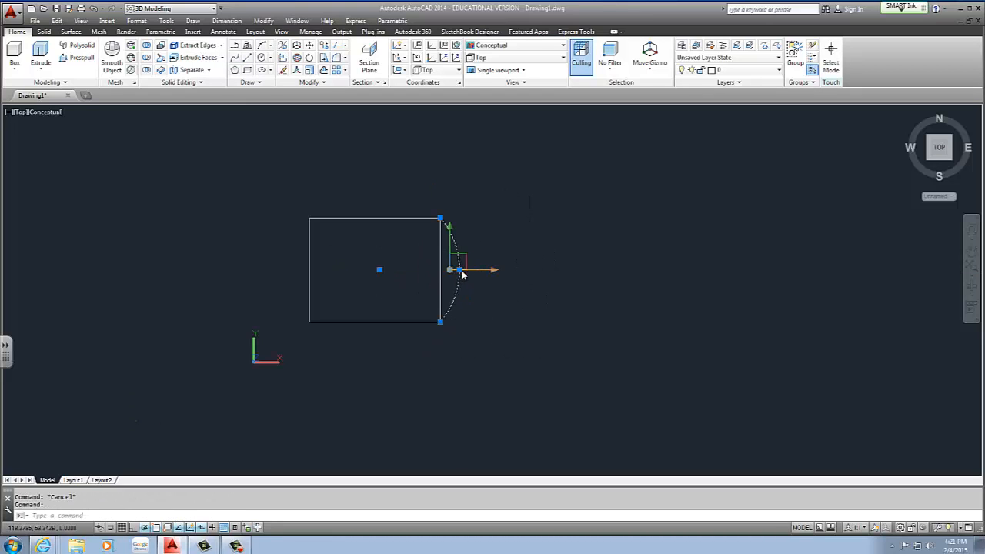
pyautogui.scroll(3, 461, 275)
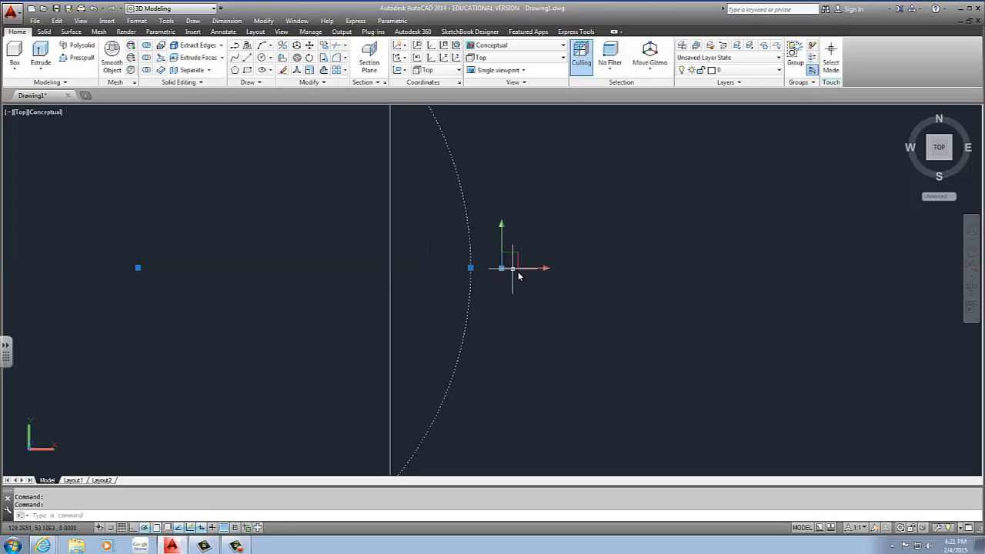
pyautogui.click(472, 268)
pyautogui.scroll(-3, 521, 274)
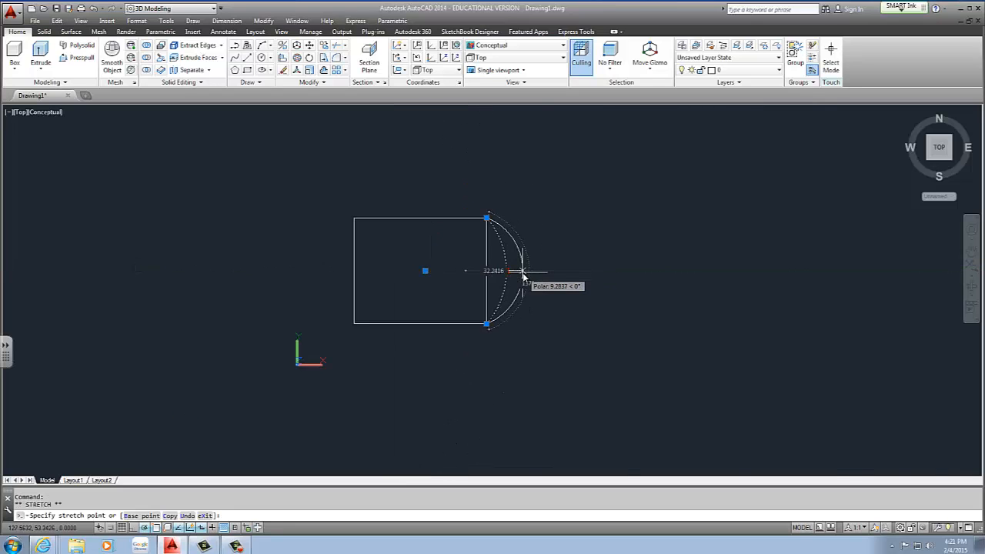
pyautogui.click(522, 271)
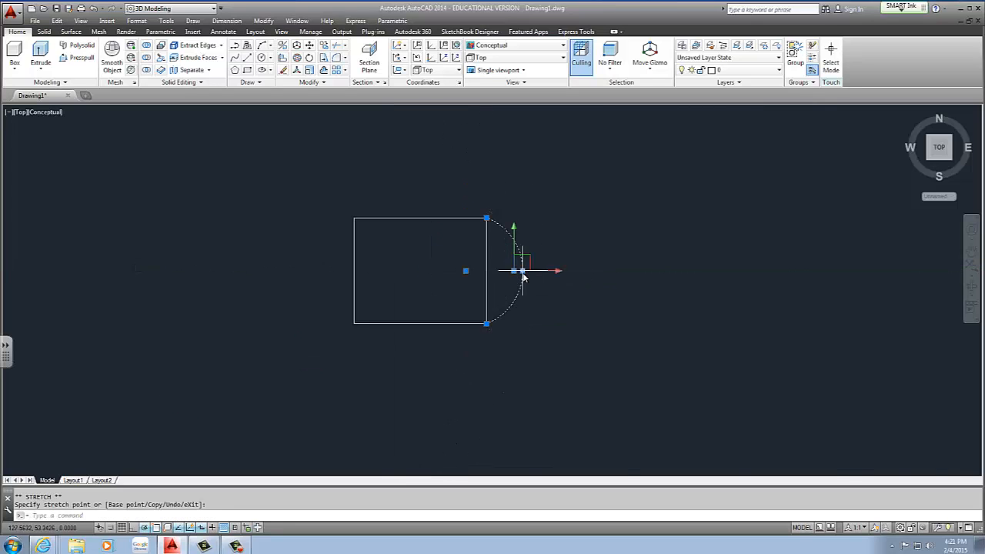
# Move the arc by its centre point to the rectangle's right edge.
pyautogui.click(465, 270)
pyautogui.click(487, 271)
pyautogui.press('Escape')
# Stretch both ends of the arc back onto the rectangle's upper-right and lower-right corners.
pyautogui.doubleClick(501, 225)
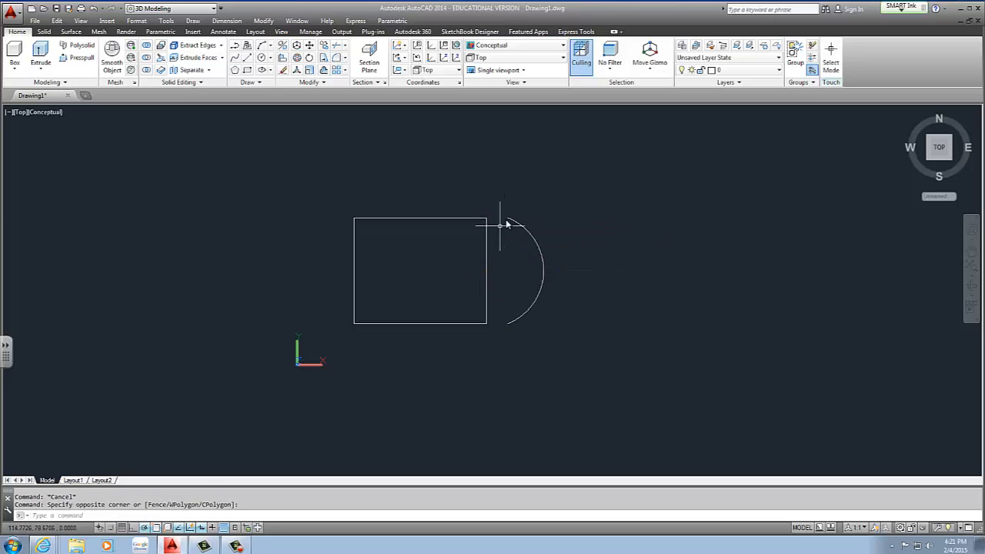
pyautogui.click(508, 219)
pyautogui.click(508, 218)
pyautogui.click(486, 219)
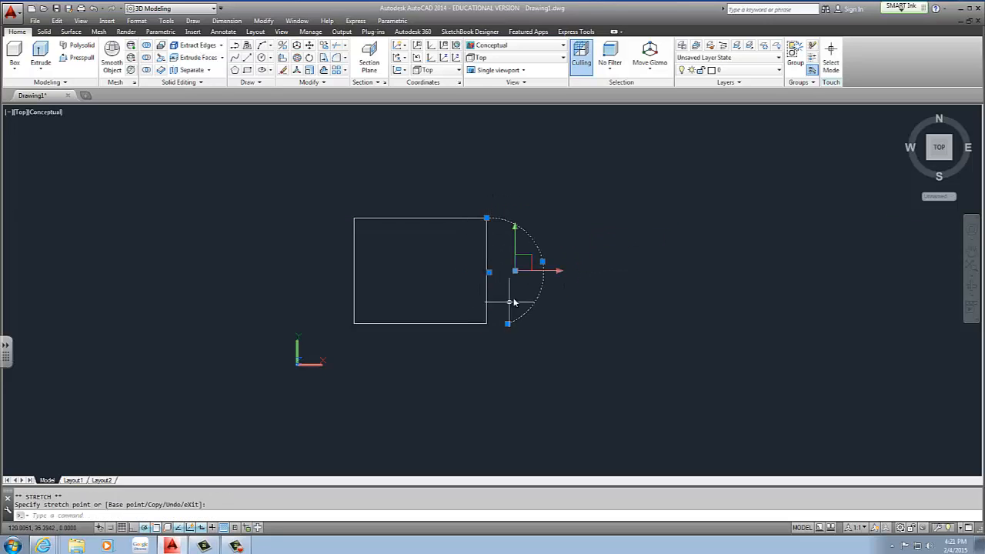
pyautogui.click(507, 324)
pyautogui.click(487, 323)
pyautogui.press('Escape')
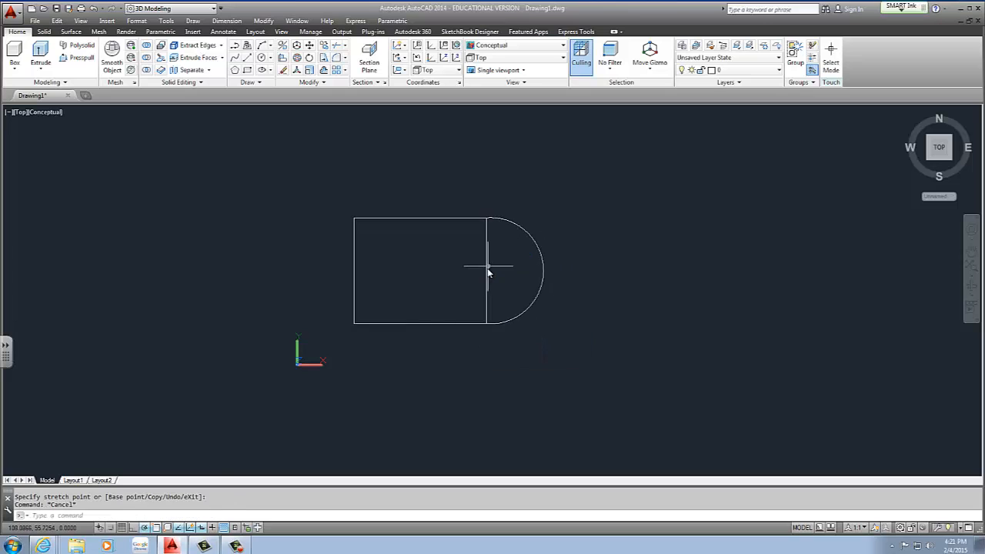
# Move the arc's centre point onto the middle of the rectangle's right edge.
pyautogui.click(523, 266)
pyautogui.click(544, 267)
pyautogui.click(490, 271)
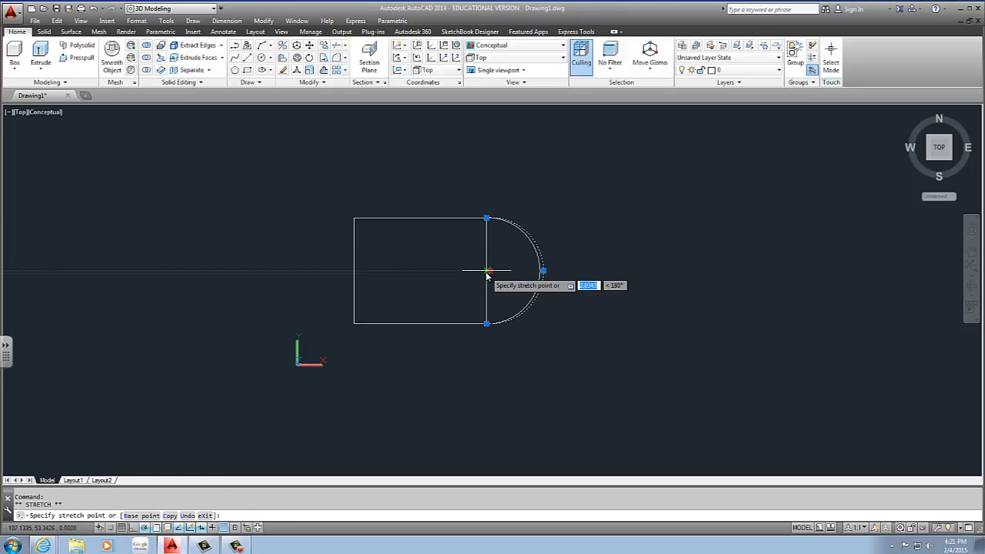
pyautogui.click(486, 271)
pyautogui.press('Escape')
pyautogui.press('Escape')
# Realign the shifted arc by stretching its upper and lower endpoints to the rectangle's right corners.
pyautogui.click(497, 225)
pyautogui.click(491, 218)
pyautogui.scroll(6, 485, 217)
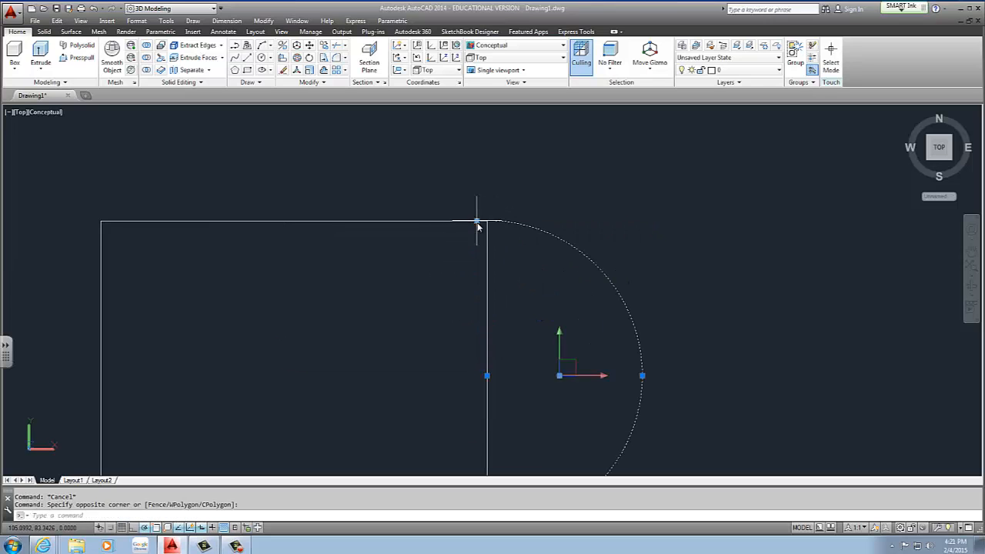
pyautogui.scroll(-3, 501, 315)
pyautogui.click(486, 361)
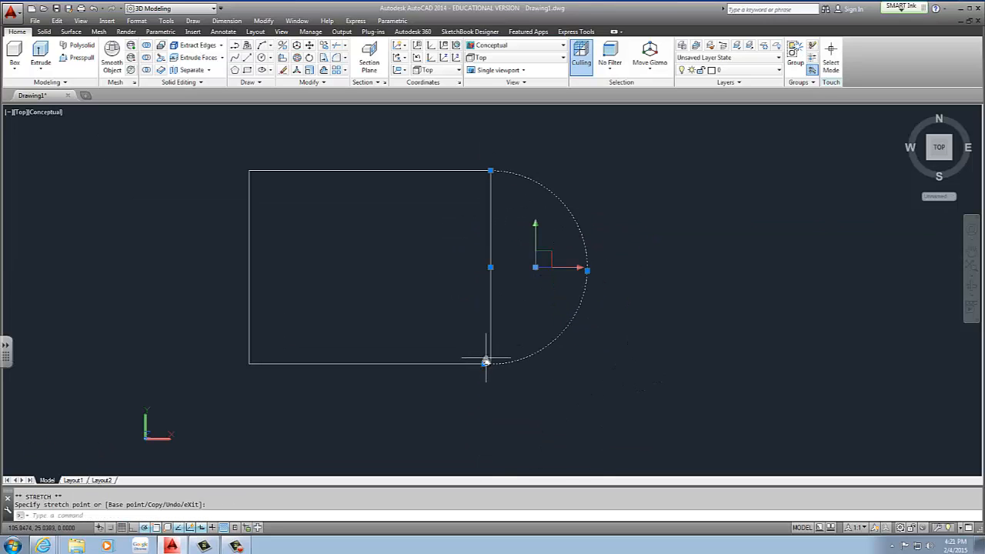
pyautogui.click(486, 362)
pyautogui.click(491, 364)
pyautogui.press('Escape')
pyautogui.press('Escape')
pyautogui.moveTo(576, 224); pyautogui.dragTo(561, 237, button='middle')
pyautogui.click(561, 237)
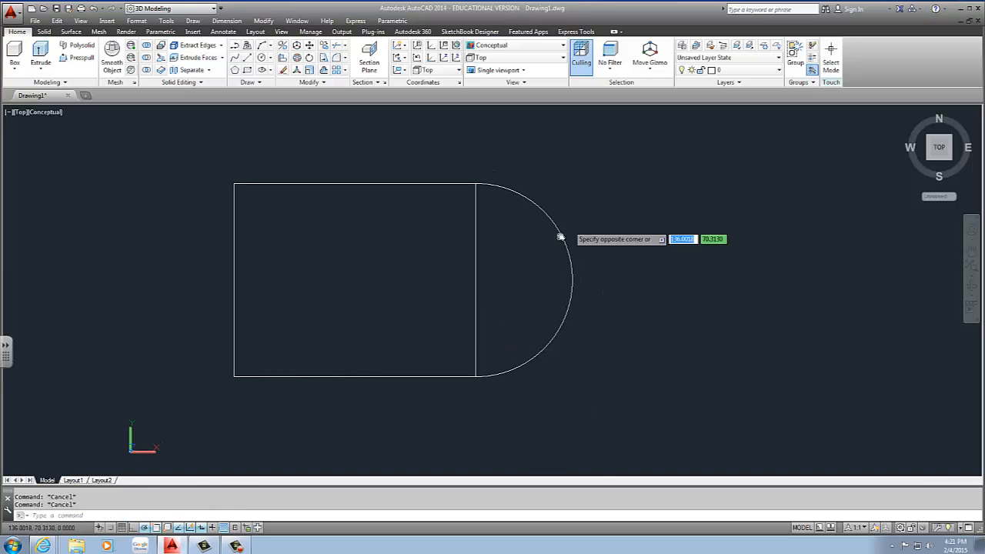
pyautogui.click(451, 271)
pyautogui.press('Escape')
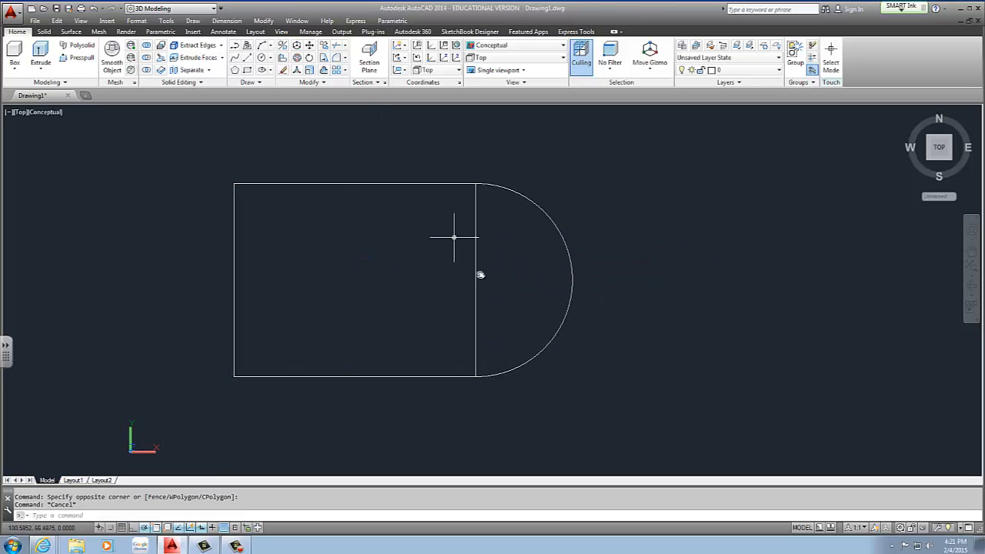
pyautogui.click(493, 246)
pyautogui.click(339, 139)
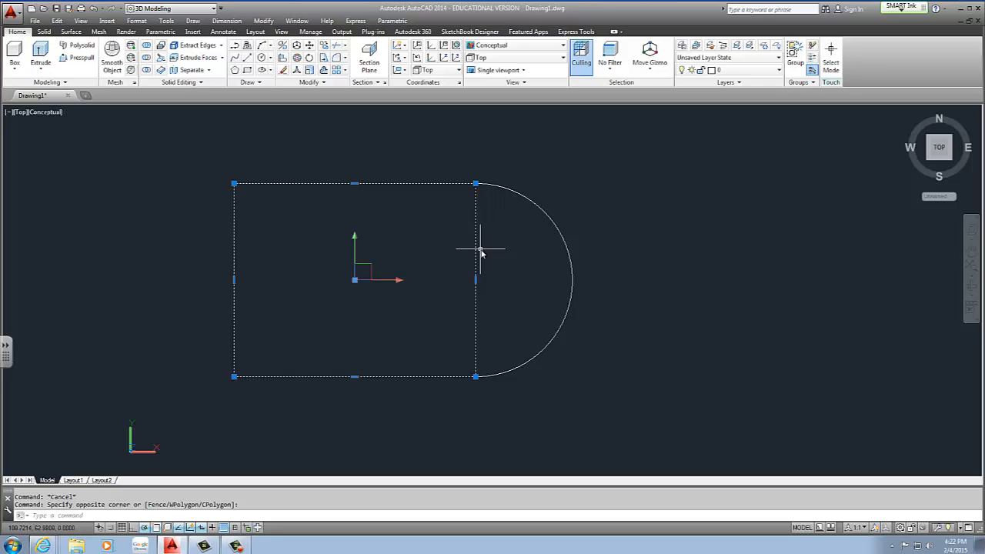
pyautogui.press('Escape')
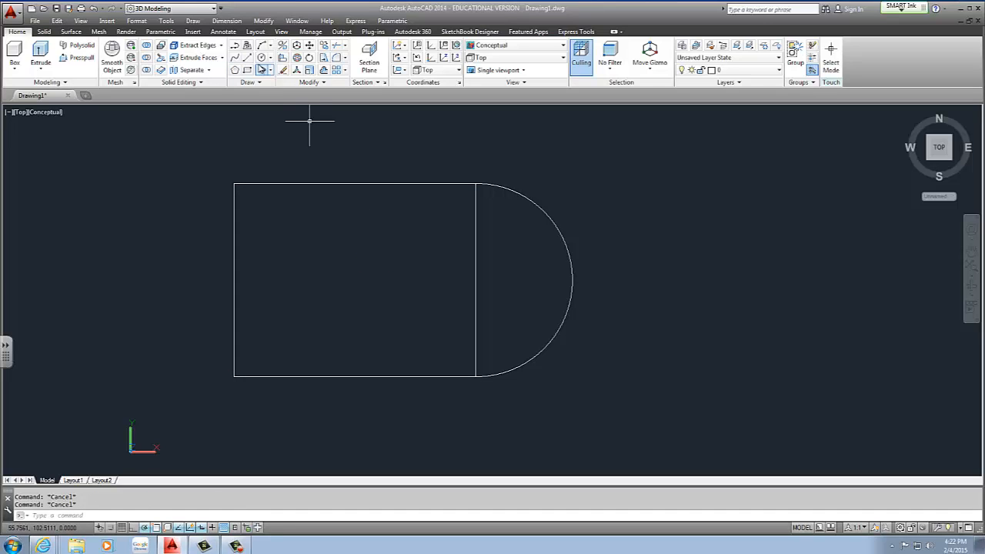
# Turn on the Midpoint object snap and draw a circle of radius 10 centred on the middle of the rectangle's right edge.
pyautogui.click(262, 59)
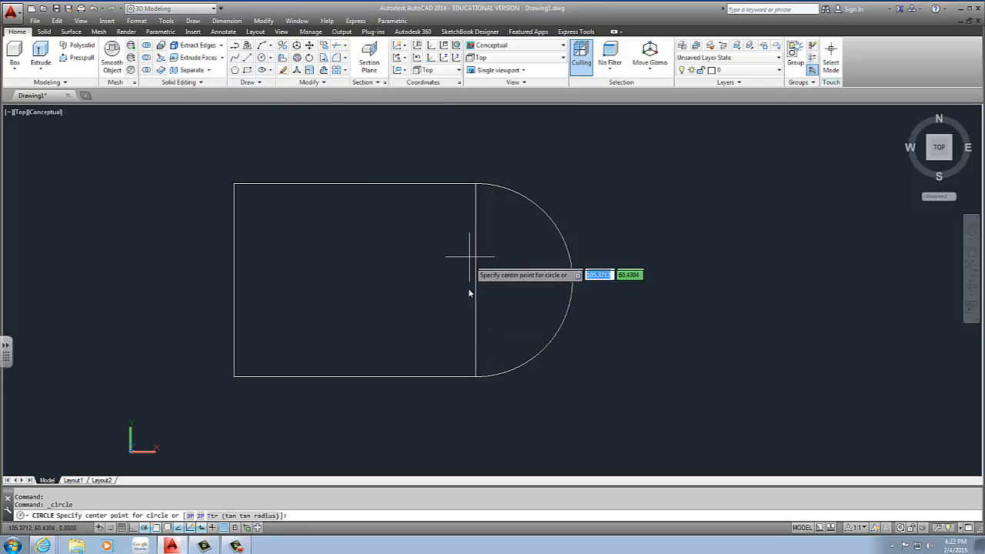
pyautogui.rightClick(157, 530)
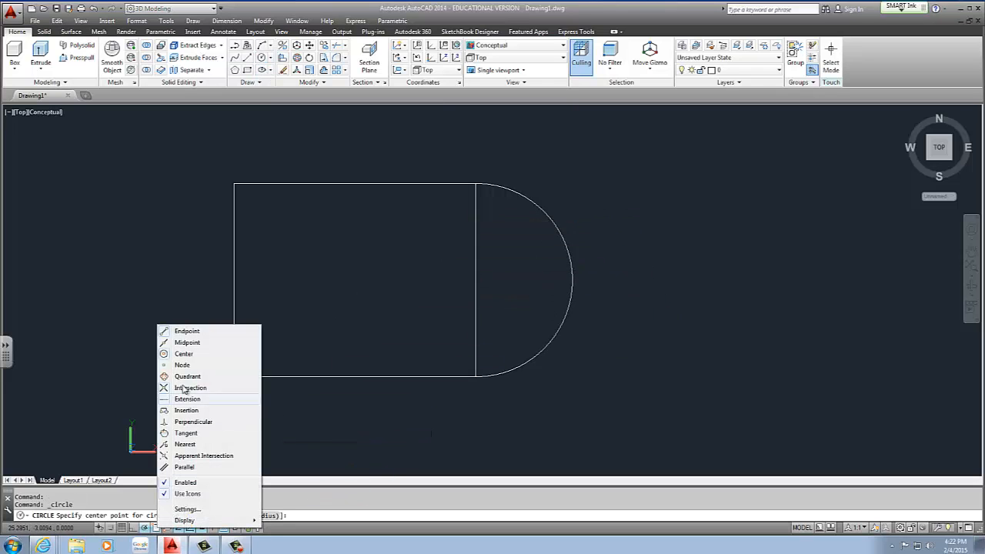
pyautogui.click(188, 343)
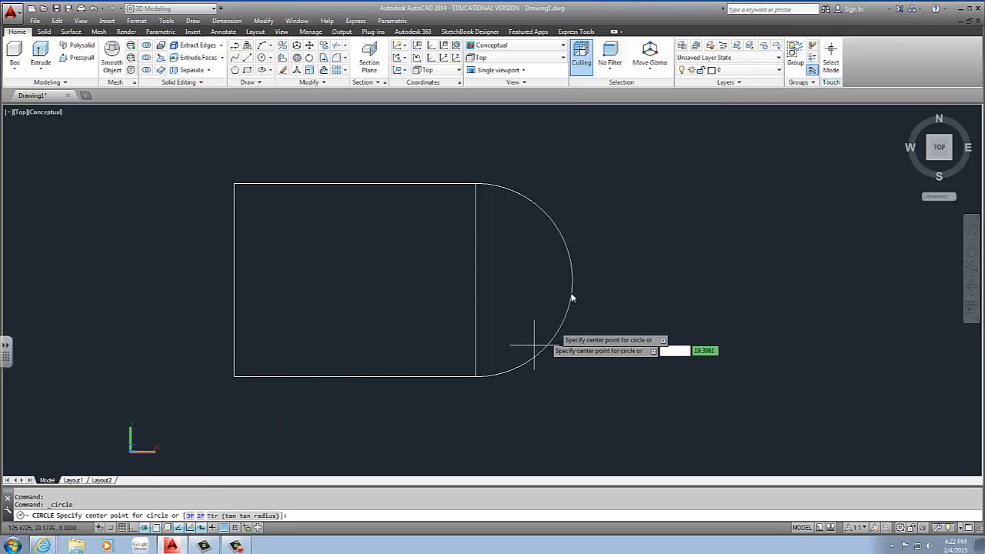
pyautogui.click(476, 281)
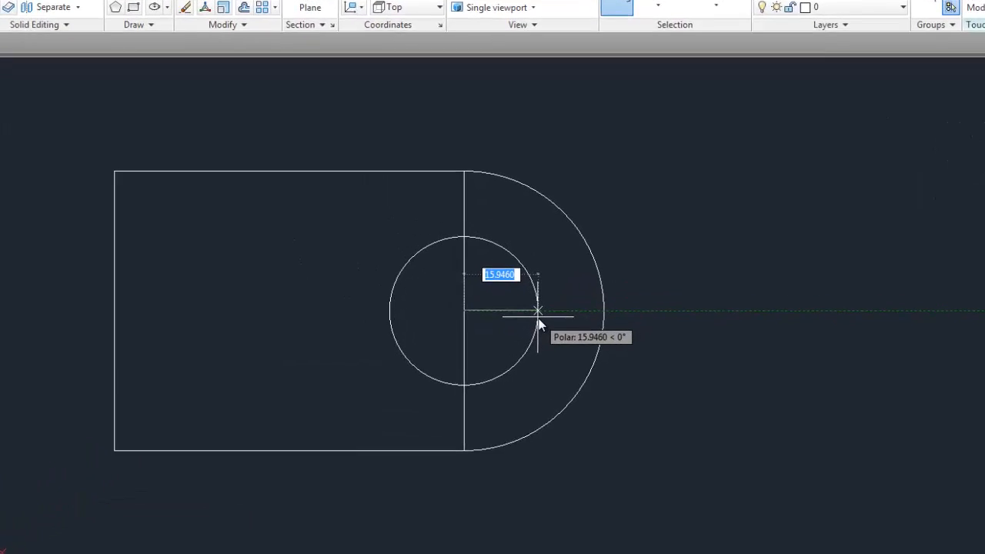
pyautogui.write('r')
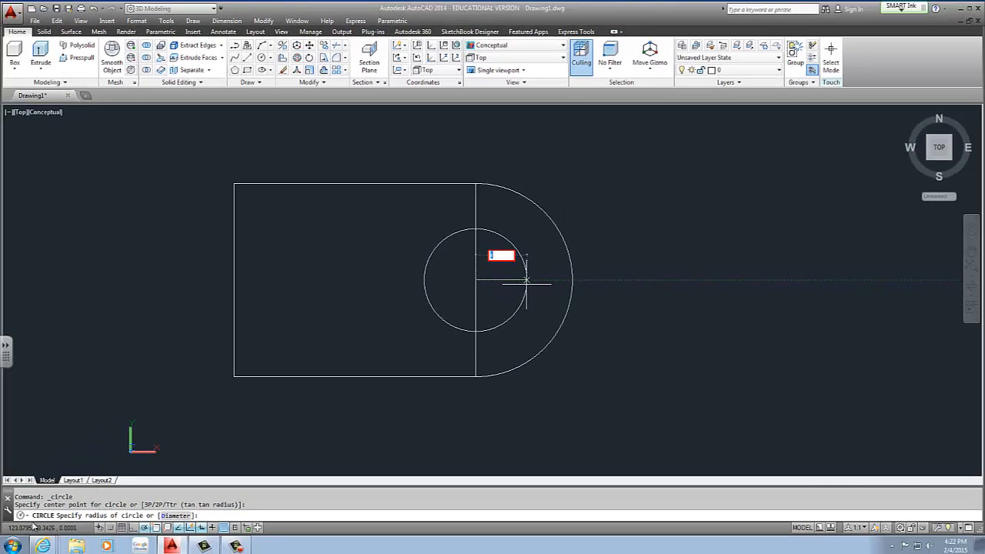
pyautogui.press('Escape')
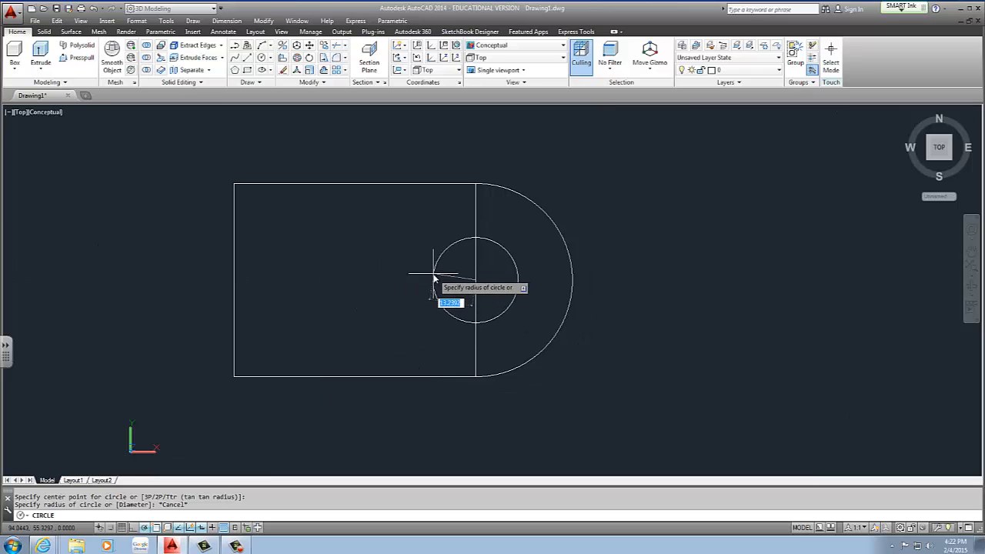
pyautogui.write('10')
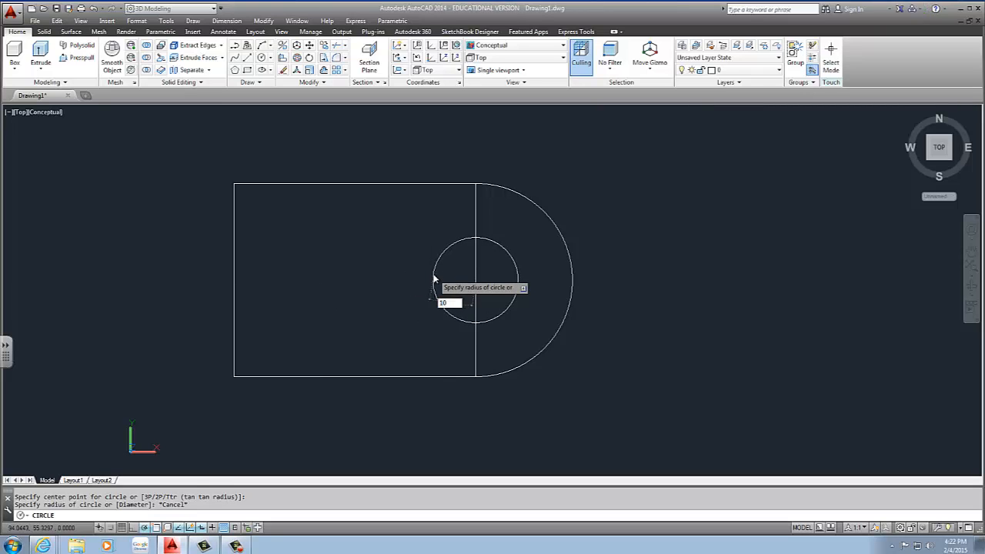
pyautogui.press('Return')
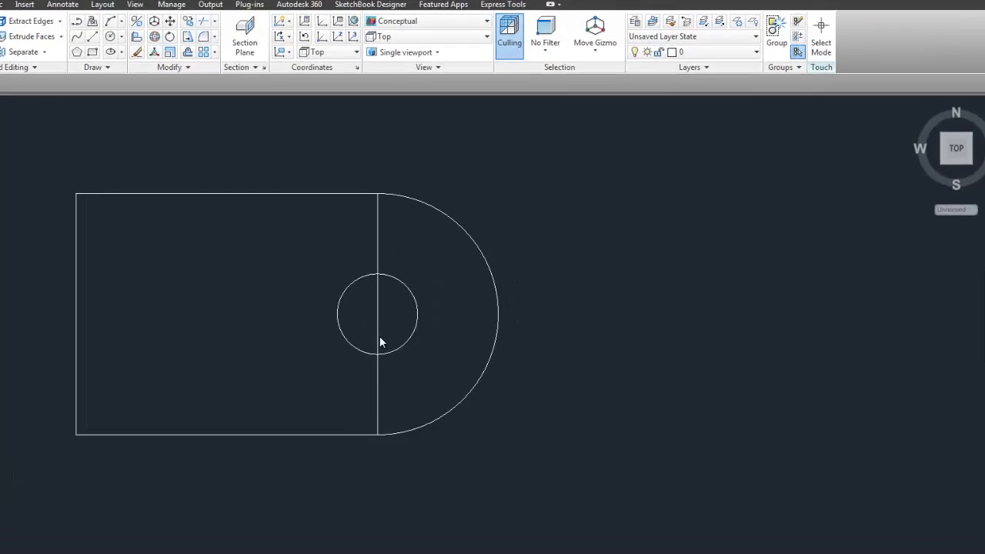
# Explode the rectangle into separate lines and delete the vertical line that divides it from the arc.
pyautogui.click(280, 243)
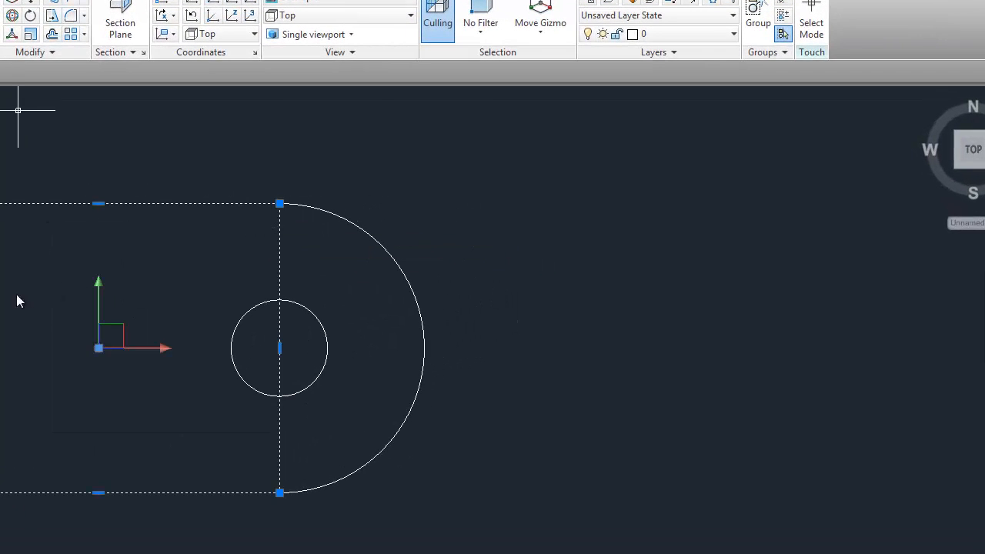
pyautogui.click(50, 54)
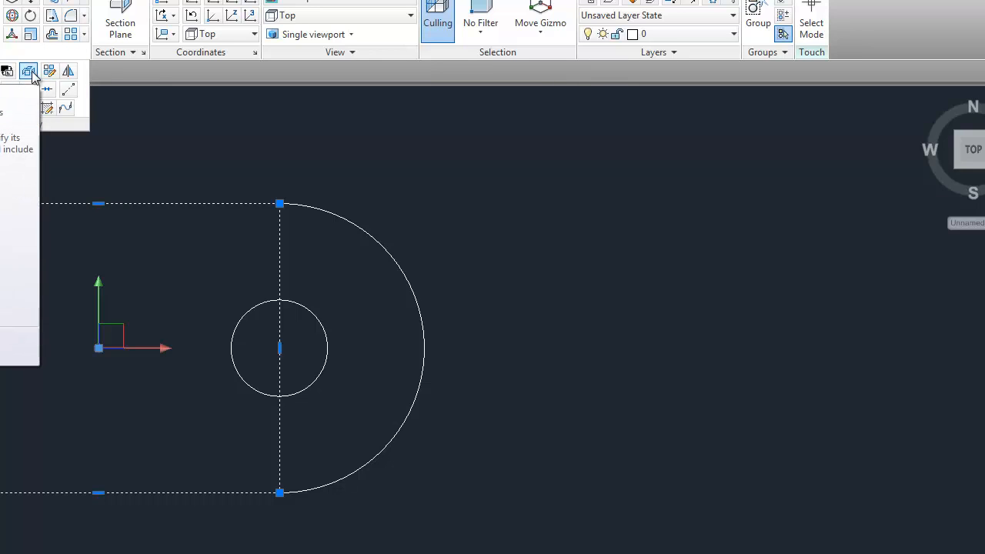
pyautogui.click(29, 71)
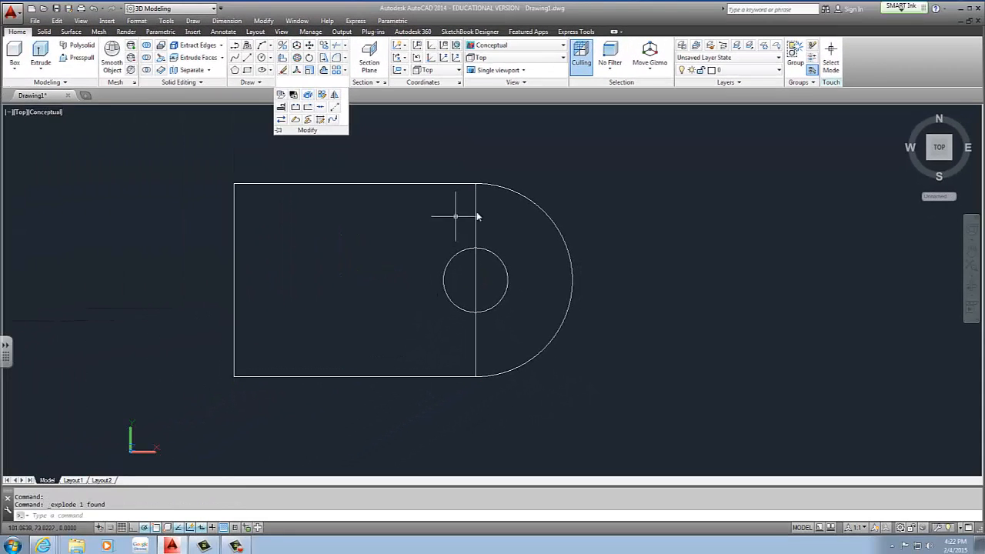
pyautogui.moveTo(476, 217); pyautogui.dragTo(462, 220)
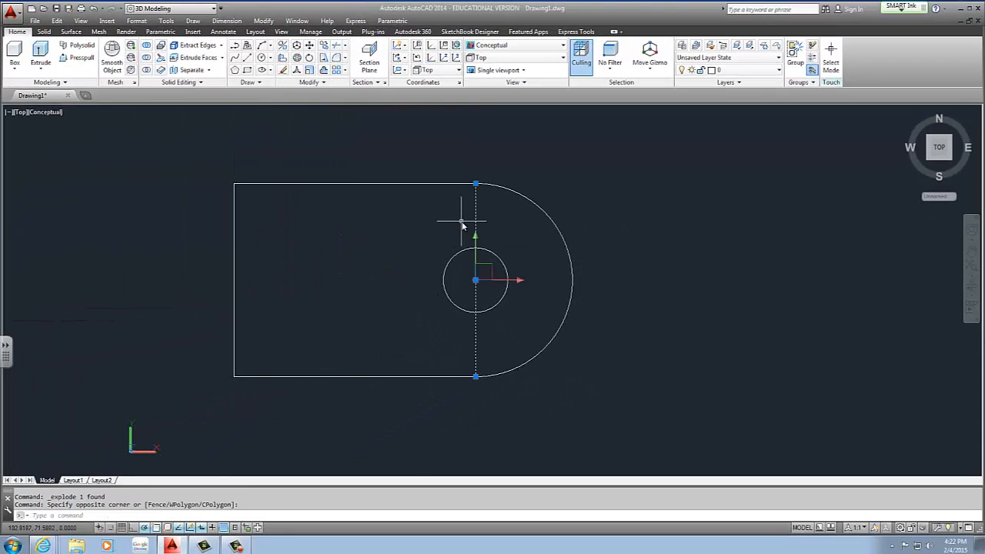
pyautogui.press('Delete')
pyautogui.moveTo(468, 230); pyautogui.dragTo(493, 242, button='middle')
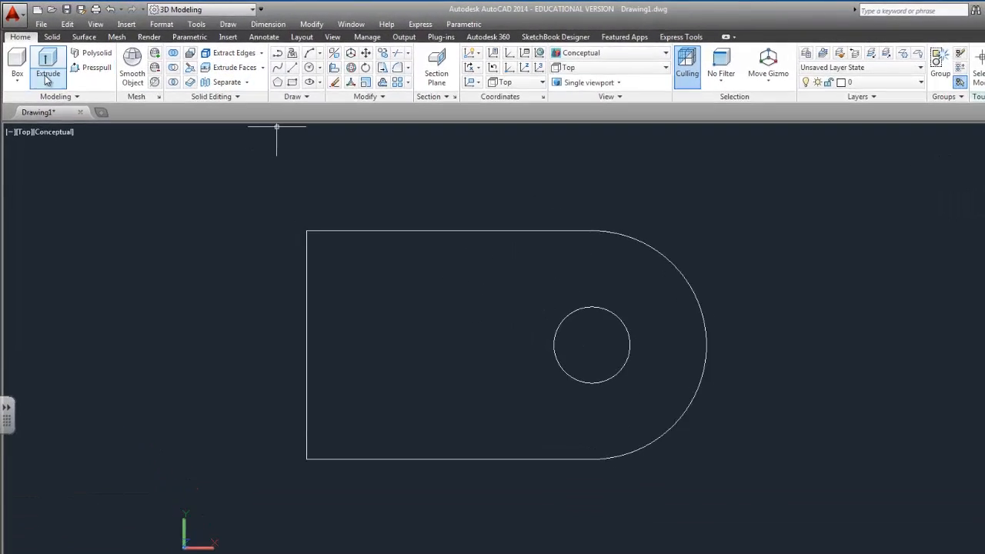
pyautogui.click(47, 74)
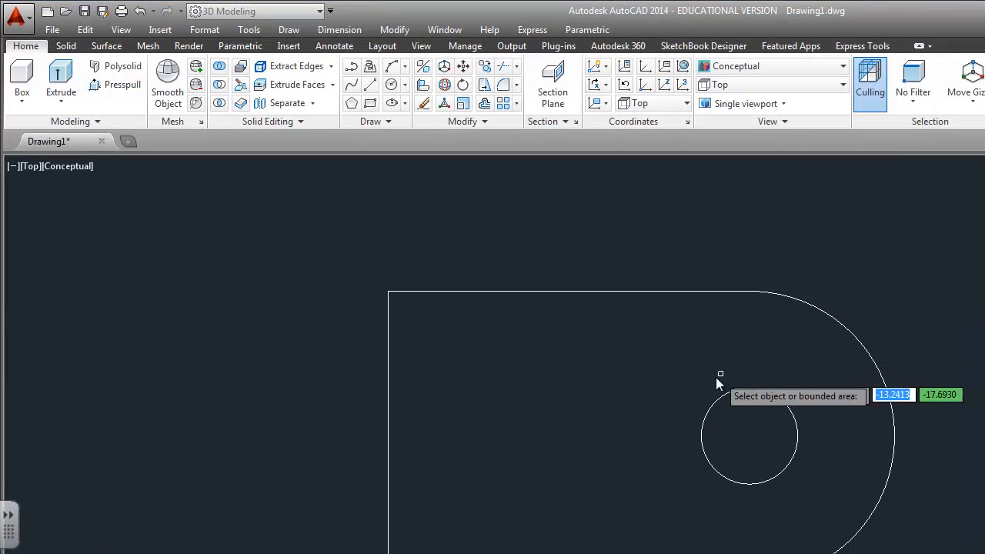
pyautogui.moveTo(676, 391)
pyautogui.keyDown('shift'); pyautogui.mouseDown(button='middle')
pyautogui.moveTo(667, 288)
pyautogui.moveTo(405, 162)
pyautogui.mouseUp(button='middle'); pyautogui.keyUp('shift')
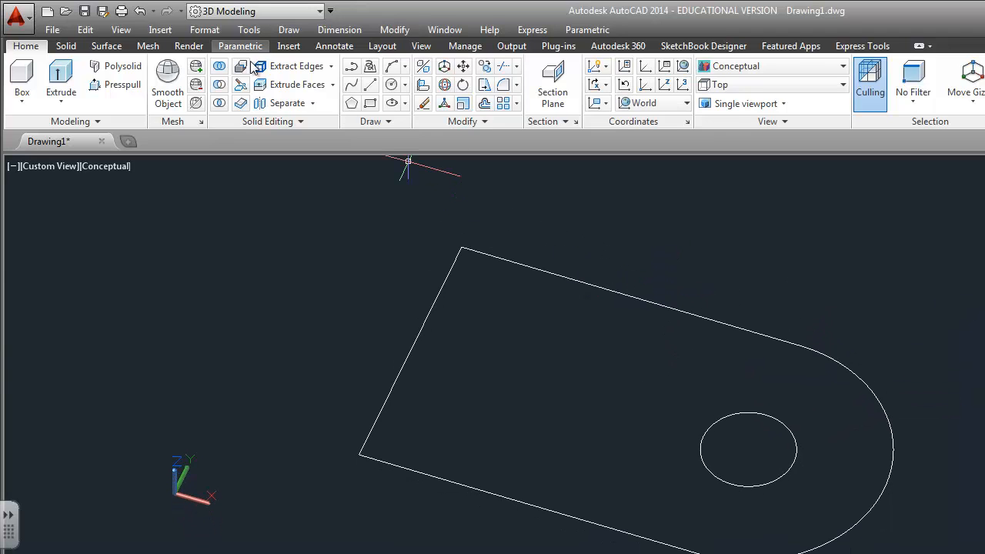
pyautogui.click(509, 501)
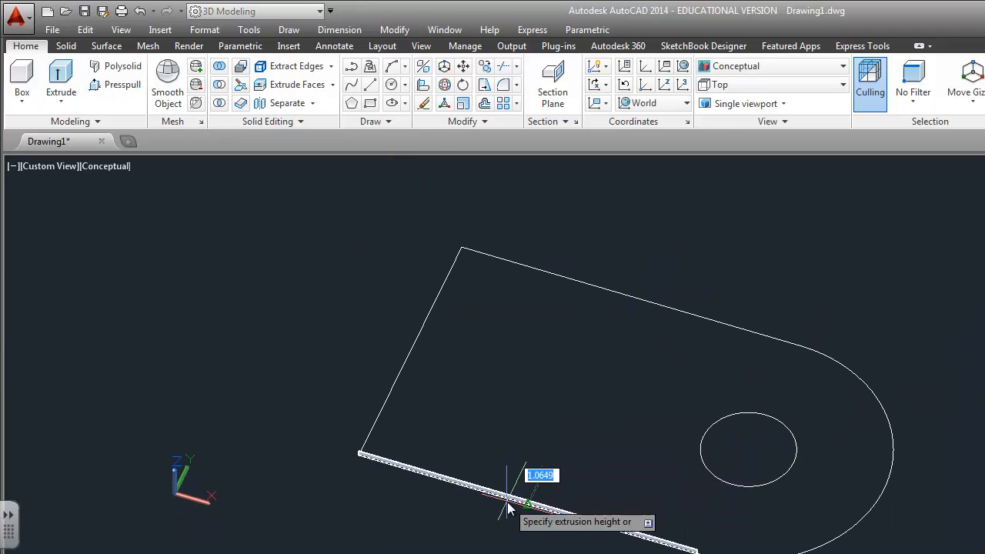
pyautogui.press('Escape')
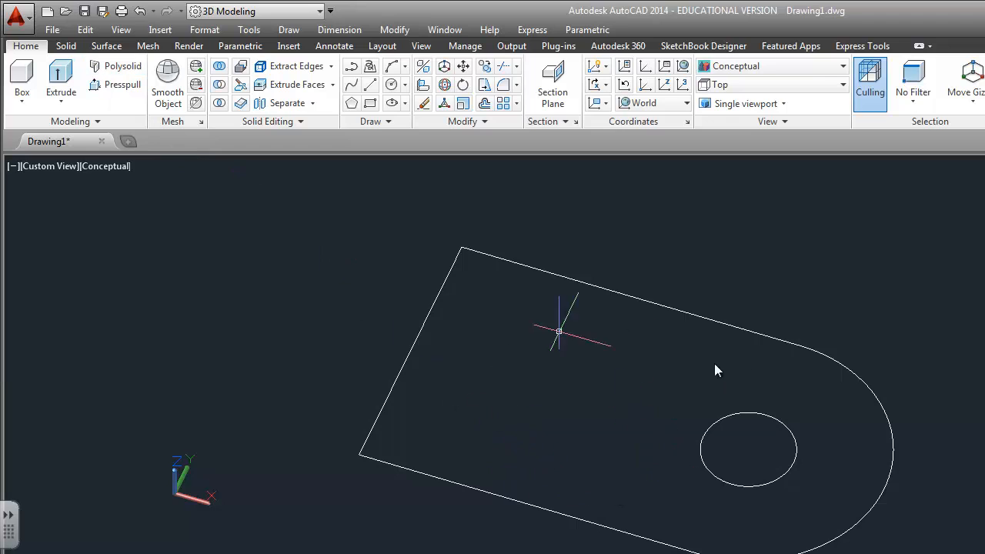
pyautogui.click(62, 80)
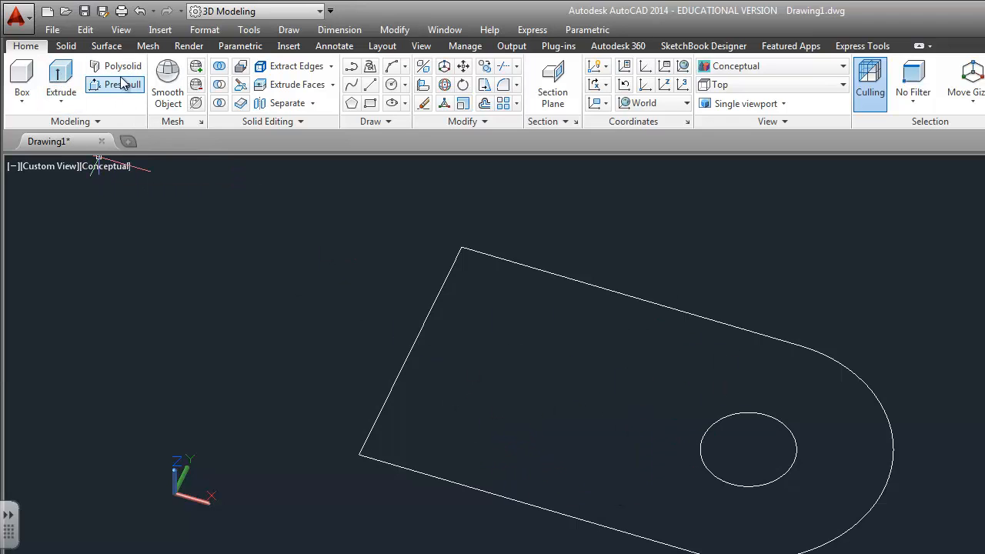
pyautogui.click(631, 301)
pyautogui.press('Escape')
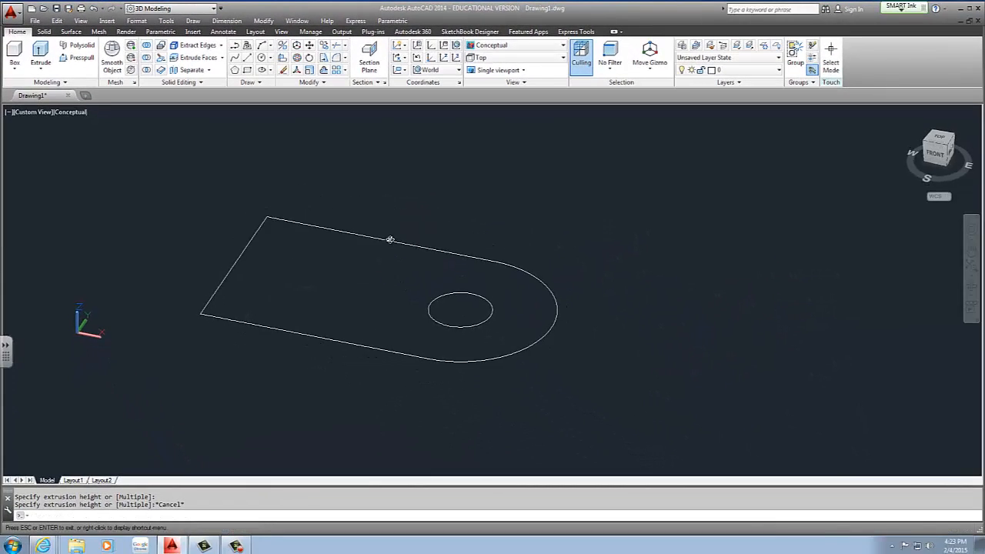
# Convert the round-ended outline and the circle into regions, selecting all of them together from a near-top view.
pyautogui.keyDown('shift'); pyautogui.moveTo(391, 240); pyautogui.dragTo(402, 244, button='middle'); pyautogui.keyUp('shift')
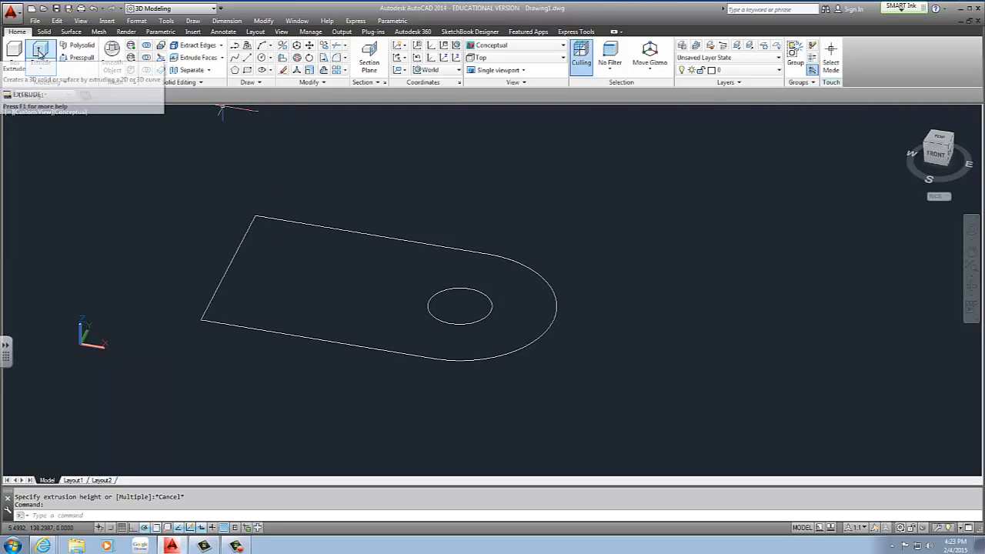
pyautogui.keyDown('shift'); pyautogui.moveTo(273, 180); pyautogui.dragTo(282, 225, button='middle'); pyautogui.keyUp('shift')
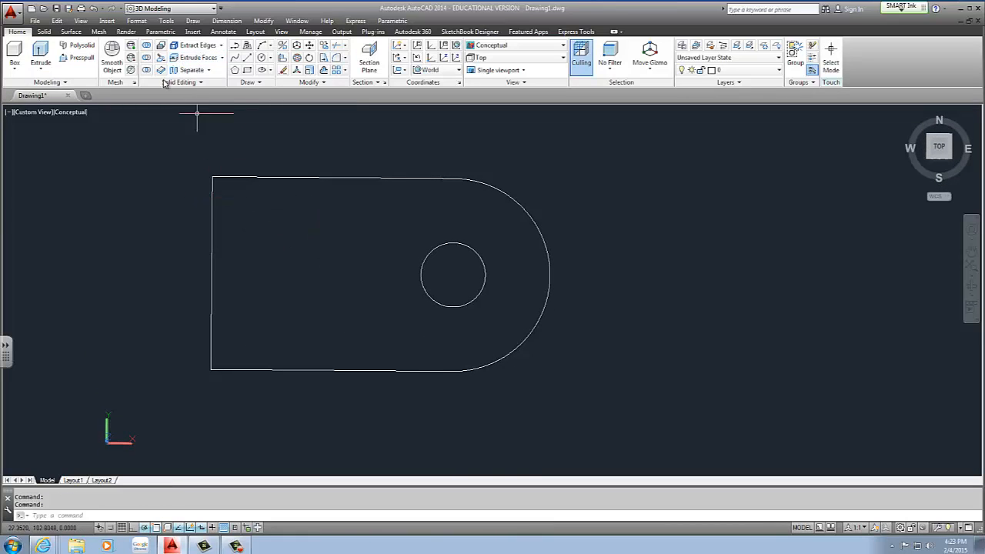
pyautogui.click(252, 83)
pyautogui.click(237, 108)
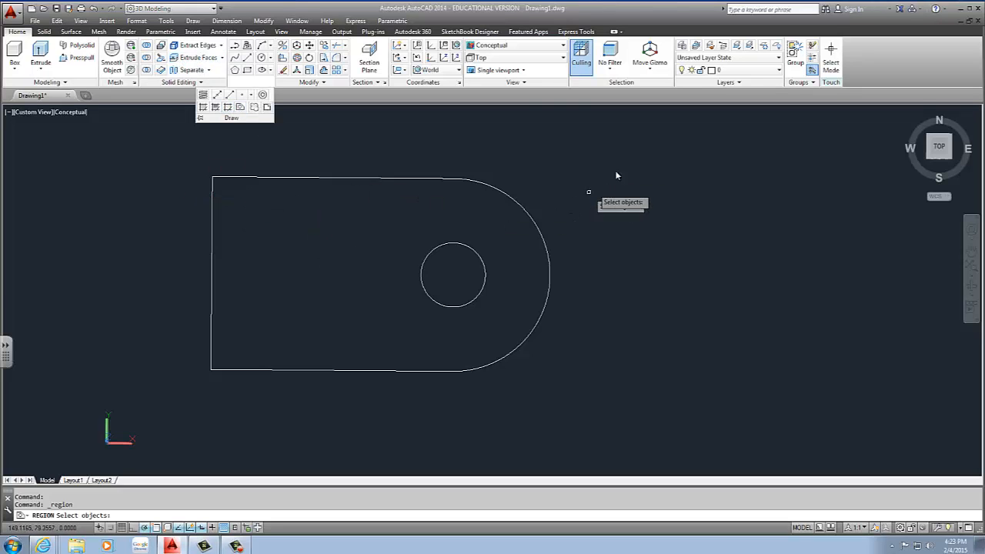
pyautogui.click(631, 147)
pyautogui.click(180, 386)
pyautogui.press('Return')
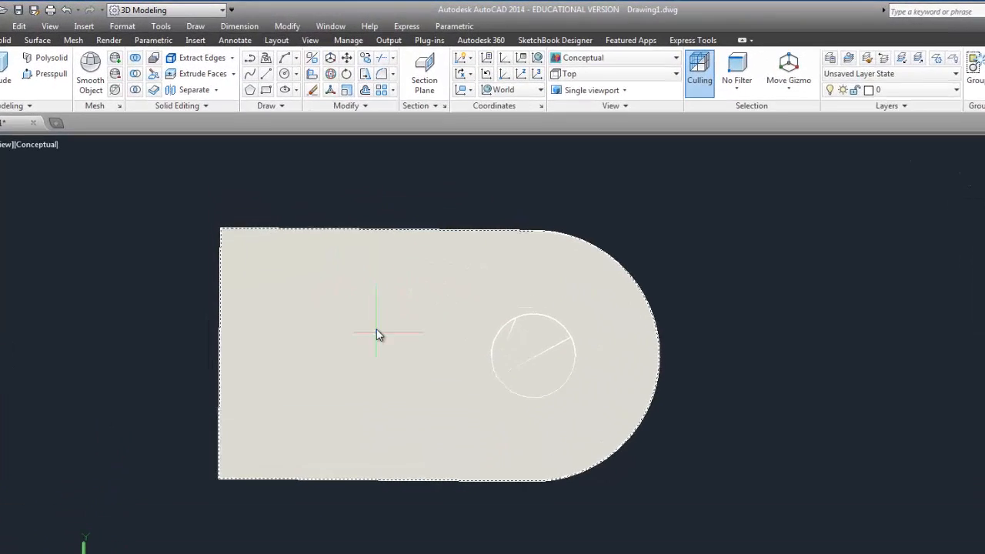
# Delete the outline region, and undo both the deletion and the region conversion.
pyautogui.click(339, 256)
pyautogui.press('Delete')
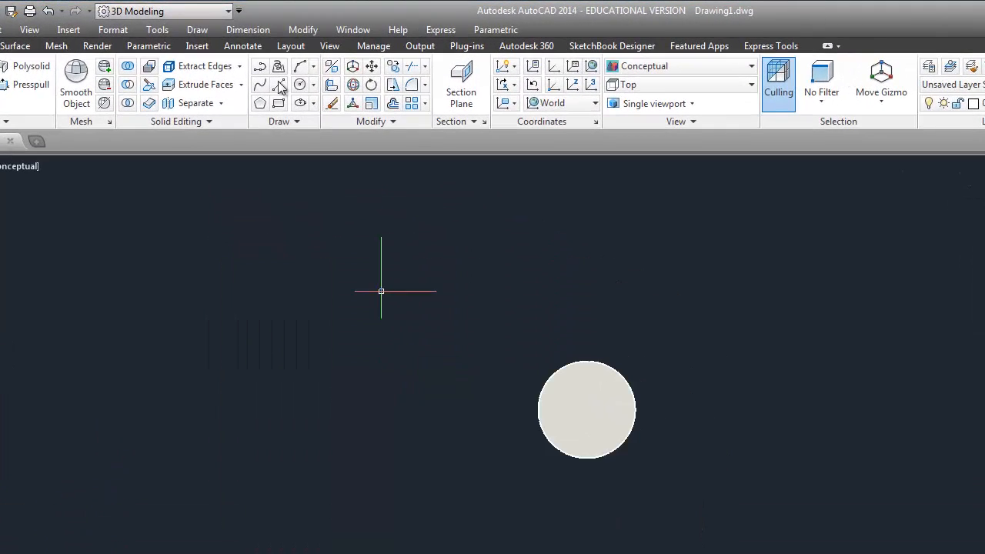
pyautogui.click(49, 11)
pyautogui.click(49, 10)
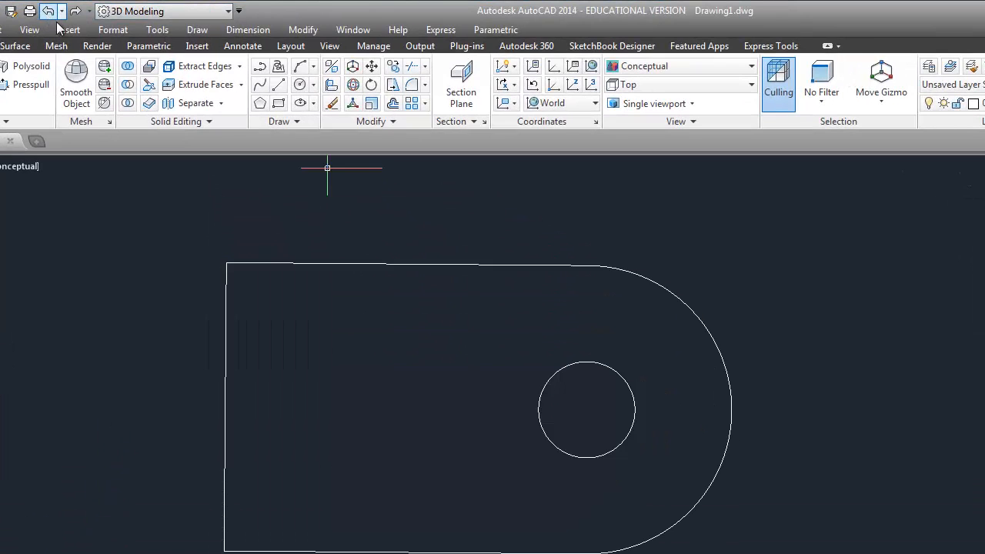
# Check the outline's individual lines and arc as separate objects, leaving nothing selected.
pyautogui.click(273, 263)
pyautogui.press('Escape')
pyautogui.click(257, 313)
pyautogui.press('Escape')
pyautogui.click(392, 461)
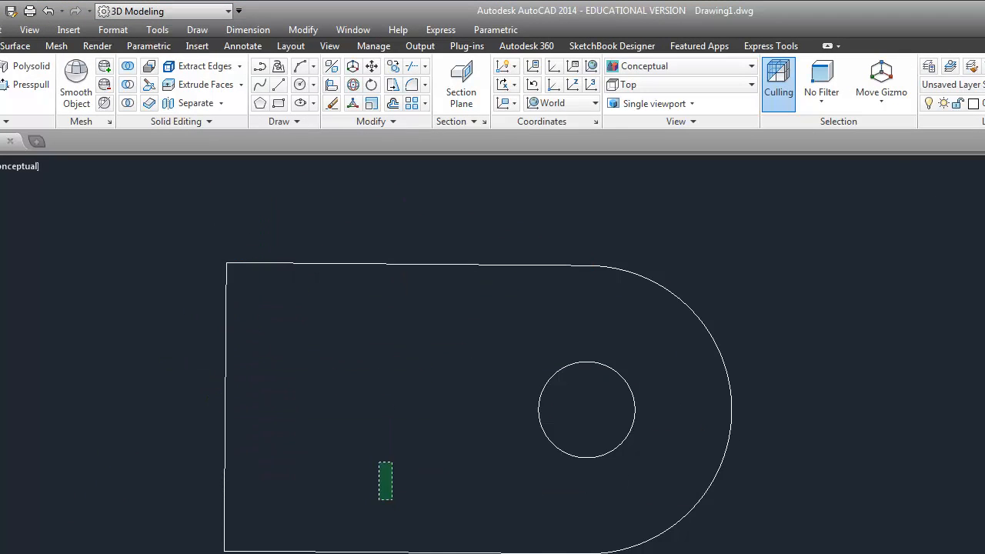
pyautogui.press('Escape')
pyautogui.click(745, 481)
pyautogui.press('Escape')
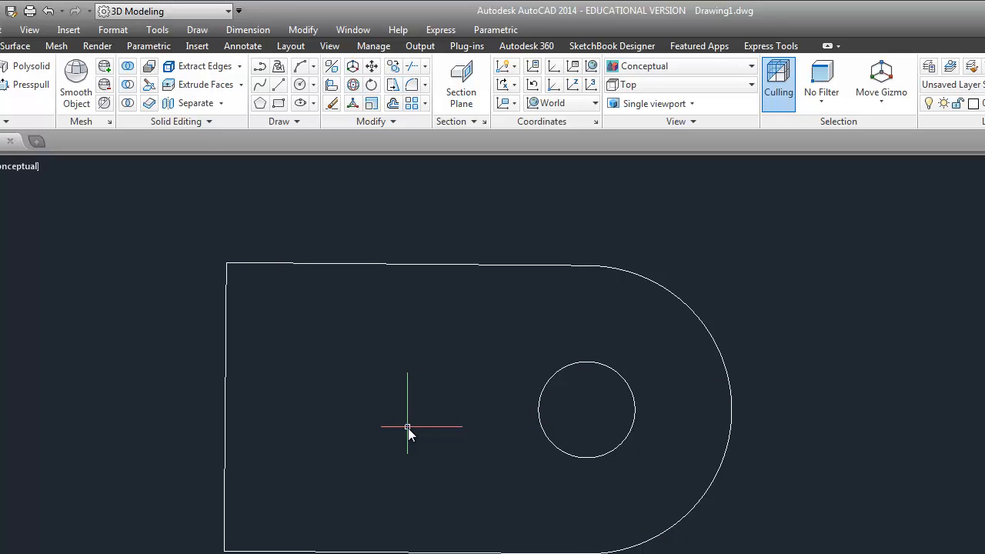
pyautogui.keyDown('shift'); pyautogui.moveTo(409, 431); pyautogui.dragTo(321, 405, button='middle'); pyautogui.keyUp('shift')
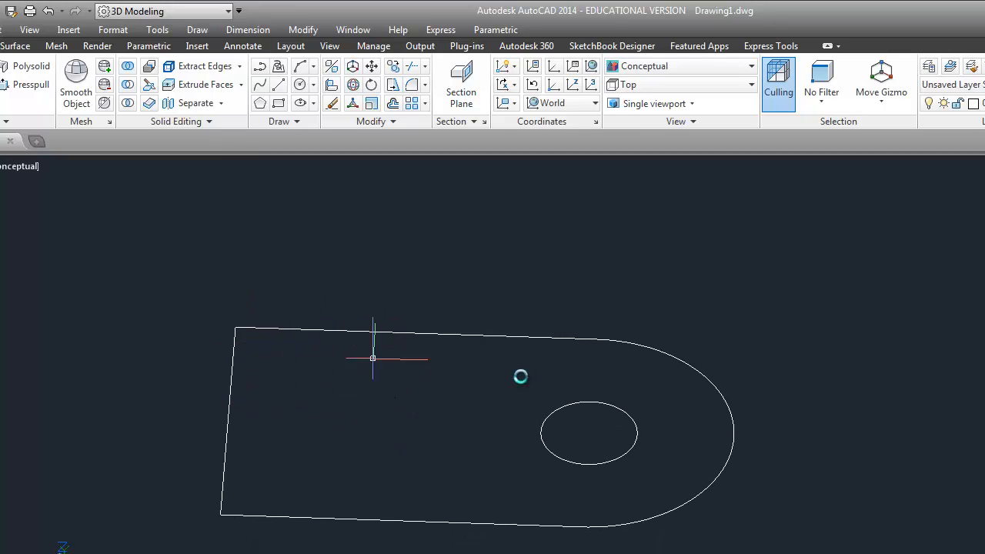
pyautogui.moveTo(374, 424); pyautogui.dragTo(369, 459, button='middle')
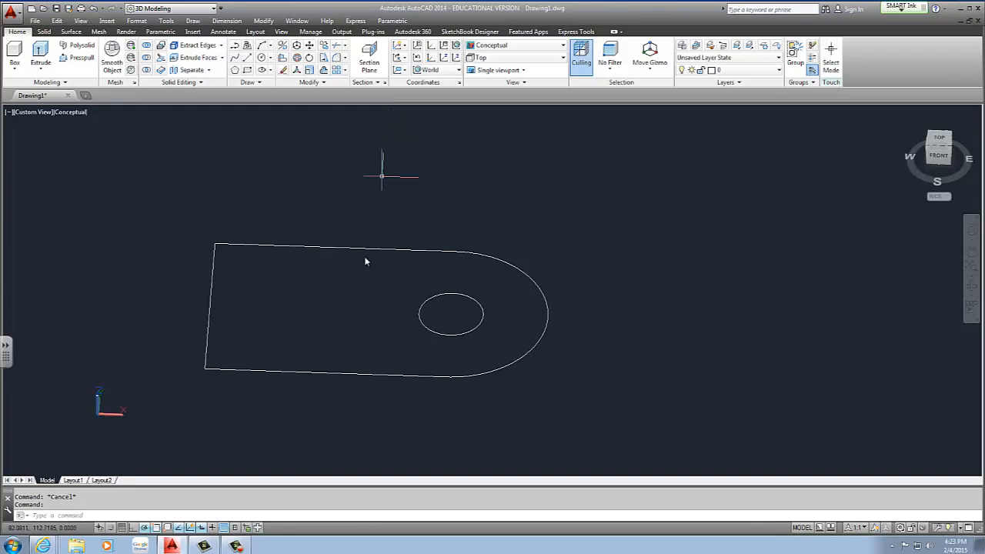
pyautogui.click(236, 546)
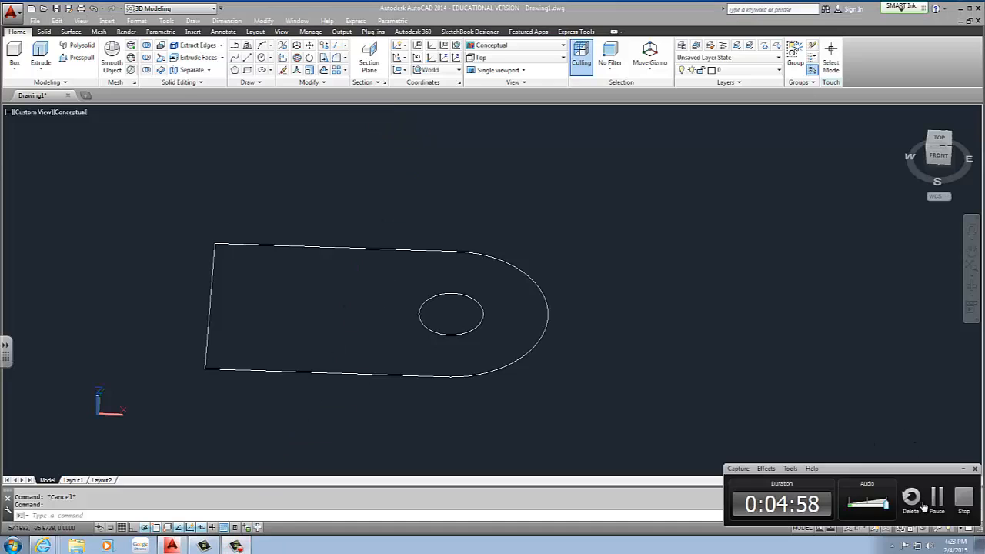
pyautogui.click(925, 505)
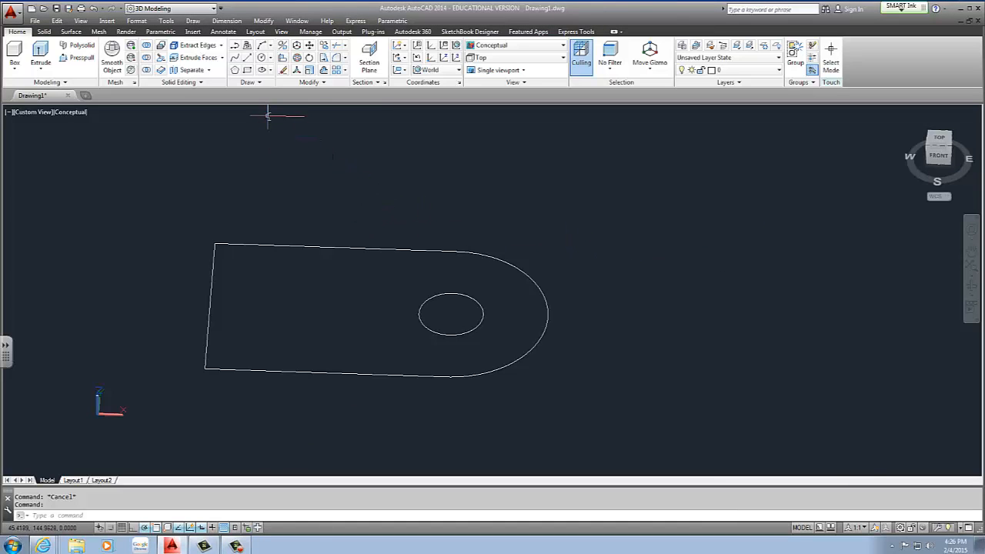
# Create regions from the complete base outline and its circle.
pyautogui.click(261, 83)
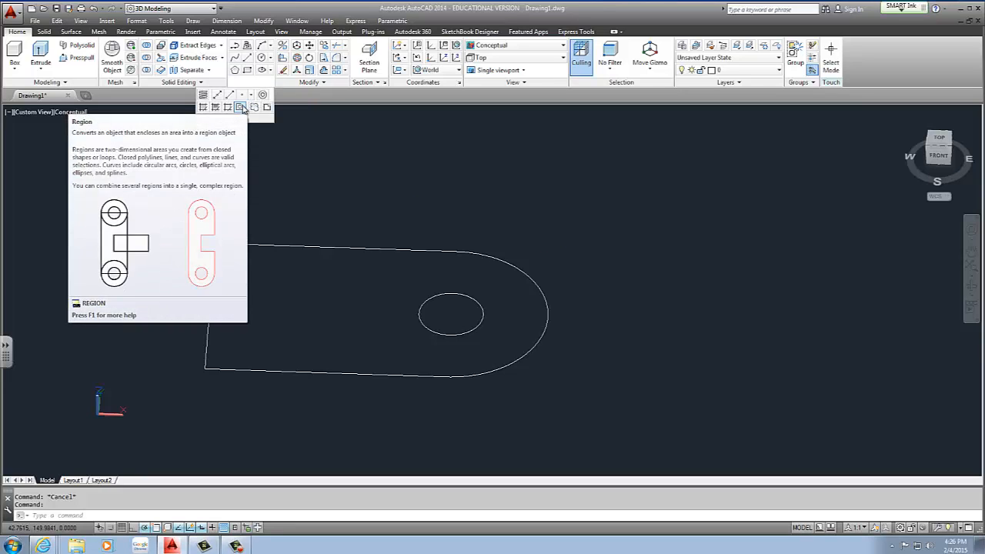
pyautogui.click(240, 109)
pyautogui.click(622, 199)
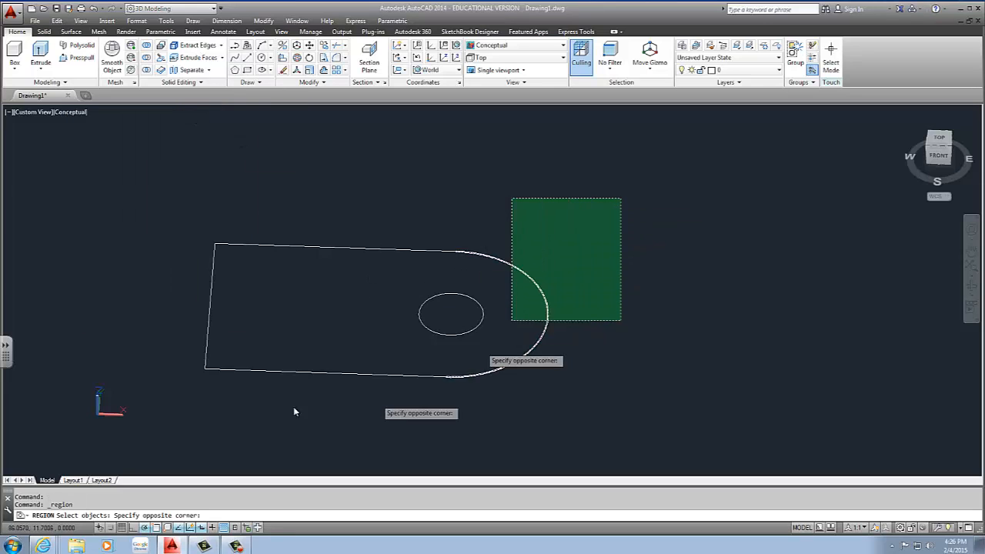
pyautogui.click(163, 412)
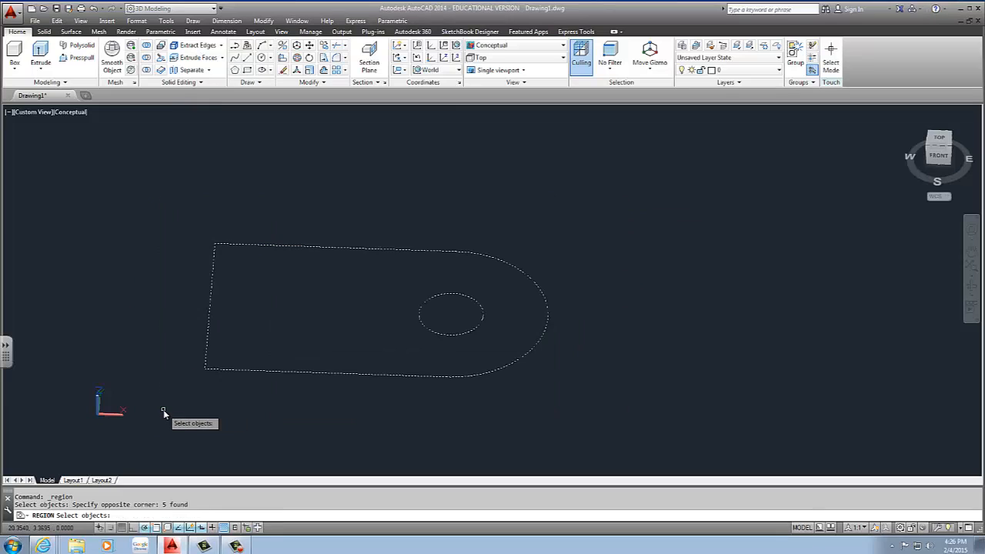
pyautogui.press('Return')
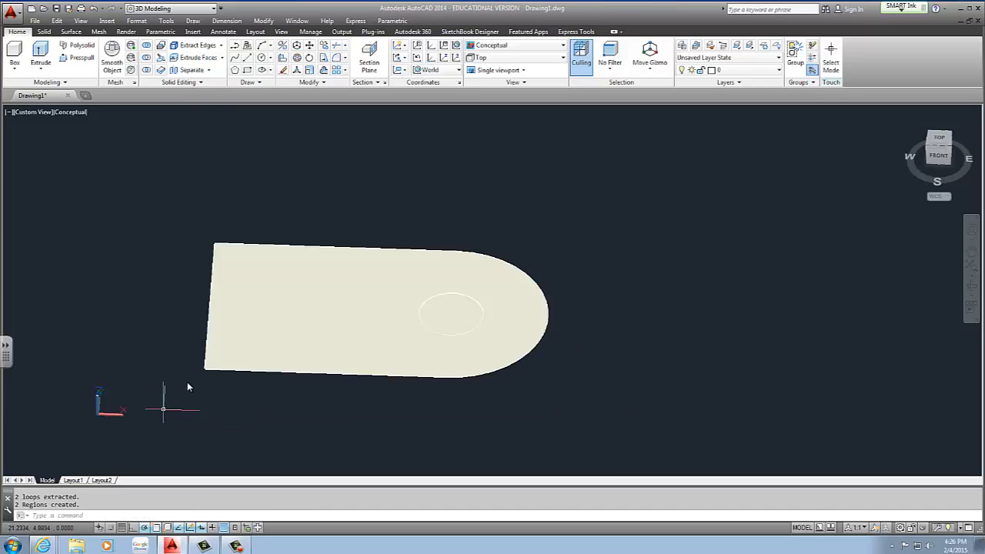
# Try to Presspull the base outline region and the circle region.
pyautogui.click(297, 314)
pyautogui.click(420, 317)
pyautogui.press('Escape')
pyautogui.press('Escape')
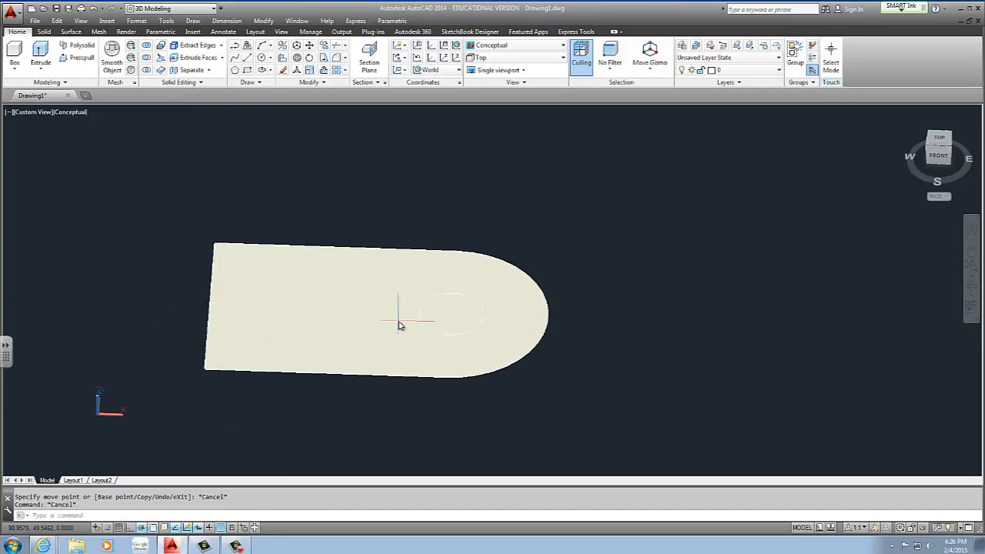
pyautogui.click(80, 58)
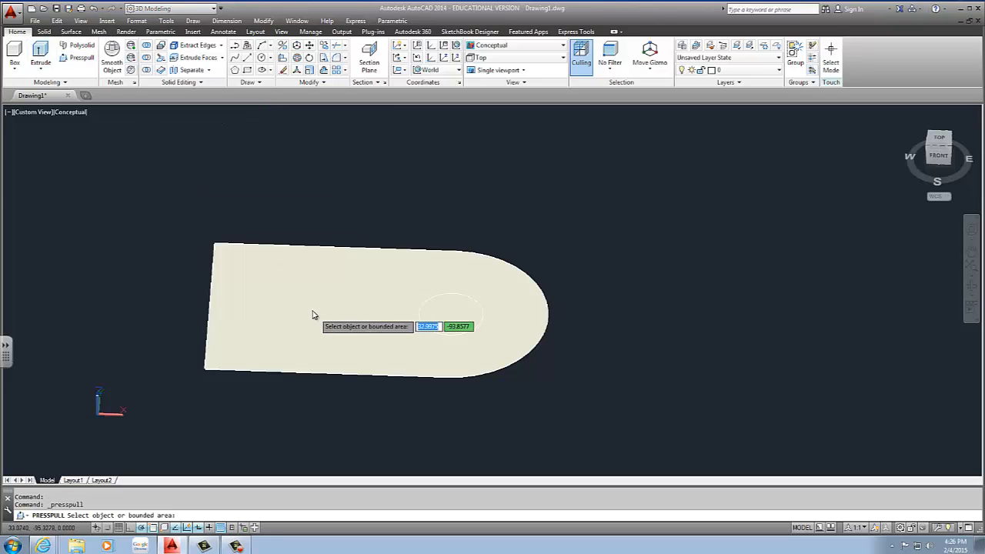
pyautogui.click(313, 315)
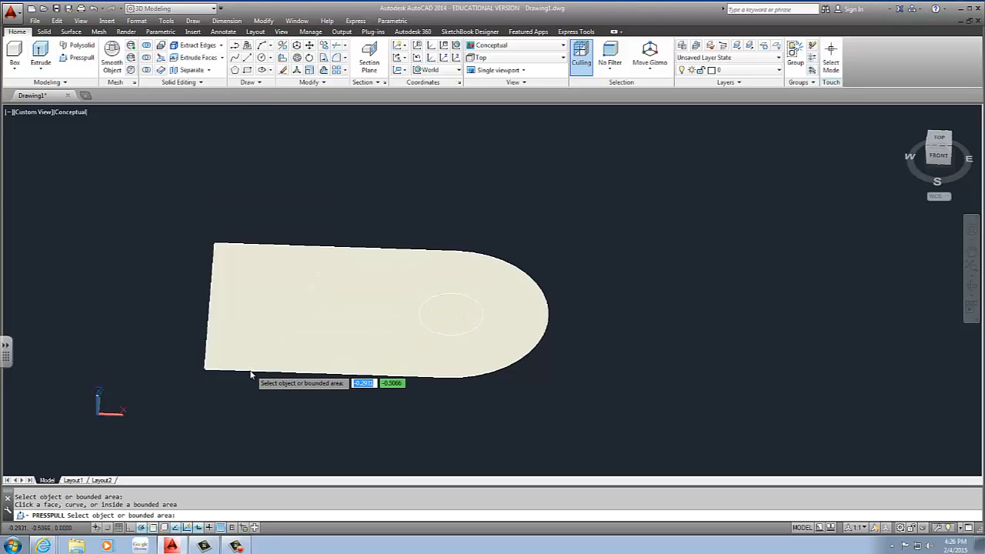
pyautogui.click(449, 334)
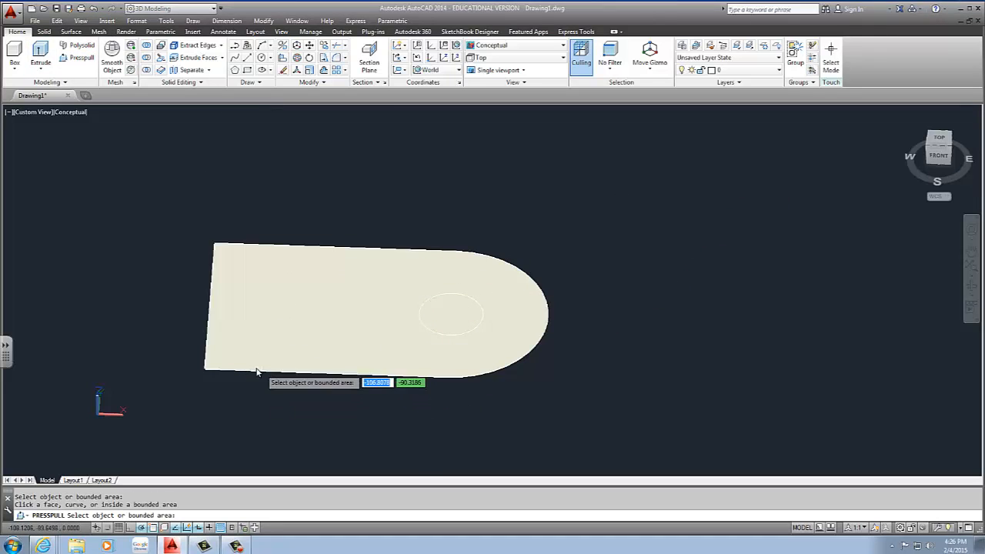
pyautogui.press('Escape')
pyautogui.press('Escape')
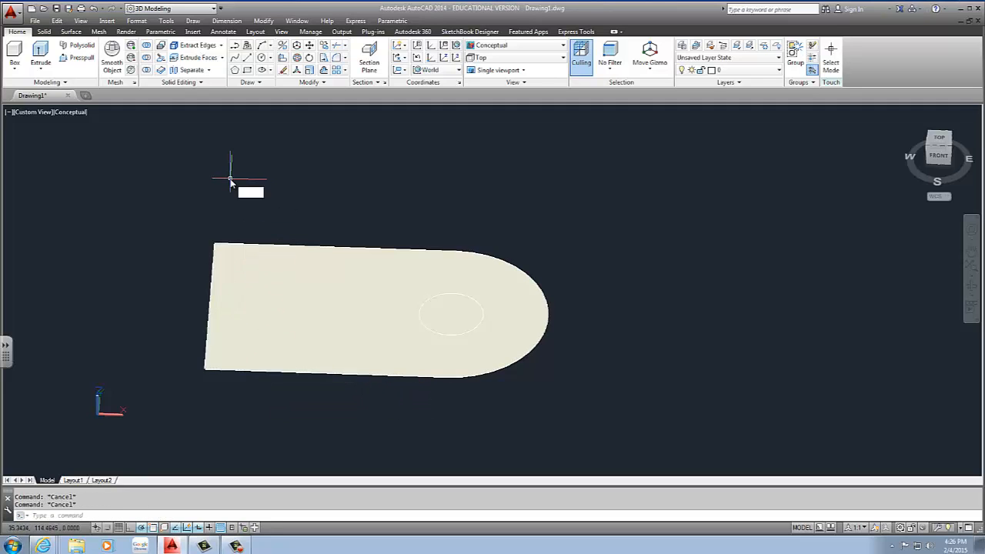
pyautogui.write('ext')
pyautogui.press('Return')
pyautogui.click(269, 300)
pyautogui.press('Return')
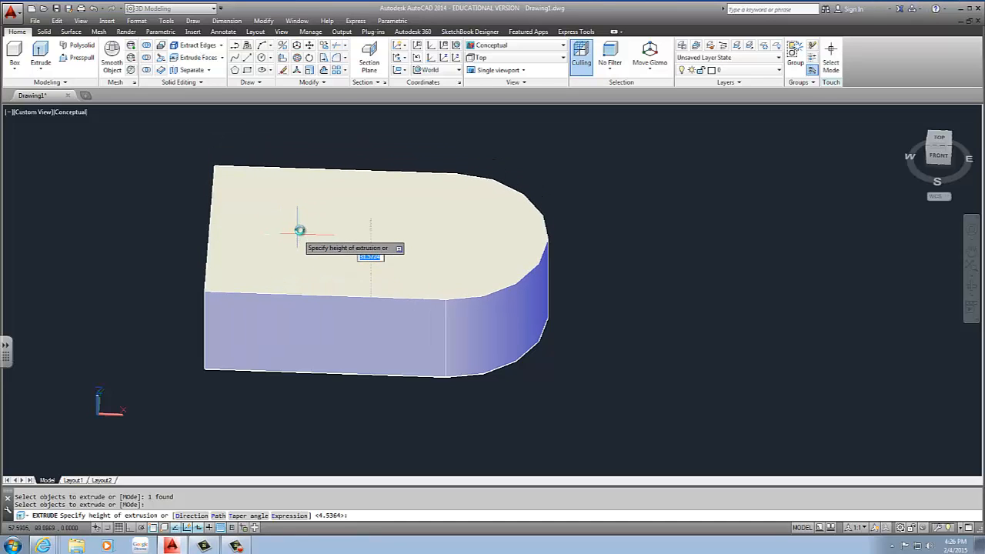
pyautogui.press('Escape')
# Extrude the circle region upward into a cylinder about 108 units tall.
pyautogui.press('Return')
pyautogui.click(451, 320)
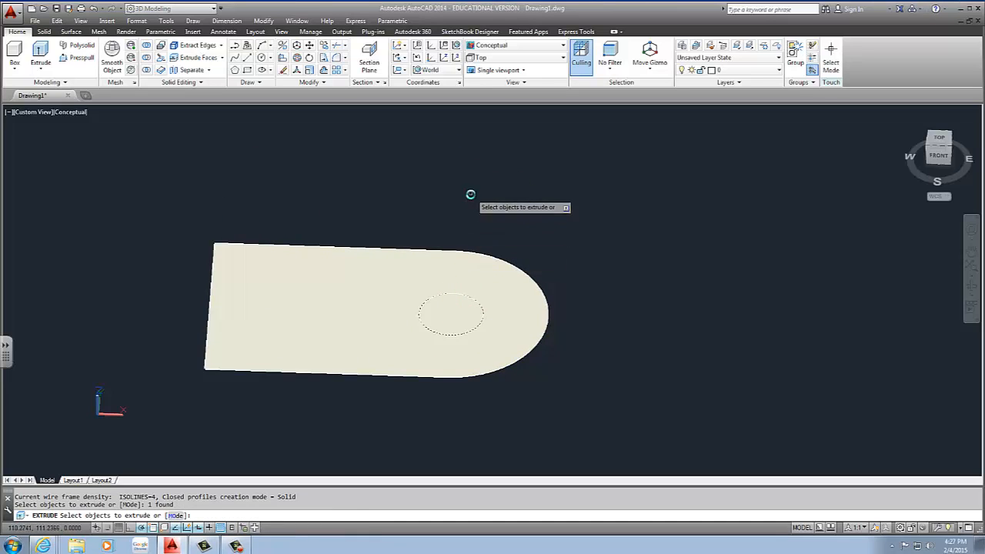
pyautogui.press('Return')
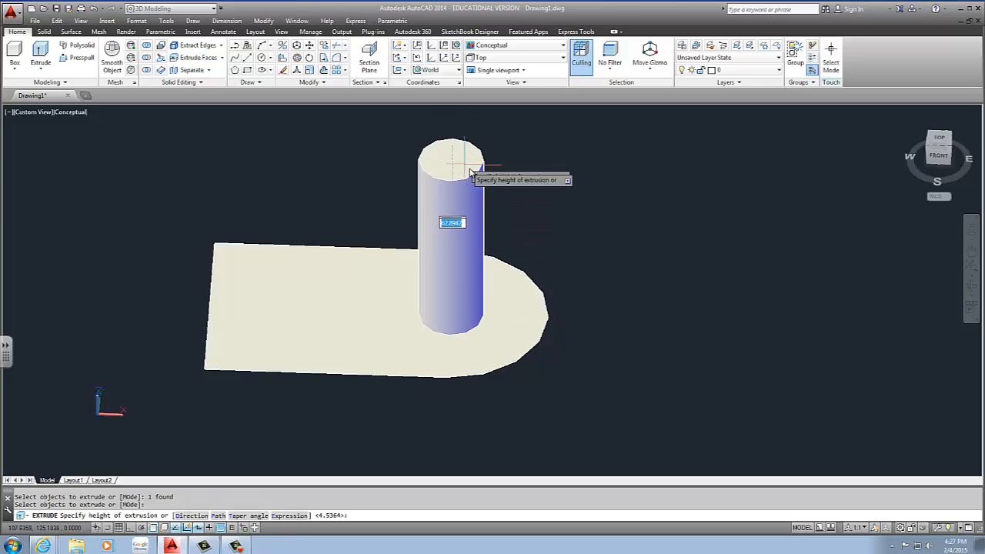
pyautogui.scroll(-3, 470, 171)
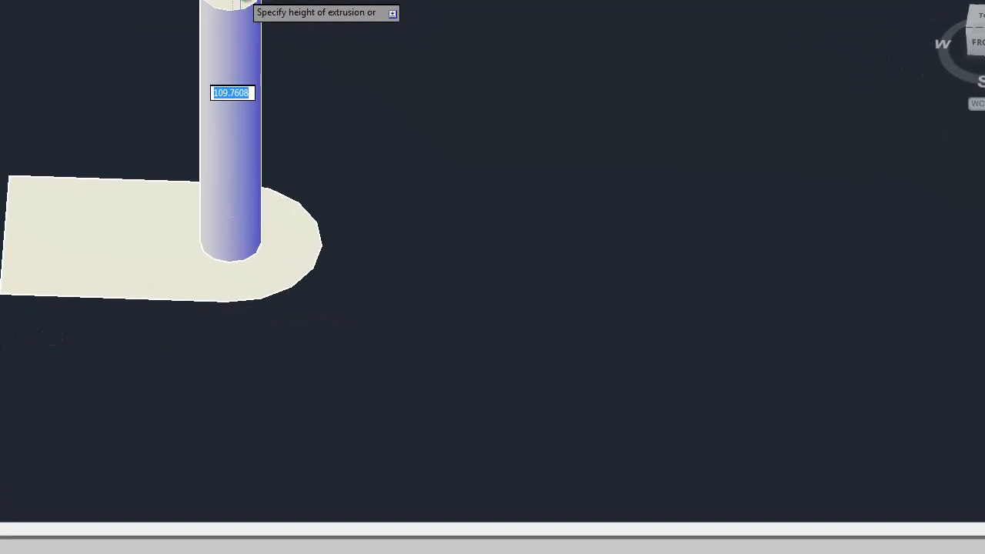
pyautogui.click(235, 4)
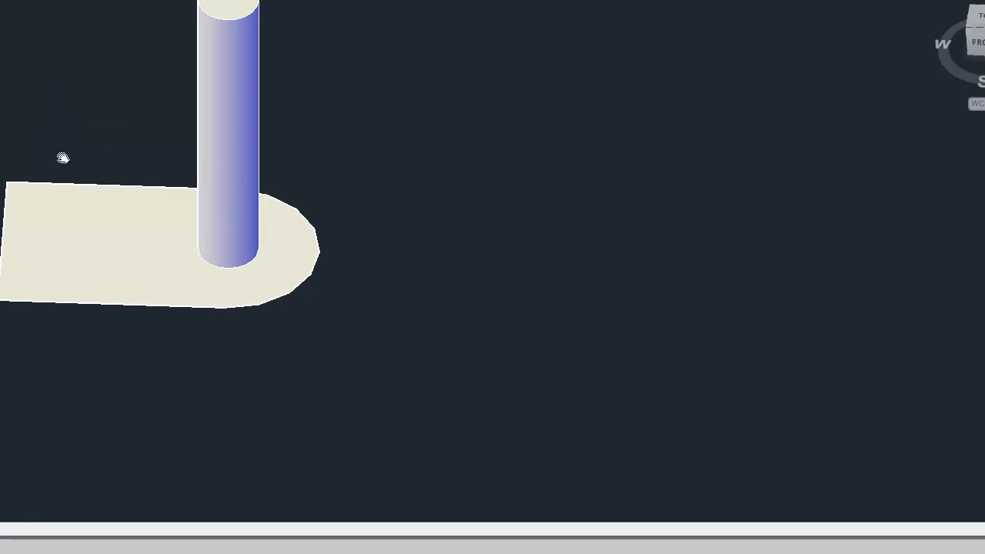
# Extrude the round-ended base region to a height of 15.
pyautogui.moveTo(61, 159); pyautogui.dragTo(38, 223, button='middle')
pyautogui.click(216, 73)
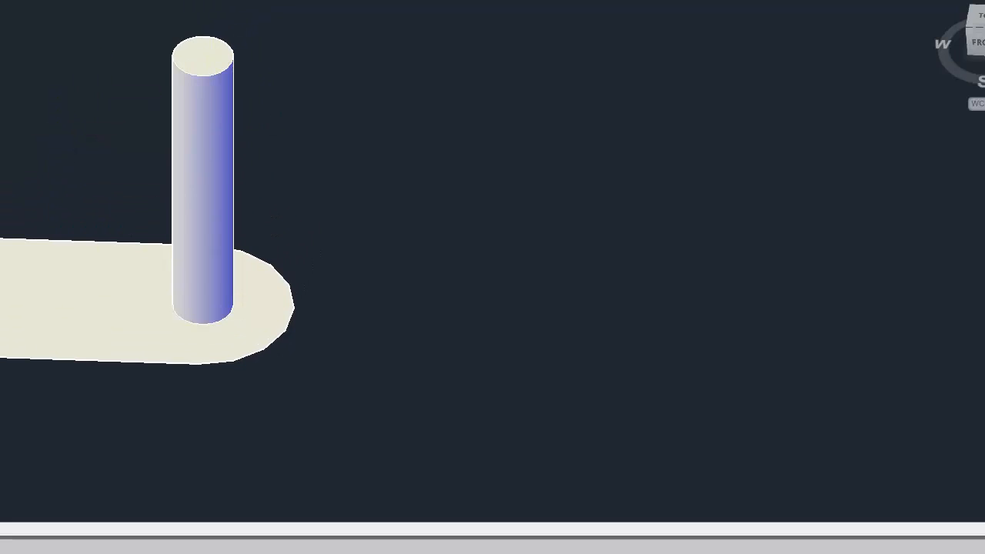
pyautogui.moveTo(103, 229); pyautogui.dragTo(135, 237, button='middle')
pyautogui.click(106, 303)
pyautogui.press('Return')
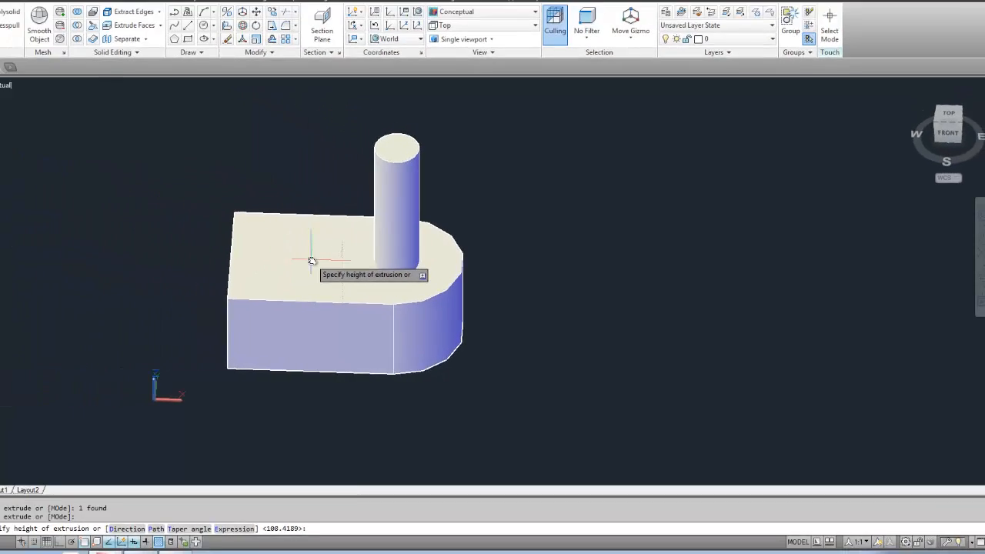
pyautogui.write('15')
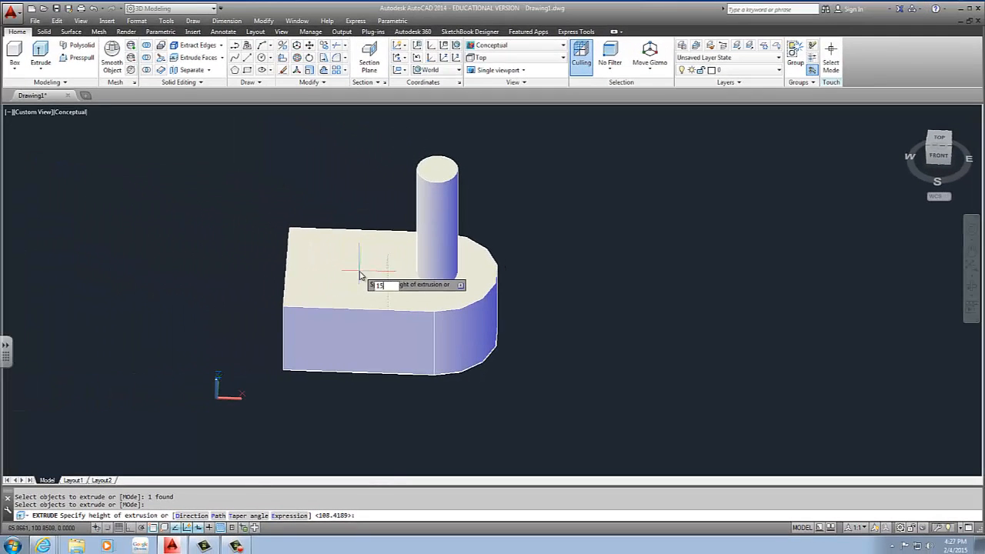
pyautogui.press('Return')
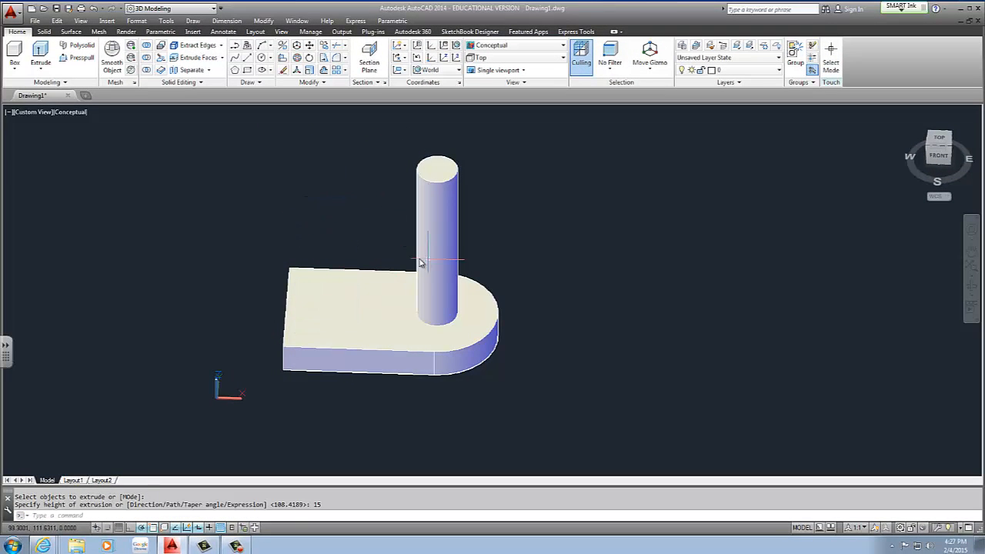
# Subtract the tall cylinder from the base plate to cut the through hole.
pyautogui.click(146, 57)
pyautogui.click(348, 297)
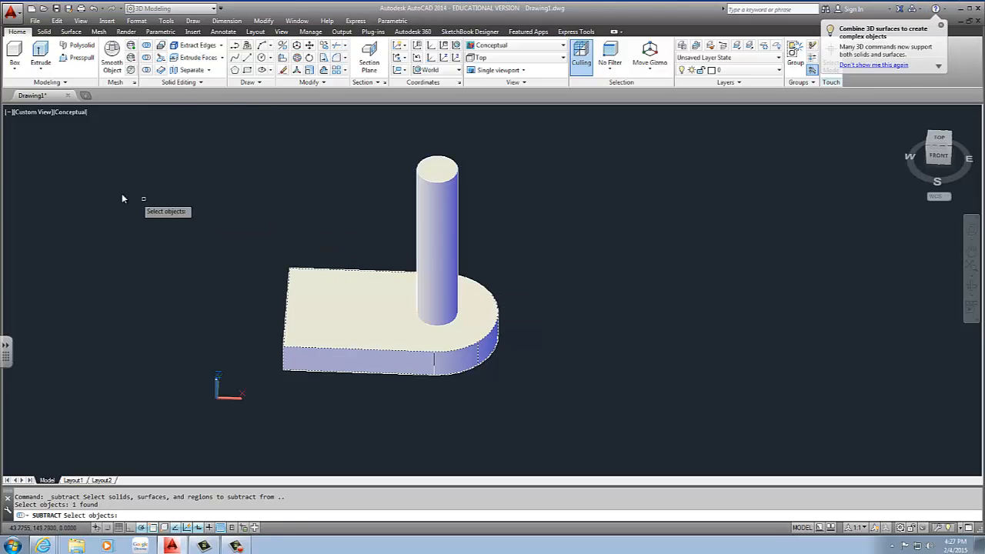
pyautogui.press('Return')
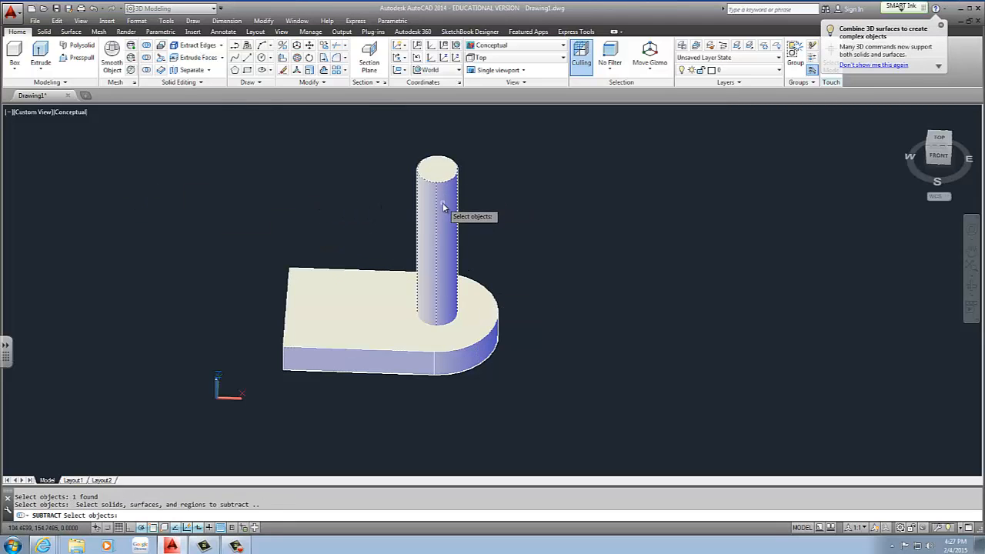
pyautogui.click(443, 206)
pyautogui.press('Return')
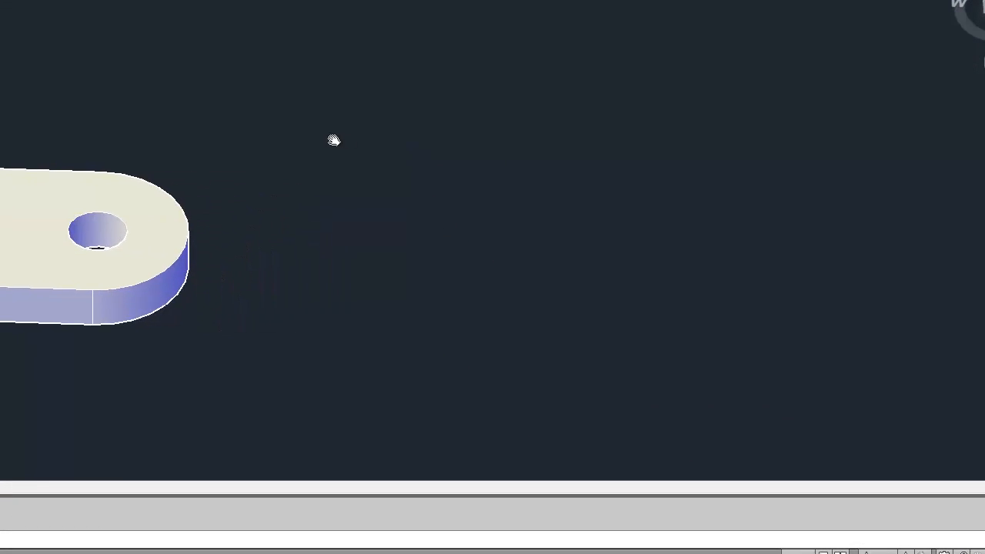
# Draw a 25-unit line along the X axis in the empty space beyond the plate's rounded end.
pyautogui.moveTo(333, 140); pyautogui.dragTo(324, 137, button='middle')
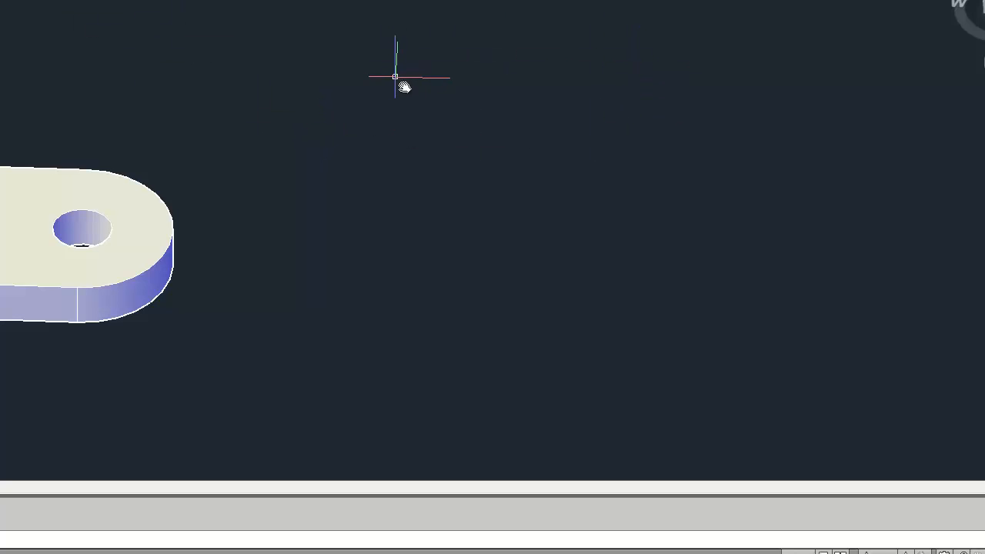
pyautogui.moveTo(395, 81); pyautogui.dragTo(345, 94, button='middle')
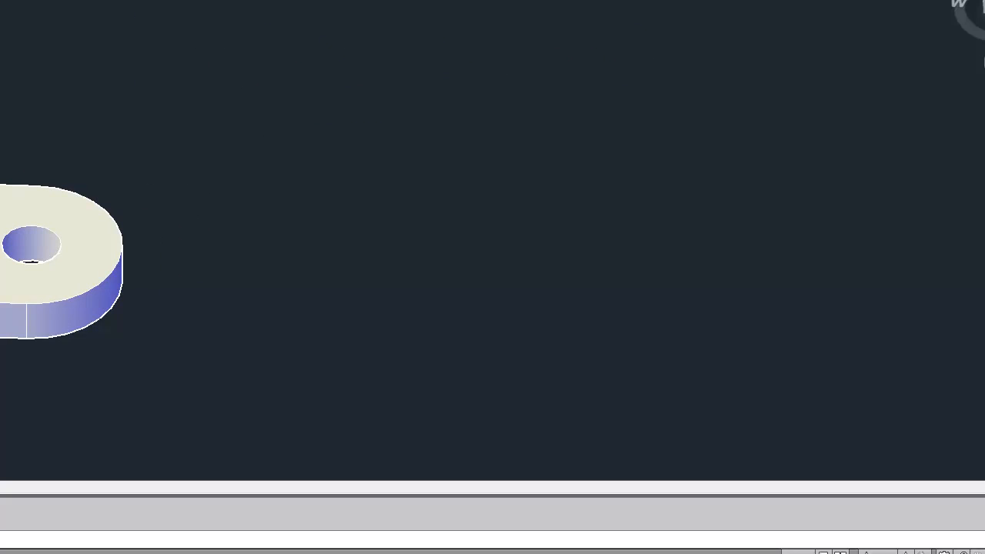
pyautogui.moveTo(185, 82); pyautogui.dragTo(107, 80, button='middle')
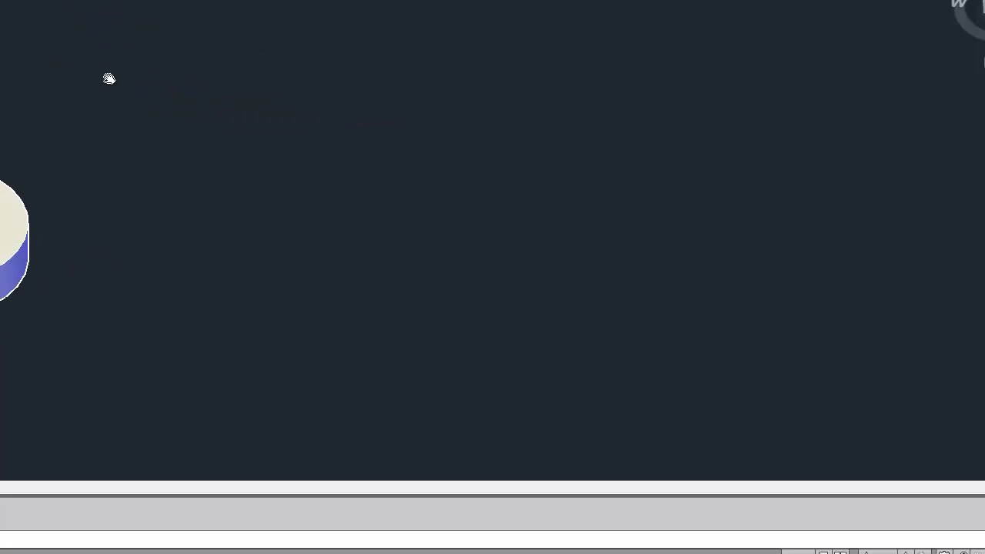
pyautogui.press('Escape')
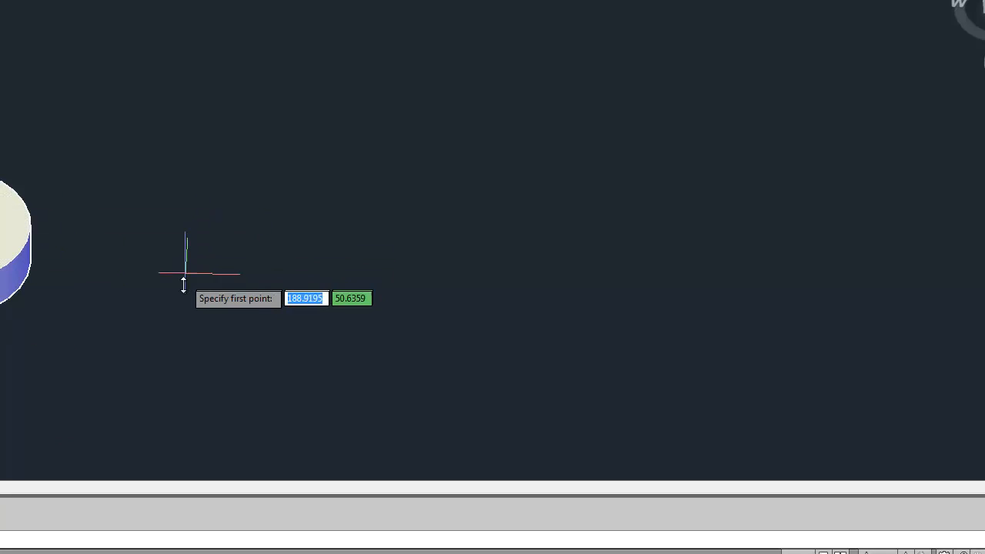
pyautogui.moveTo(205, 234); pyautogui.dragTo(214, 267, button='middle')
pyautogui.click(213, 302)
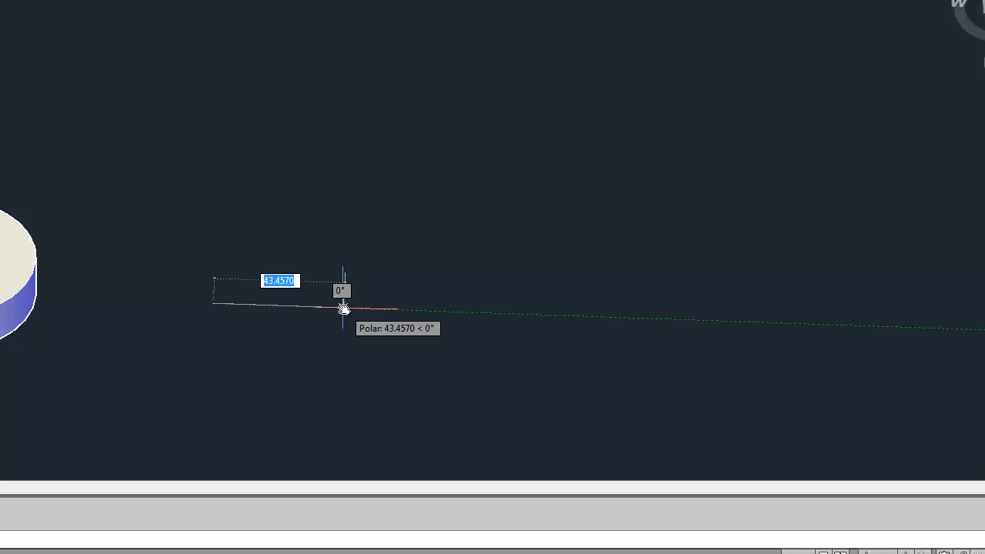
pyautogui.write('20')
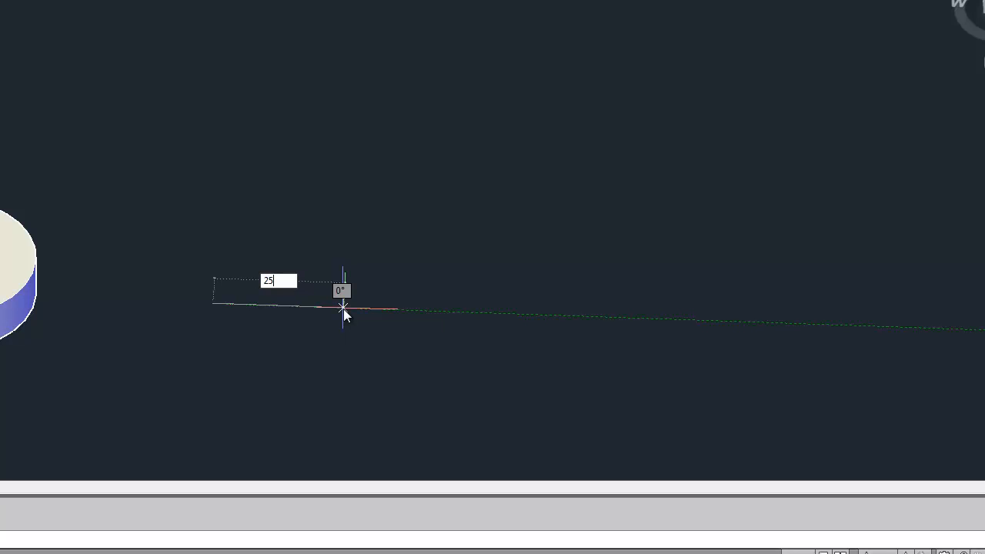
pyautogui.press('Return')
pyautogui.press('Return')
# Draw a 45-unit line along the Y axis from the first line's start, and close the right triangle to its other end.
pyautogui.click(212, 303)
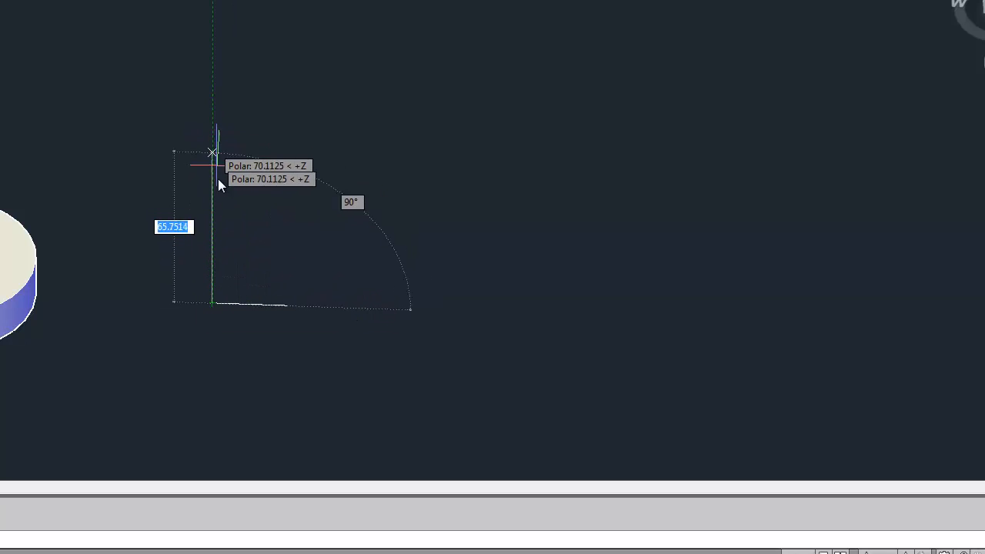
pyautogui.keyDown('shift'); pyautogui.moveTo(217, 181); pyautogui.dragTo(211, 302, button='middle'); pyautogui.keyUp('shift')
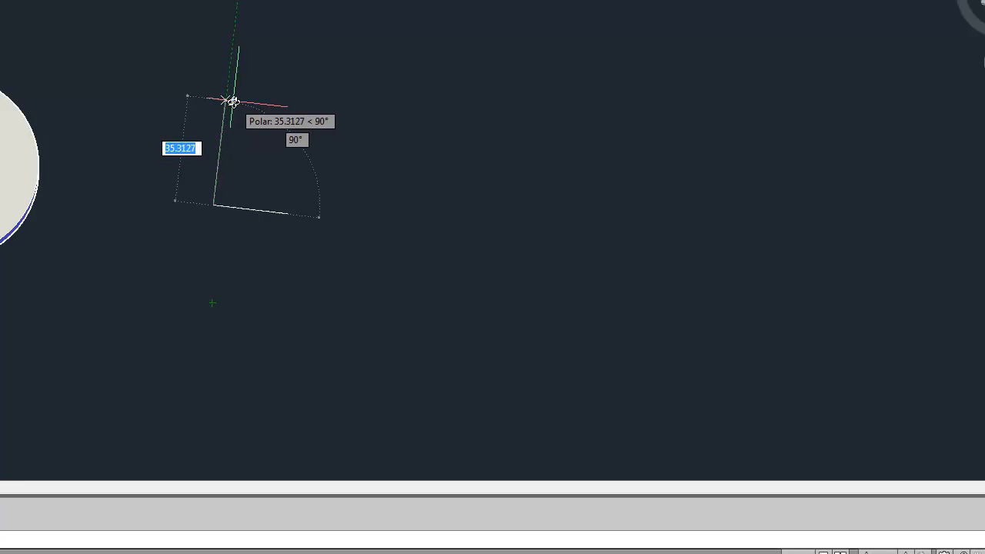
pyautogui.write('35')
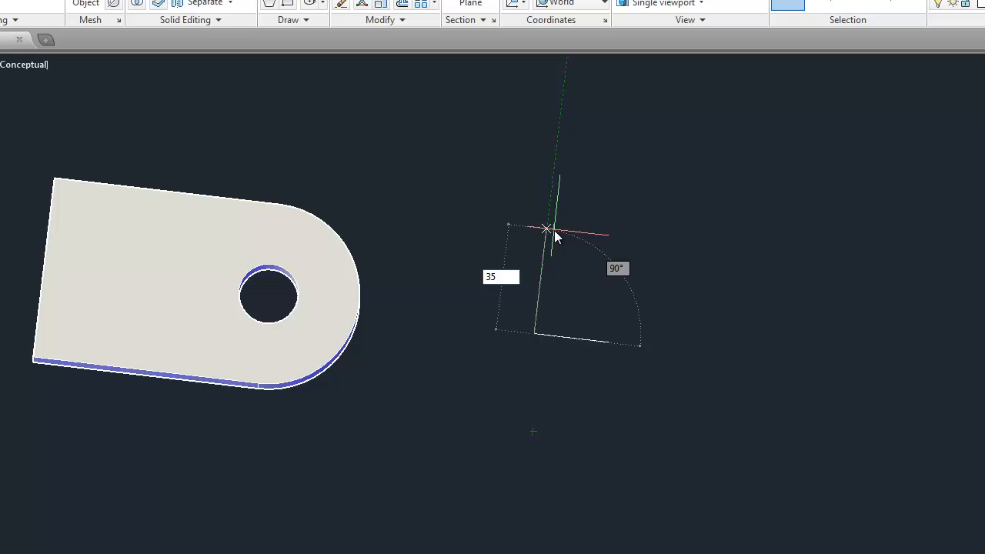
pyautogui.press('BackSpace')
pyautogui.write('45')
pyautogui.press('Return')
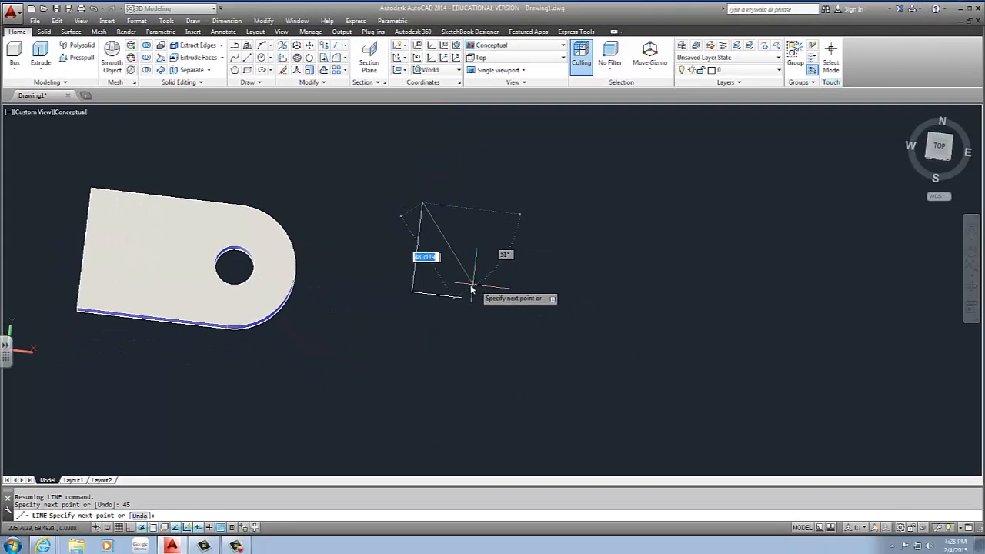
pyautogui.click(462, 297)
pyautogui.press('Escape')
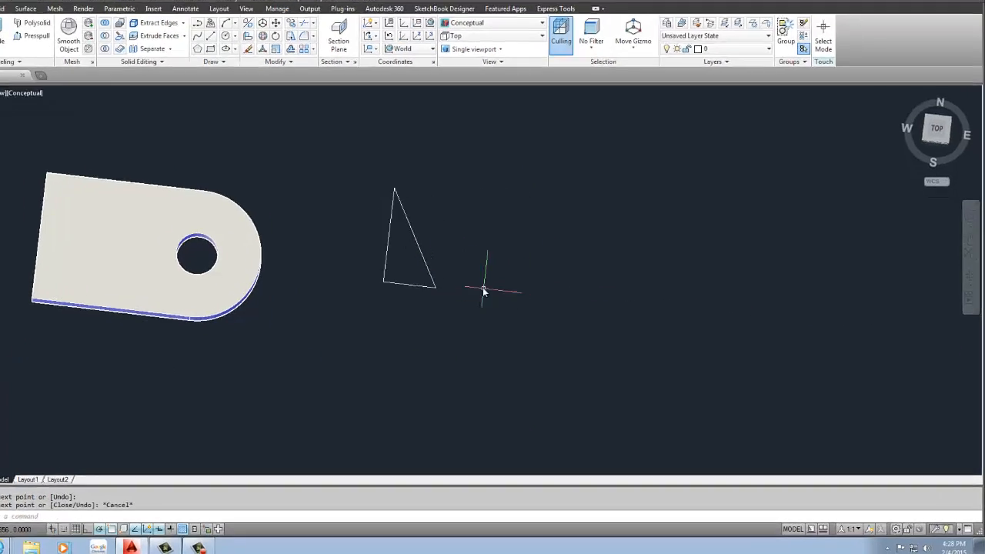
# Presspull the triangle's enclosed area to a thickness of 10, forming a rib wedge.
pyautogui.moveTo(510, 302); pyautogui.dragTo(534, 324, button='middle')
pyautogui.moveTo(401, 272); pyautogui.dragTo(435, 291, button='middle')
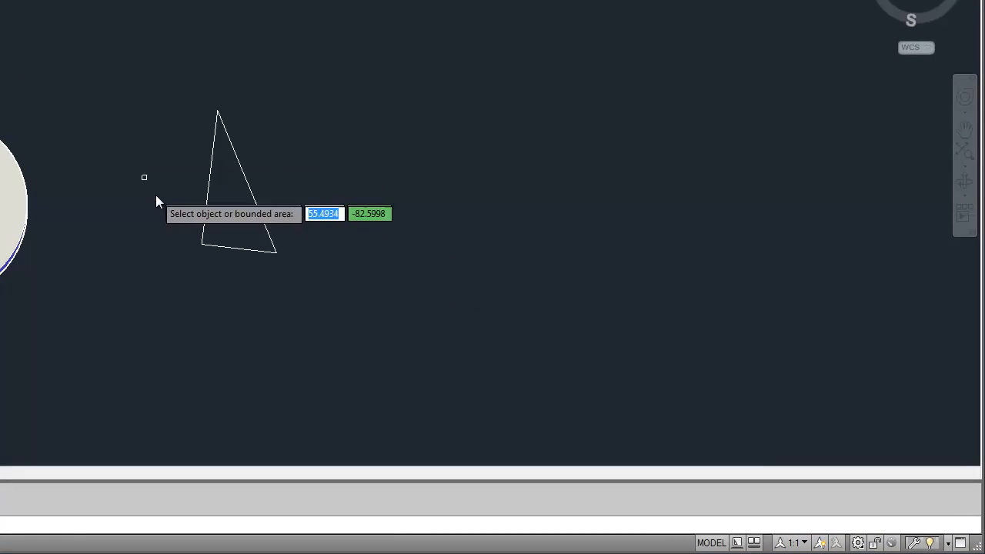
pyautogui.click(228, 201)
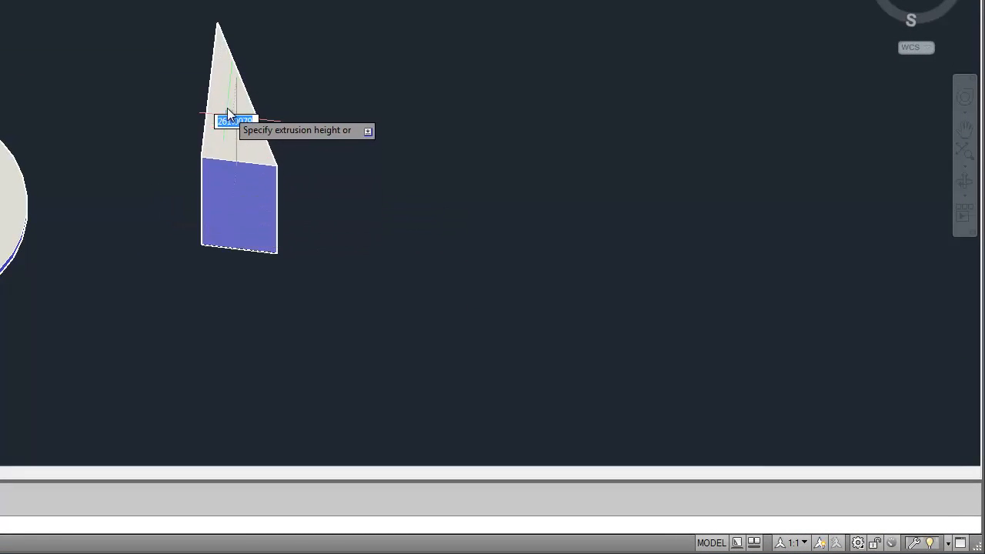
pyautogui.keyDown('shift'); pyautogui.moveTo(129, 205); pyautogui.dragTo(144, 125); pyautogui.keyUp('shift')
pyautogui.keyDown('shift'); pyautogui.moveTo(143, 126); pyautogui.dragTo(144, 100, button='middle'); pyautogui.keyUp('shift')
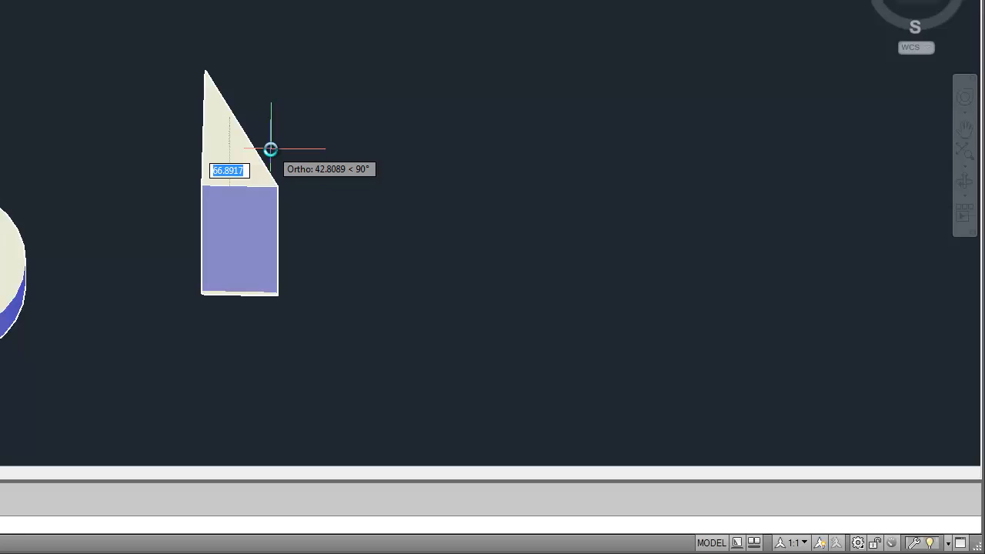
pyautogui.keyDown('shift'); pyautogui.moveTo(253, 157); pyautogui.dragTo(249, 122, button='middle'); pyautogui.keyUp('shift')
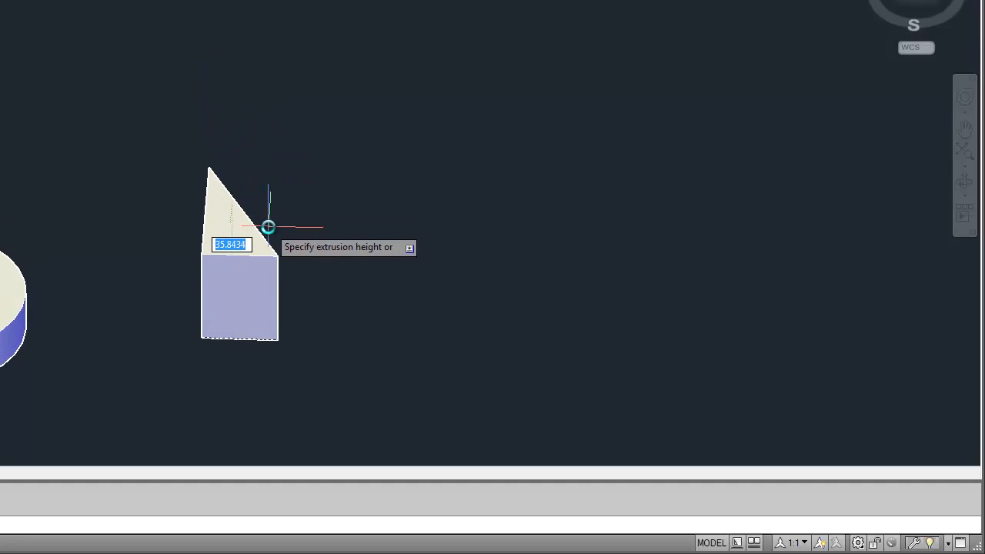
pyautogui.write('10')
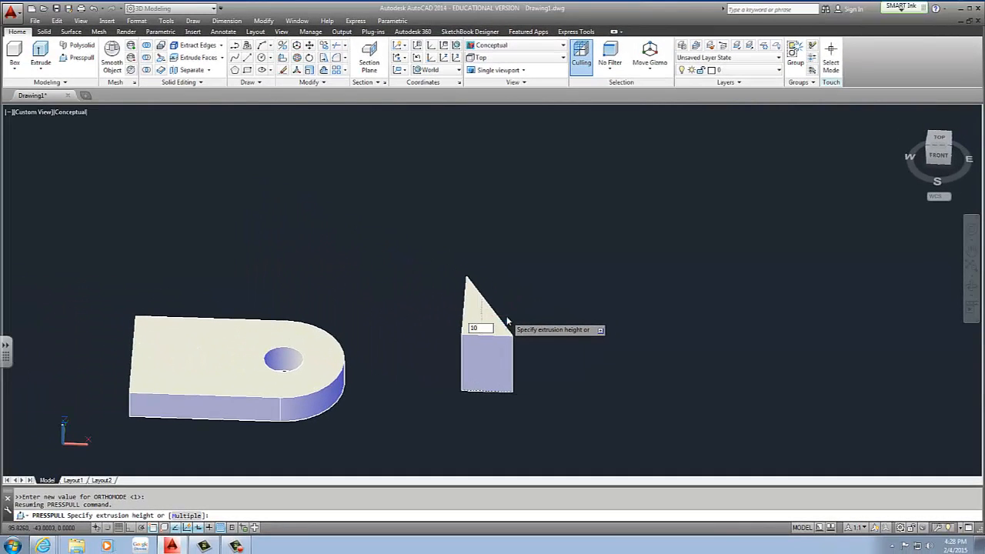
pyautogui.press('Return')
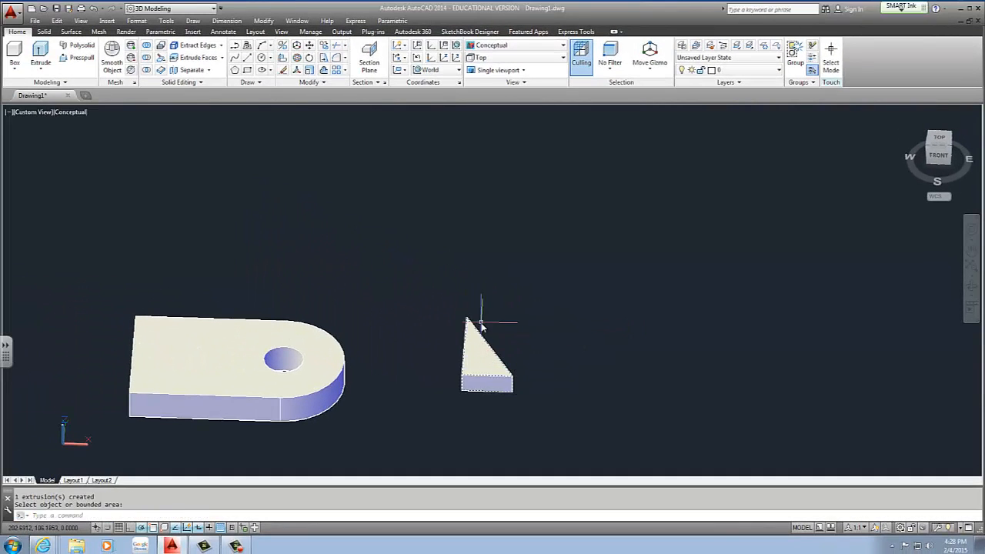
pyautogui.moveTo(479, 325); pyautogui.dragTo(583, 275, button='middle')
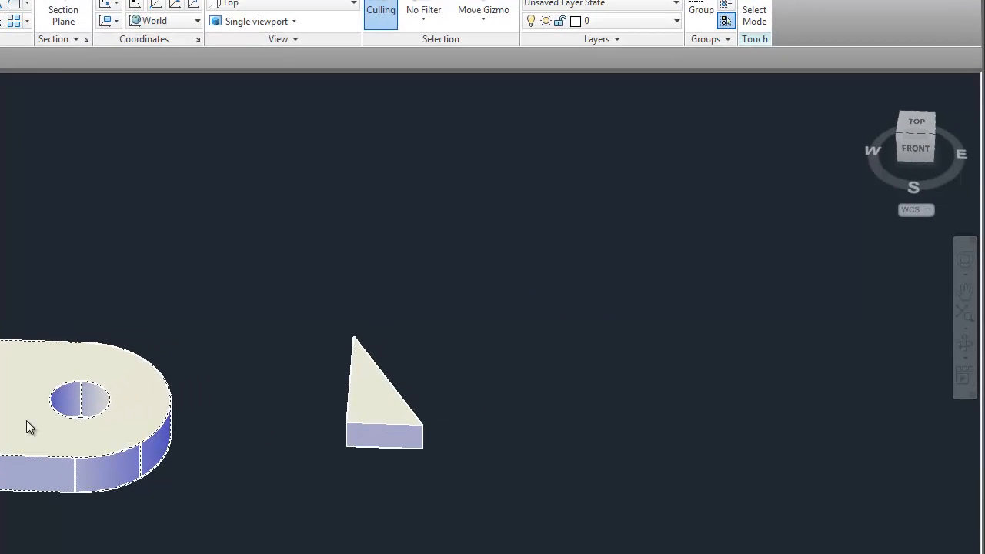
# Stand the rib wedge upright by rotating it 90° about the X axis with the Rotate Gizmo and Ortho on.
pyautogui.moveTo(517, 348); pyautogui.dragTo(537, 349, button='middle')
pyautogui.keyDown('shift'); pyautogui.moveTo(326, 433); pyautogui.dragTo(495, 418, button='middle'); pyautogui.keyUp('shift')
pyautogui.click(565, 368)
pyautogui.click(601, 307)
pyautogui.click(459, 424)
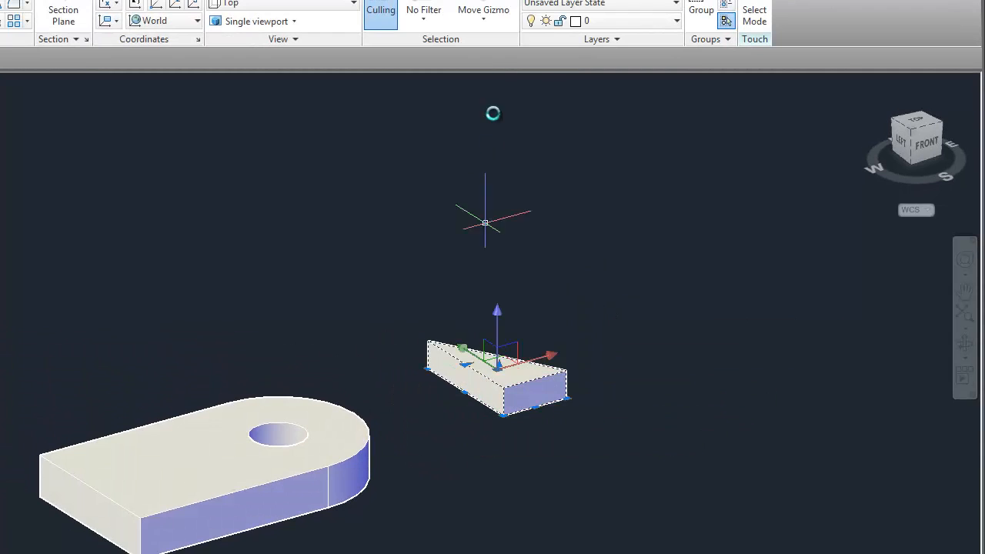
pyautogui.click(491, 24)
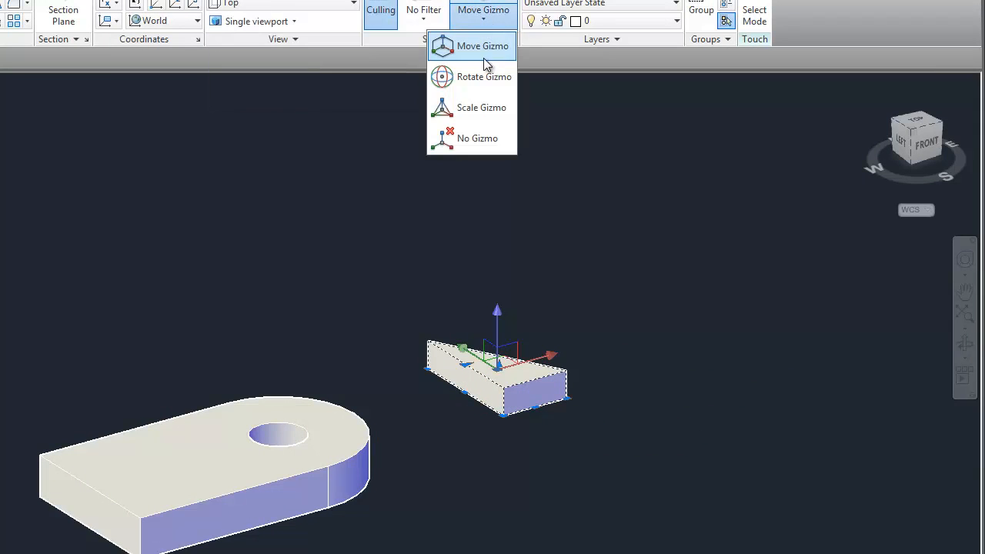
pyautogui.click(479, 77)
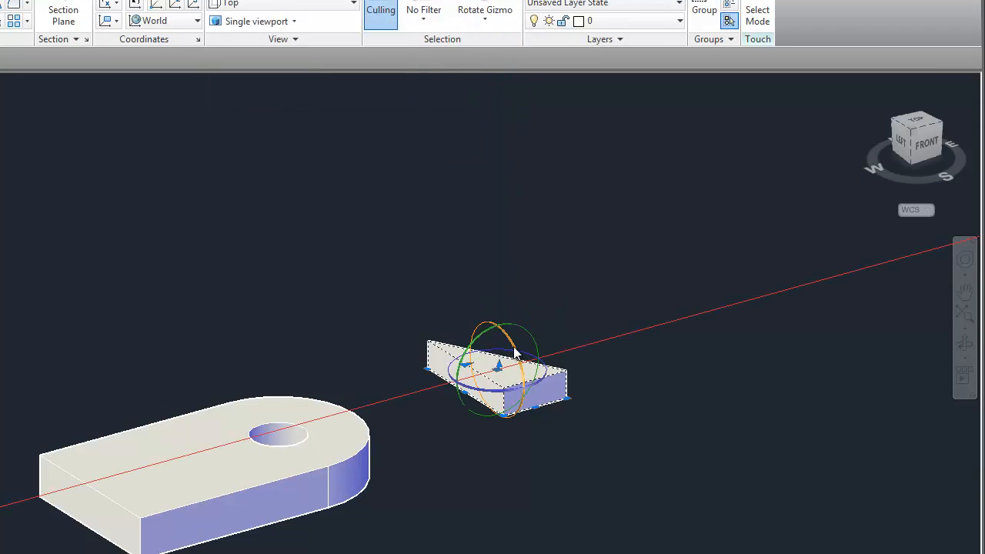
pyautogui.click(513, 352)
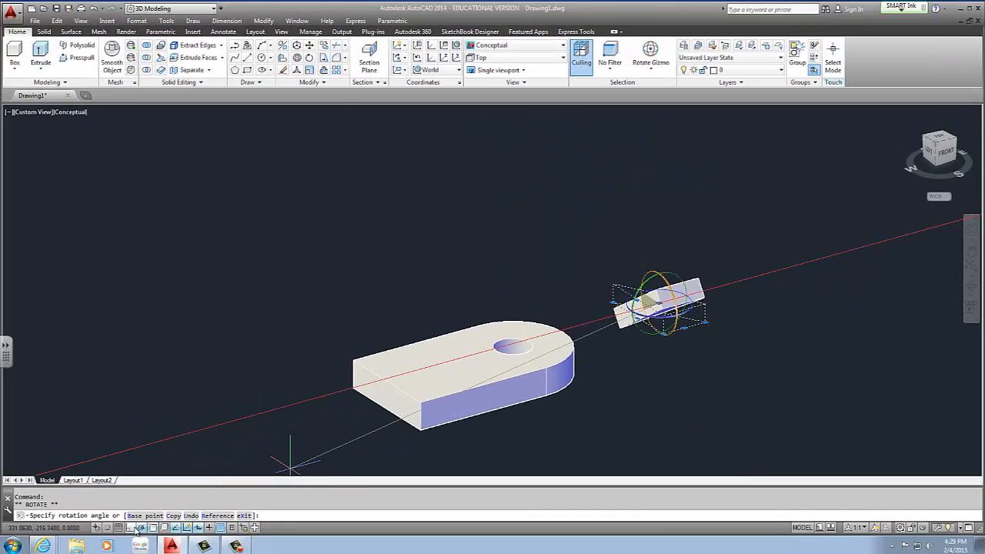
pyautogui.click(131, 528)
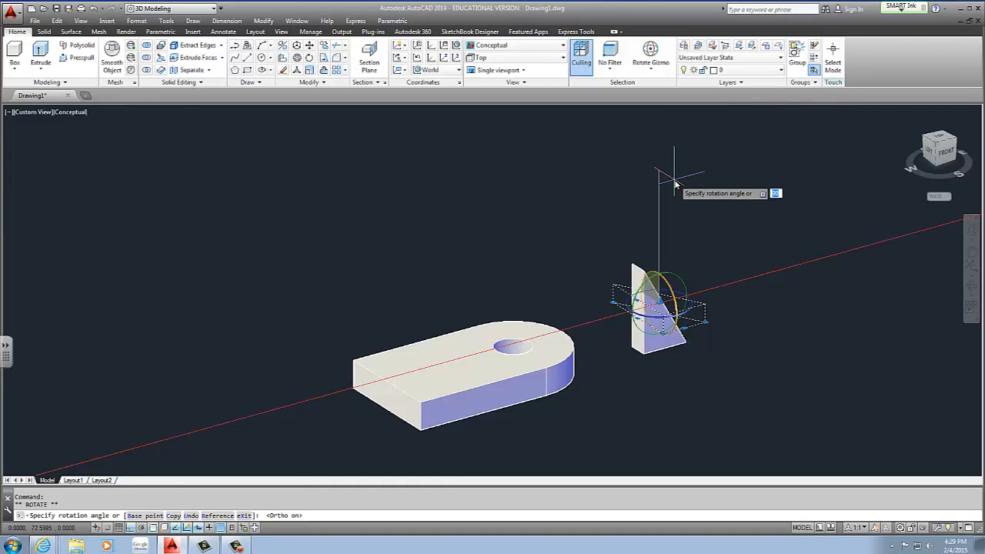
pyautogui.click(679, 150)
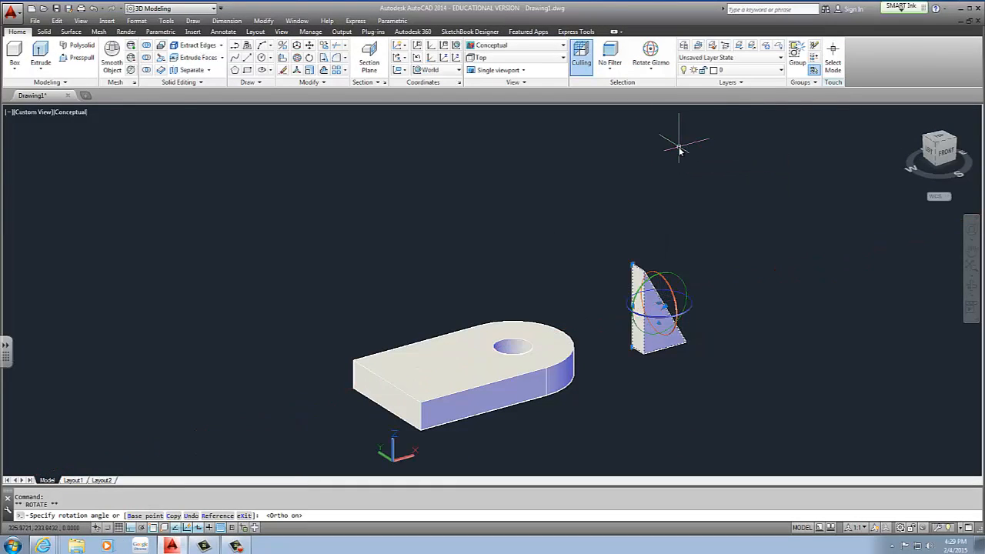
pyautogui.press('Escape')
# Move the upright rib by its bottom edge midpoint onto the midpoint of the base plate's straight top end edge.
pyautogui.scroll(-2, 752, 220)
pyautogui.scroll(4, 800, 235)
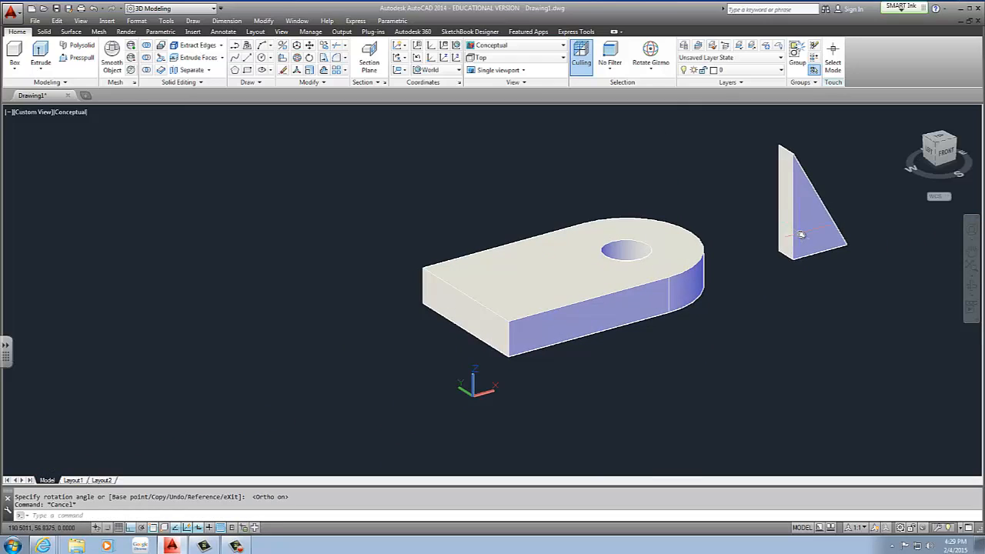
pyautogui.click(801, 235)
pyautogui.write('m')
pyautogui.press('Return')
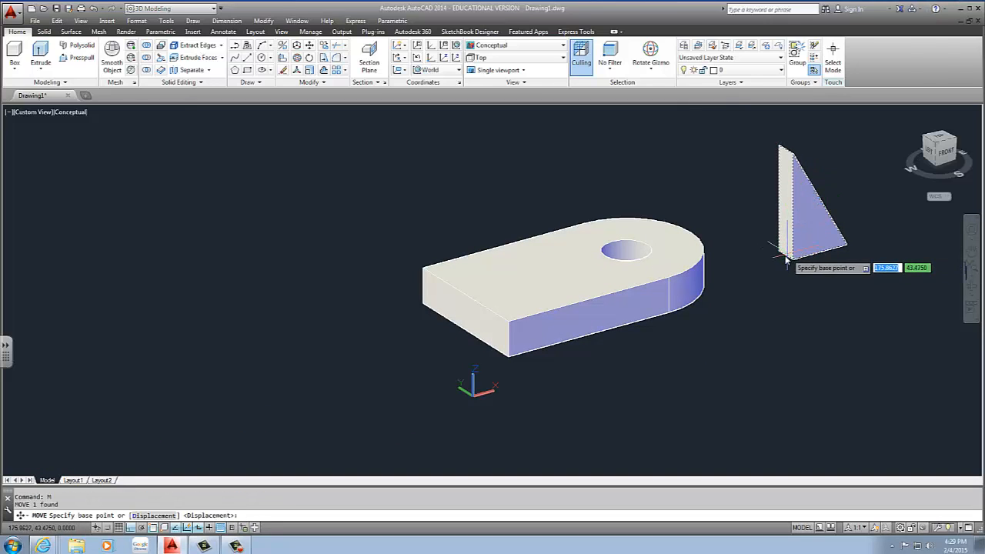
pyautogui.click(786, 257)
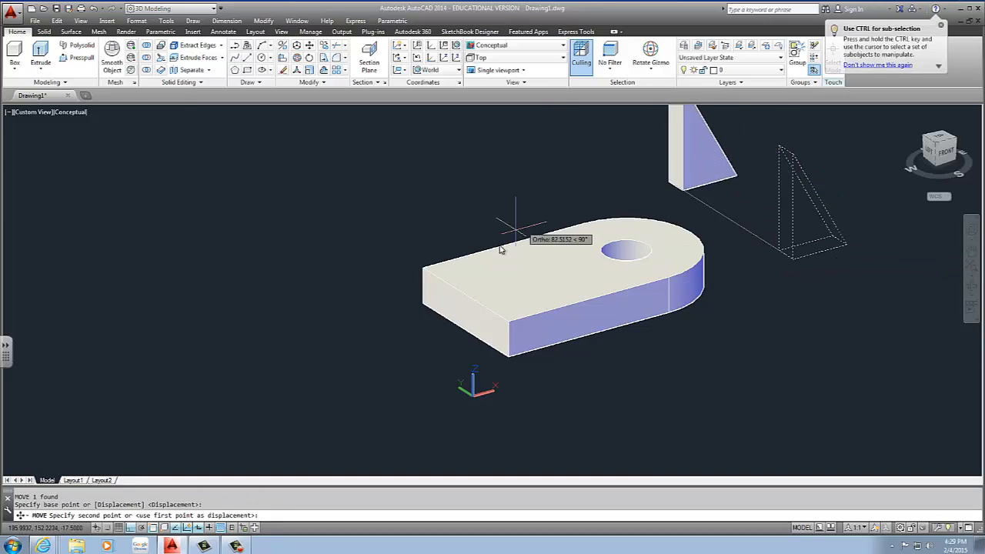
pyautogui.click(469, 297)
pyautogui.press('Escape')
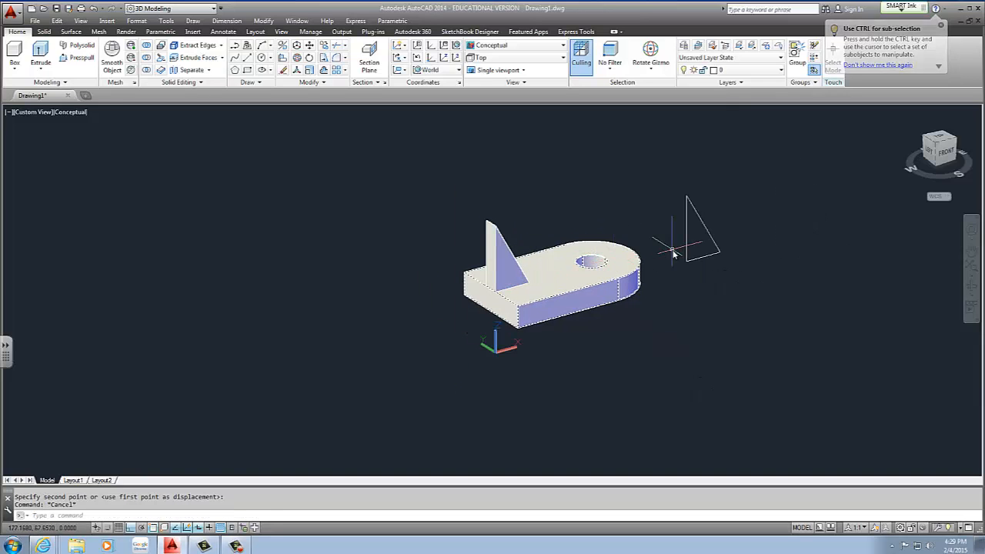
# Set the DELOBJ system variable to 0 so that source profiles are kept.
pyautogui.keyDown('shift'); pyautogui.moveTo(667, 241); pyautogui.dragTo(571, 274, button='middle'); pyautogui.keyUp('shift')
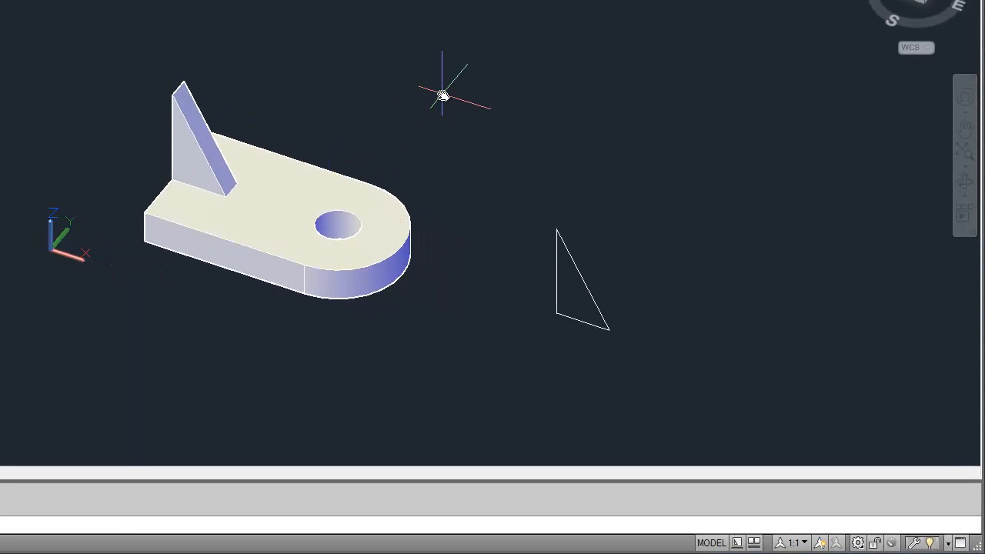
pyautogui.moveTo(504, 201); pyautogui.dragTo(380, 173, button='middle')
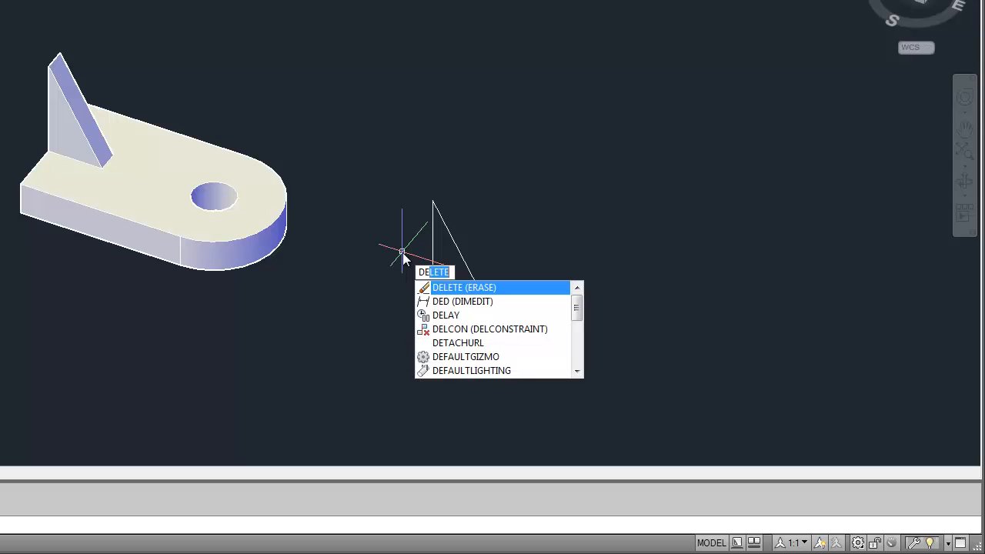
pyautogui.write('lobj')
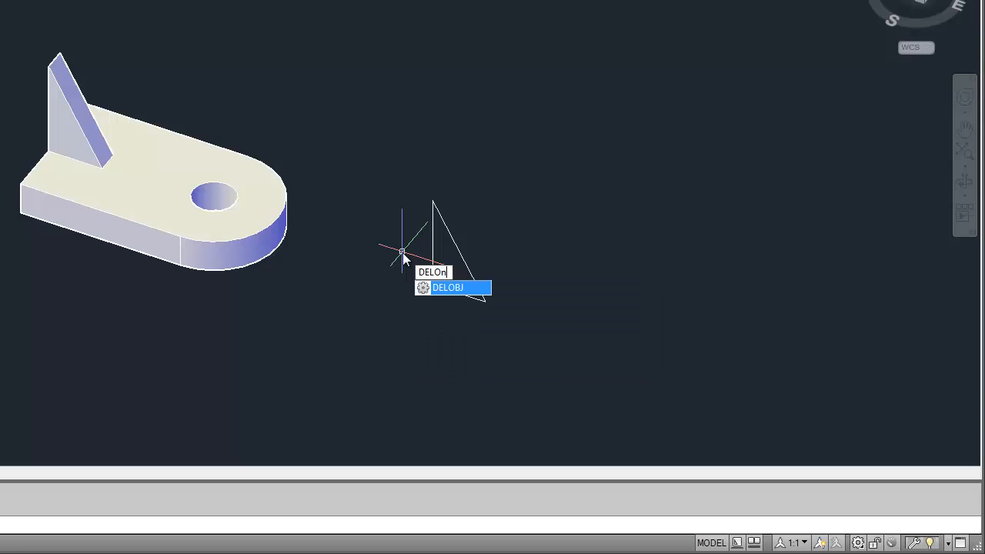
pyautogui.press('Return')
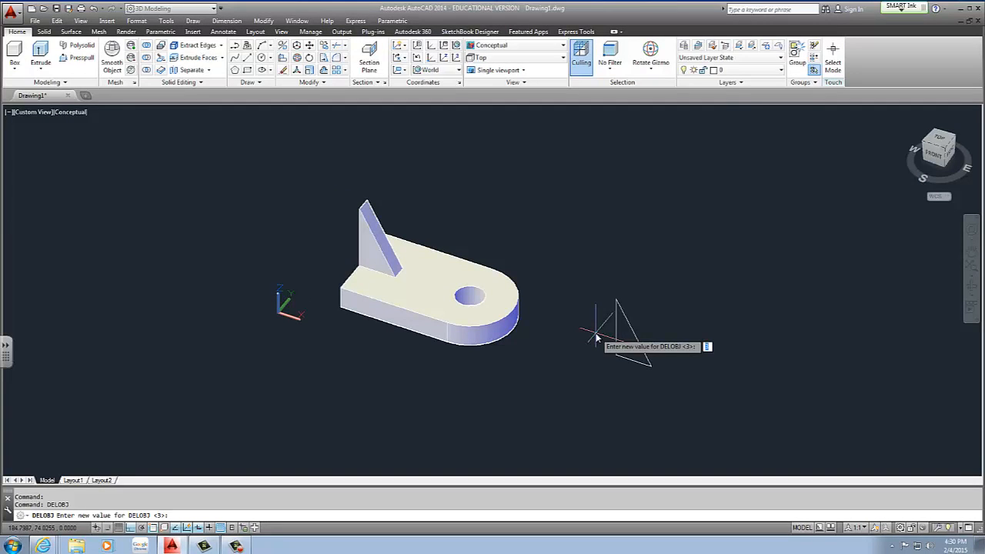
pyautogui.write('0')
pyautogui.press('Return')
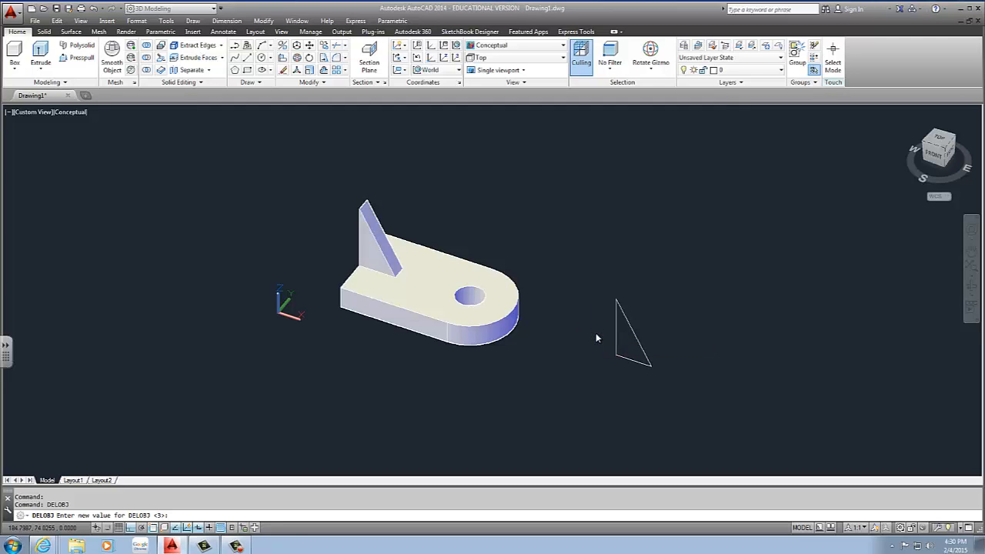
pyautogui.click(655, 275)
pyautogui.press('Escape')
pyautogui.press('Escape')
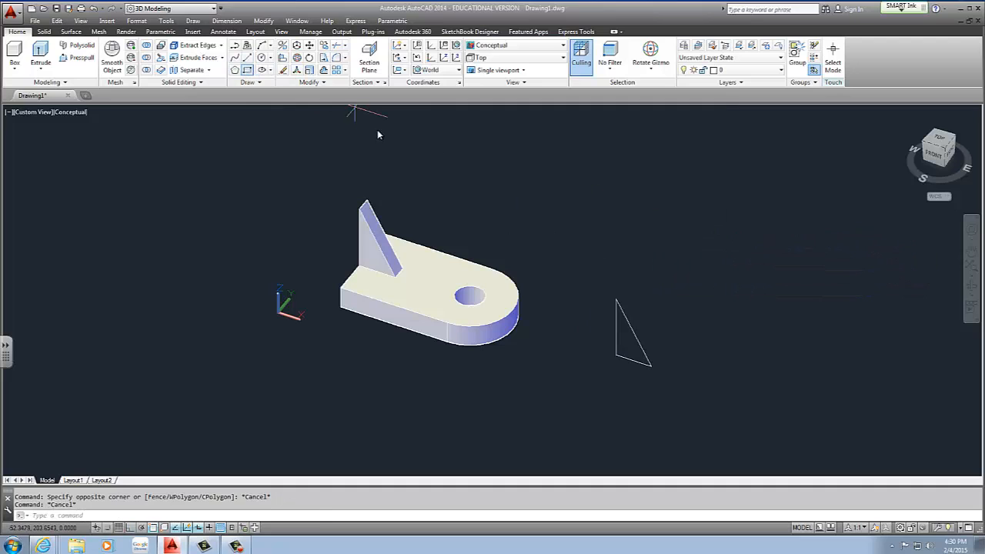
# Draw a test rectangle in the empty space behind the leftover triangle and extrude it upward into a tall box.
pyautogui.click(613, 254)
pyautogui.click(726, 248)
pyautogui.press('Escape')
pyautogui.write('e')
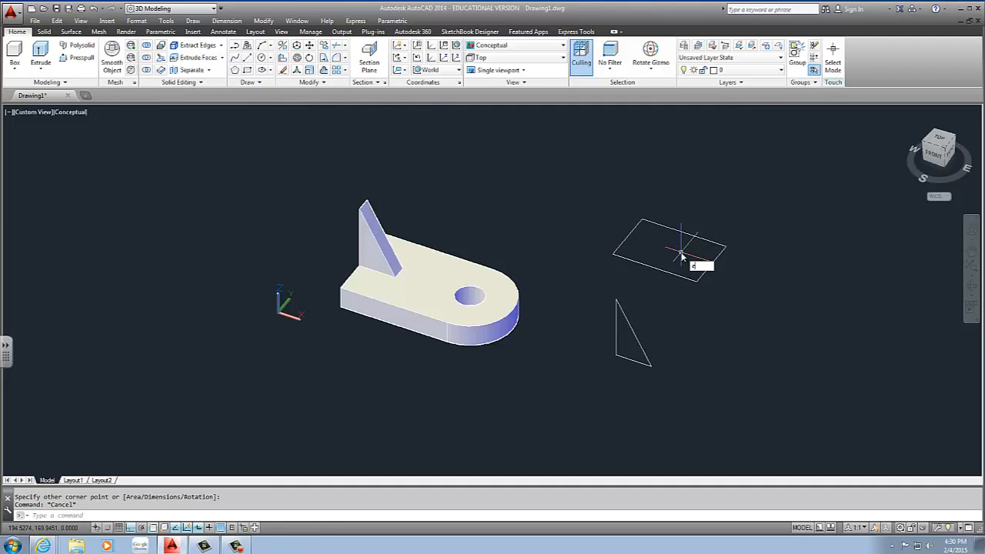
pyautogui.write('xt')
pyautogui.press('Return')
pyautogui.click(660, 265)
pyautogui.press('Return')
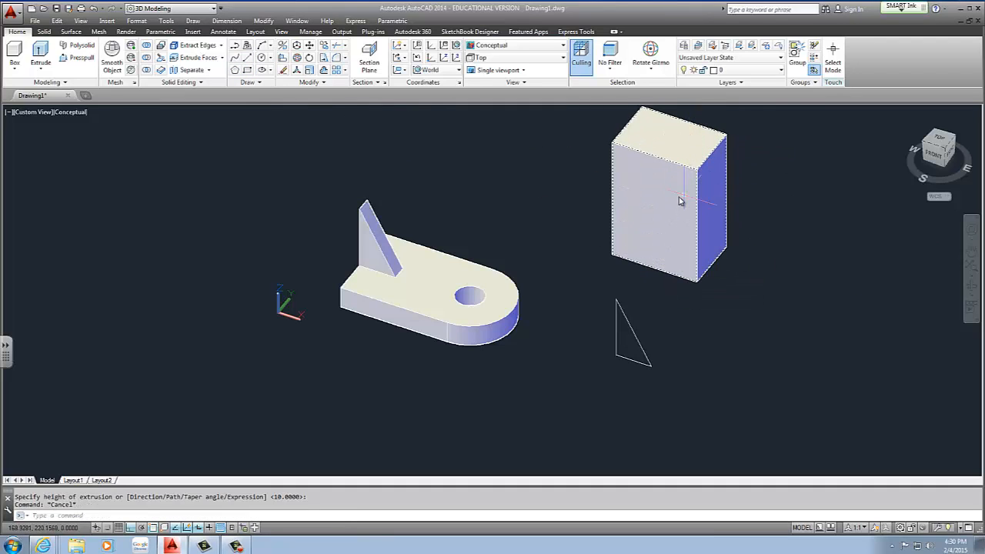
# Move the test box along the X axis away from its source rectangle.
pyautogui.click(682, 198)
pyautogui.moveTo(765, 185); pyautogui.dragTo(703, 220, button='middle')
pyautogui.write('m')
pyautogui.press('Return')
pyautogui.click(779, 235)
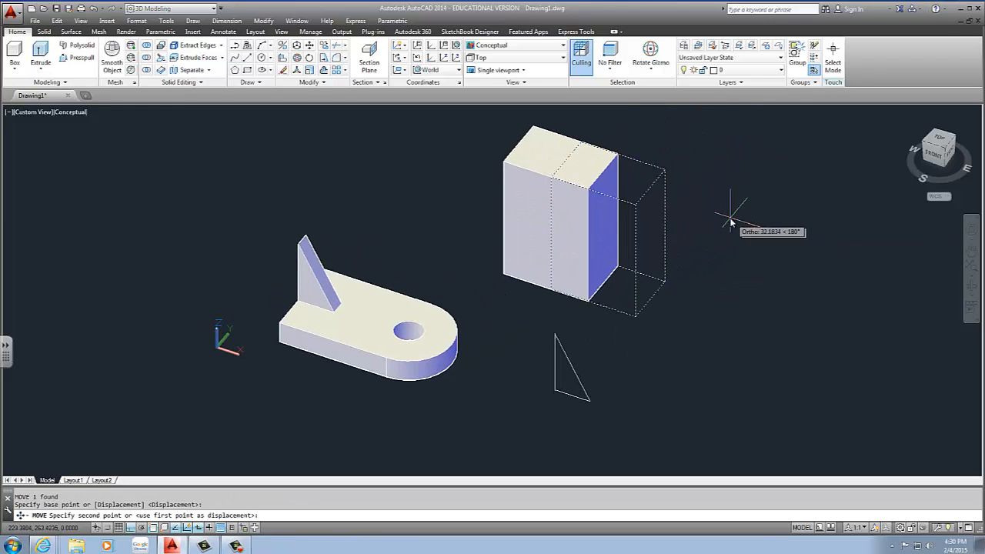
pyautogui.click(730, 219)
pyautogui.moveTo(621, 262); pyautogui.dragTo(638, 285, button='middle')
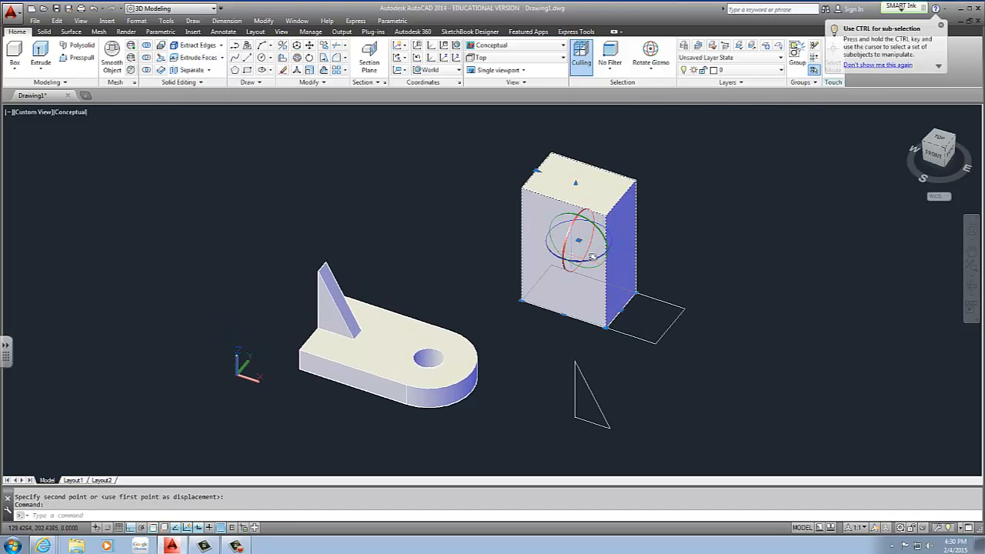
pyautogui.press('Escape')
# Set the DELOBJ system variable to 1.
pyautogui.moveTo(706, 288); pyautogui.dragTo(406, 213, button='middle')
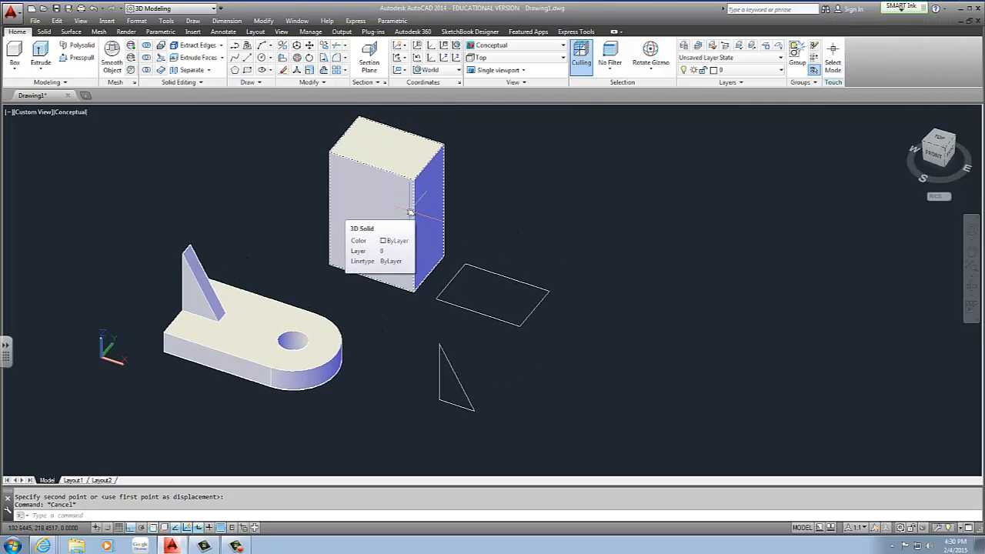
pyautogui.write('delobj')
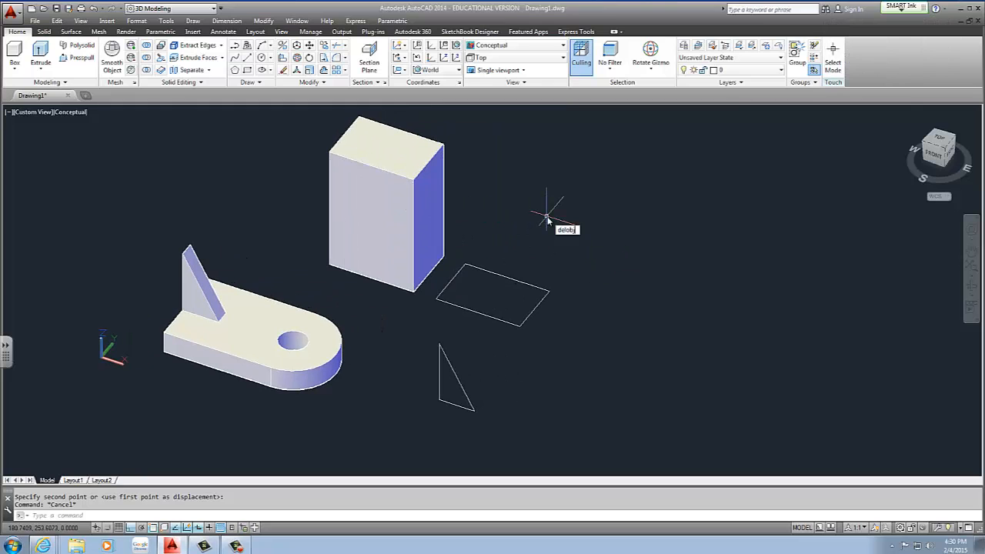
pyautogui.press('Return')
pyautogui.write('1')
pyautogui.press('Return')
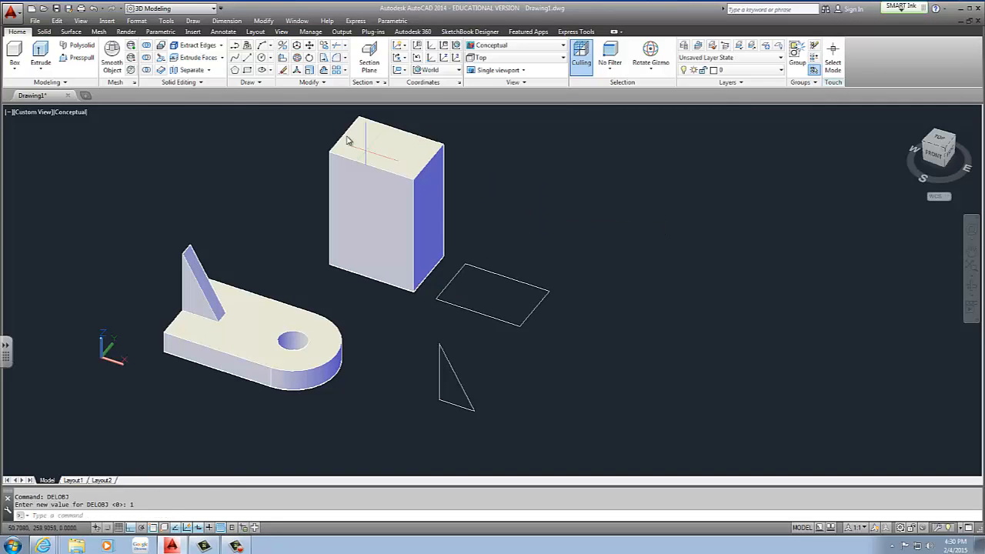
# Draw a second test rectangle beyond the first one and extrude it upward into a tall box.
pyautogui.click(247, 70)
pyautogui.click(617, 355)
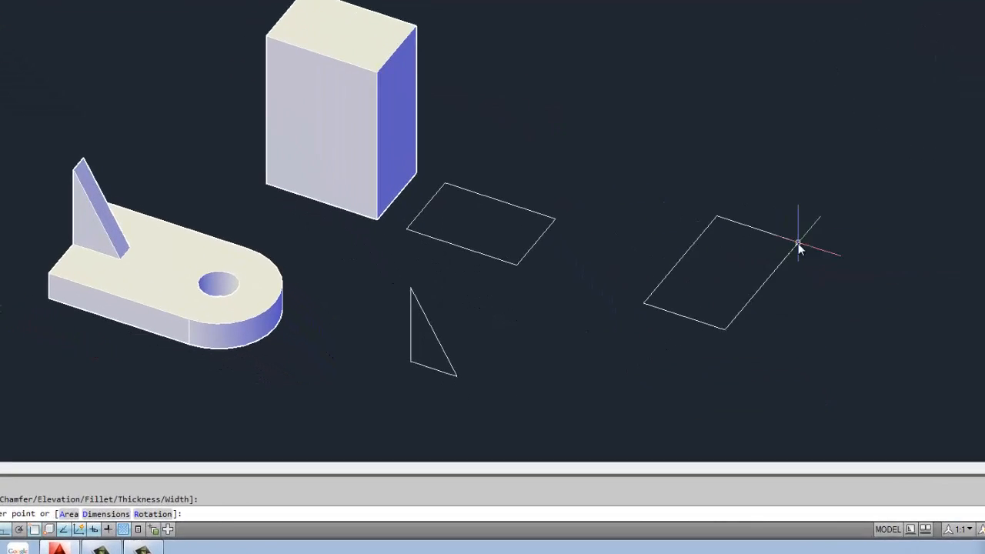
pyautogui.click(798, 244)
pyautogui.click(644, 318)
pyautogui.click(644, 286)
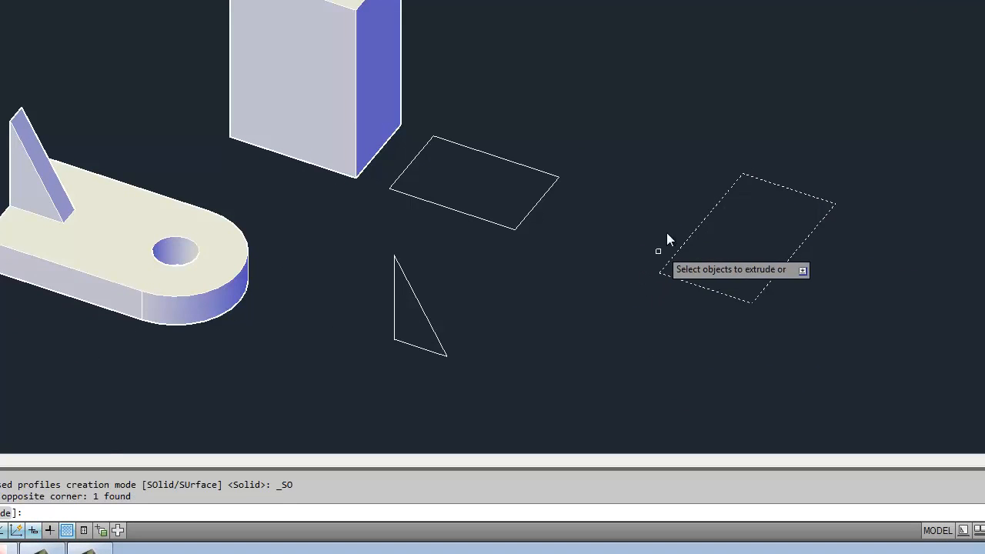
pyautogui.press('Return')
pyautogui.click(695, 44)
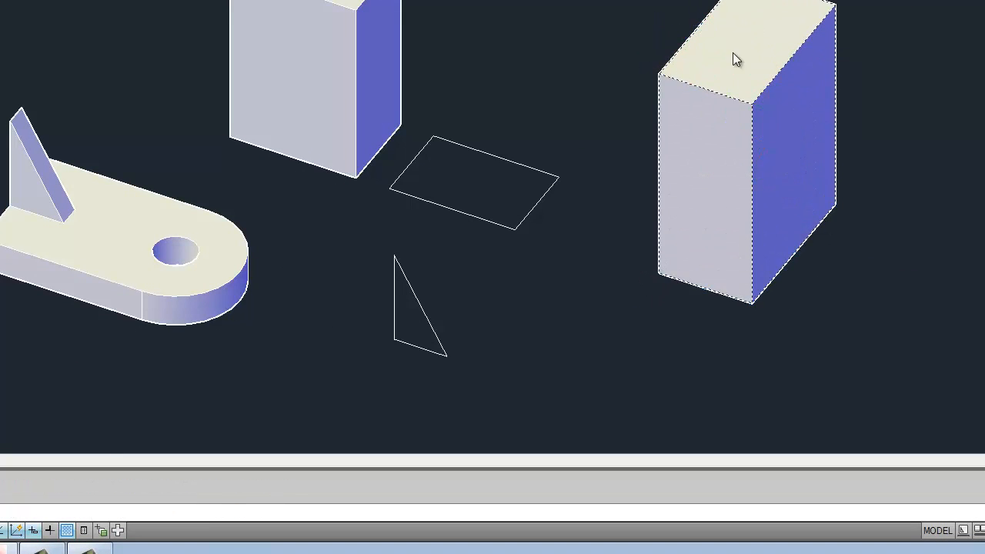
pyautogui.click(885, 70)
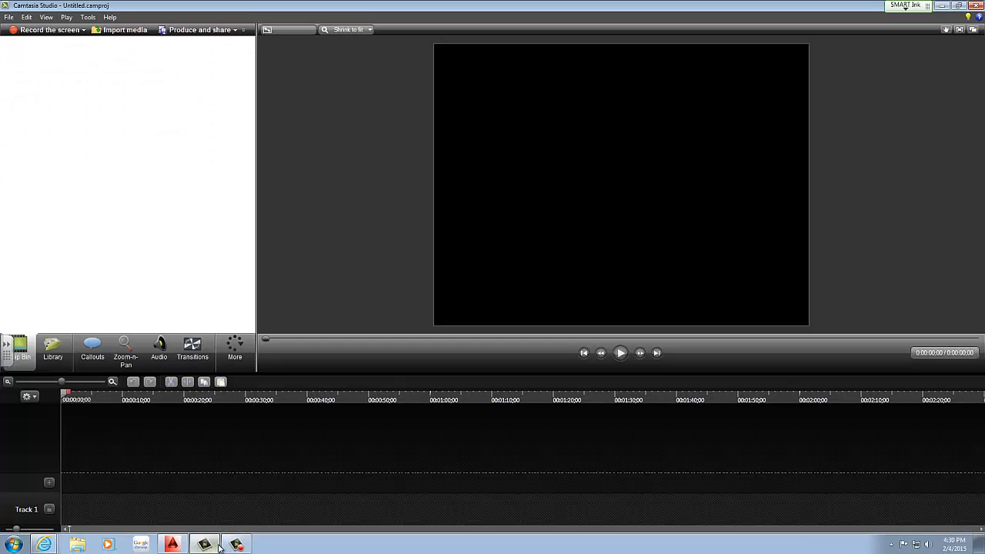
pyautogui.click(217, 547)
pyautogui.click(233, 546)
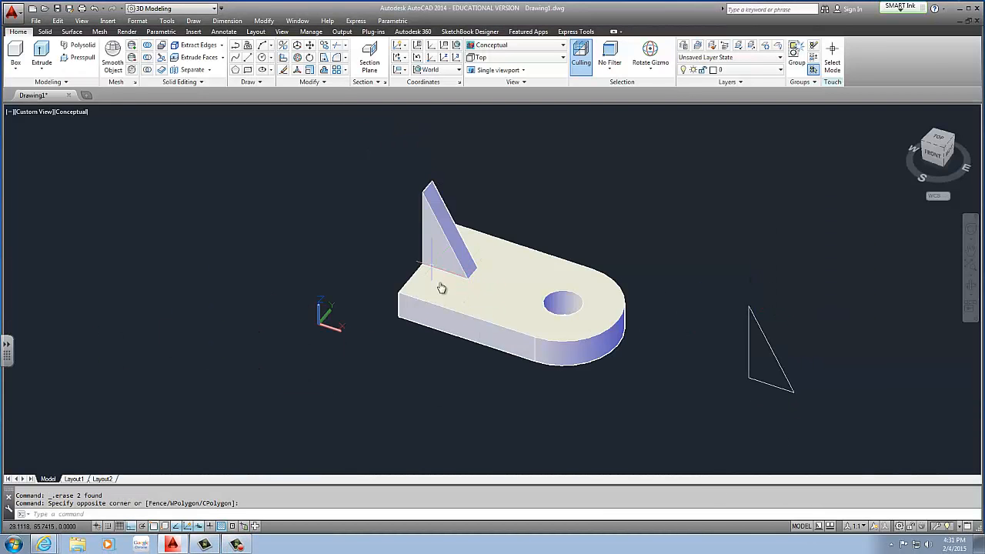
# Draw a circle of diameter 60 in the empty space beyond the rib end of the bracket.
pyautogui.moveTo(563, 296)
pyautogui.mouseDown(button='middle')
pyautogui.moveTo(600, 337)
pyautogui.moveTo(698, 366)
pyautogui.mouseUp(button='middle')
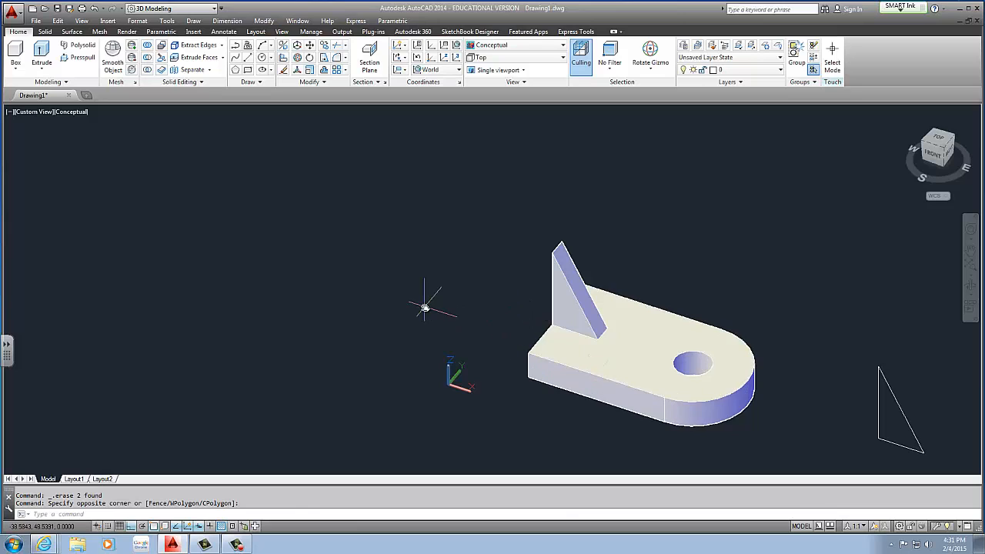
pyautogui.moveTo(394, 289); pyautogui.dragTo(454, 314, button='middle')
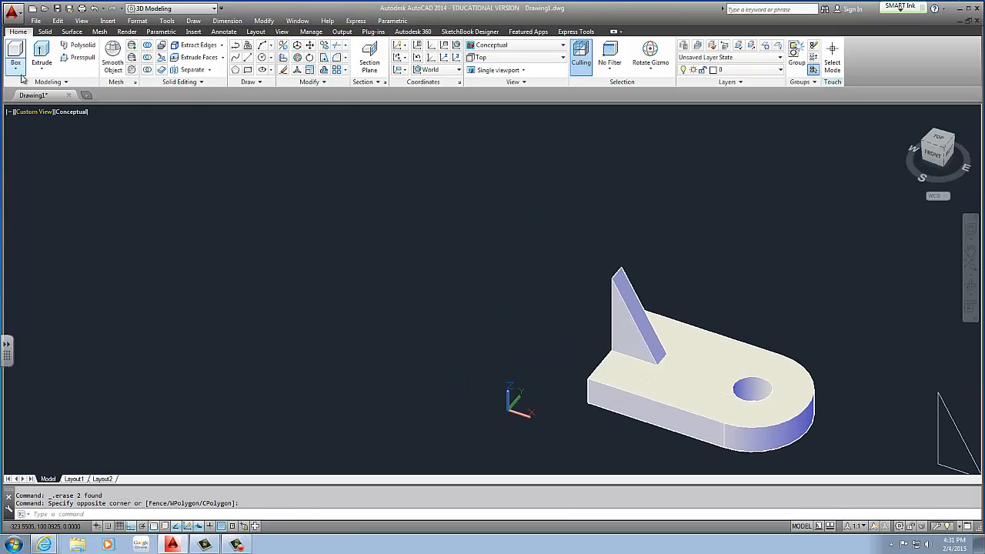
pyautogui.click(264, 59)
pyautogui.click(297, 274)
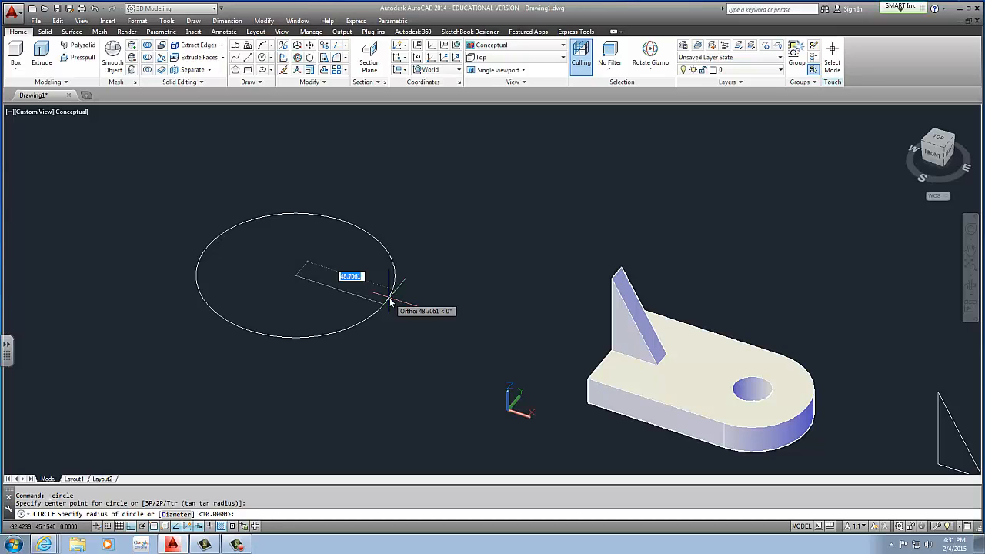
pyautogui.write('d')
pyautogui.press('Return')
pyautogui.write('60')
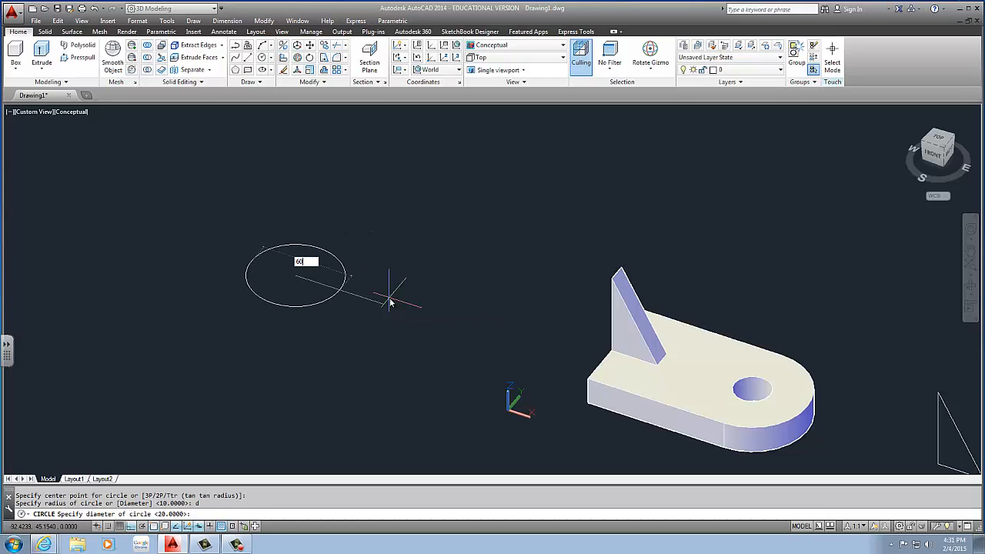
pyautogui.press('Return')
# Draw a concentric circle of diameter 40 inside the 60-diameter circle.
pyautogui.press('Return')
pyautogui.click(297, 275)
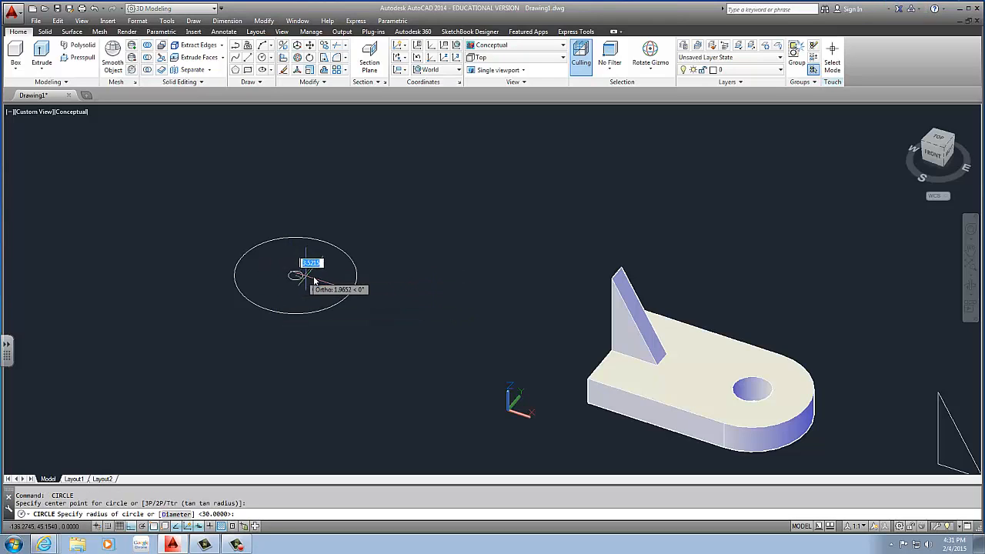
pyautogui.write('d')
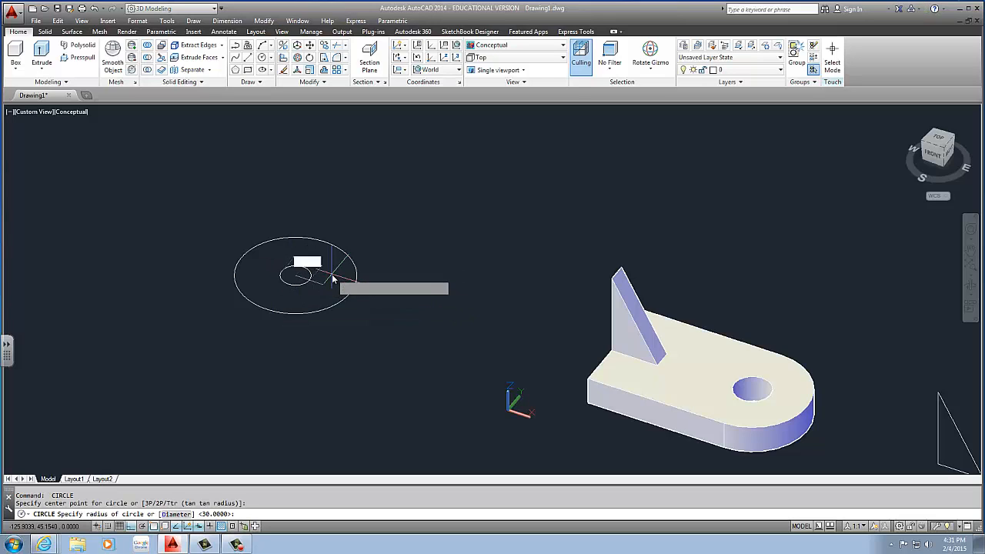
pyautogui.press('Return')
pyautogui.write('40')
pyautogui.press('Return')
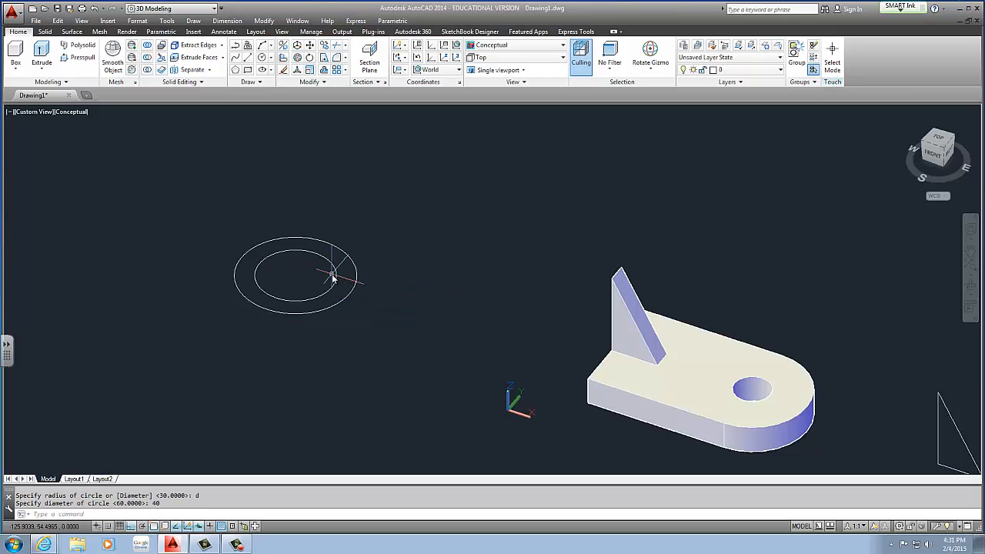
# Presspull the ring area between the two concentric circles up to a height of 60.
pyautogui.click(82, 57)
pyautogui.click(240, 280)
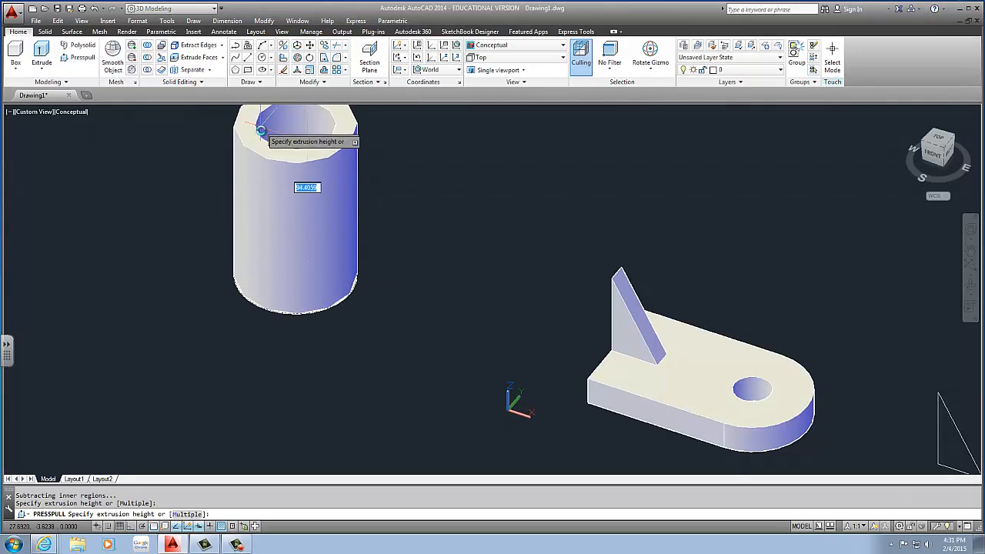
pyautogui.click(261, 135)
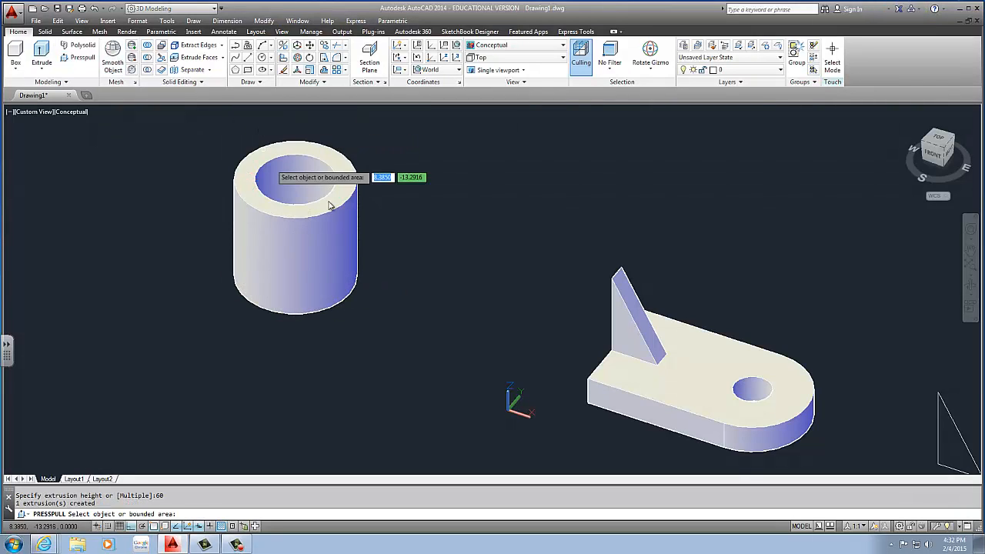
pyautogui.scroll(-5, 354, 197)
pyautogui.scroll(4, 431, 231)
pyautogui.moveTo(433, 240); pyautogui.dragTo(319, 216, button='middle')
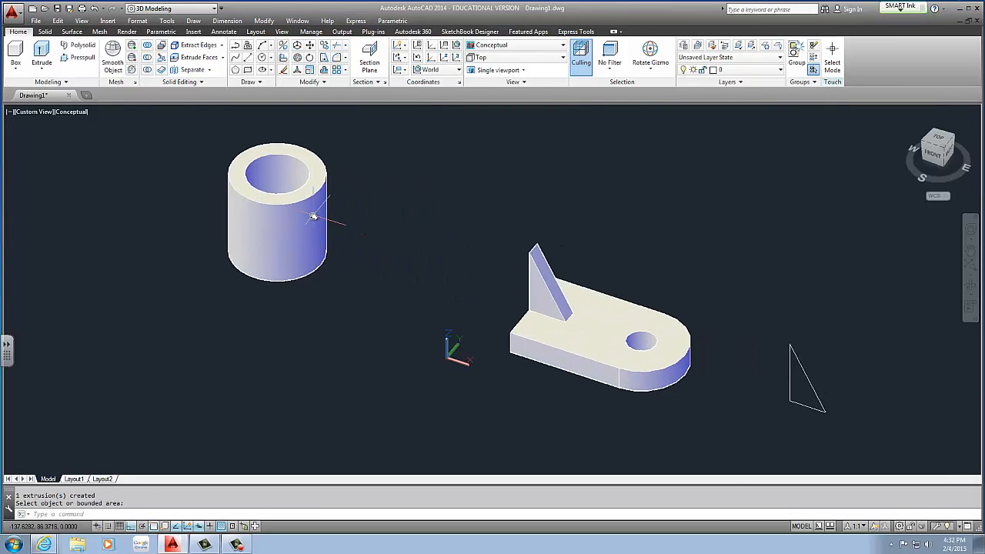
pyautogui.press('Escape')
# Move the tube by its bottom centre onto the midpoint of the base plate's straight bottom end edge, with ortho off.
pyautogui.click(318, 215)
pyautogui.moveTo(356, 249); pyautogui.dragTo(297, 205, button='middle')
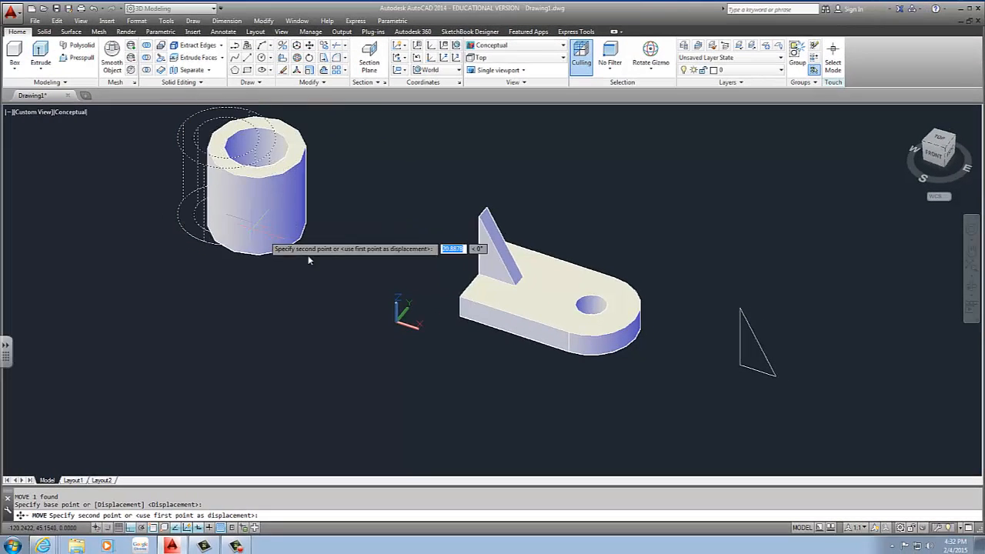
pyautogui.keyDown('shift'); pyautogui.moveTo(331, 262); pyautogui.dragTo(480, 315, button='middle'); pyautogui.keyUp('shift')
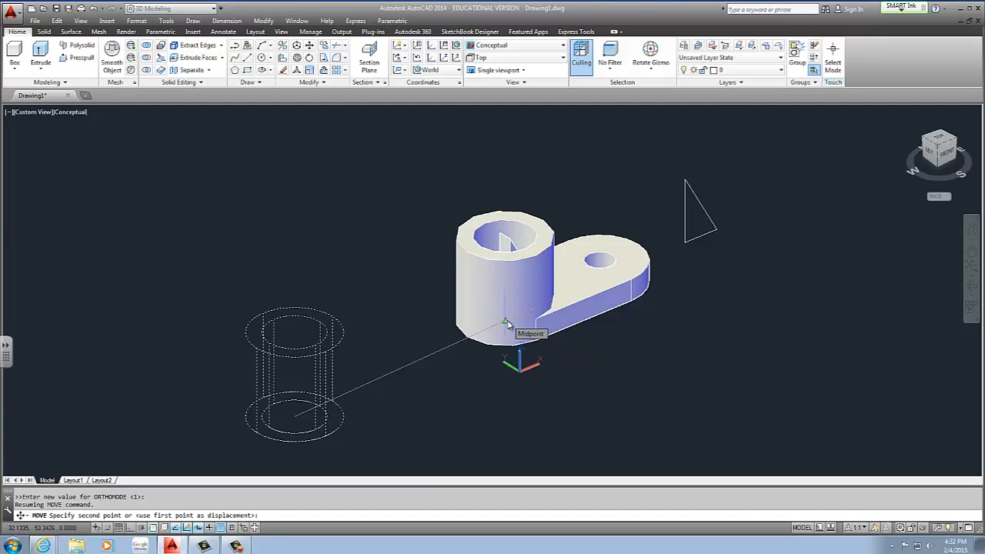
pyautogui.keyDown('shift'); pyautogui.moveTo(506, 324); pyautogui.dragTo(466, 330, button='middle'); pyautogui.keyUp('shift')
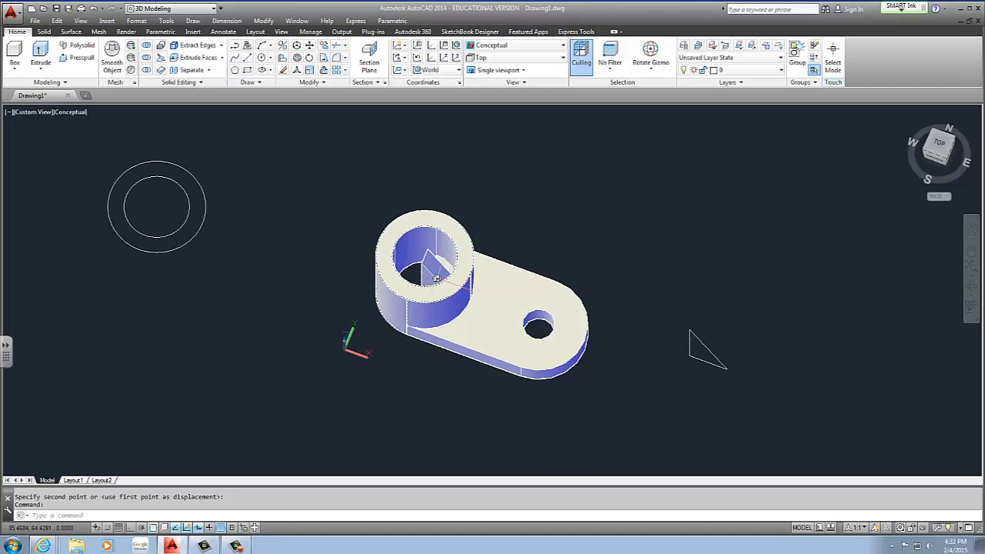
pyautogui.scroll(4, 436, 279)
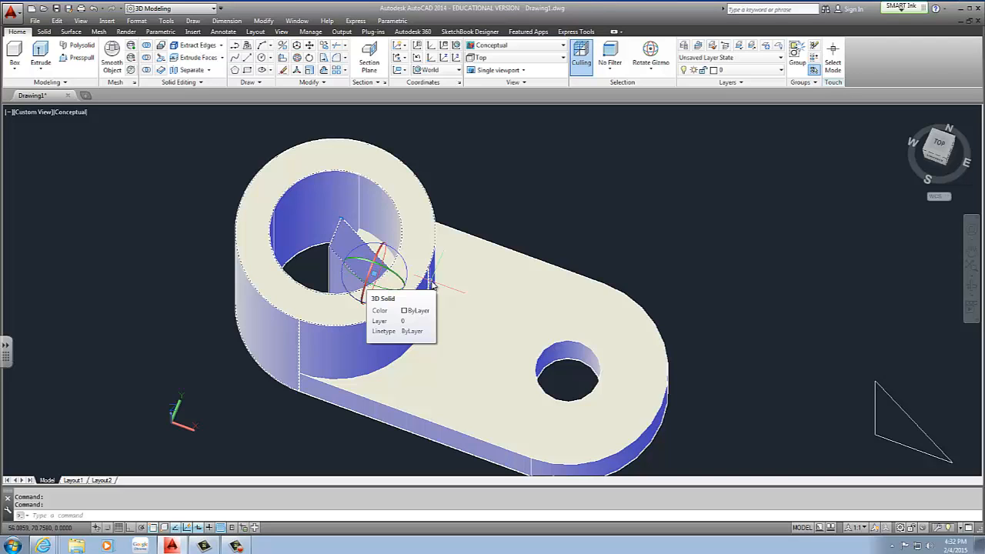
pyautogui.write('m')
pyautogui.press('Return')
pyautogui.click(336, 233)
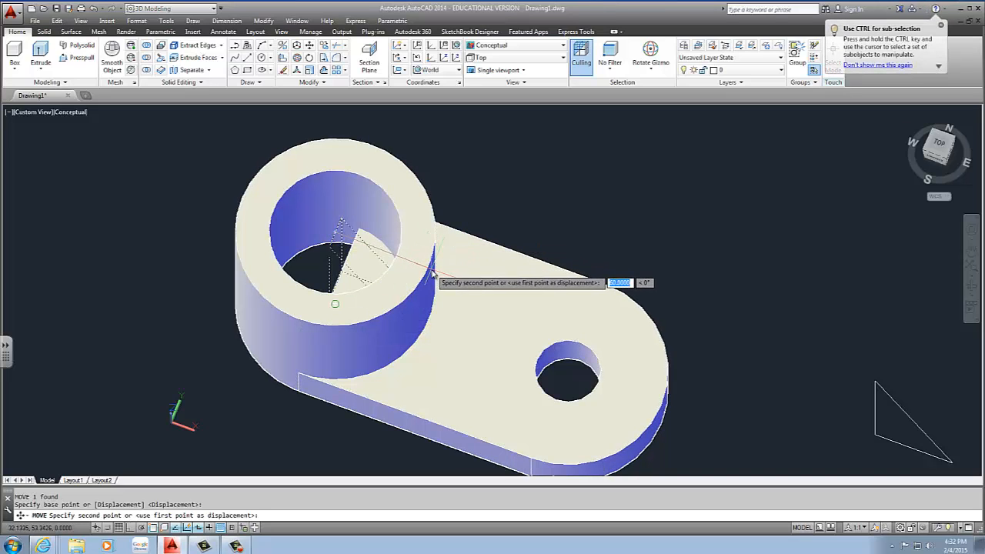
pyautogui.press('Escape')
# Enable the Quadrant object snap and move the triangular rib from inside the tube to the outer quadrant of its top rim.
pyautogui.keyDown('shift'); pyautogui.moveTo(432, 272); pyautogui.dragTo(481, 205, button='middle'); pyautogui.keyUp('shift')
pyautogui.scroll(-2, 462, 231)
pyautogui.scroll(3, 445, 309)
pyautogui.click(439, 316)
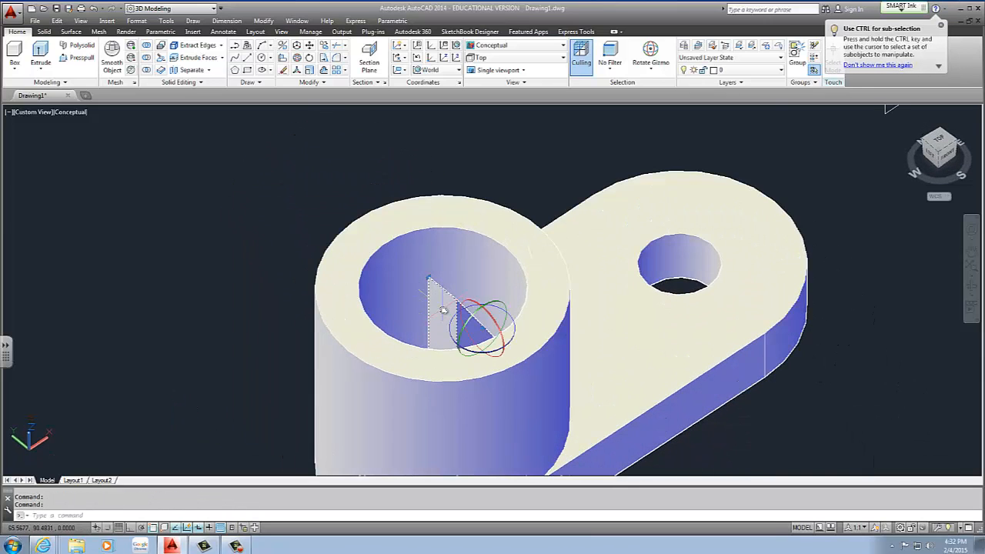
pyautogui.write('m')
pyautogui.press('Return')
pyautogui.rightClick(160, 528)
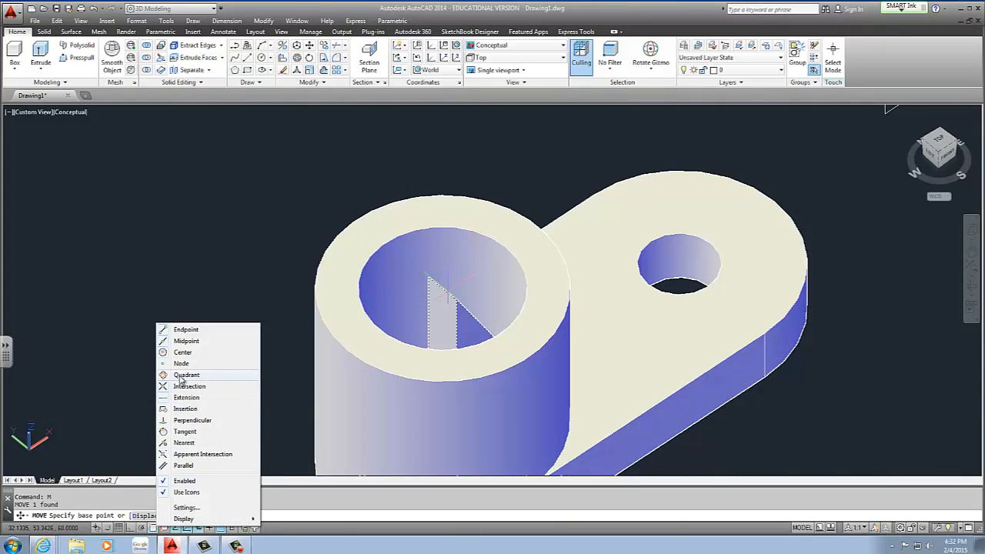
pyautogui.click(184, 375)
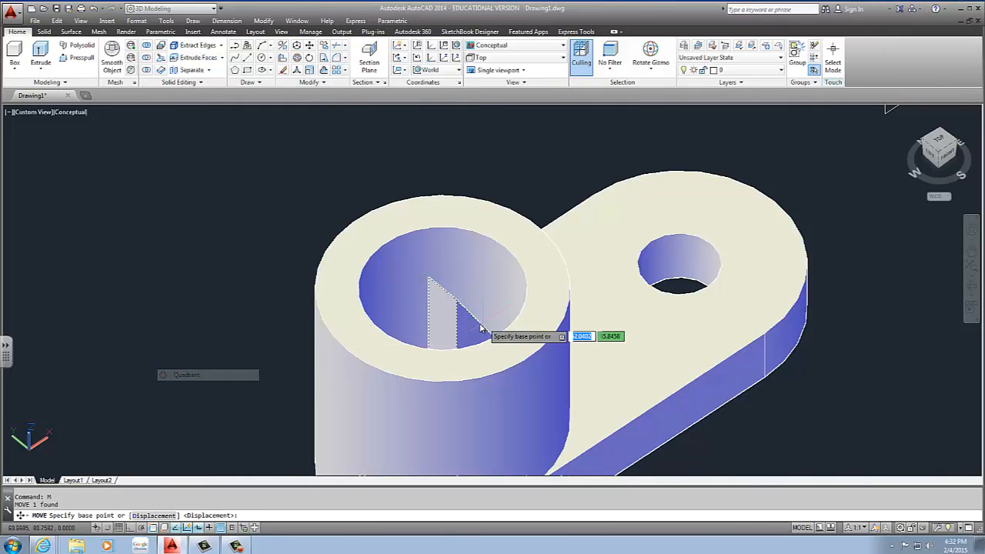
pyautogui.click(444, 288)
pyautogui.click(574, 231)
pyautogui.scroll(-4, 566, 235)
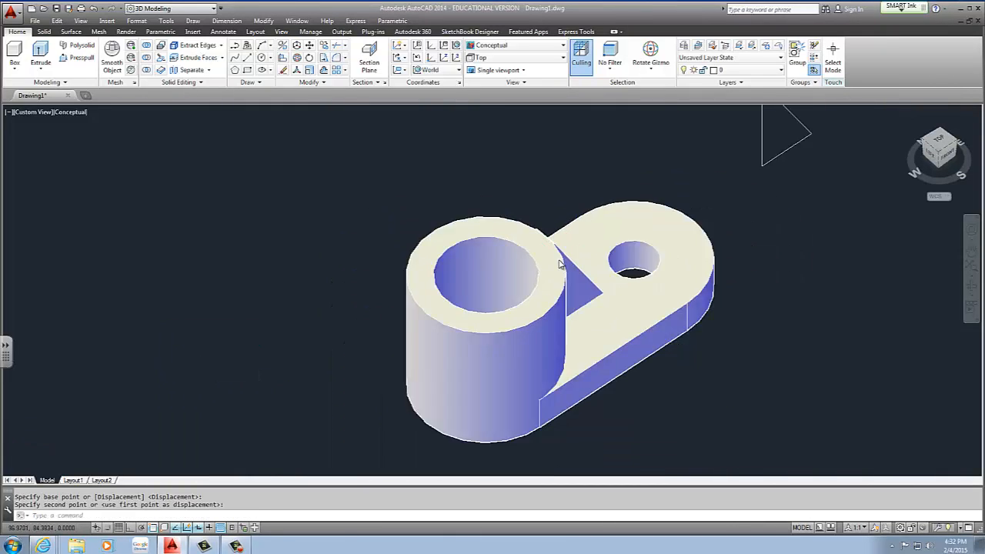
# Examine the joint between the rib, the tube and the base plate up close and from several angles.
pyautogui.keyDown('shift'); pyautogui.moveTo(524, 251); pyautogui.dragTo(420, 262, button='middle'); pyautogui.keyUp('shift')
pyautogui.scroll(-5, 501, 160)
pyautogui.scroll(6, 508, 154)
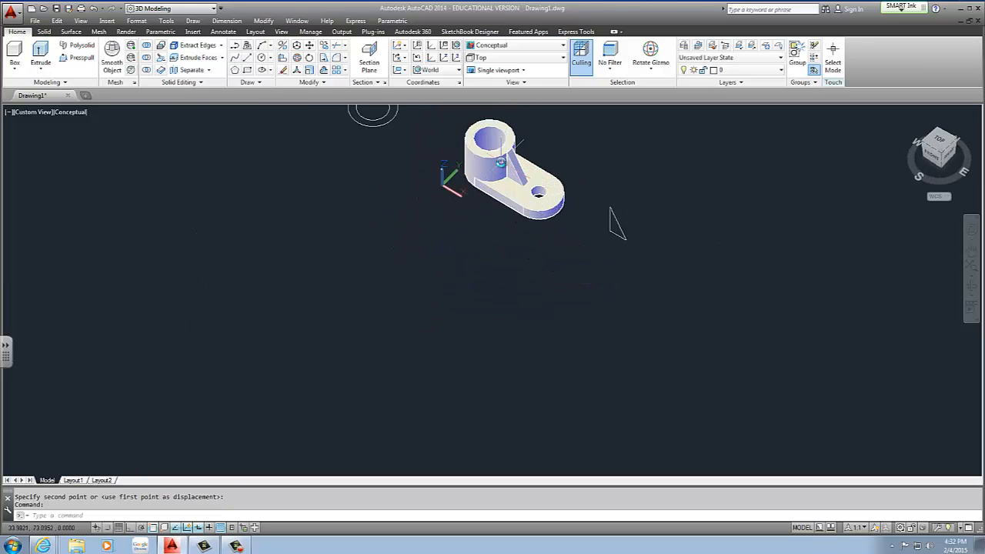
pyautogui.scroll(2, 511, 154)
pyautogui.moveTo(511, 155); pyautogui.dragTo(505, 230, button='middle')
pyautogui.scroll(8, 524, 211)
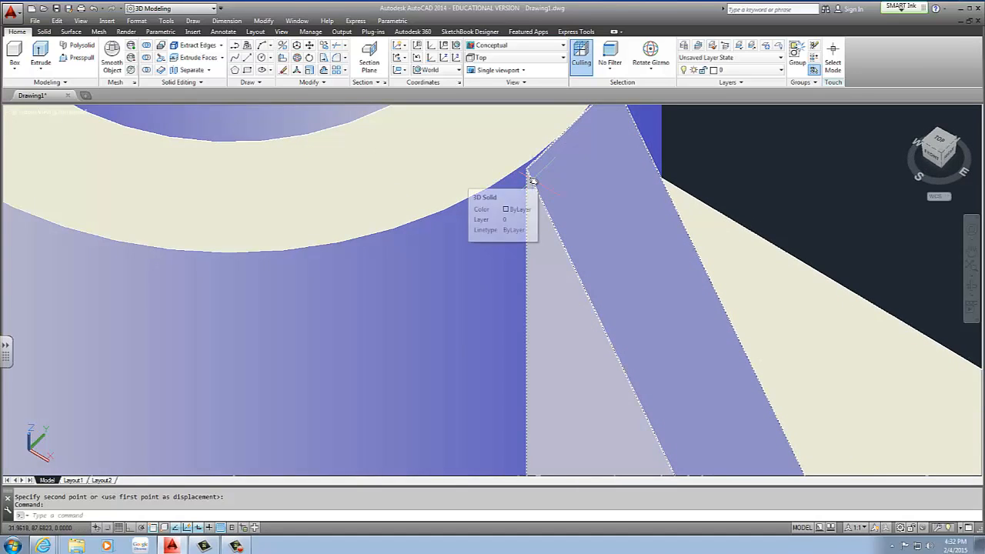
pyautogui.scroll(-12, 531, 180)
pyautogui.moveTo(439, 180); pyautogui.dragTo(453, 232, button='middle')
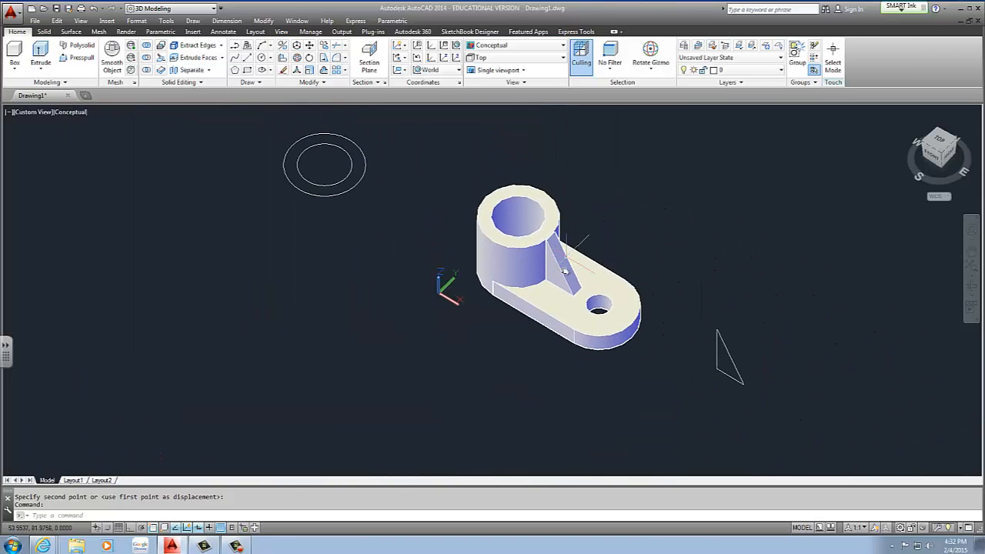
pyautogui.keyDown('shift'); pyautogui.moveTo(402, 166); pyautogui.dragTo(482, 144, button='middle'); pyautogui.keyUp('shift')
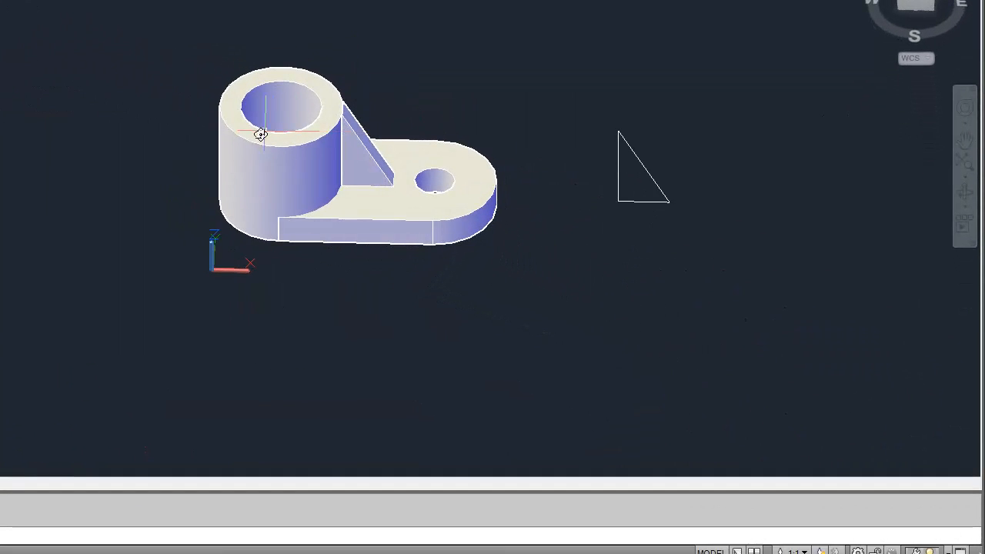
pyautogui.moveTo(408, 200); pyautogui.dragTo(459, 250, button='middle')
pyautogui.keyDown('shift'); pyautogui.moveTo(327, 193); pyautogui.dragTo(292, 193, button='middle'); pyautogui.keyUp('shift')
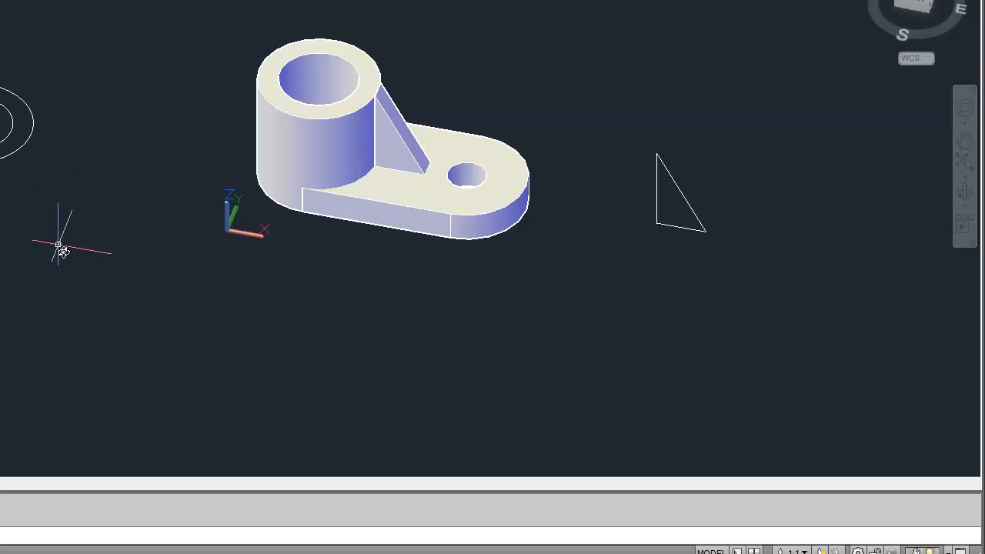
# Draw a rectangle of length 75 and width 60 in the empty space in front of the two circles.
pyautogui.moveTo(63, 252); pyautogui.dragTo(62, 211, button='middle')
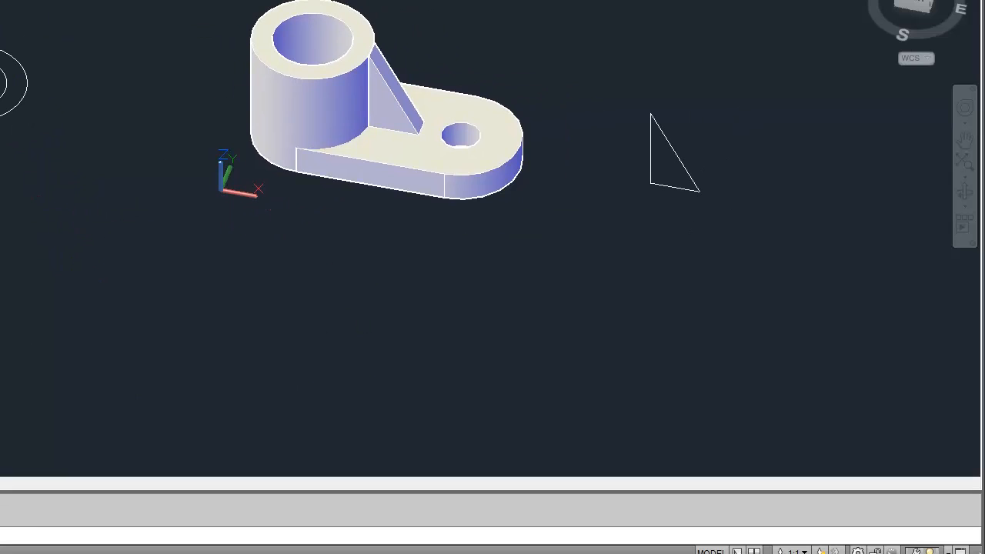
pyautogui.click(0, 322)
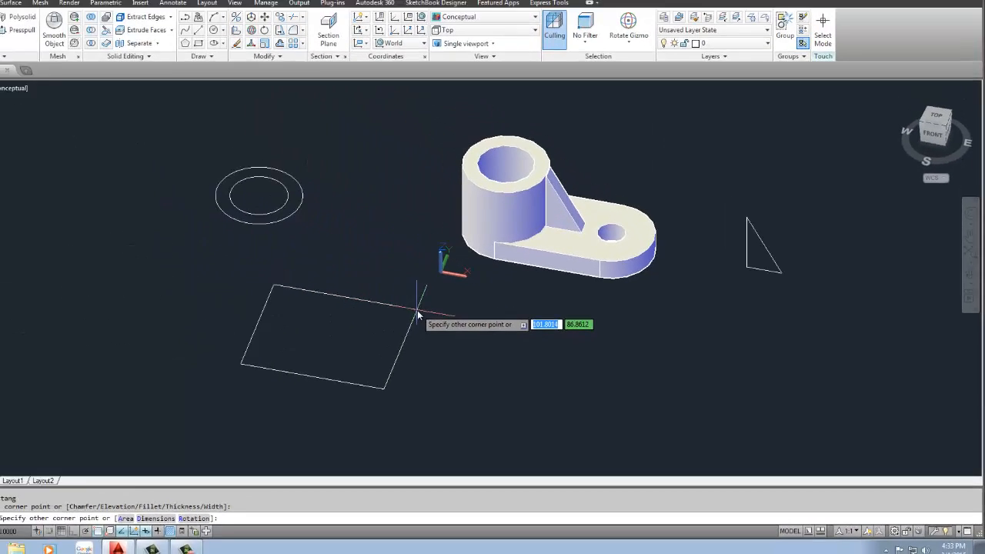
pyautogui.write('d')
pyautogui.press('Return')
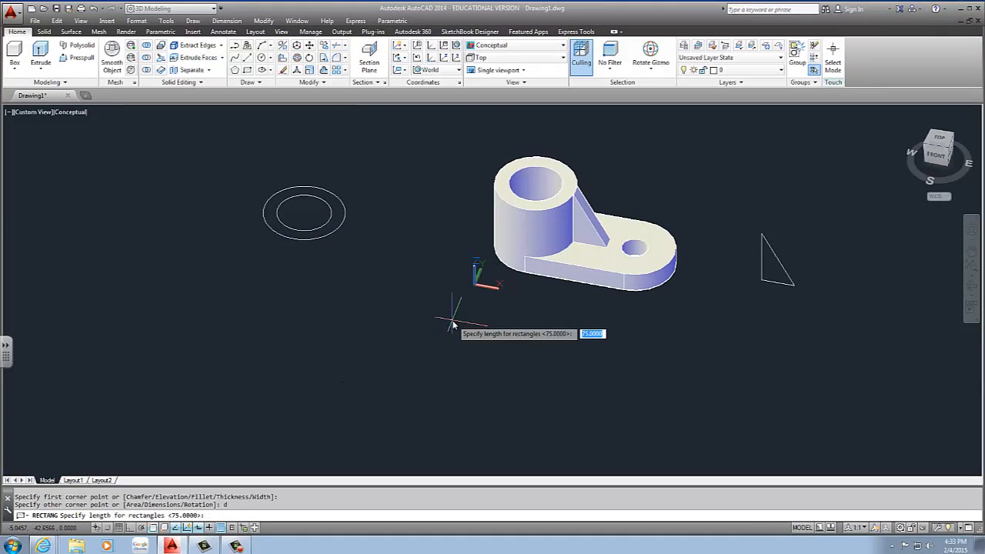
pyautogui.write('75')
pyautogui.press('Return')
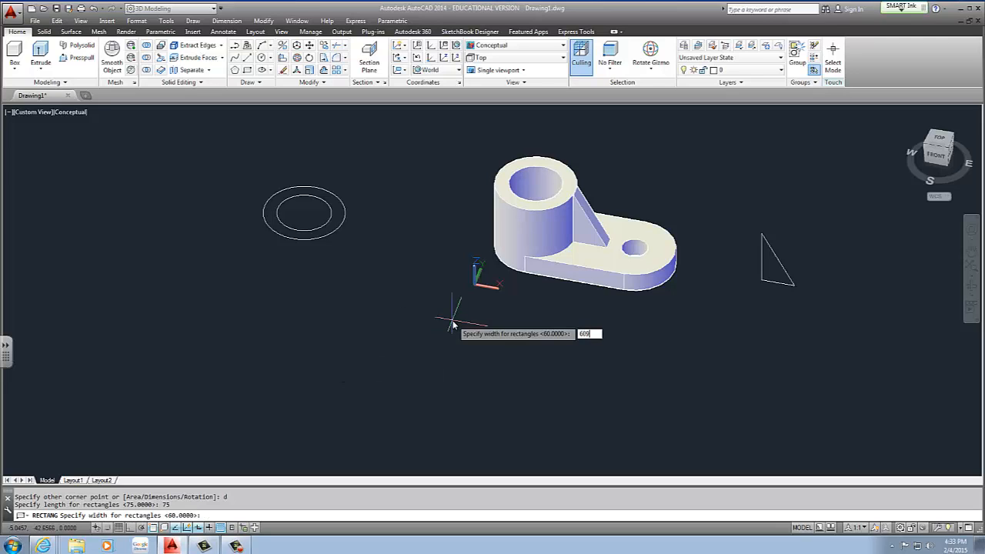
pyautogui.write('60')
pyautogui.press('Return')
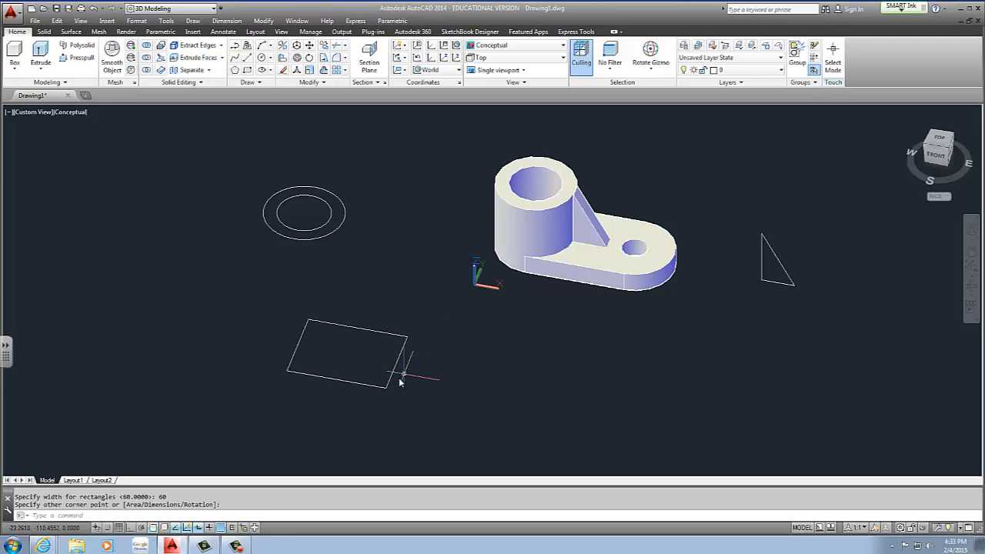
pyautogui.moveTo(398, 378); pyautogui.dragTo(417, 358, button='middle')
pyautogui.click(415, 358)
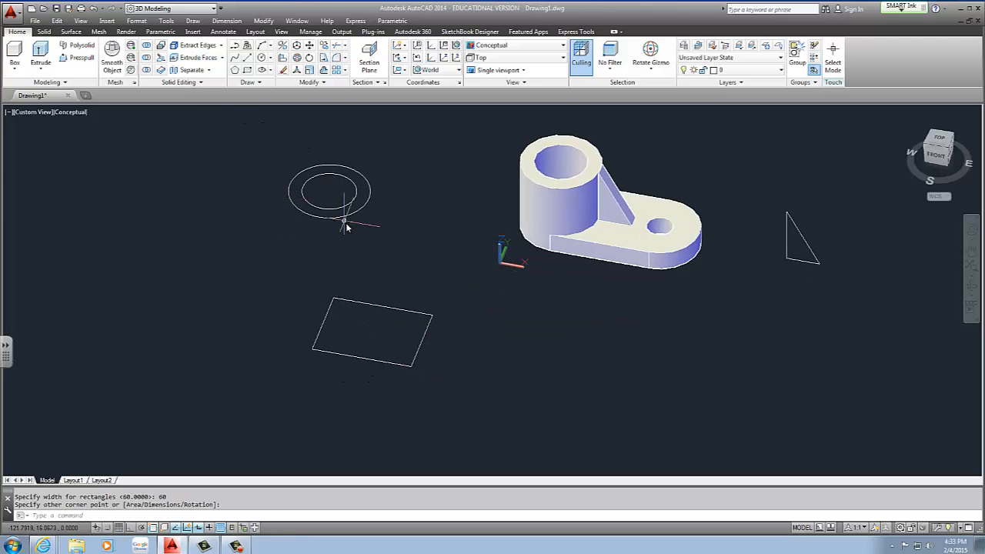
# Extrude the 75 by 60 rectangle to a height of 15.
pyautogui.click(41, 61)
pyautogui.click(334, 347)
pyautogui.click(329, 335)
pyautogui.press('Return')
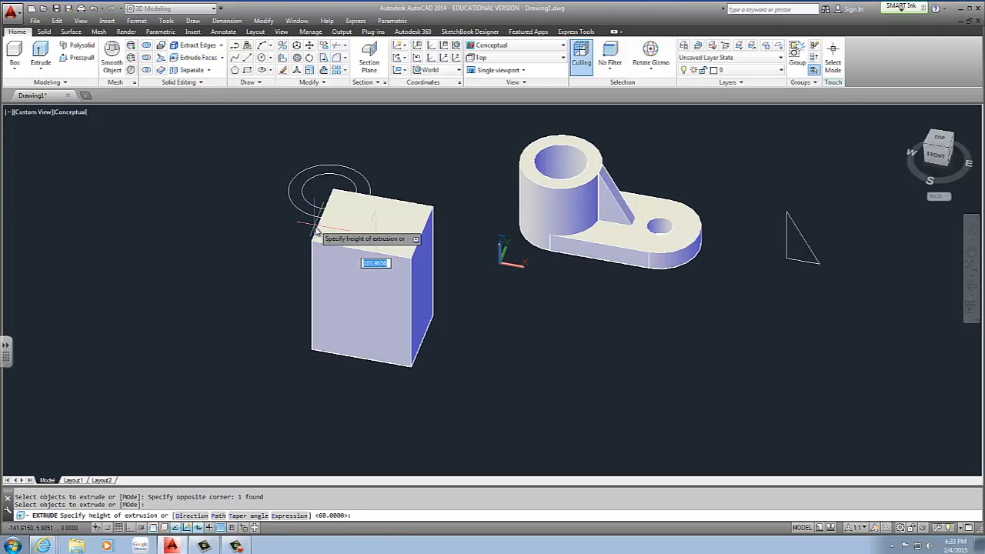
pyautogui.write('15')
pyautogui.press('Return')
pyautogui.press('Escape')
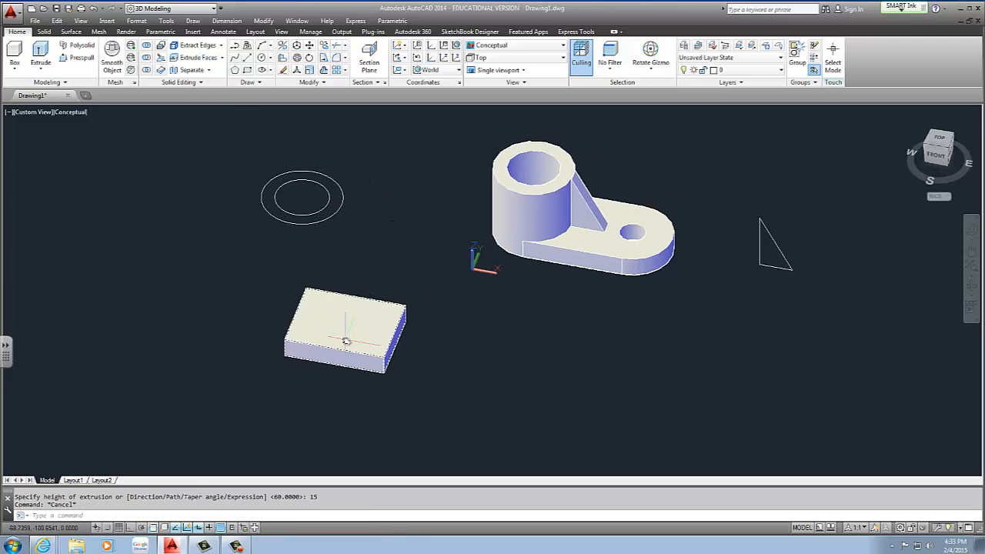
# Start a line profile beside the new block with ortho on: 60 in the positive Y direction, then 15 in positive X.
pyautogui.scroll(3, 354, 339)
pyautogui.moveTo(240, 308); pyautogui.dragTo(319, 387, button='middle')
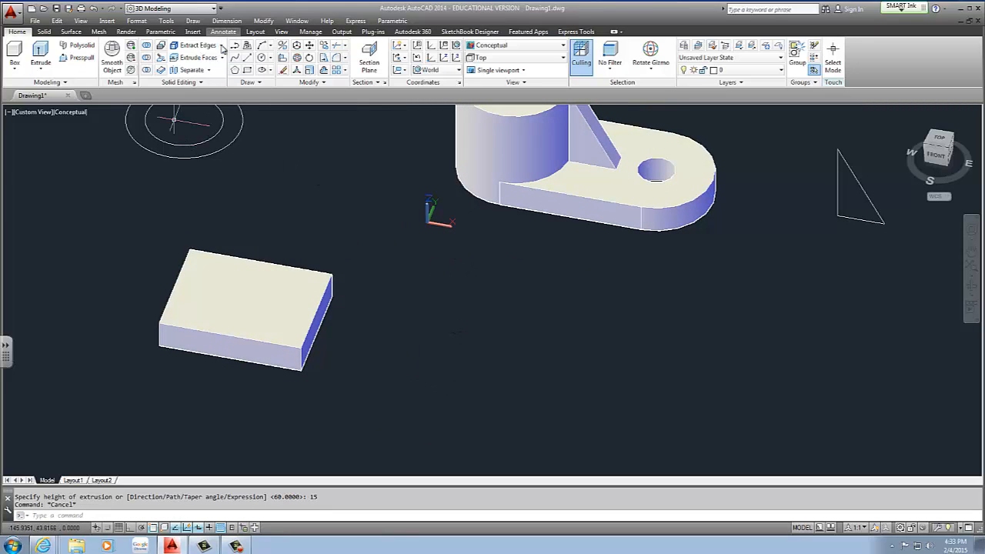
pyautogui.click(249, 58)
pyautogui.moveTo(424, 218); pyautogui.dragTo(436, 202, button='middle')
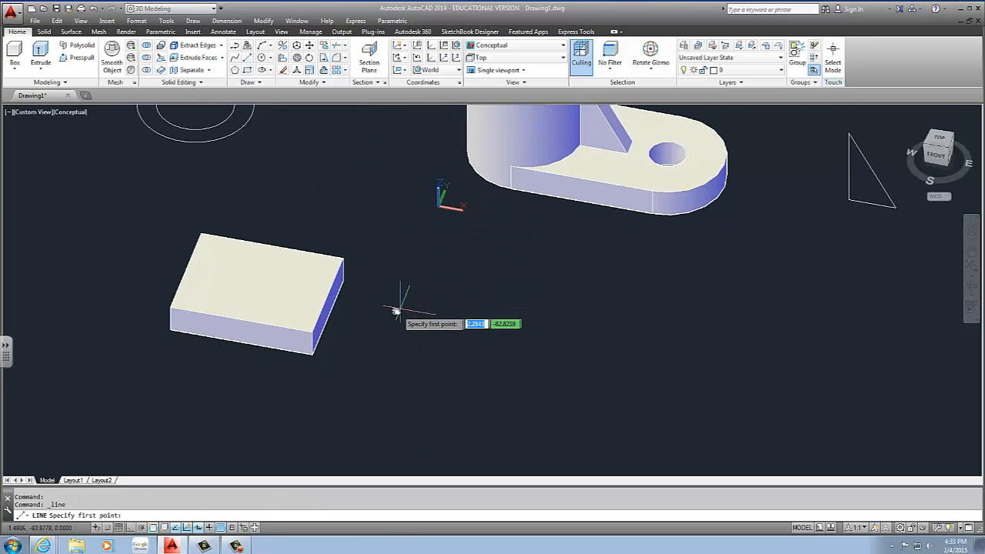
pyautogui.click(390, 358)
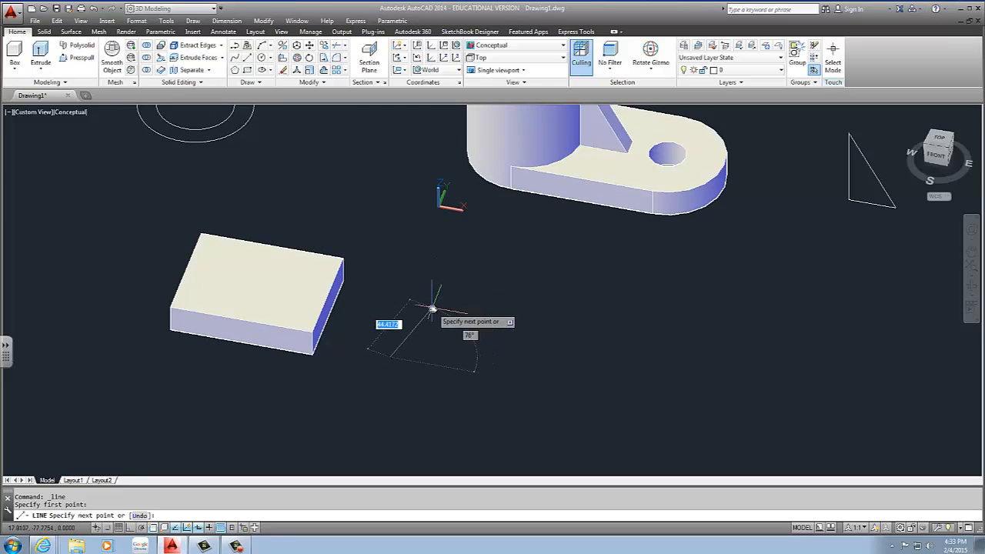
pyautogui.press('F8')
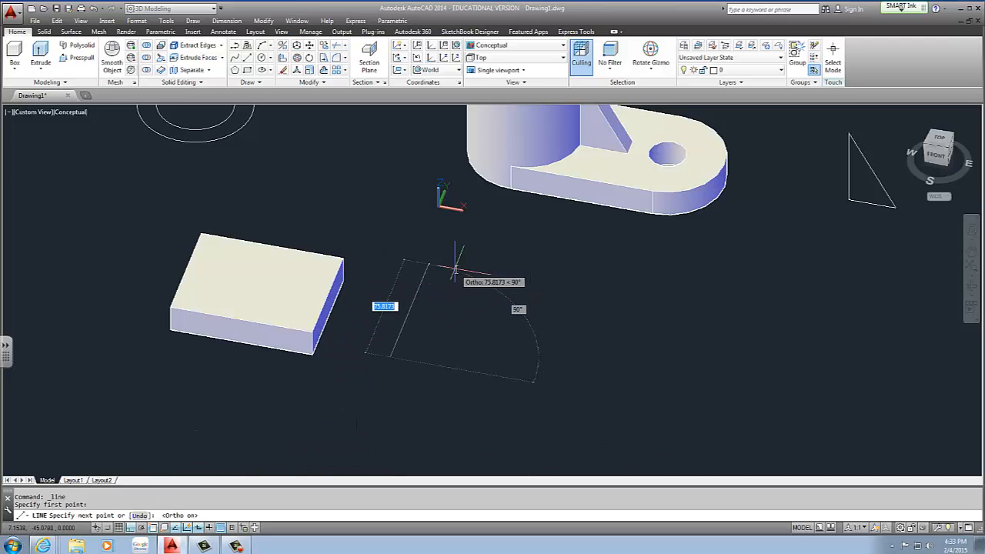
pyautogui.write('60')
pyautogui.press('Return')
pyautogui.write('1')
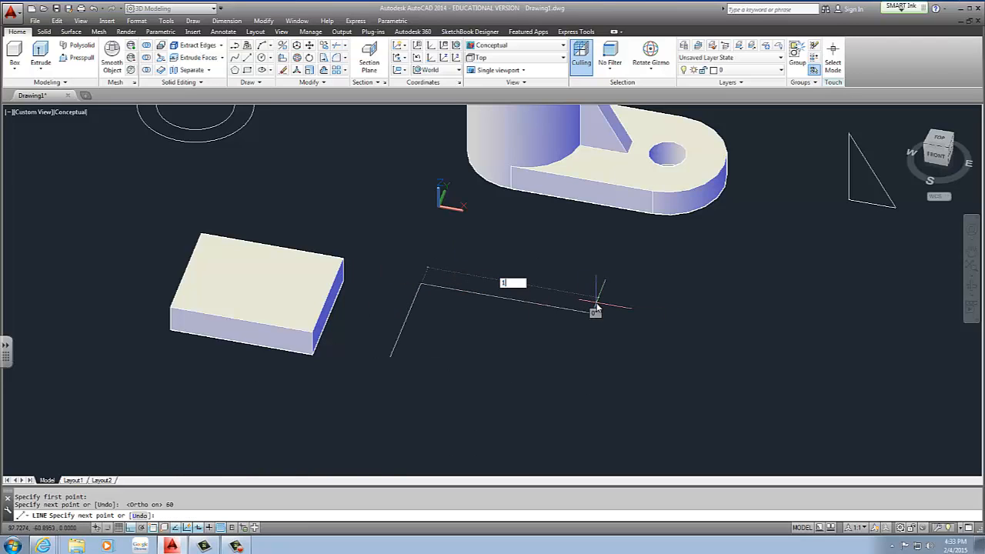
pyautogui.write('5')
pyautogui.press('Return')
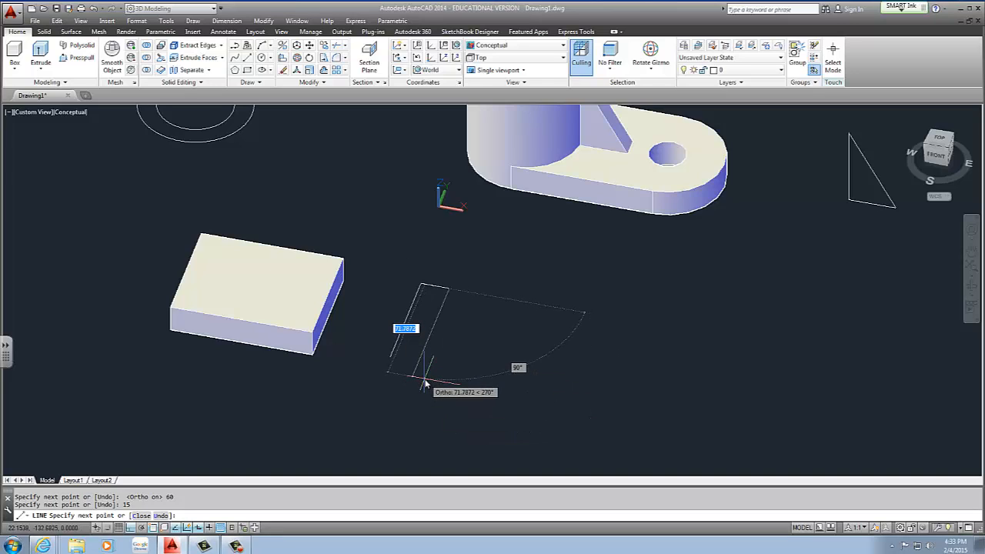
# Continue the line profile with 25 in negative Y, 60 in positive X and 10 in negative Y.
pyautogui.write('2')
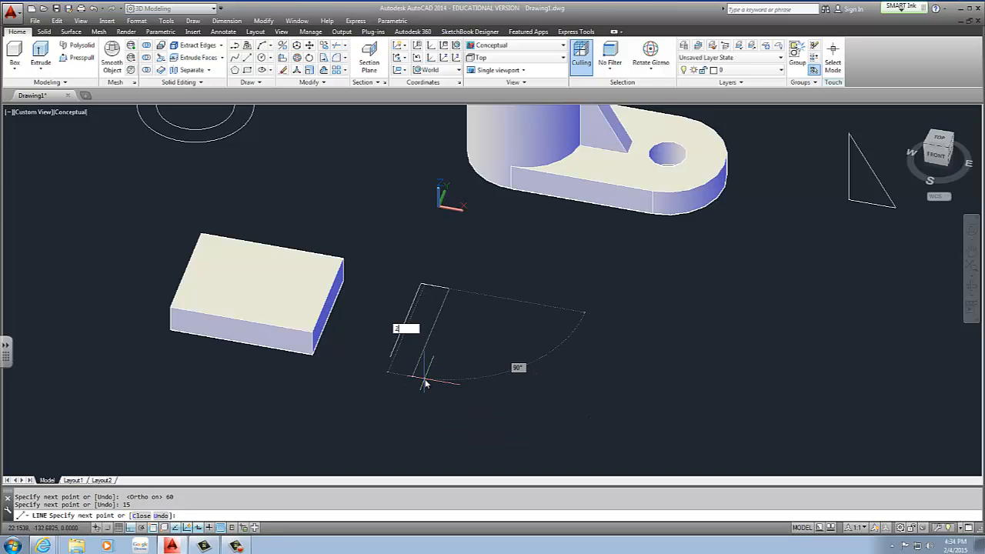
pyautogui.write('5')
pyautogui.press('Return')
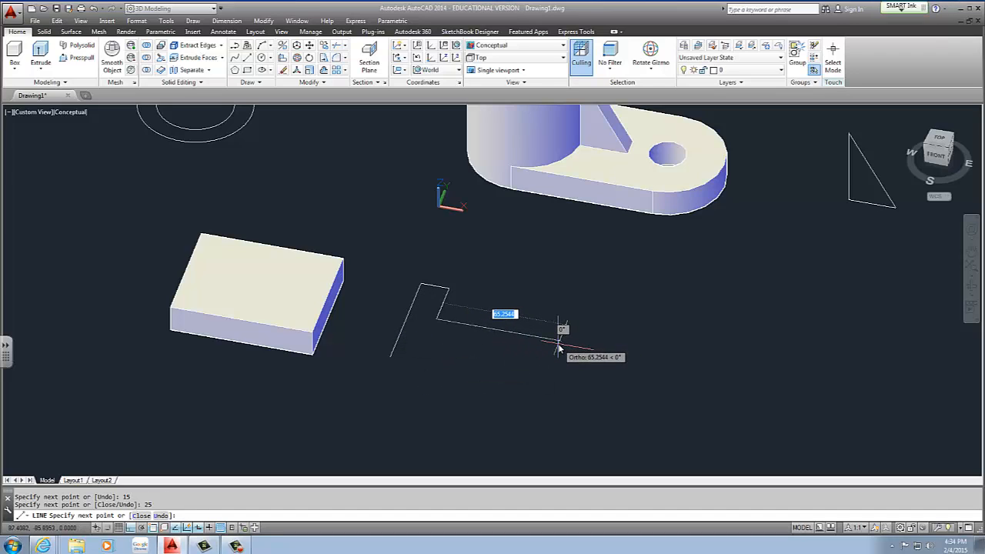
pyautogui.write('60')
pyautogui.press('Return')
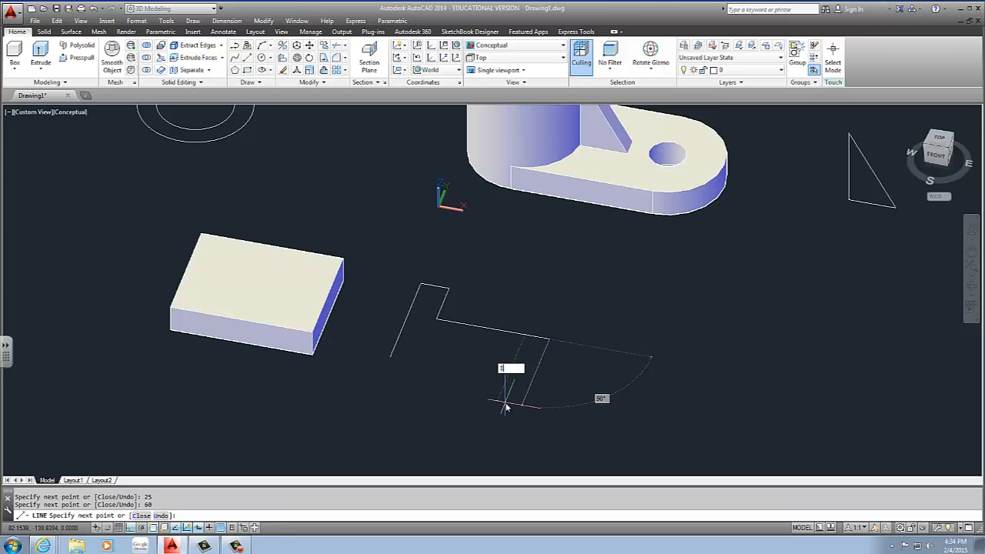
pyautogui.write('10')
pyautogui.press('Return')
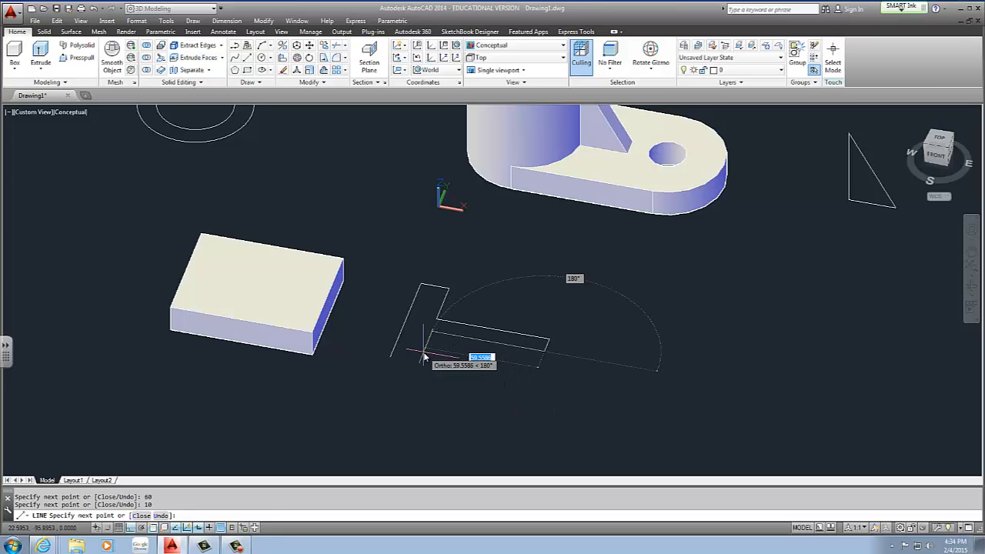
# Complete the T-shaped profile with 60 in negative X and 25 in negative Y, closing it at the first line's start point.
pyautogui.write('60')
pyautogui.press('Return')
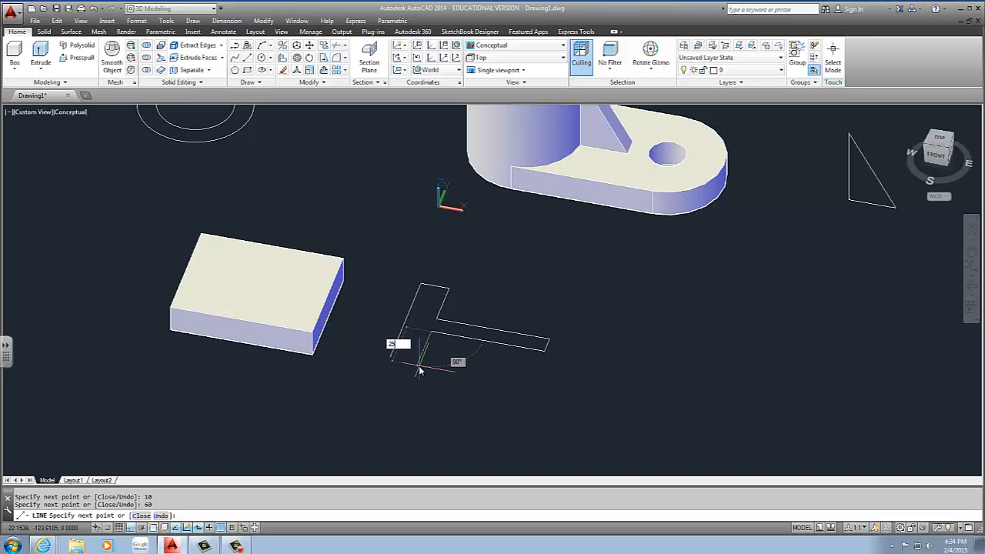
pyautogui.press('Return')
pyautogui.click(392, 356)
pyautogui.press('Escape')
# Presspull the closed T-shaped area to a height of 30.
pyautogui.keyDown('shift'); pyautogui.moveTo(483, 350); pyautogui.dragTo(418, 373, button='middle'); pyautogui.keyUp('shift')
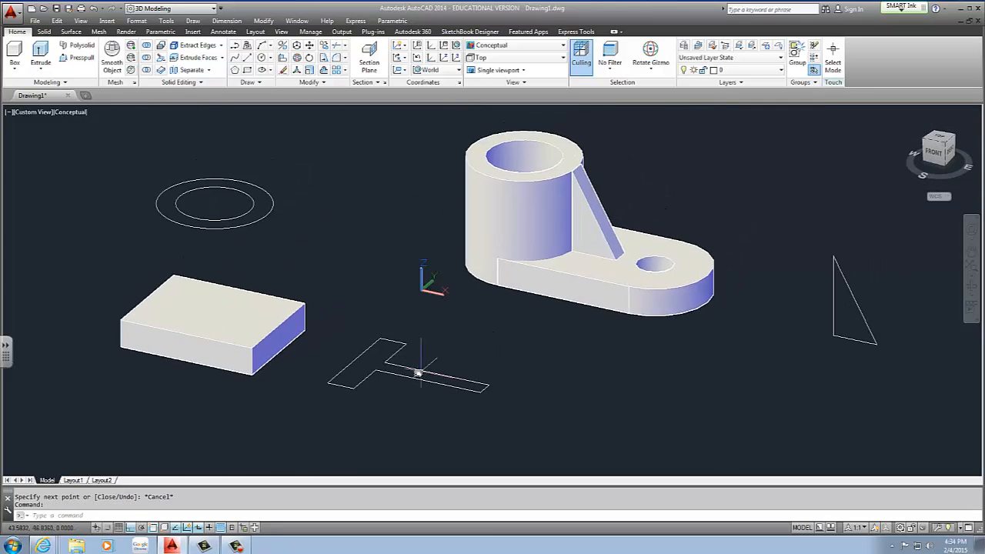
pyautogui.click(74, 61)
pyautogui.click(354, 374)
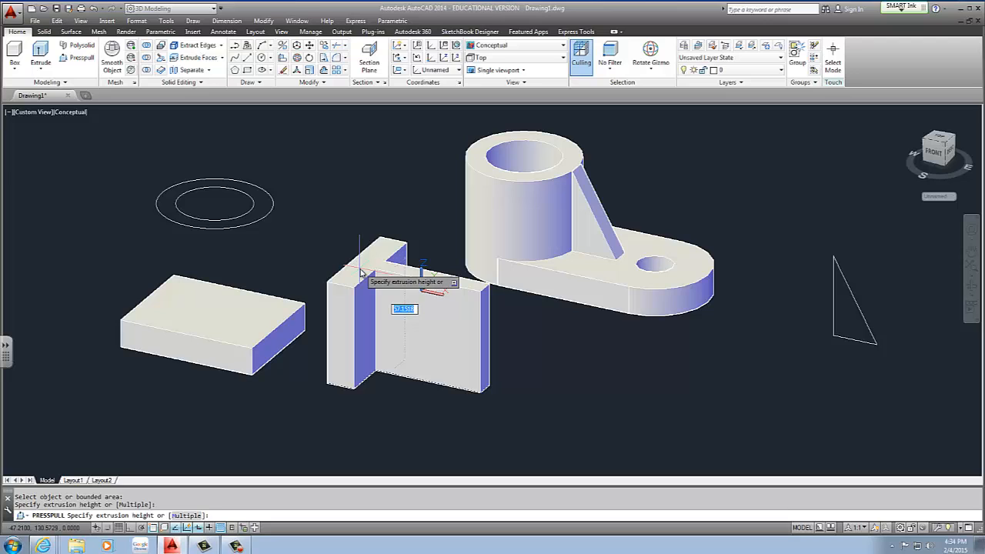
pyautogui.write('30')
pyautogui.press('Return')
pyautogui.press('Escape')
pyautogui.press('Escape')
# Move the T-shaped solid onto the block, from its bottom end-edge midpoint to the midpoint of the block's matching top edge.
pyautogui.click(362, 317)
pyautogui.moveTo(355, 355); pyautogui.dragTo(452, 361, button='middle')
pyautogui.write('m')
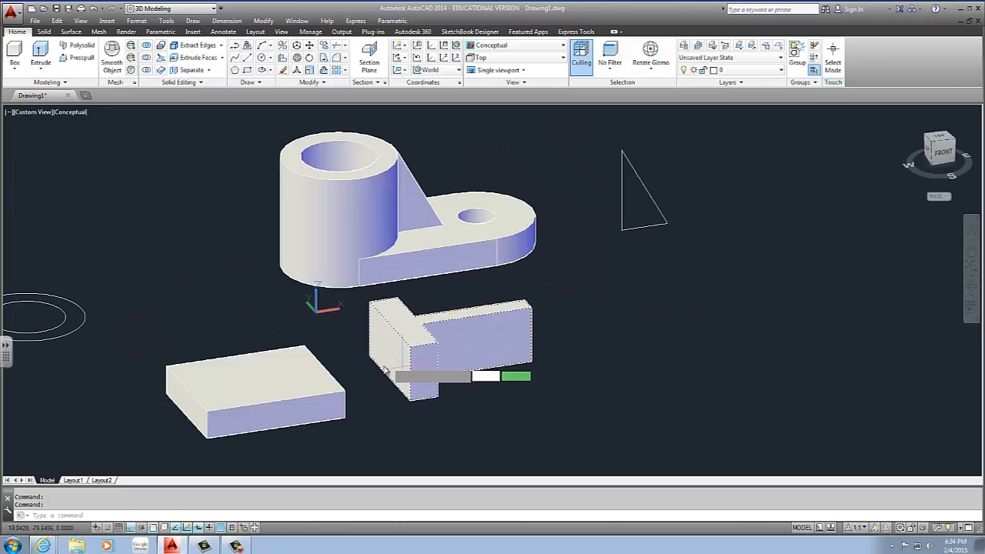
pyautogui.press('Return')
pyautogui.click(378, 367)
pyautogui.click(189, 394)
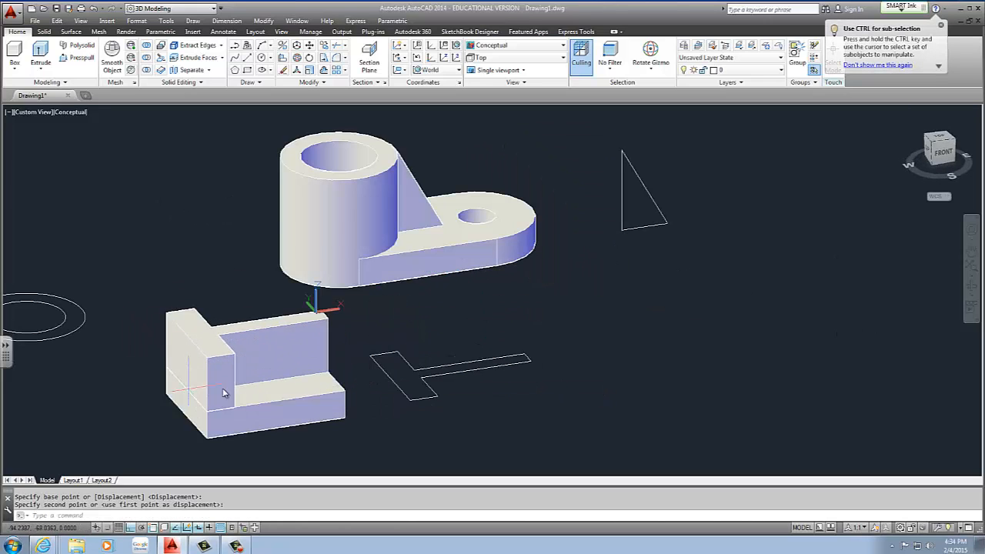
pyautogui.scroll(-4, 233, 399)
pyautogui.moveTo(234, 403); pyautogui.dragTo(266, 391, button='middle')
pyautogui.scroll(3, 271, 365)
pyautogui.click(308, 291)
pyautogui.press('Escape')
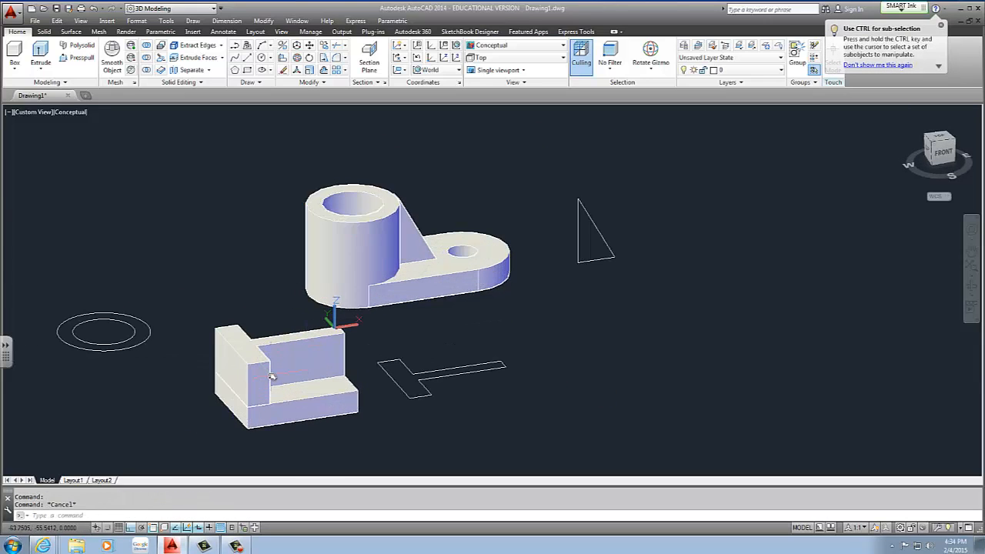
pyautogui.click(350, 348)
pyautogui.click(264, 412)
pyautogui.keyDown('shift'); pyautogui.moveTo(264, 412); pyautogui.dragTo(313, 411, button='middle'); pyautogui.keyUp('shift')
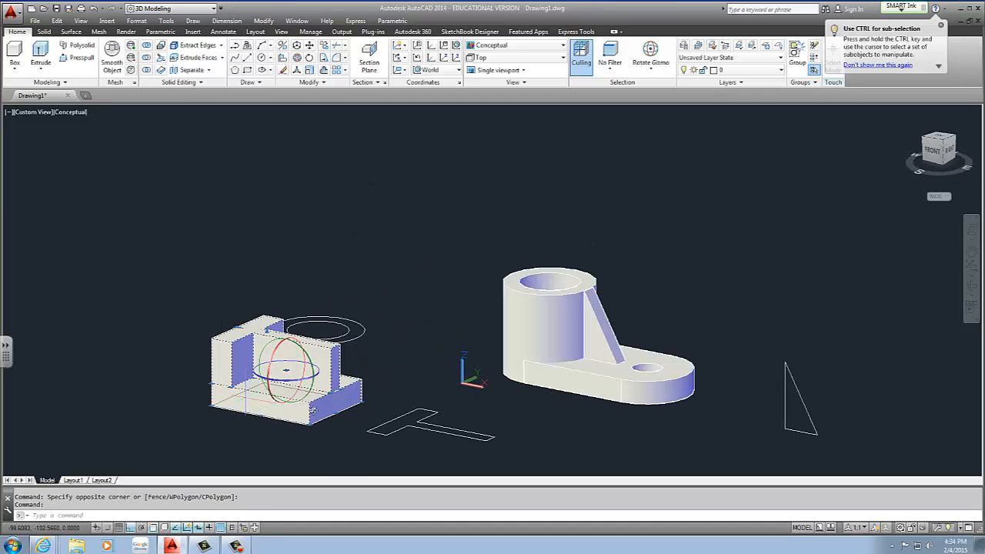
pyautogui.press('Escape')
# Move the T-shaped solid from the midpoint of the block's bottom edge, on the side facing the bracket, to the tube's bottom centre.
pyautogui.click(333, 378)
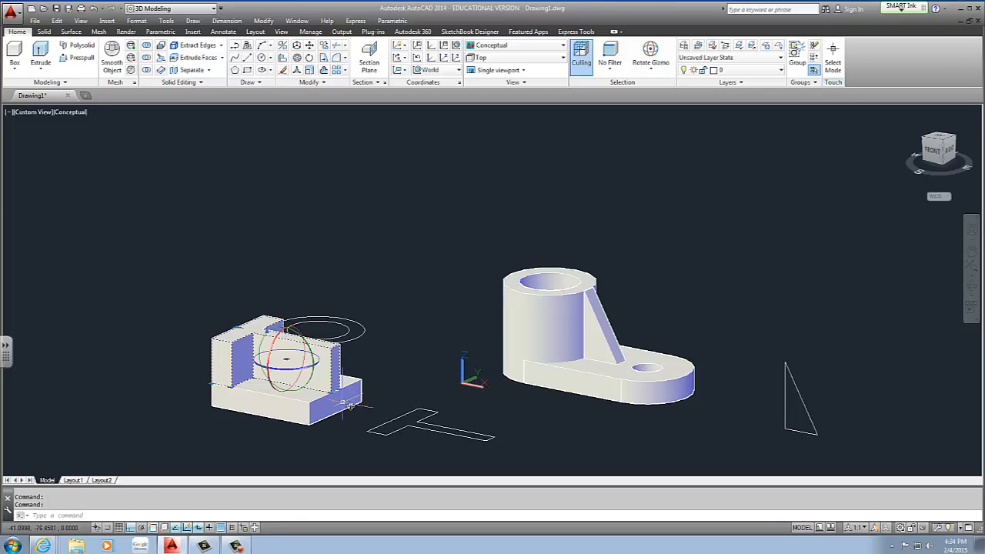
pyautogui.scroll(5, 344, 408)
pyautogui.write('m')
pyautogui.press('Return')
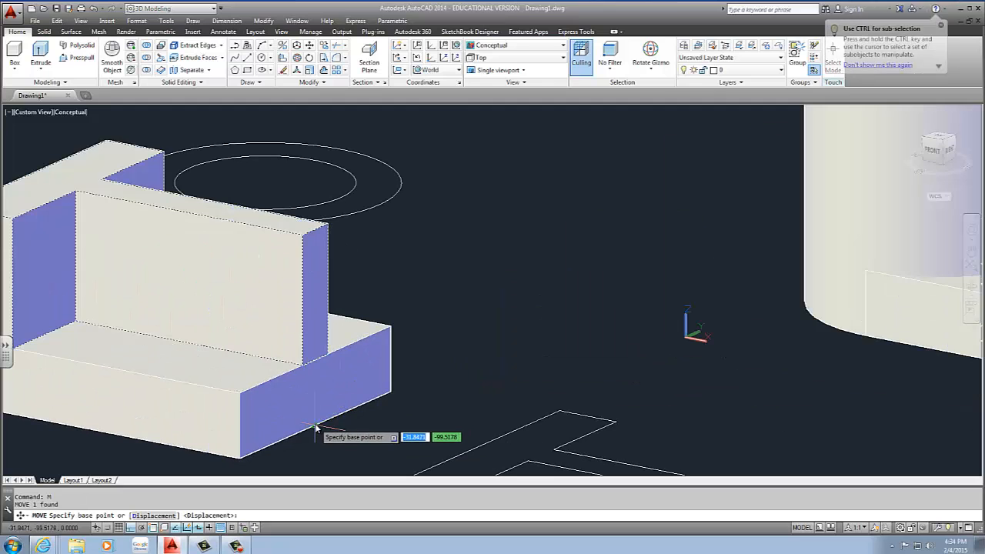
pyautogui.click(316, 425)
pyautogui.scroll(-9, 469, 401)
pyautogui.scroll(5, 486, 399)
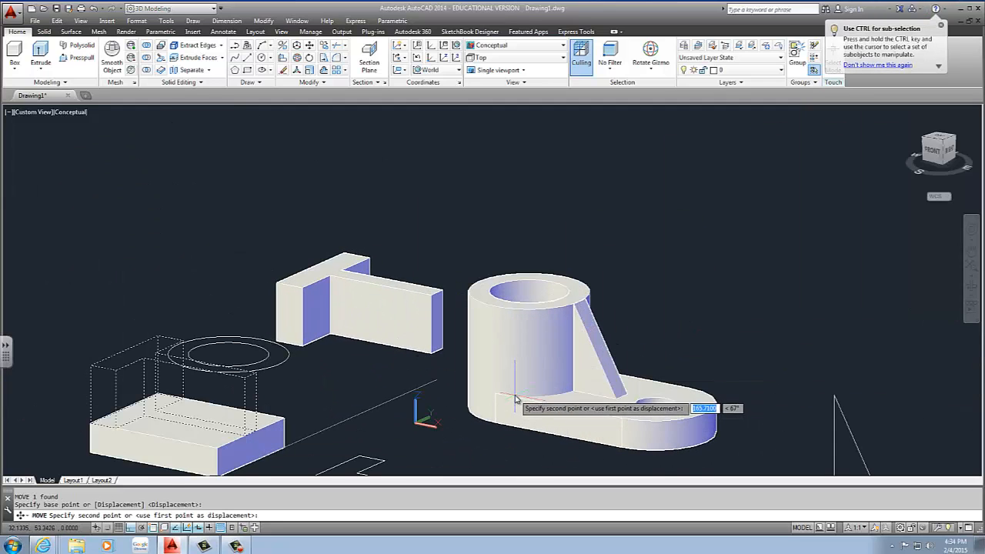
pyautogui.keyDown('shift'); pyautogui.moveTo(511, 397); pyautogui.dragTo(525, 416, button='middle'); pyautogui.keyUp('shift')
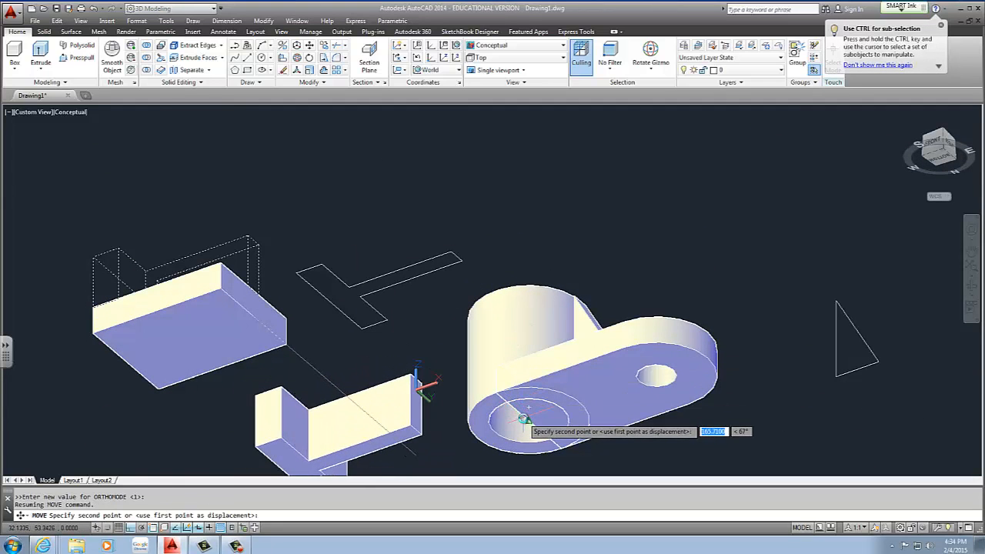
pyautogui.click(524, 419)
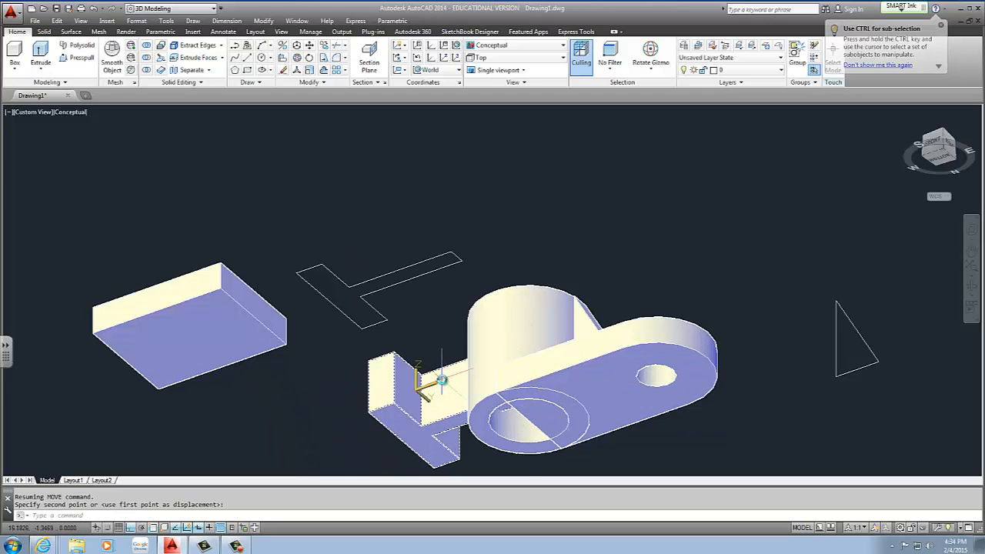
# Start moving the 75 by 60 block toward the tube, with the midpoint of its bottom edge facing the bracket as base point.
pyautogui.scroll(-4, 442, 380)
pyautogui.click(352, 359)
pyautogui.scroll(3, 367, 354)
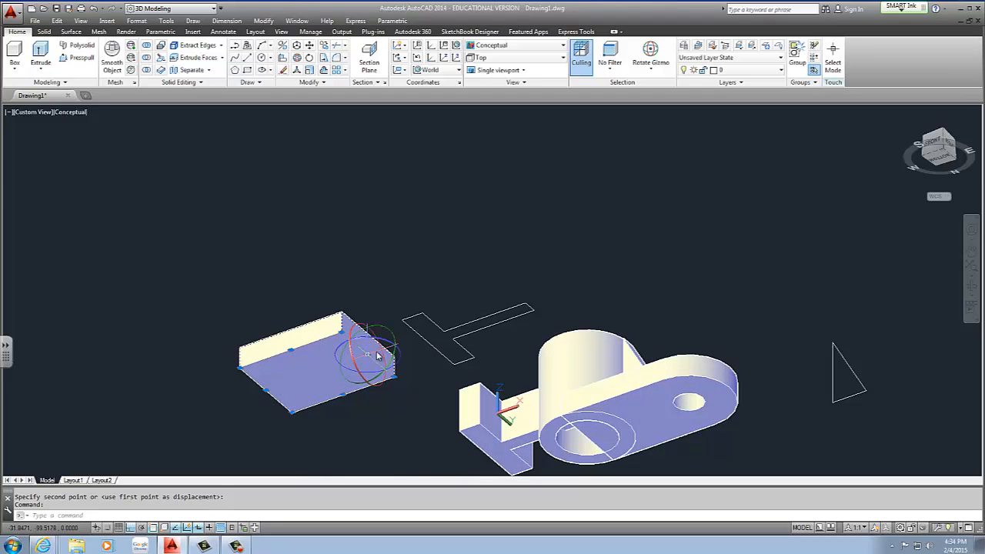
pyautogui.write('m')
pyautogui.press('Return')
pyautogui.click(368, 356)
pyautogui.scroll(-3, 494, 421)
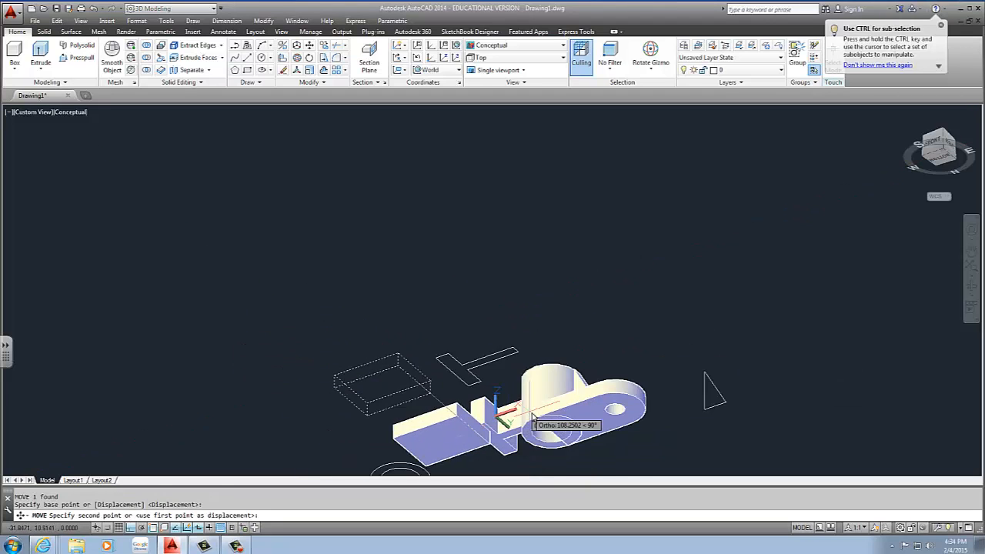
# Finish moving the rectangular block by placing it beneath the T-shaped solid at the end of the base.
pyautogui.scroll(3, 531, 420)
pyautogui.click(578, 445)
pyautogui.scroll(-4, 520, 419)
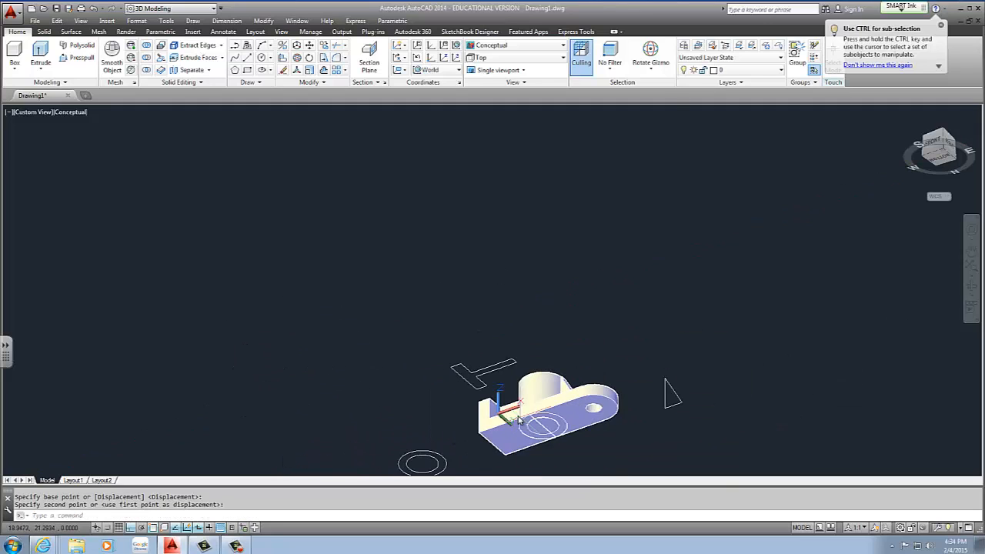
# Move the T-shaped solid and the rectangular block together straight up until the T's top face is level with the cylinder's top.
pyautogui.keyDown('shift'); pyautogui.moveTo(515, 408); pyautogui.dragTo(535, 444, button='middle'); pyautogui.keyUp('shift')
pyautogui.moveTo(451, 391); pyautogui.dragTo(374, 402, button='middle')
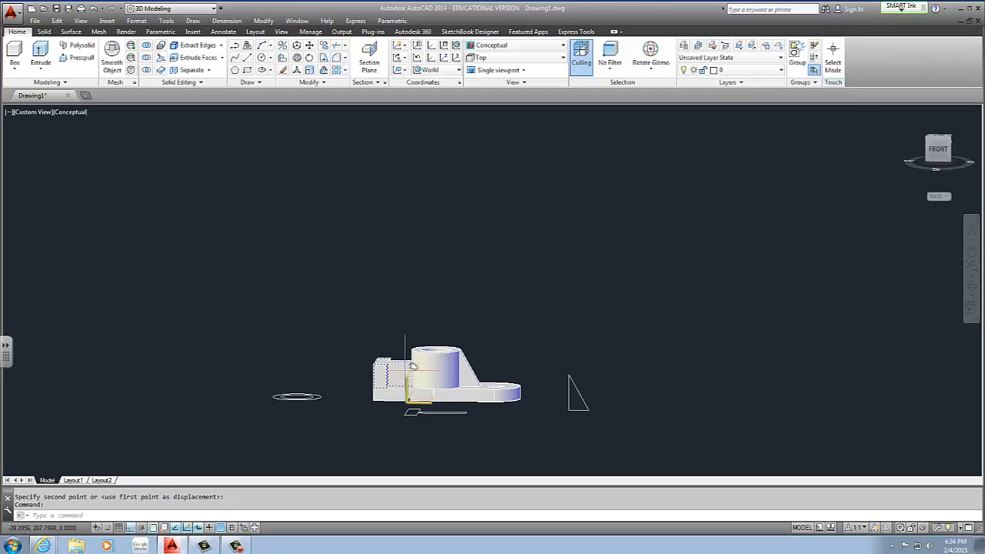
pyautogui.scroll(5, 404, 381)
pyautogui.keyDown('shift'); pyautogui.moveTo(381, 331); pyautogui.dragTo(392, 254, button='middle'); pyautogui.keyUp('shift')
pyautogui.click(392, 254)
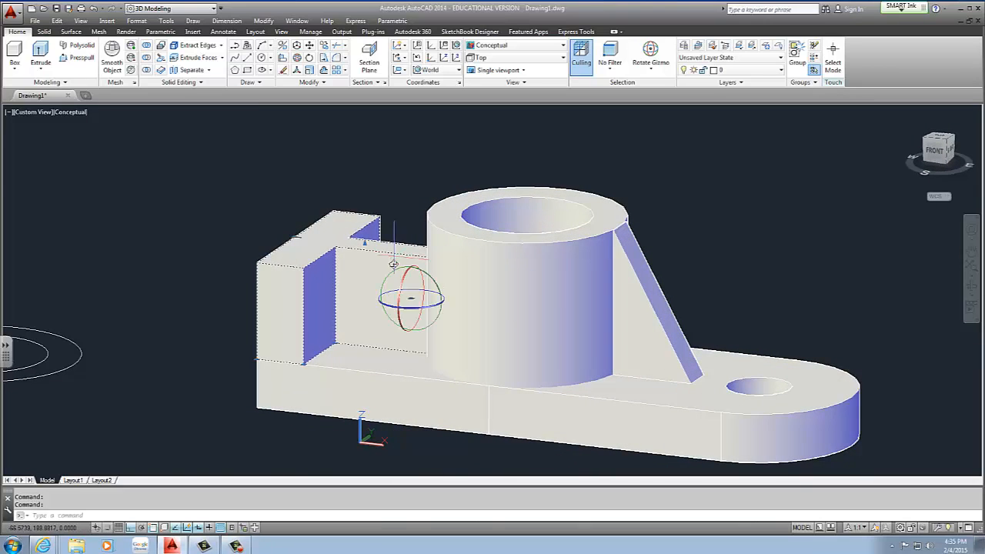
pyautogui.scroll(-3, 434, 281)
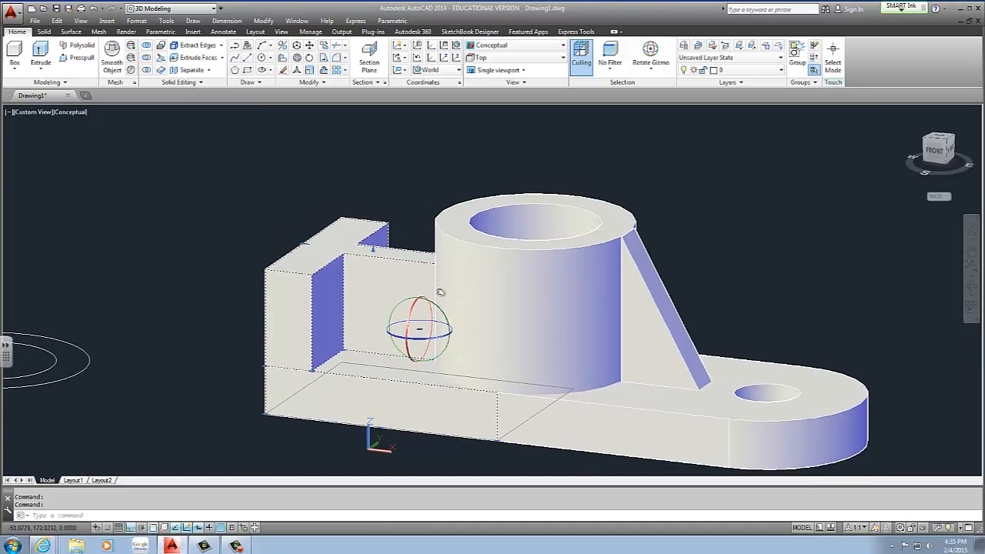
pyautogui.write('m')
pyautogui.press('Return')
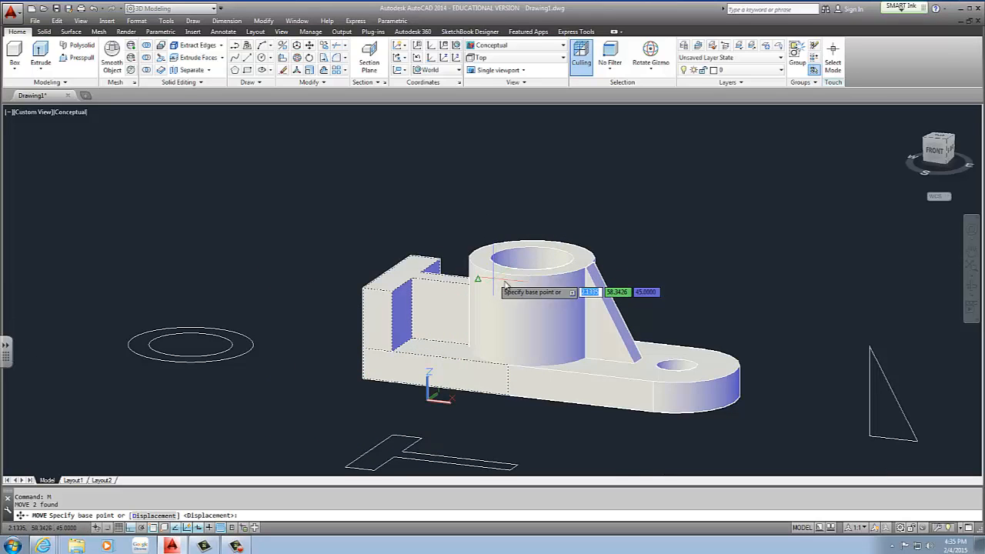
pyautogui.keyDown('shift'); pyautogui.moveTo(504, 286); pyautogui.dragTo(504, 338, button='middle'); pyautogui.keyUp('shift')
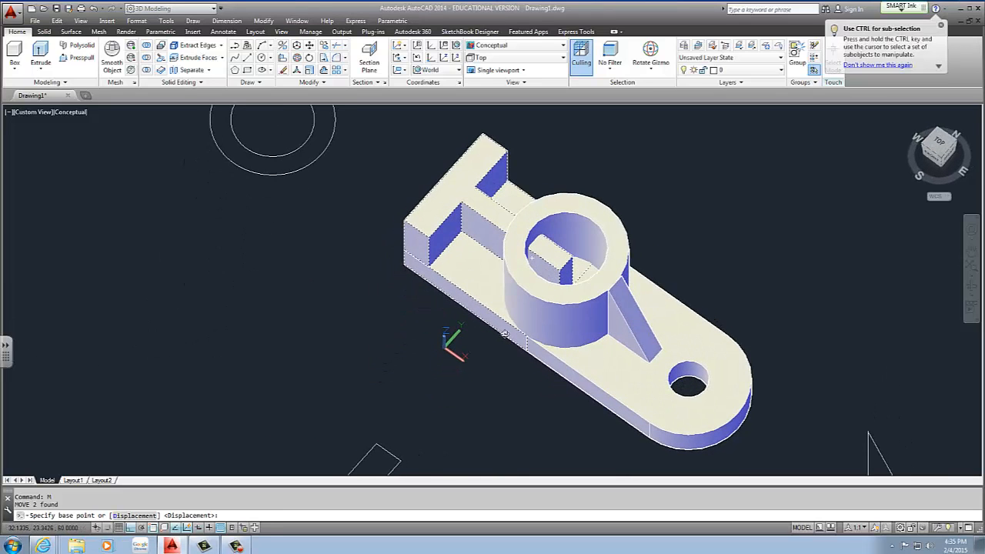
pyautogui.click(568, 267)
pyautogui.keyDown('shift'); pyautogui.moveTo(569, 274); pyautogui.dragTo(566, 229, button='middle'); pyautogui.keyUp('shift')
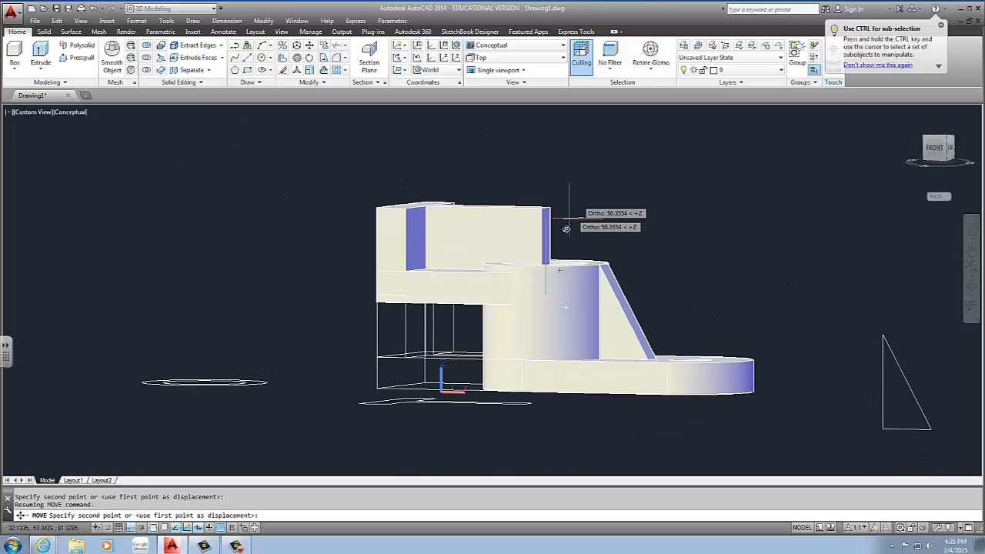
pyautogui.click(543, 264)
pyautogui.press('Escape')
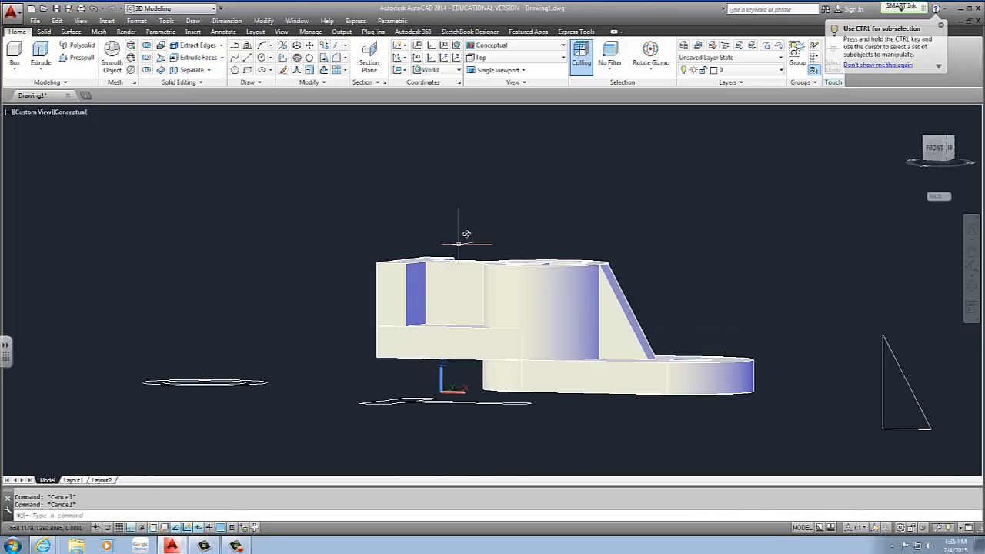
pyautogui.keyDown('shift'); pyautogui.moveTo(462, 223); pyautogui.dragTo(361, 275, button='middle'); pyautogui.keyUp('shift')
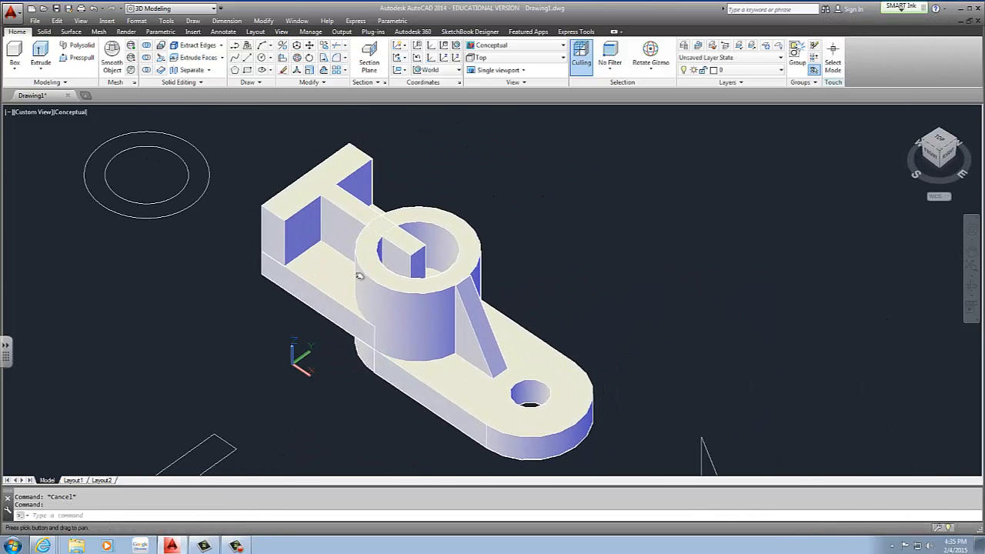
pyautogui.moveTo(429, 258); pyautogui.dragTo(370, 259, button='middle')
pyautogui.scroll(-3, 436, 250)
pyautogui.scroll(2, 371, 257)
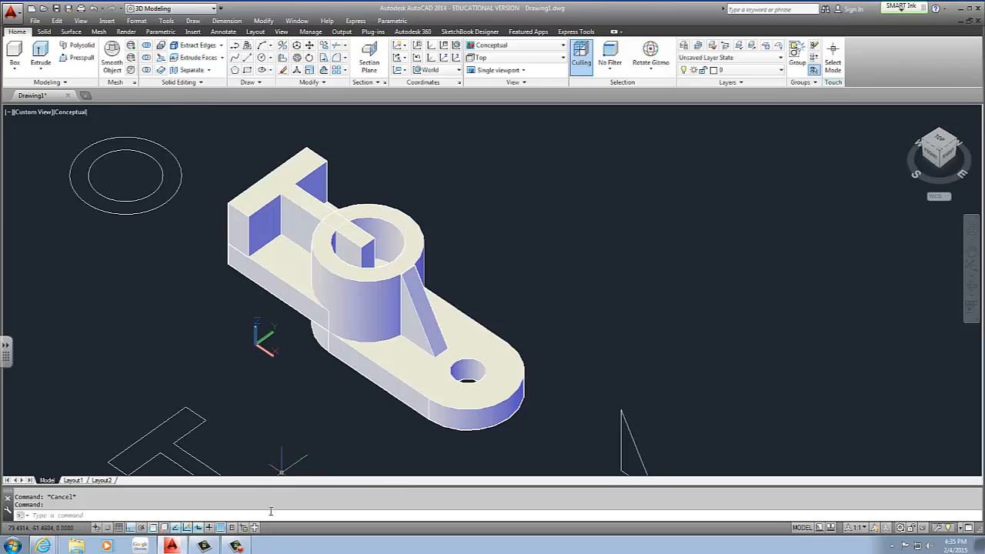
pyautogui.click(934, 499)
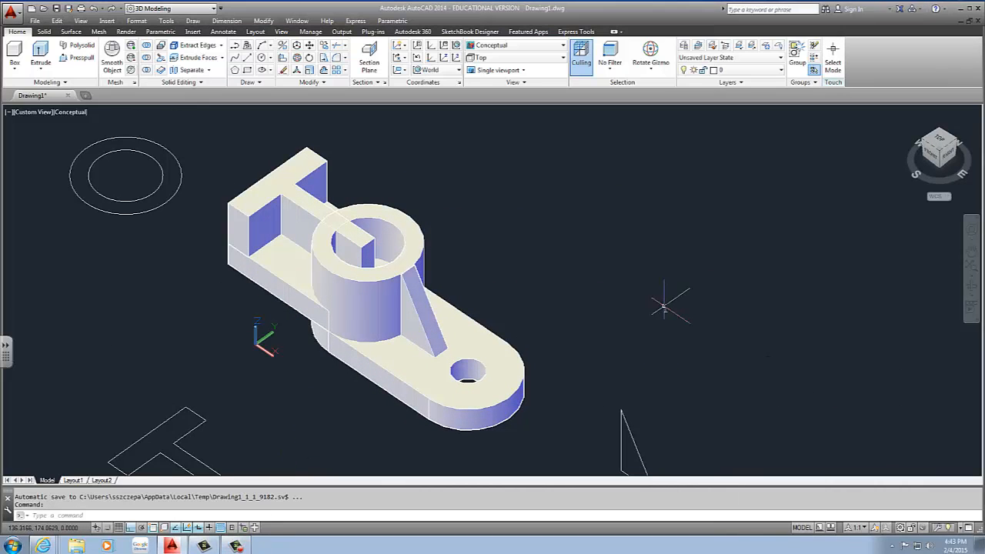
pyautogui.click(658, 301)
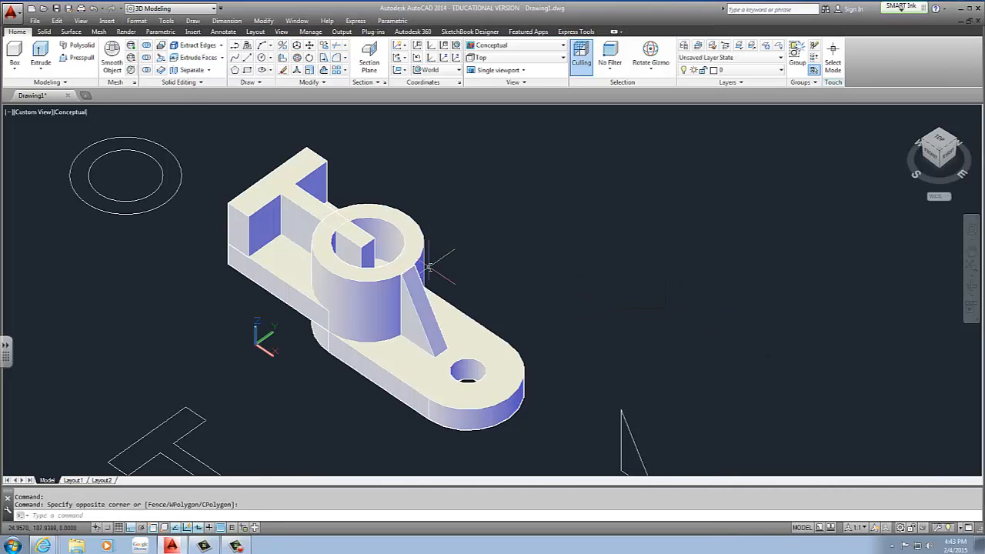
# Examine the junction between the triangular rib's upper corners and the cylinder's curved outer wall.
pyautogui.moveTo(432, 268); pyautogui.dragTo(447, 253, button='middle')
pyautogui.scroll(-3, 461, 231)
pyautogui.scroll(10, 461, 231)
pyautogui.scroll(4, 450, 302)
pyautogui.moveTo(449, 302); pyautogui.dragTo(444, 299, button='middle')
pyautogui.scroll(2, 444, 299)
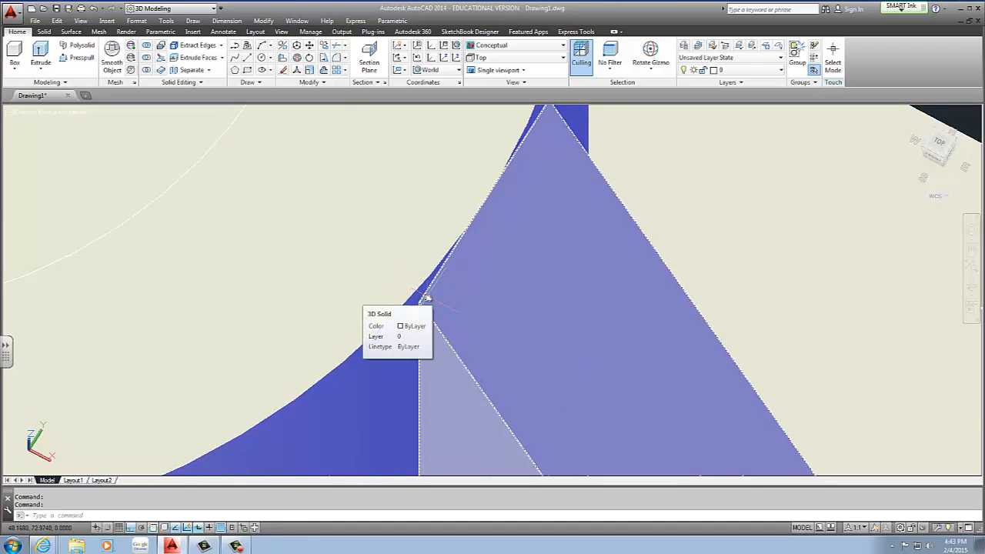
pyautogui.scroll(-6, 429, 300)
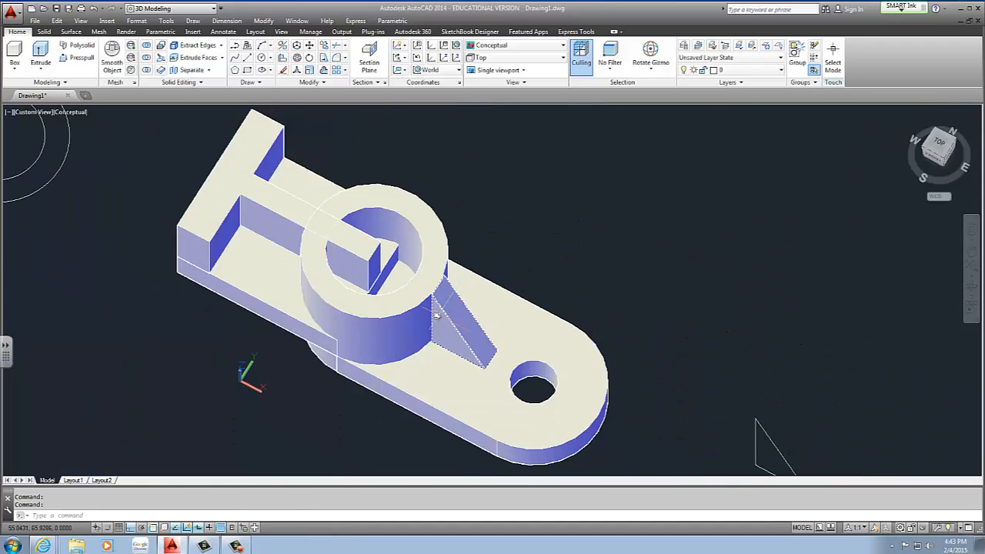
pyautogui.keyDown('shift'); pyautogui.moveTo(440, 319); pyautogui.dragTo(502, 271, button='middle'); pyautogui.keyUp('shift')
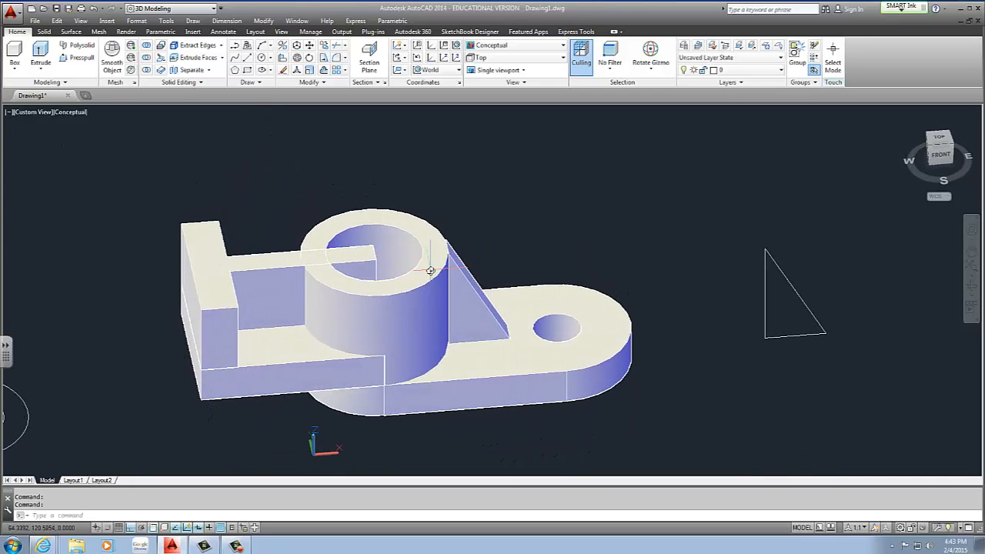
pyautogui.scroll(6, 429, 250)
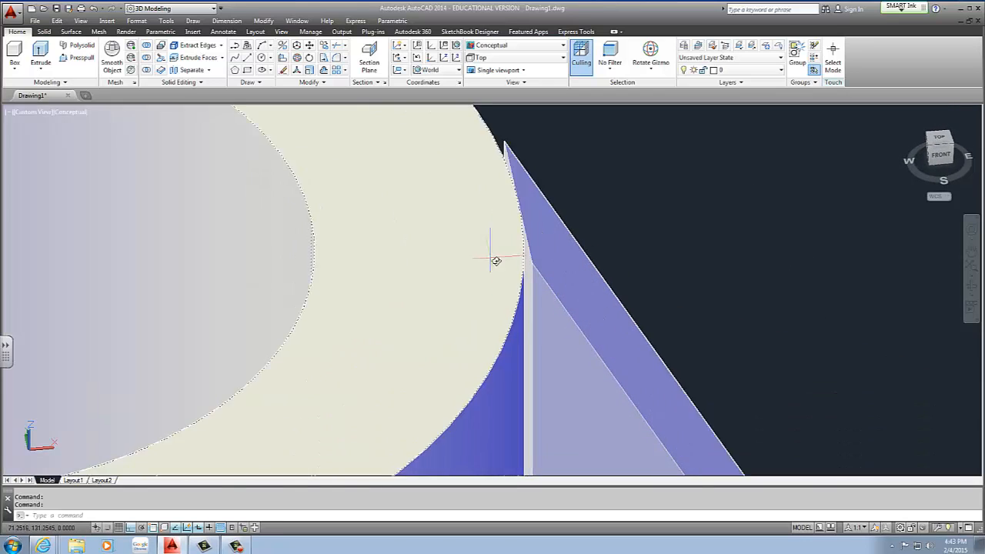
pyautogui.moveTo(500, 251); pyautogui.dragTo(477, 271, button='middle')
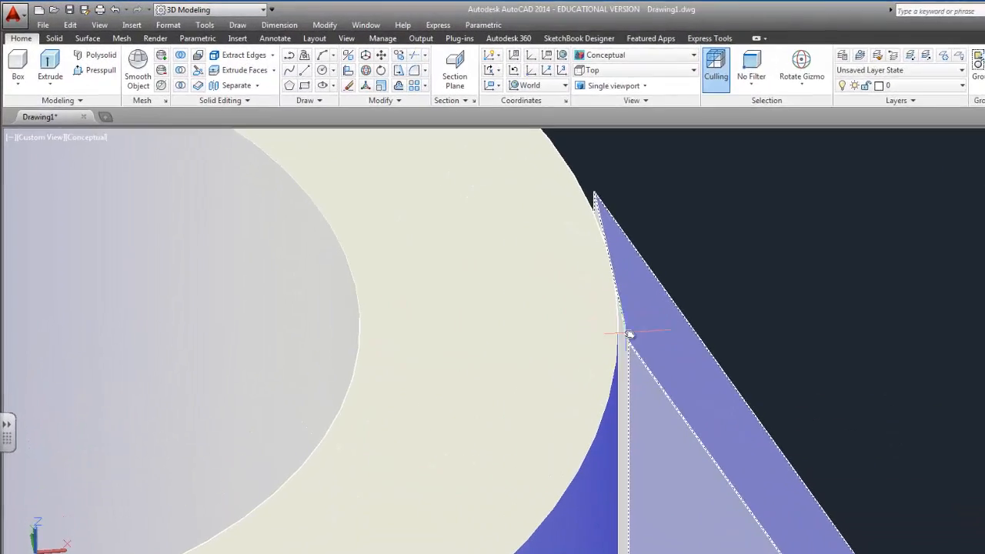
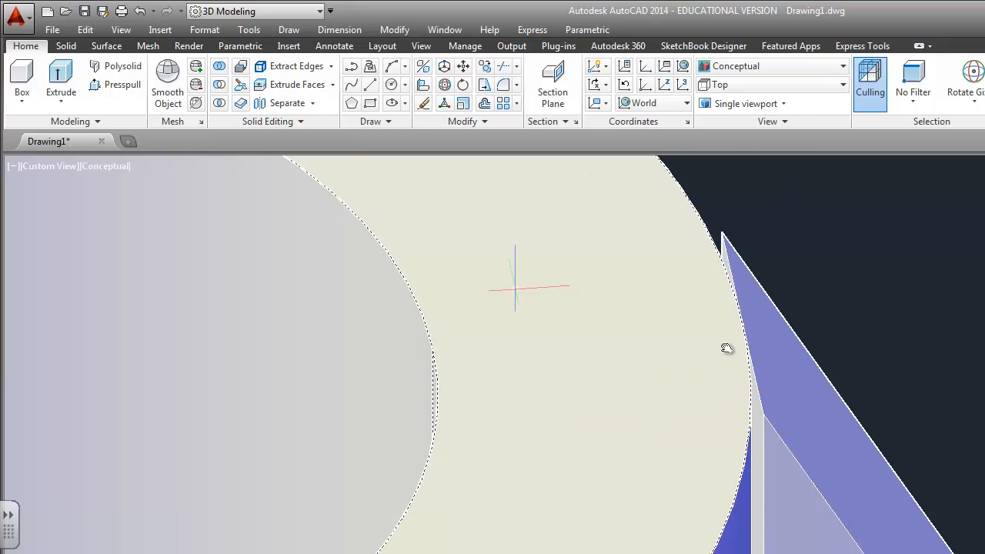
# Extrude the triangular rib's vertical face through the cylinder wall into the bore with Extrude Faces, using a taper angle of 0.
pyautogui.click(66, 46)
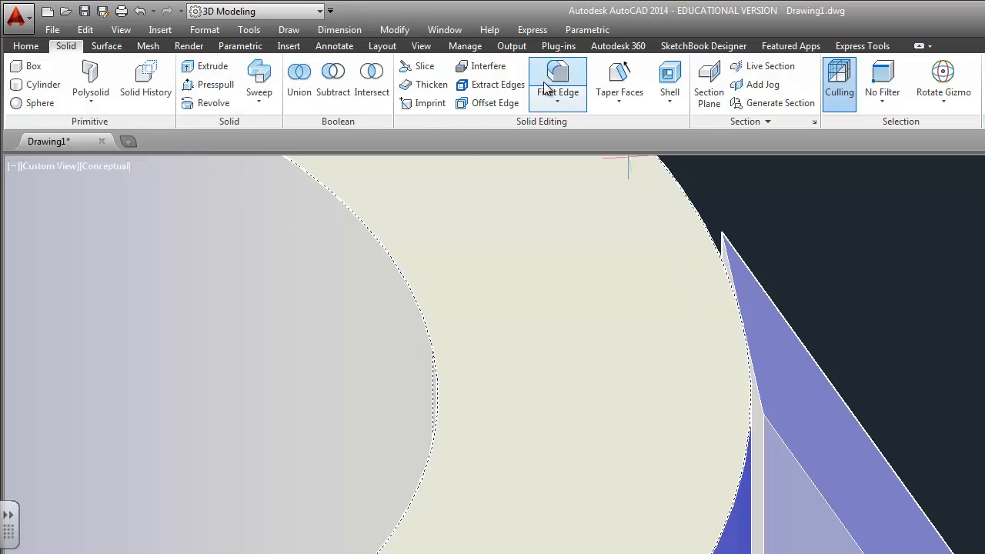
pyautogui.click(566, 105)
pyautogui.click(616, 104)
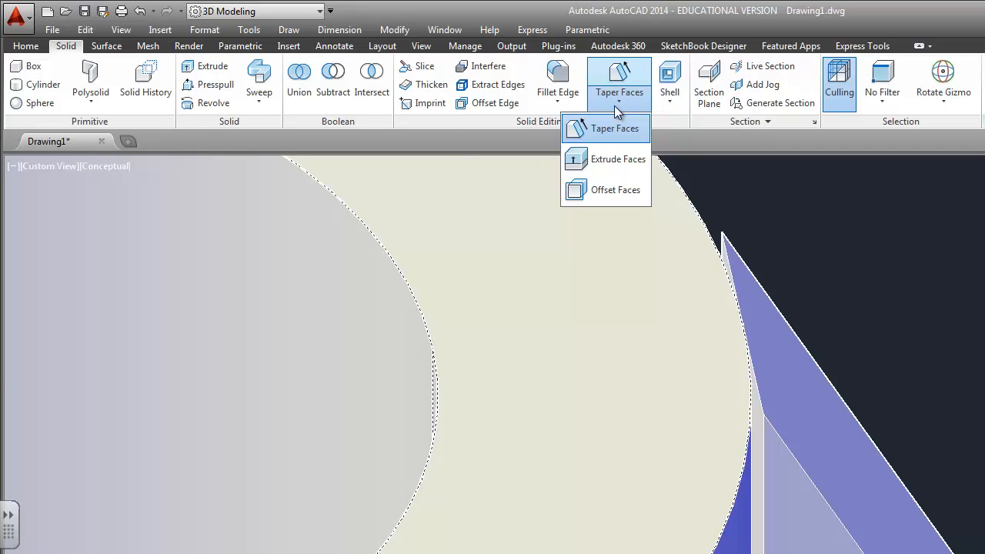
pyautogui.click(623, 159)
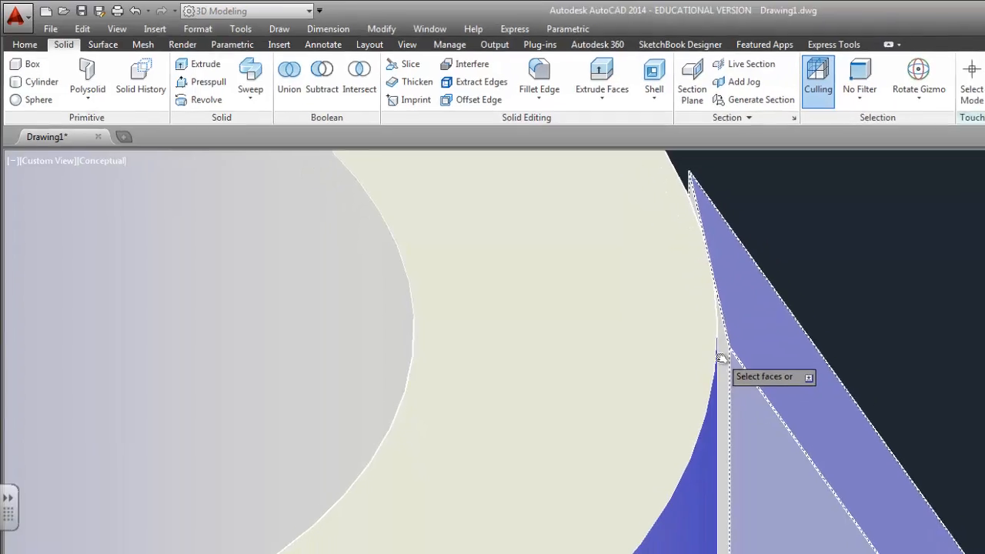
pyautogui.click(721, 359)
pyautogui.scroll(-6, 723, 384)
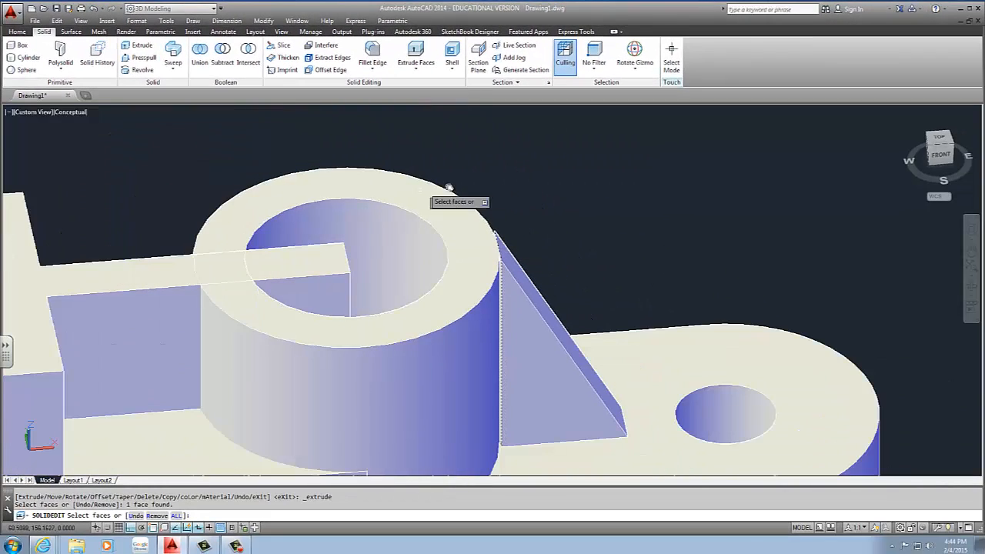
pyautogui.press('Return')
pyautogui.click(459, 153)
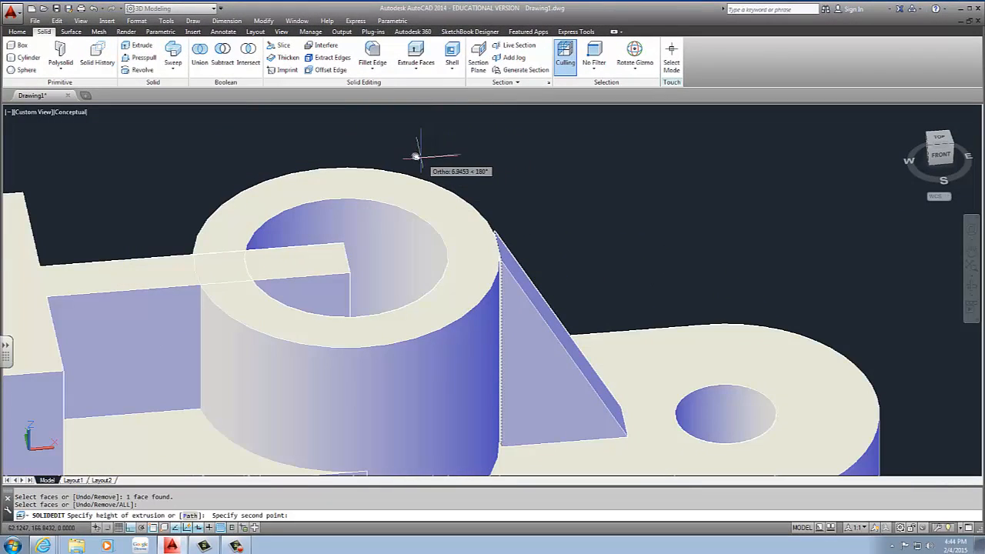
pyautogui.click(330, 140)
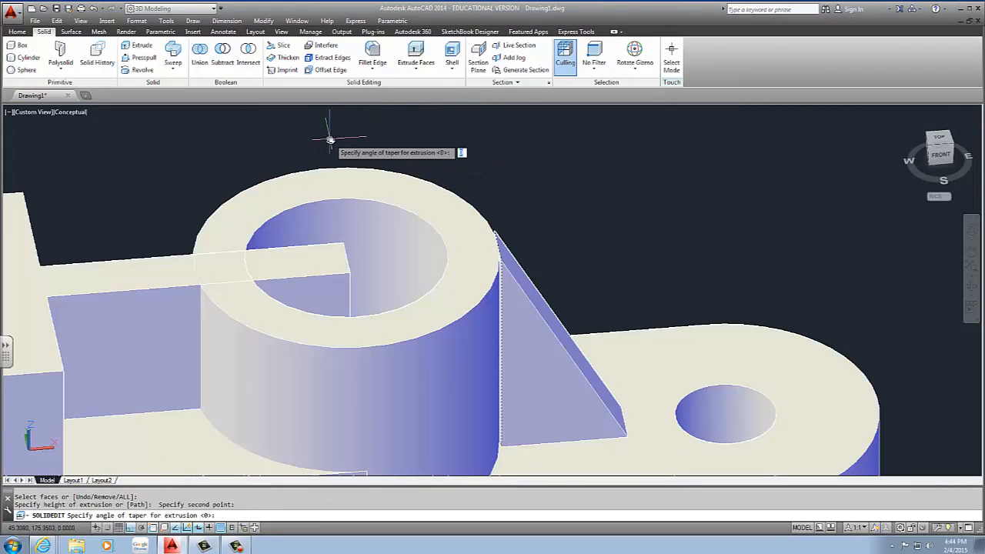
pyautogui.press('Return')
pyautogui.press('Return')
pyautogui.press('Return')
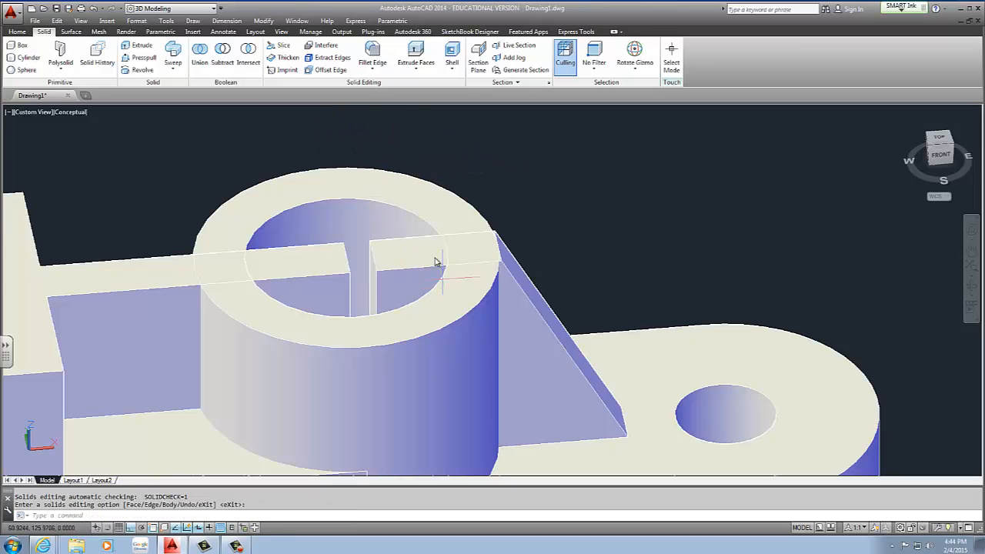
pyautogui.scroll(-2, 392, 213)
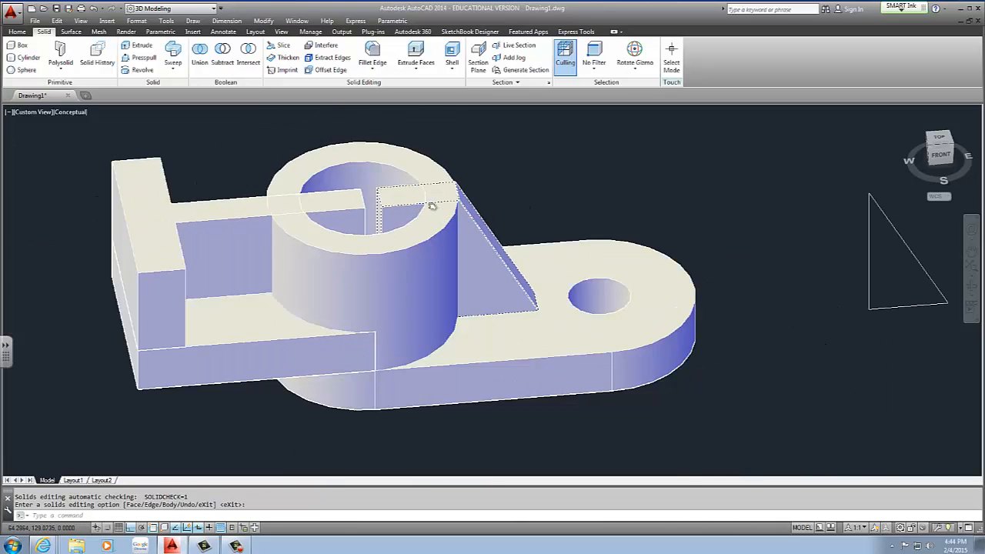
pyautogui.scroll(3, 462, 185)
pyautogui.scroll(2, 479, 175)
pyautogui.keyDown('shift'); pyautogui.moveTo(462, 198); pyautogui.dragTo(380, 192, button='middle'); pyautogui.keyUp('shift')
pyautogui.press('Return')
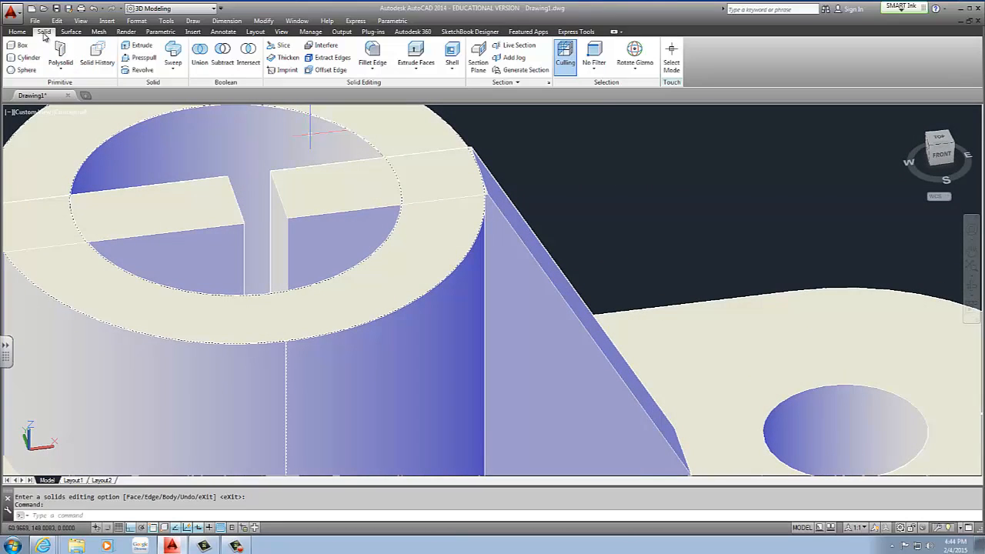
pyautogui.click(416, 68)
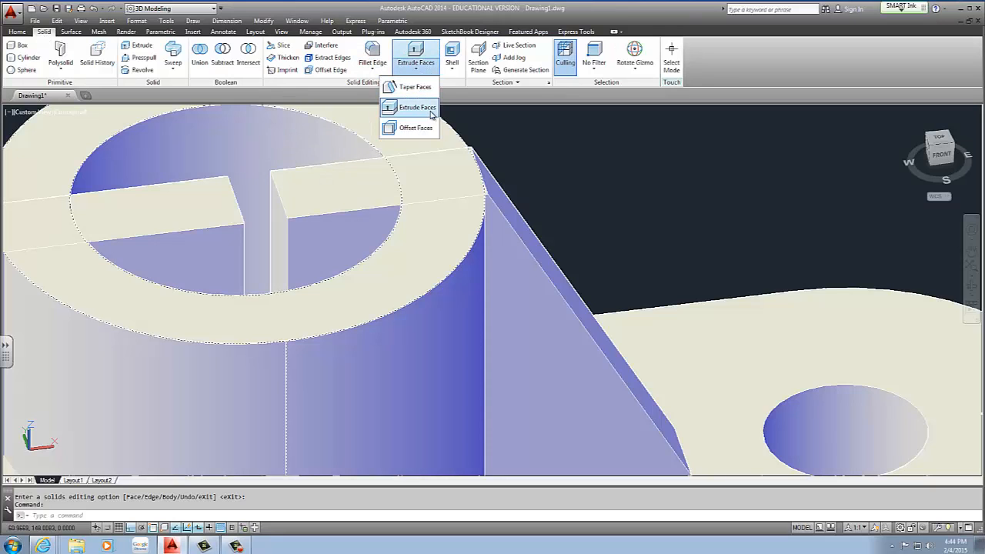
pyautogui.click(570, 171)
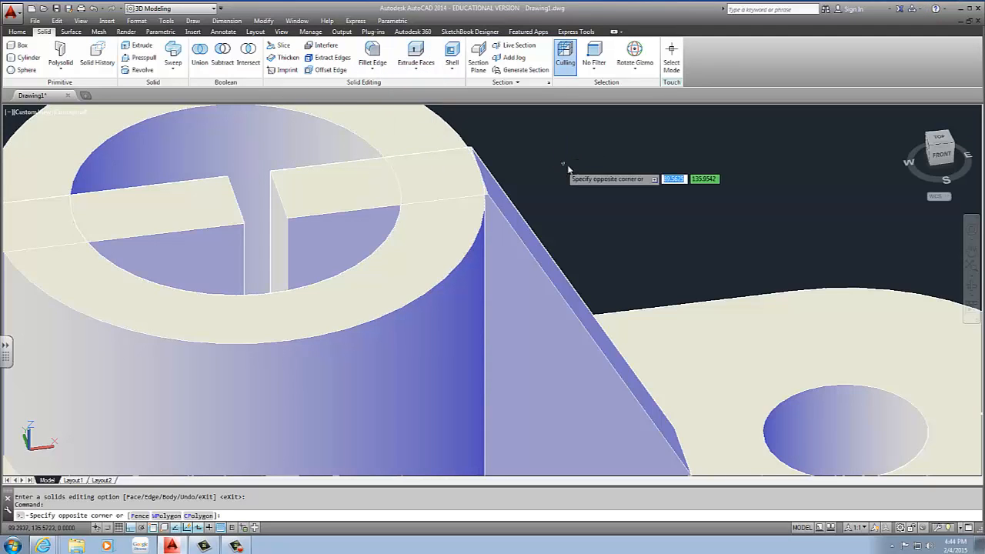
pyautogui.press('Escape')
# Examine where the extended rib and the T-shaped solid's stem pass through the cylinder wall.
pyautogui.scroll(3, 485, 192)
pyautogui.scroll(3, 485, 192)
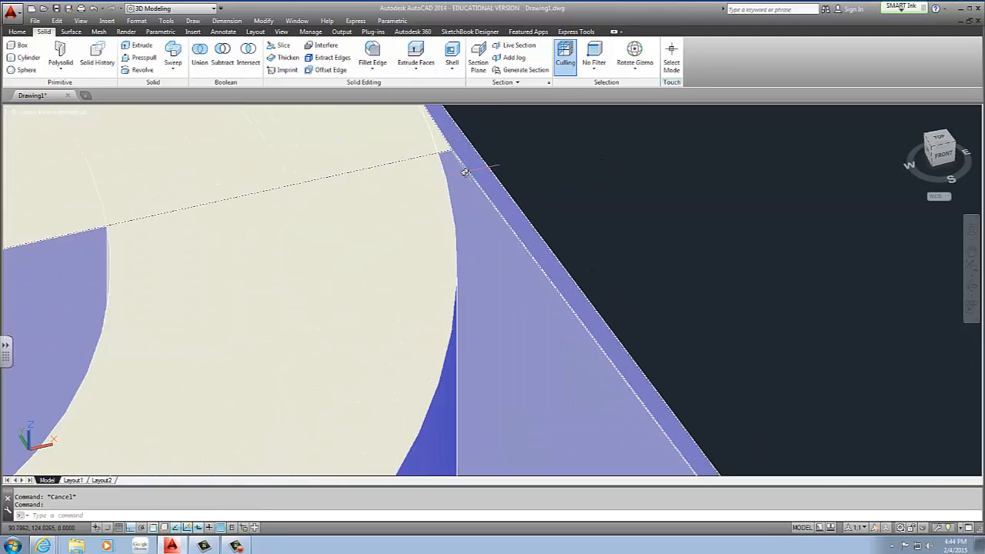
pyautogui.scroll(-6, 451, 163)
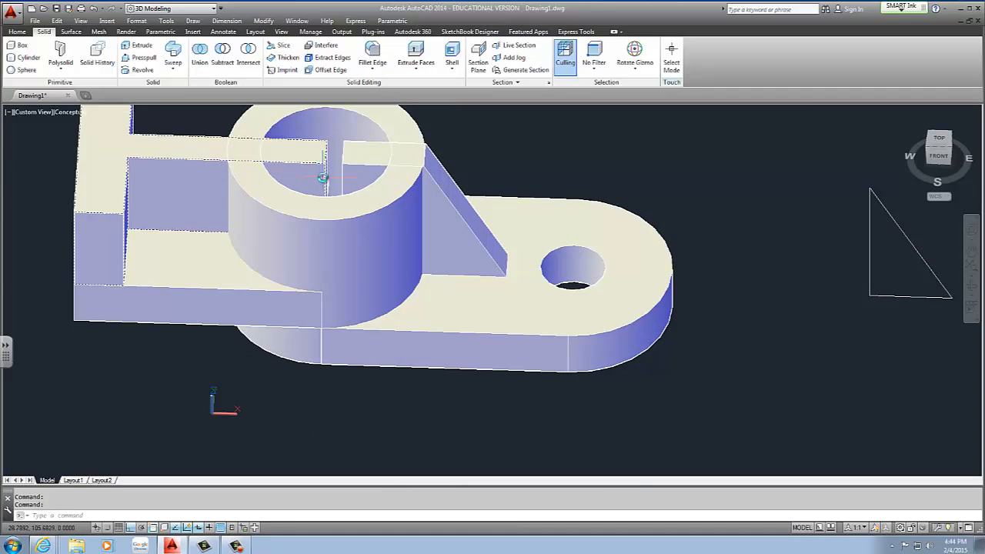
pyautogui.keyDown('shift'); pyautogui.moveTo(469, 178); pyautogui.dragTo(442, 206, button='middle'); pyautogui.keyUp('shift')
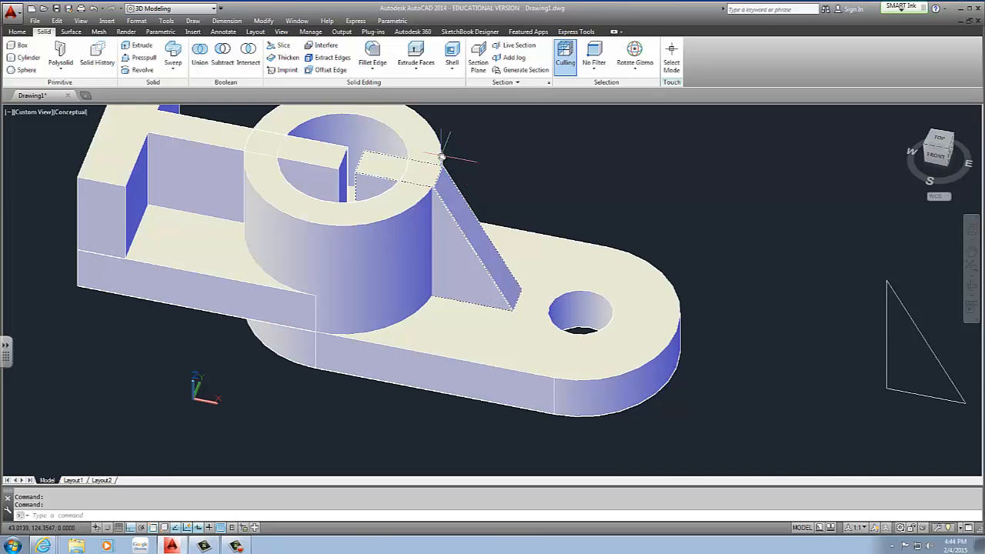
pyautogui.scroll(3, 442, 158)
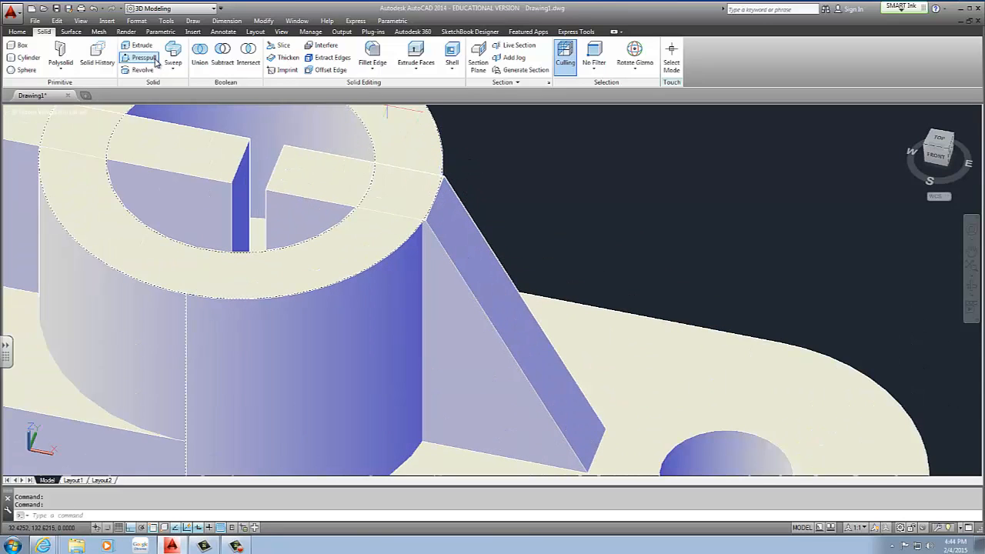
pyautogui.click(237, 545)
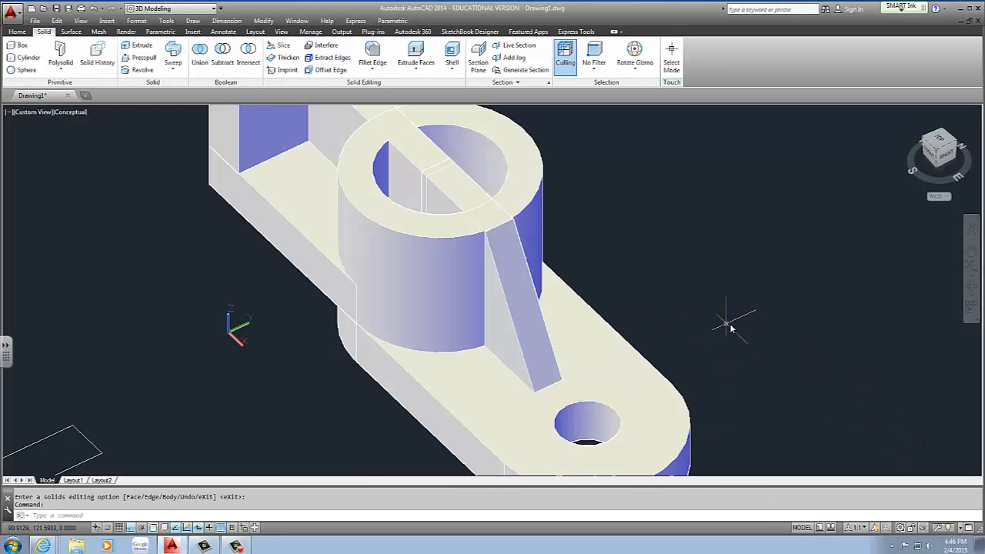
pyautogui.scroll(-5, 605, 325)
pyautogui.scroll(4, 605, 326)
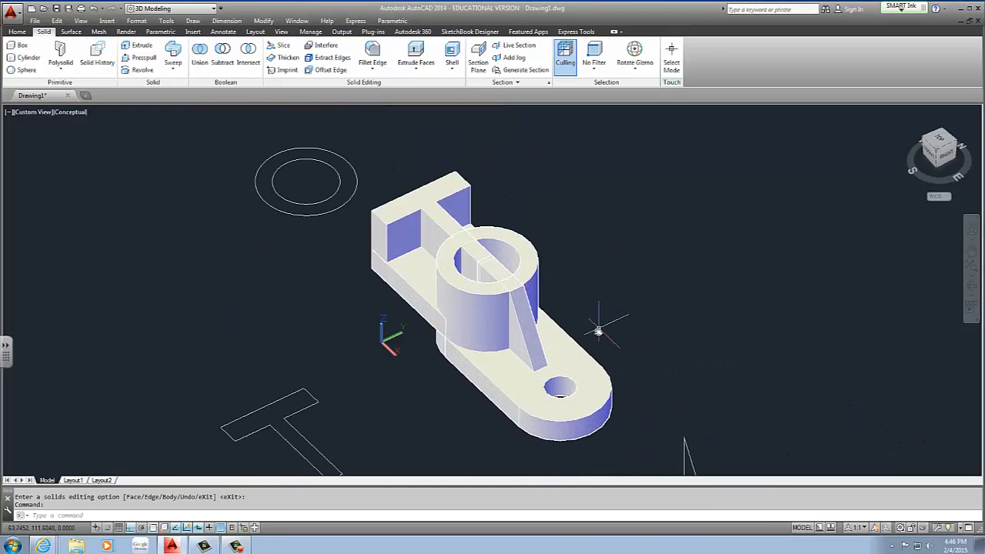
pyautogui.moveTo(605, 326); pyautogui.dragTo(481, 266, button='middle')
pyautogui.click(524, 166)
pyautogui.click(424, 191)
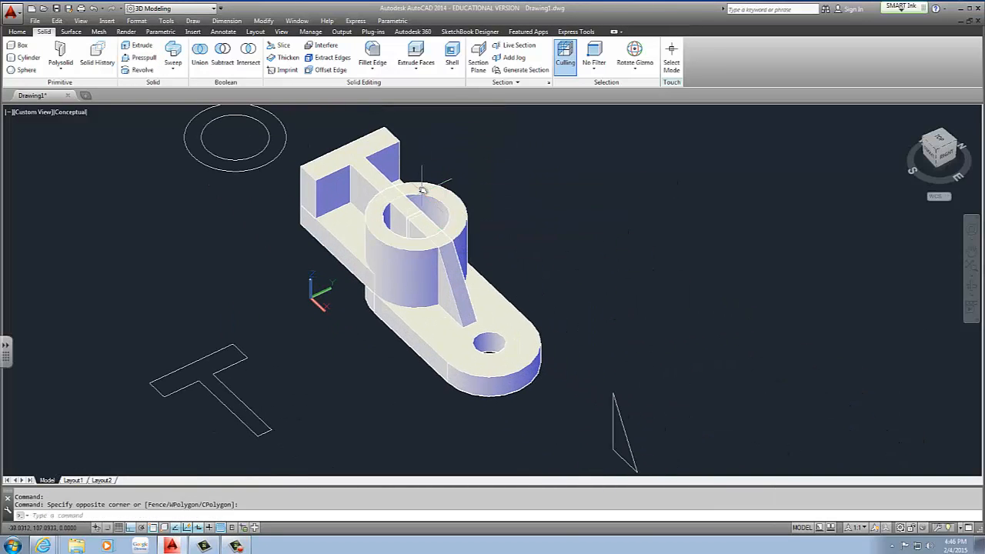
pyautogui.click(373, 167)
pyautogui.click(420, 204)
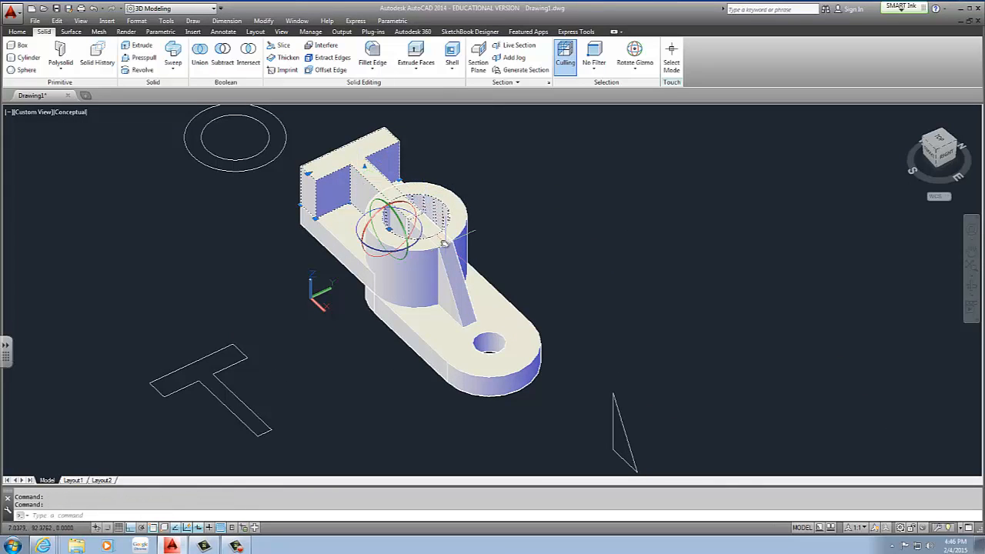
pyautogui.click(481, 299)
pyautogui.press('Escape')
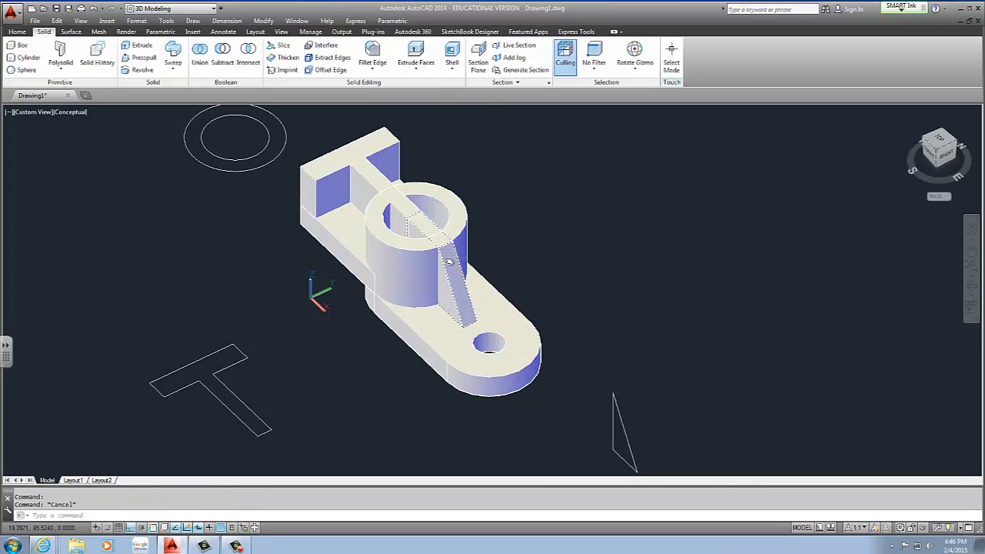
# Copy all five bracket solids together along the Y axis into the empty area away from the original.
pyautogui.click(449, 266)
pyautogui.click(454, 219)
pyautogui.click(355, 176)
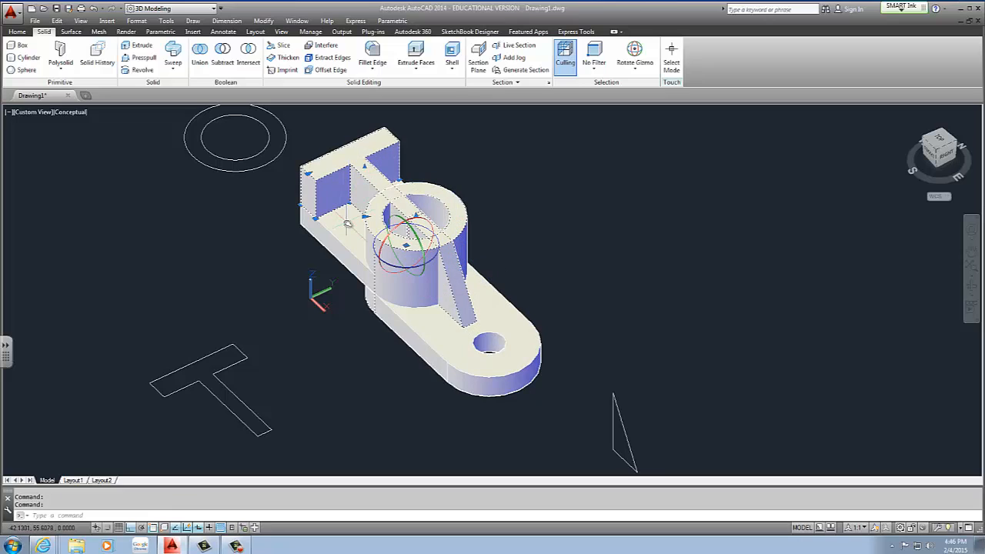
pyautogui.click(347, 223)
pyautogui.click(464, 336)
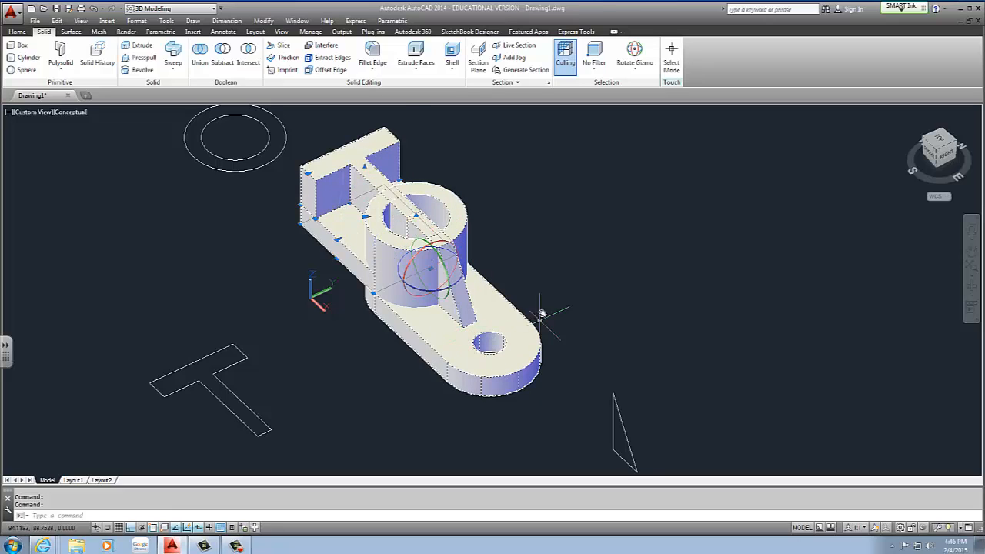
pyautogui.click(17, 31)
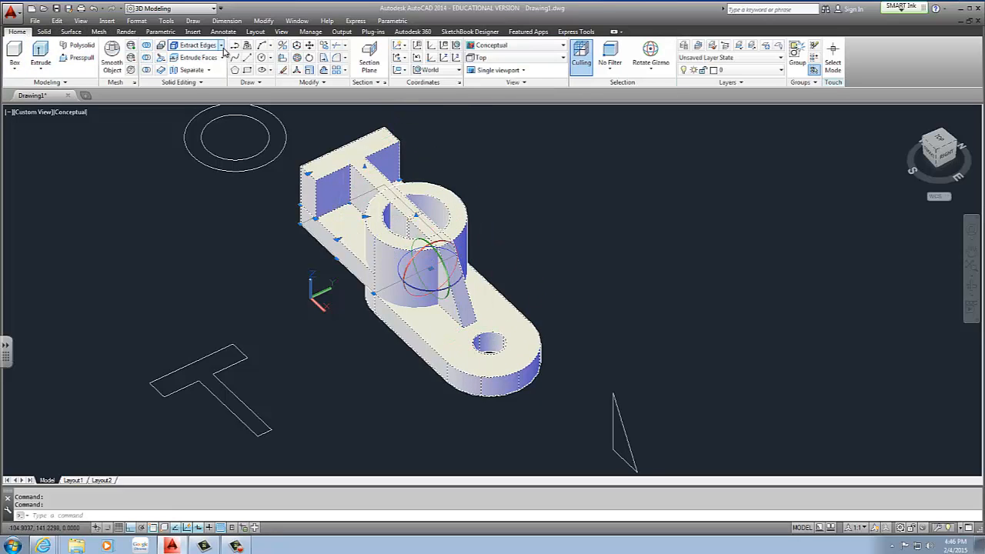
pyautogui.moveTo(508, 210); pyautogui.dragTo(416, 321, button='middle')
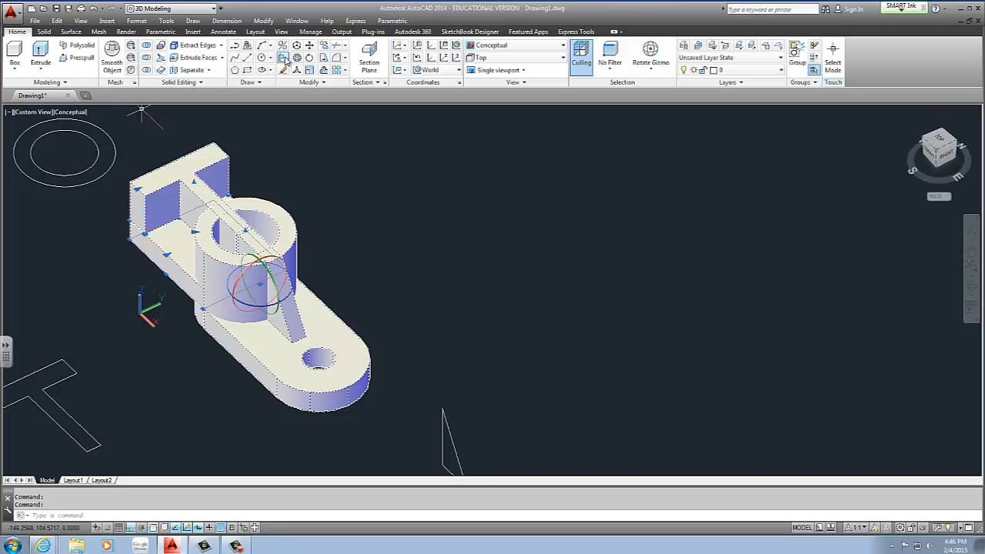
pyautogui.click(324, 47)
pyautogui.scroll(-2, 345, 150)
pyautogui.moveTo(345, 150); pyautogui.dragTo(135, 189, button='middle')
pyautogui.click(167, 251)
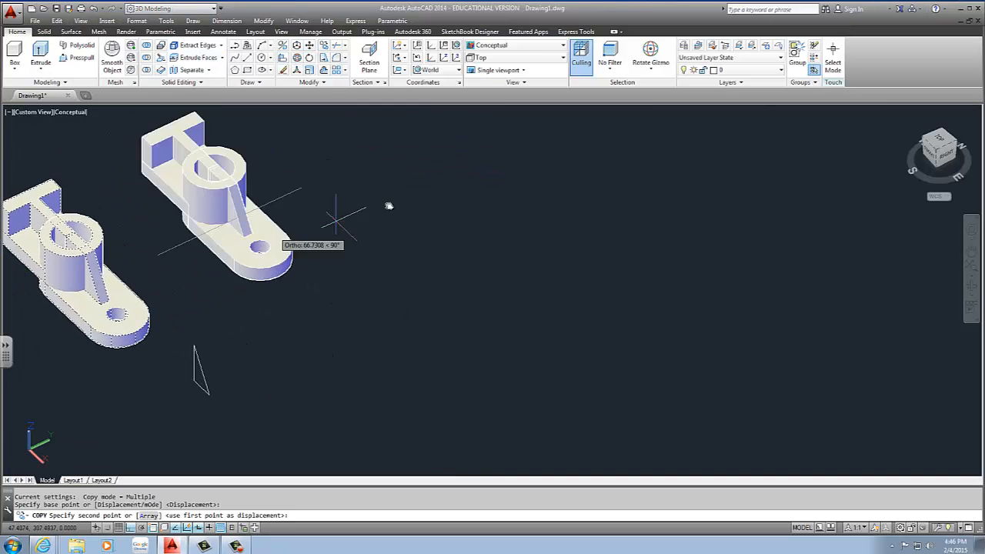
pyautogui.scroll(-4, 398, 202)
pyautogui.moveTo(400, 202); pyautogui.dragTo(387, 237, button='middle')
pyautogui.click(420, 222)
pyautogui.press('Escape')
pyautogui.press('Escape')
# Delete all the solids of the copied bracket, keeping the original next to its 2D profiles.
pyautogui.scroll(5, 336, 181)
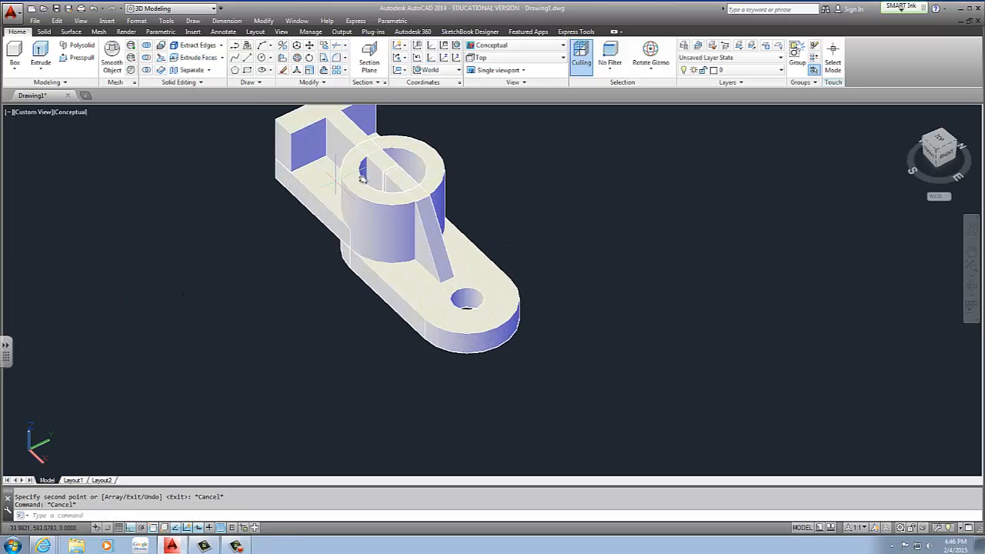
pyautogui.moveTo(438, 121); pyautogui.dragTo(411, 138, button='middle')
pyautogui.moveTo(379, 204); pyautogui.dragTo(374, 220, button='middle')
pyautogui.scroll(-4, 374, 220)
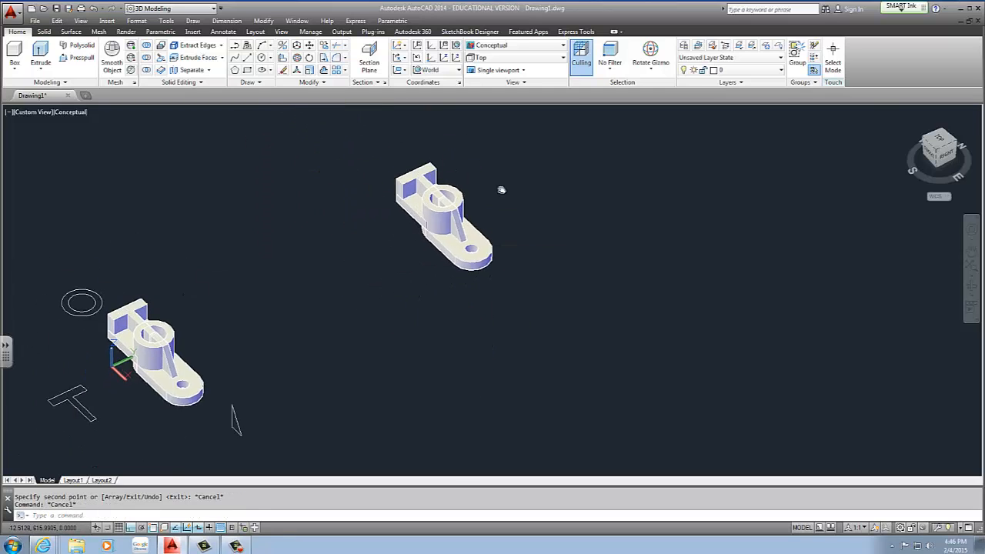
pyautogui.moveTo(246, 291); pyautogui.dragTo(380, 247, button='middle')
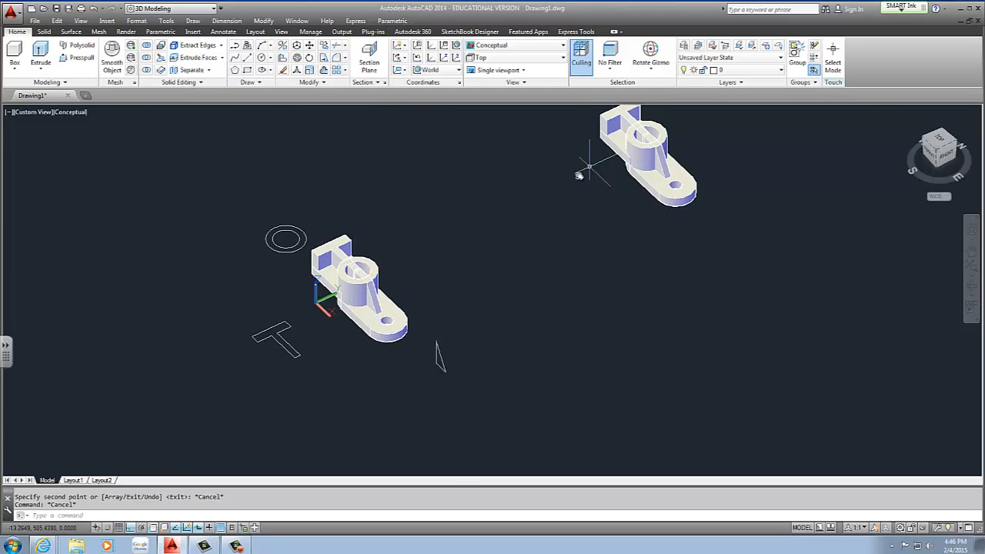
pyautogui.click(681, 144)
pyautogui.click(491, 284)
pyautogui.press('Delete')
pyautogui.scroll(2, 505, 246)
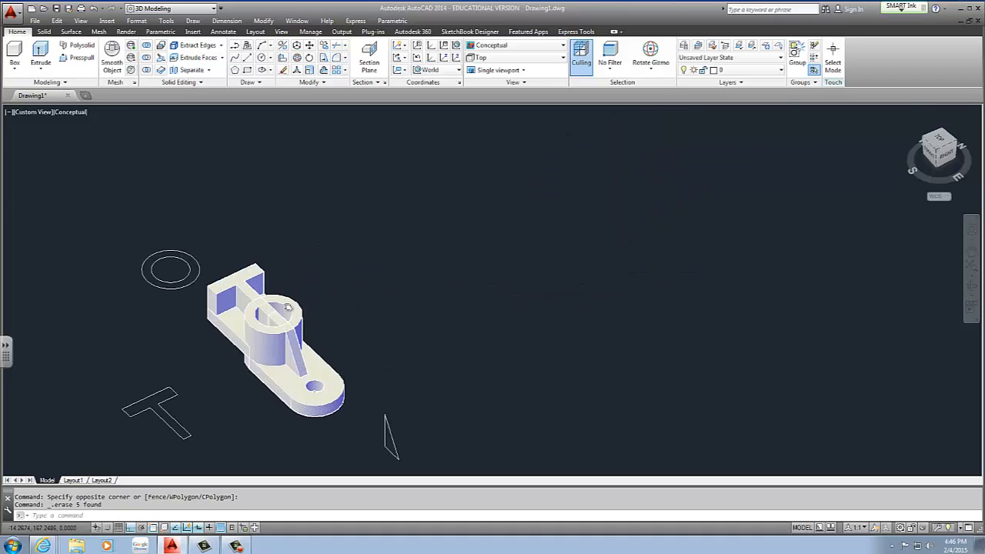
# Examine the T-shaped solid's flat back face and the rectangular block beneath it from the rear of the bracket.
pyautogui.scroll(6, 254, 300)
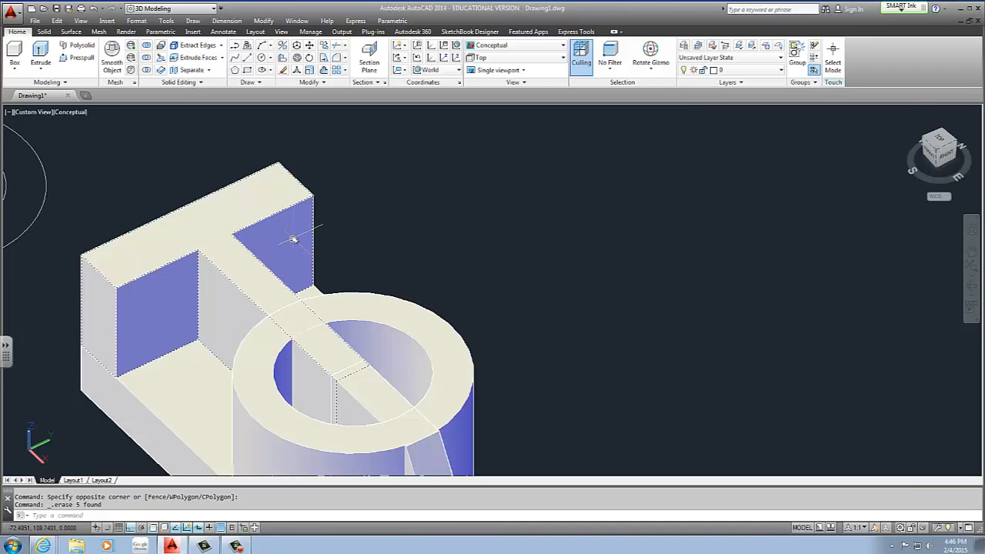
pyautogui.scroll(-4, 294, 240)
pyautogui.press('Escape')
pyautogui.keyDown('shift'); pyautogui.moveTo(304, 286); pyautogui.dragTo(407, 278, button='middle'); pyautogui.keyUp('shift')
pyautogui.scroll(5, 313, 297)
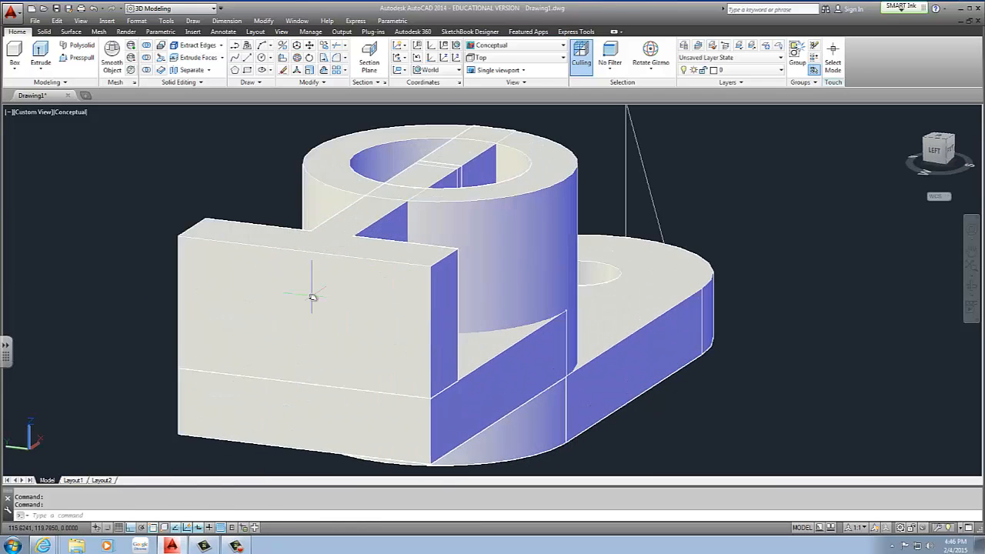
pyautogui.click(44, 33)
pyautogui.click(18, 32)
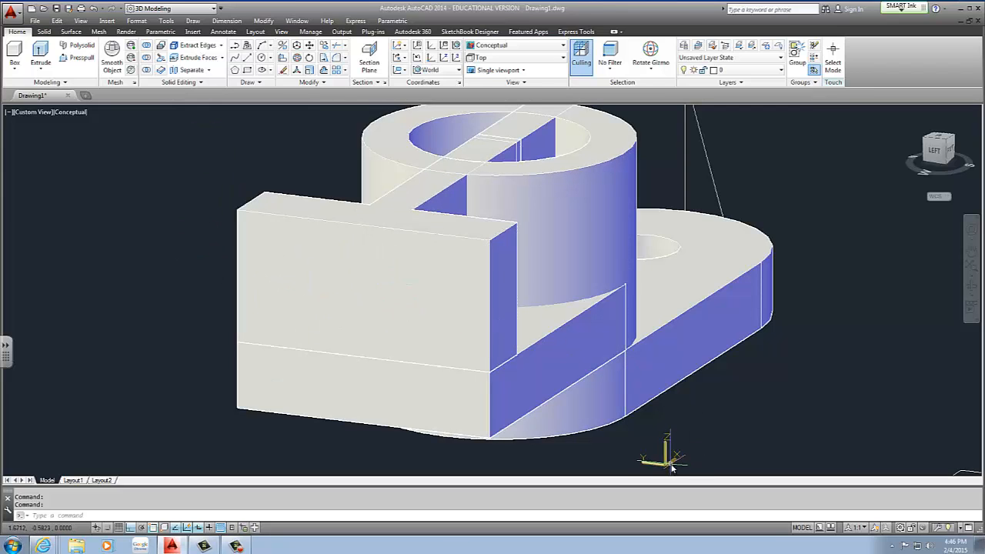
pyautogui.moveTo(651, 451); pyautogui.dragTo(697, 409, button='middle')
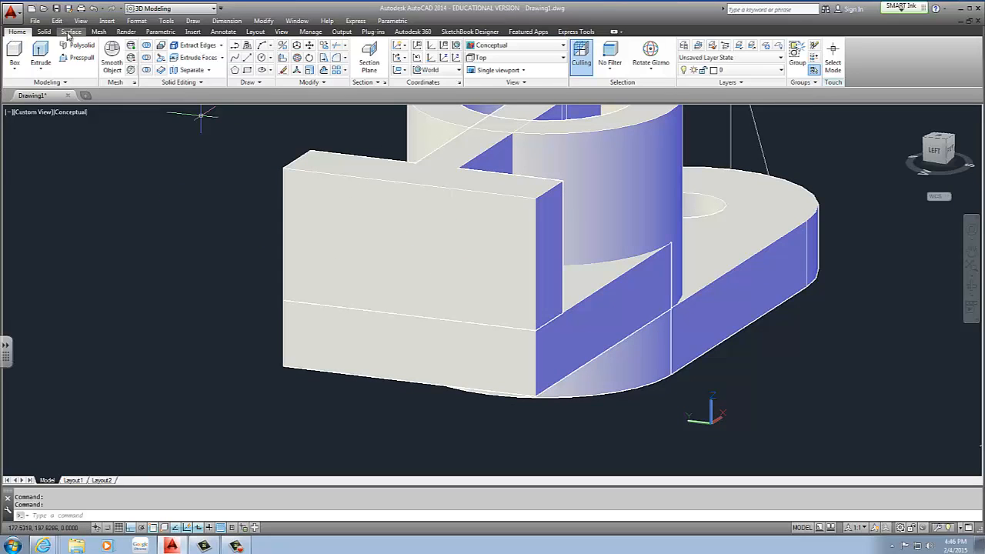
# Switch to the Left orthographic view so the T-shaped solid's back face is seen straight on.
pyautogui.click(282, 32)
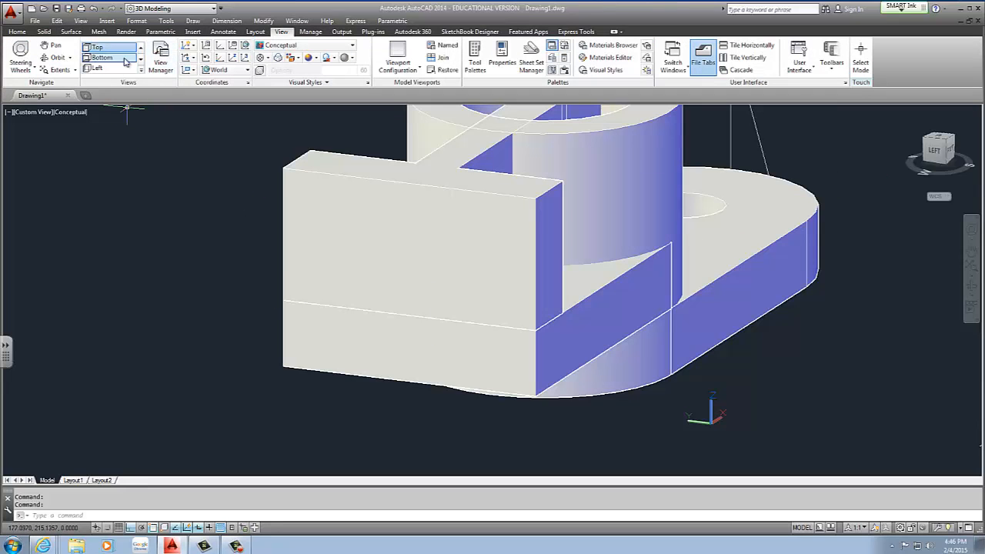
pyautogui.click(97, 68)
pyautogui.scroll(4, 774, 286)
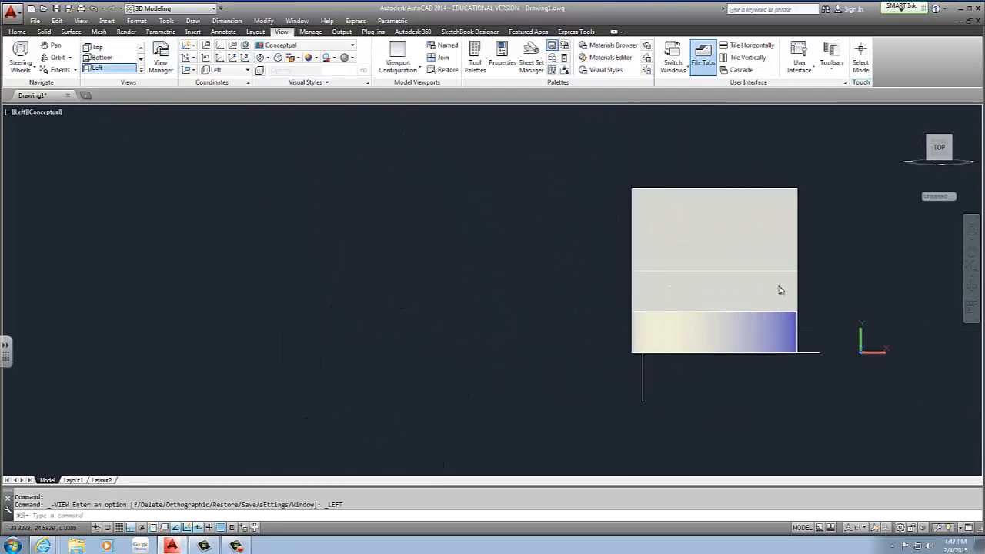
pyautogui.scroll(-2, 698, 224)
pyautogui.scroll(-4, 696, 218)
pyautogui.scroll(3, 793, 214)
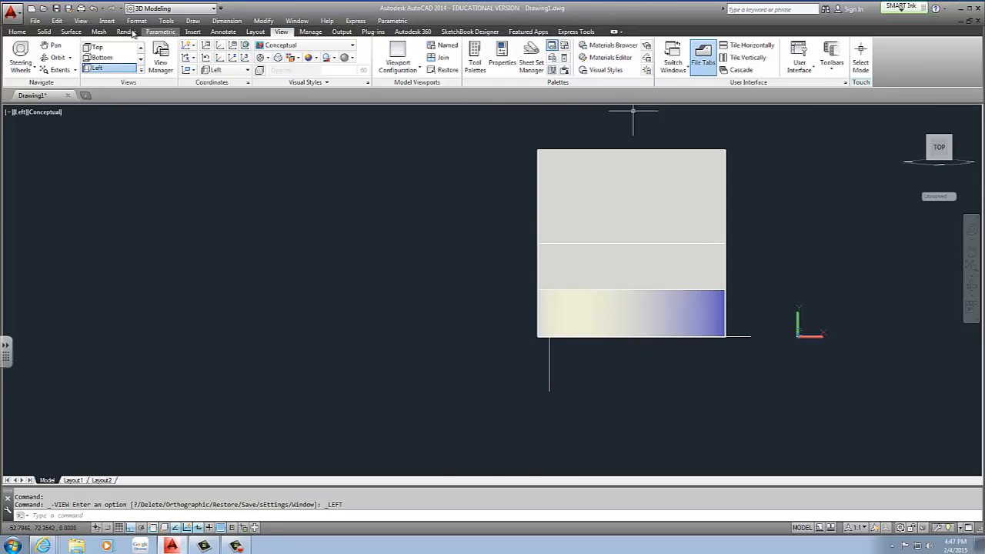
# Align the UCS with the current Left view using the UCS View option.
pyautogui.click(19, 31)
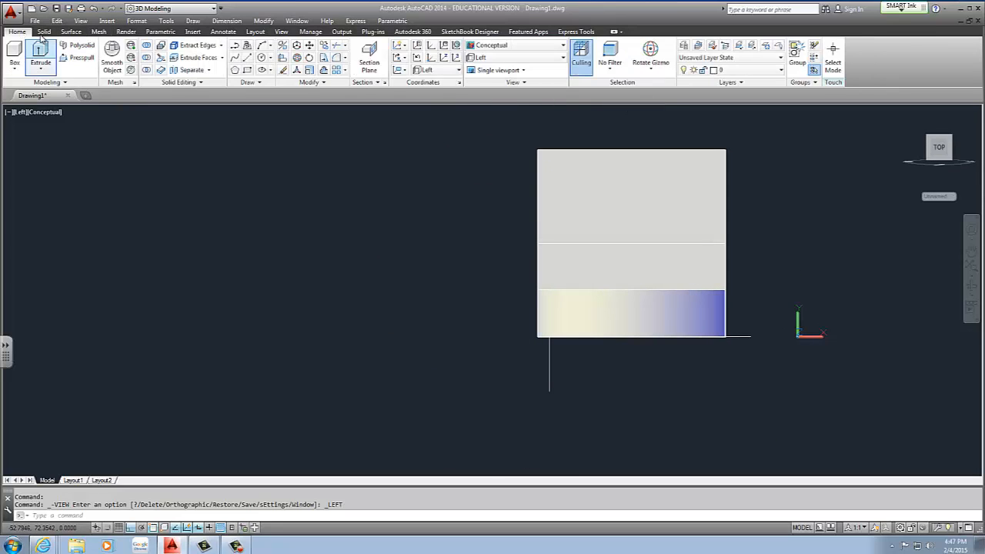
pyautogui.click(432, 71)
pyautogui.click(426, 120)
pyautogui.click(367, 150)
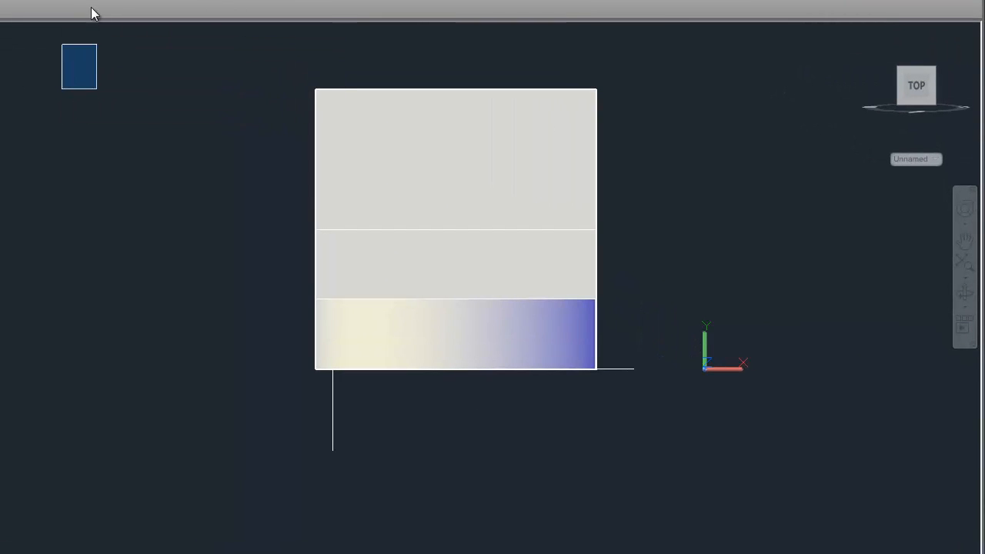
pyautogui.click(106, 1)
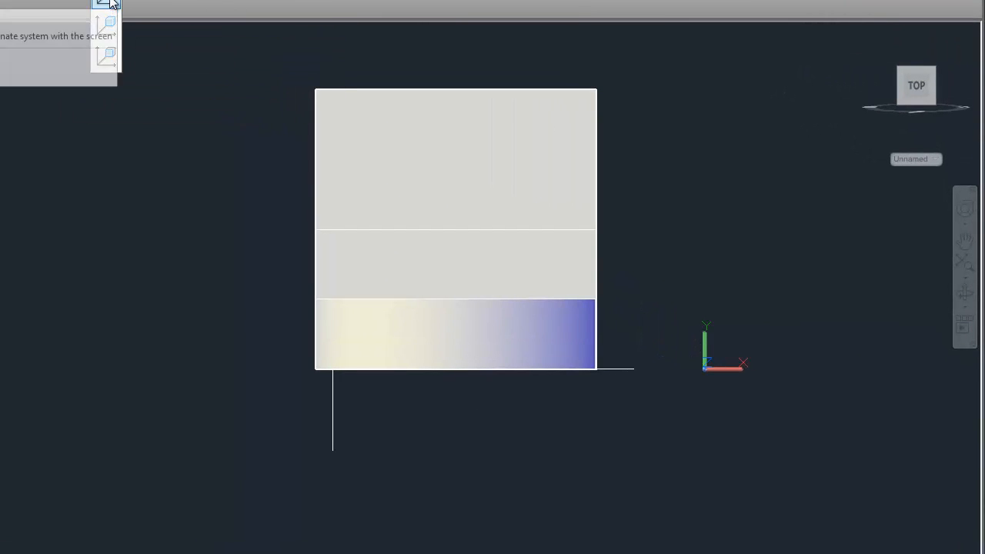
pyautogui.press('Escape')
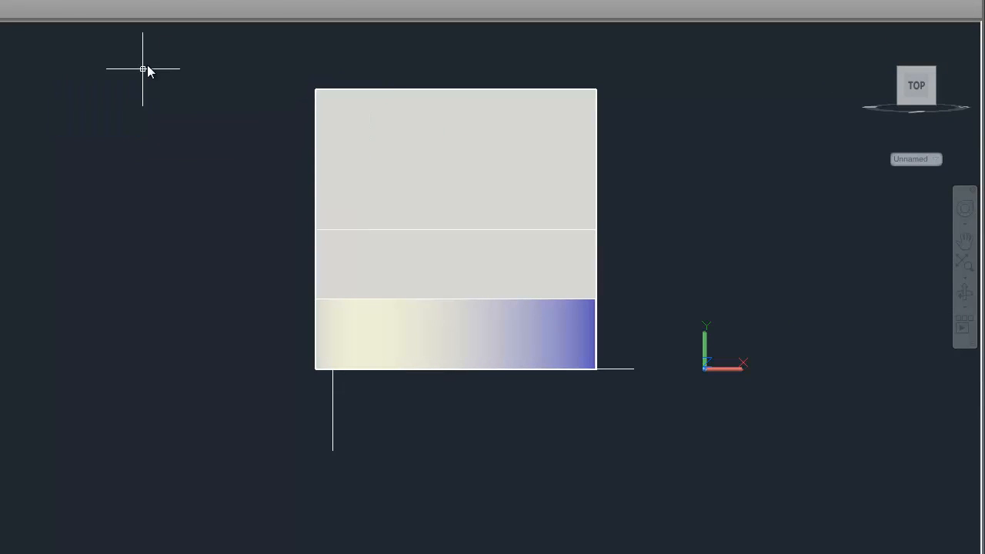
pyautogui.click(161, 2)
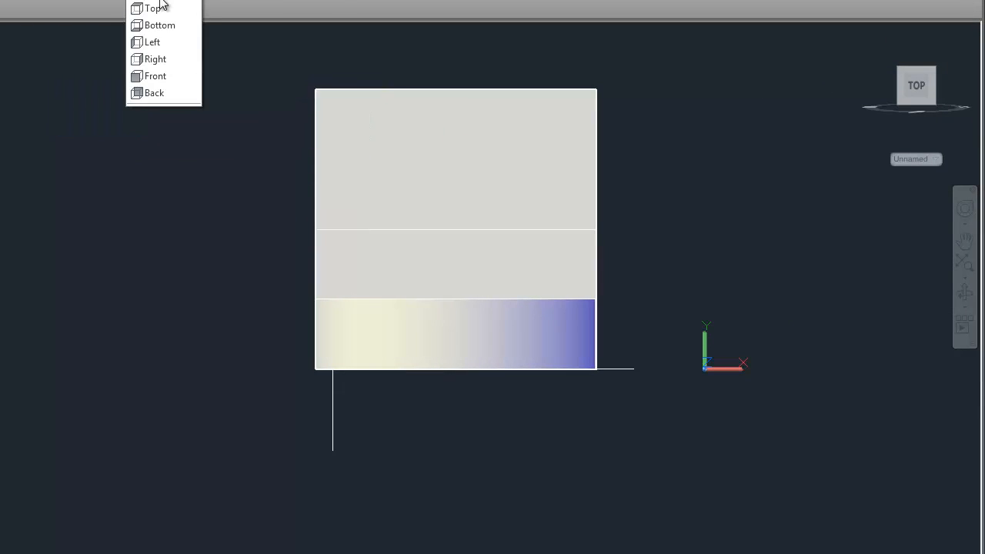
pyautogui.click(158, 44)
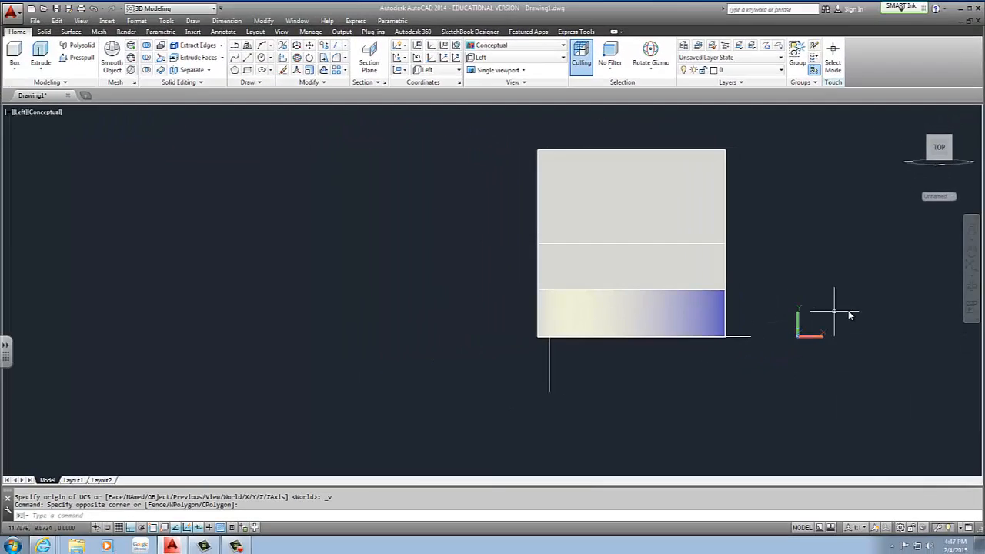
# Draw a circle of diameter 16 centred on an upper outer corner of the T-shaped solid's back face.
pyautogui.scroll(4, 850, 310)
pyautogui.scroll(-3, 704, 286)
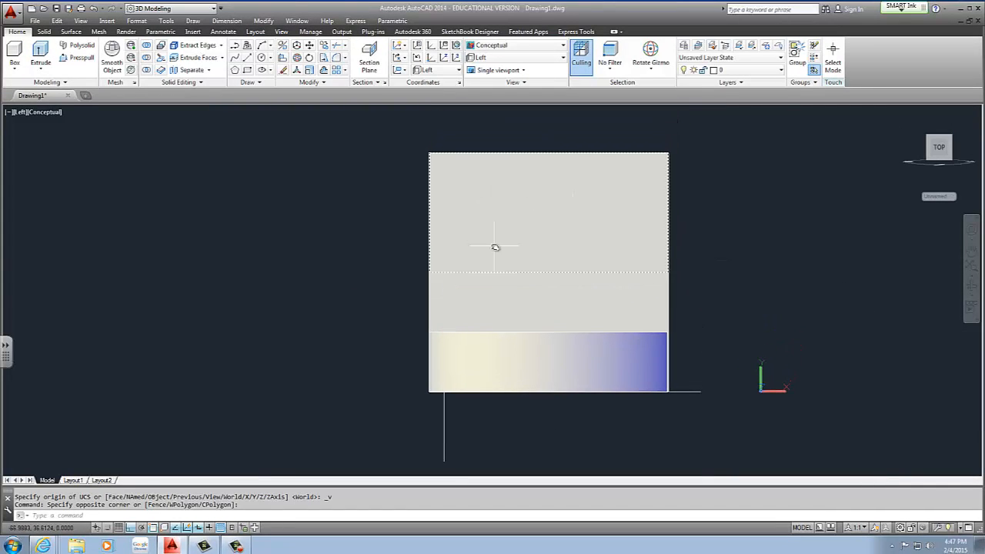
pyautogui.keyDown('shift'); pyautogui.moveTo(494, 245); pyautogui.dragTo(473, 255, button='middle'); pyautogui.keyUp('shift')
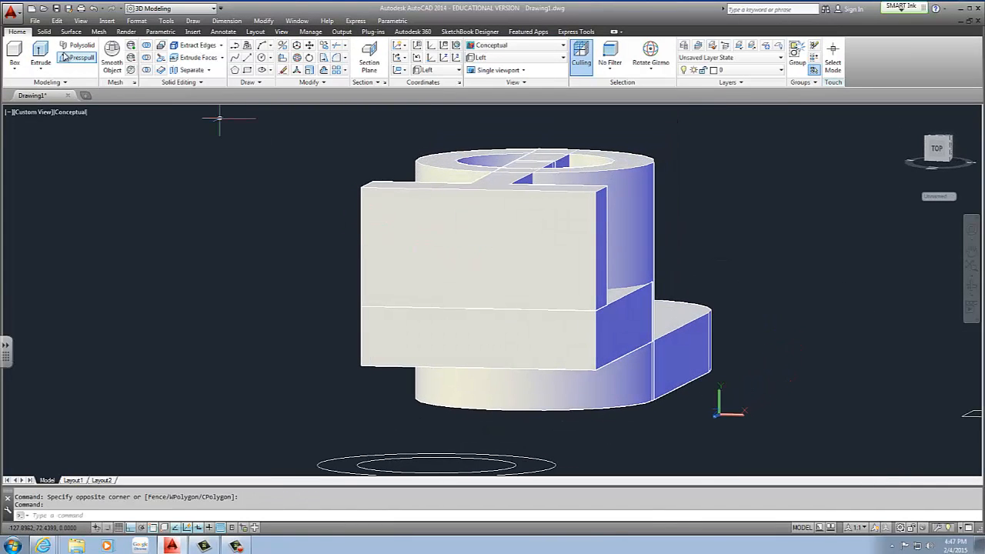
pyautogui.click(262, 57)
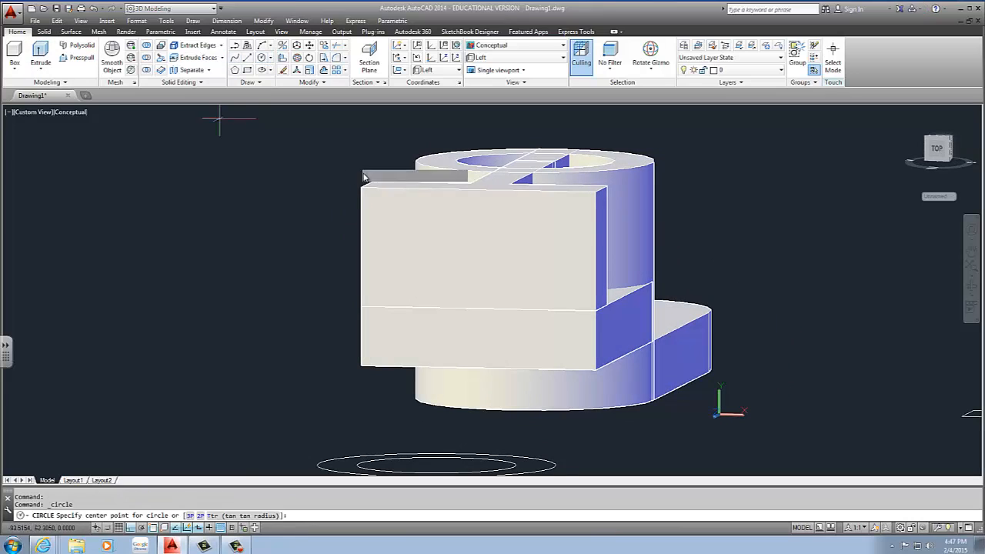
pyautogui.click(362, 185)
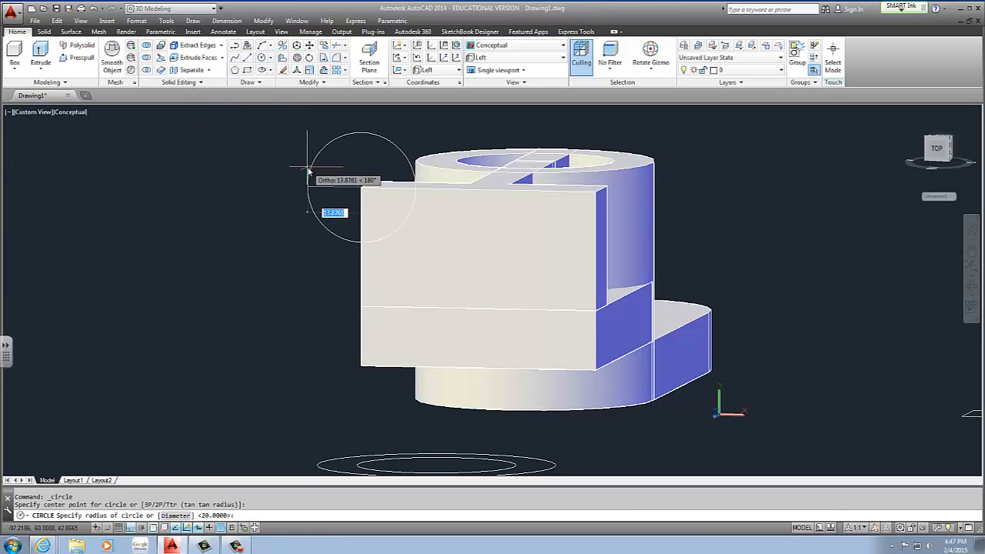
pyautogui.write('d')
pyautogui.press('Return')
pyautogui.write('16')
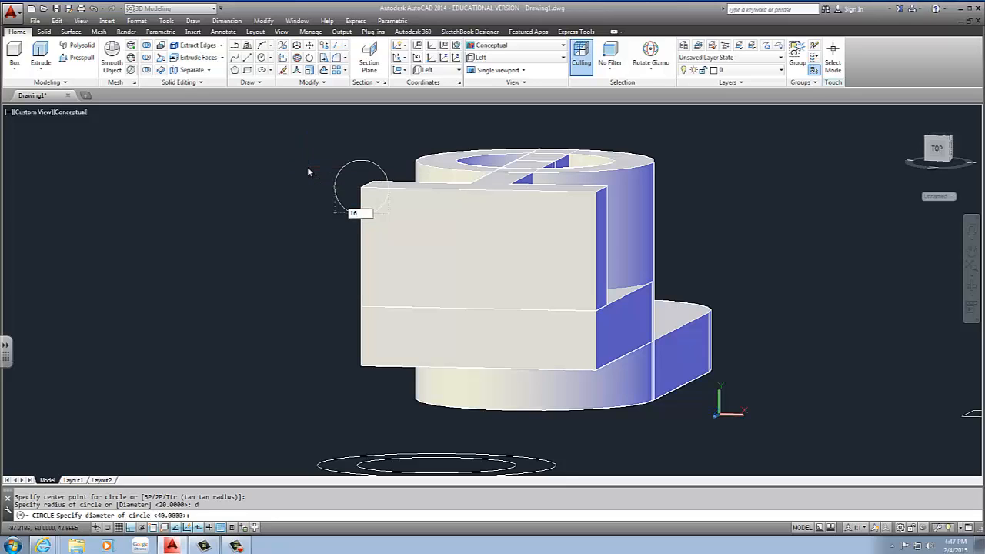
pyautogui.press('Return')
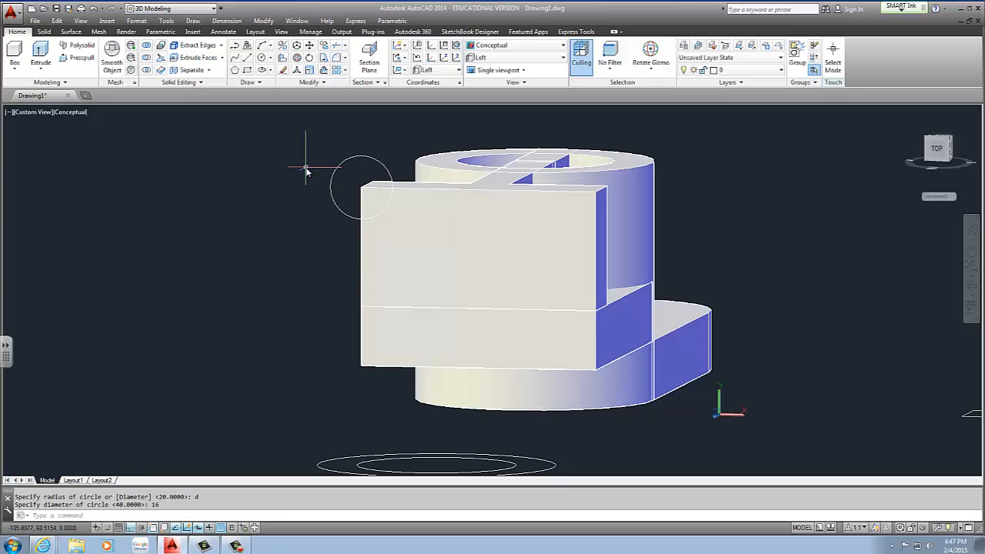
# Move the 16-diameter circle straight down 15 units along the outer edge of the T-shaped solid's back face.
pyautogui.click(341, 143)
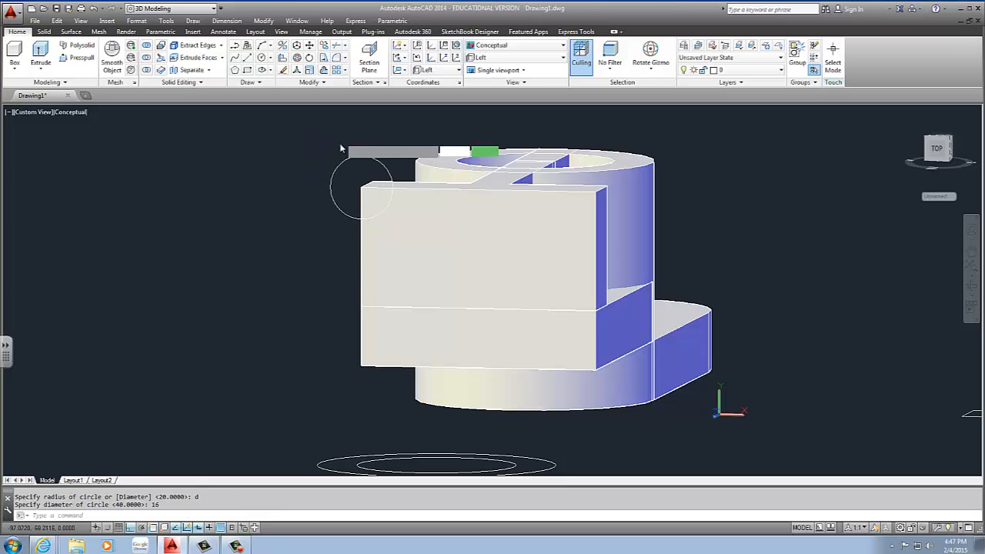
pyautogui.click(316, 178)
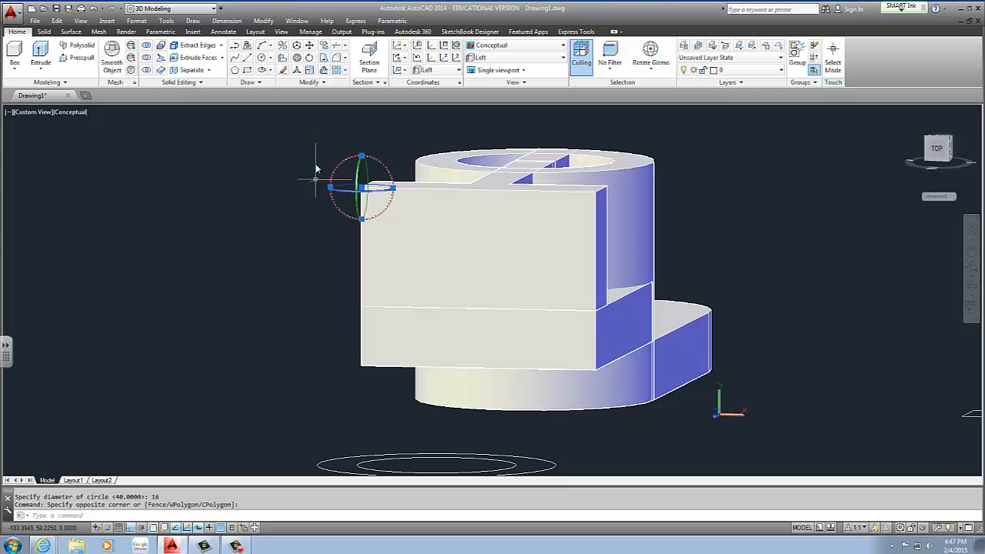
pyautogui.click(310, 46)
pyautogui.click(290, 158)
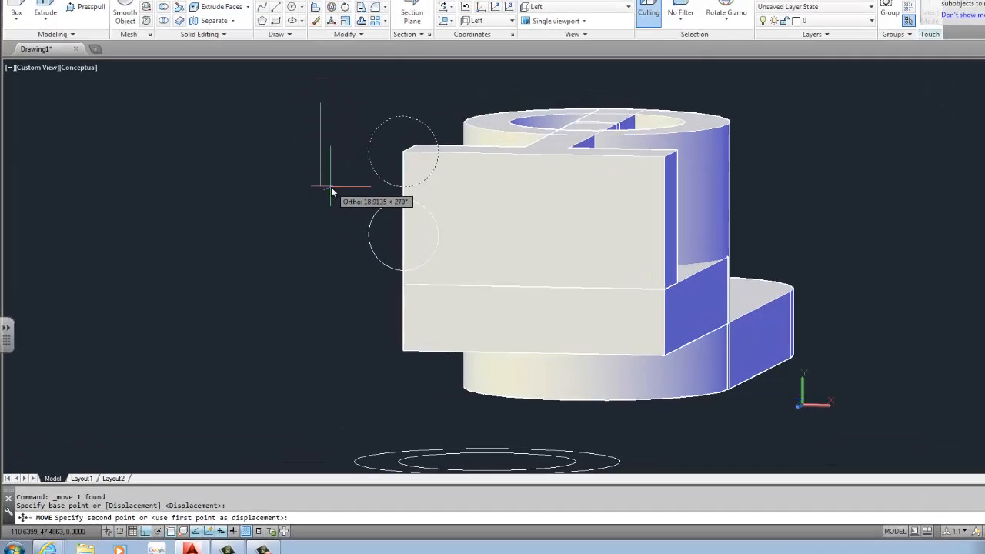
pyautogui.write('15')
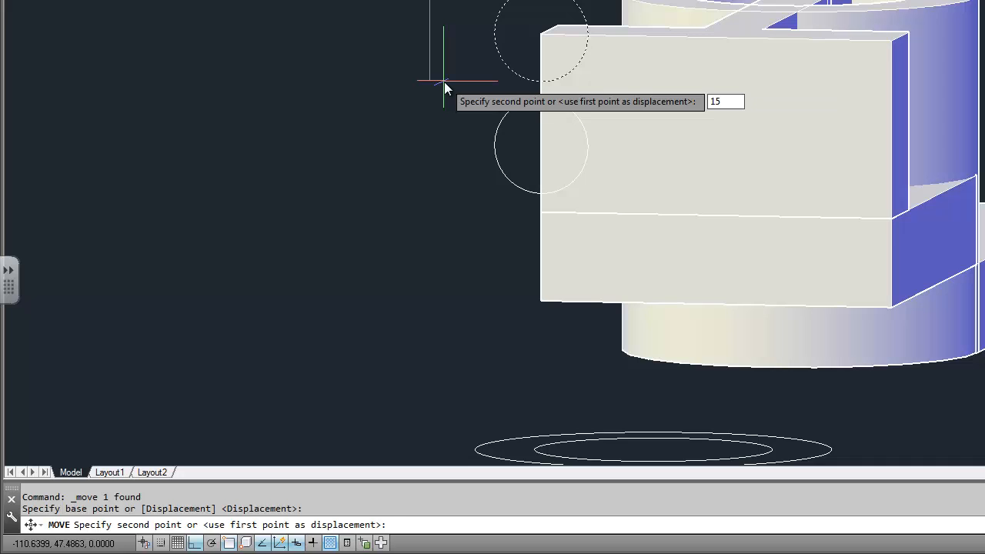
pyautogui.press('Return')
# Move the circle horizontally 12.5 units inward onto the T-shaped solid's back face.
pyautogui.click(512, 47)
pyautogui.click(488, 115)
pyautogui.press('Return')
pyautogui.click(313, 93)
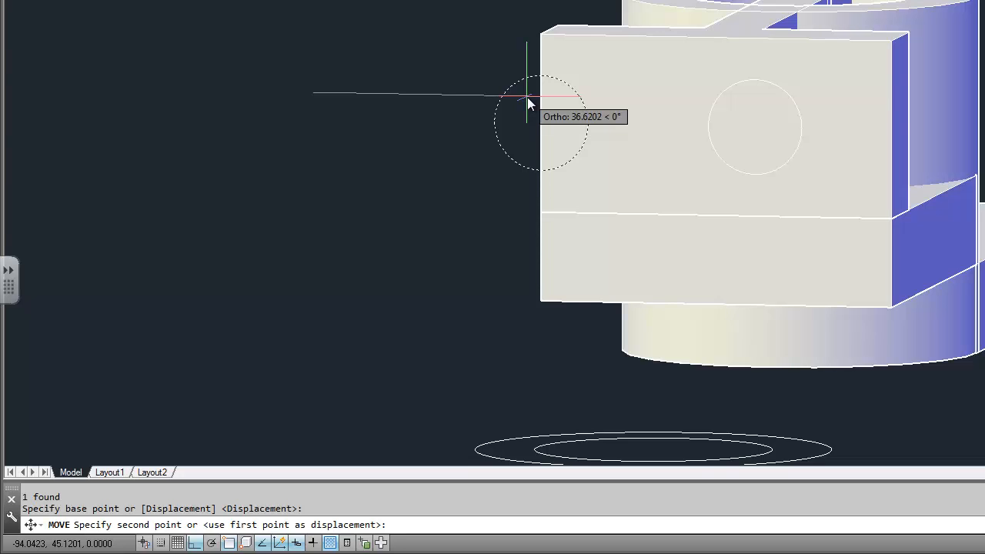
pyautogui.write('12.')
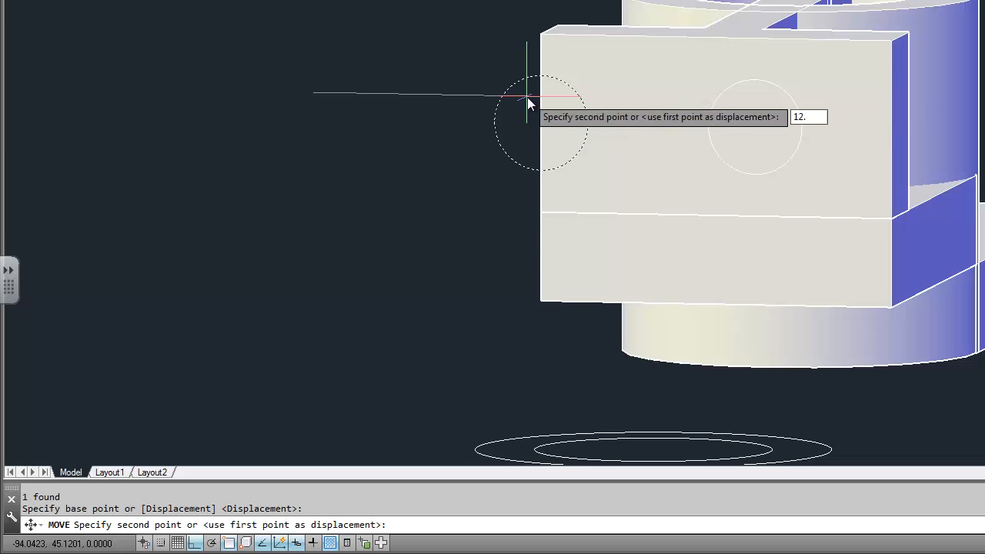
pyautogui.write('5')
pyautogui.press('Return')
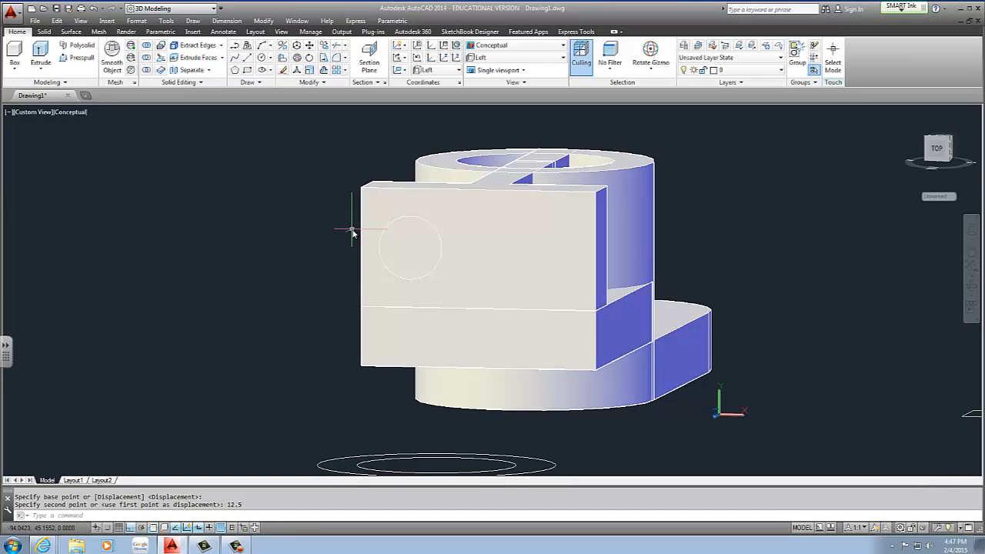
pyautogui.scroll(2, 323, 216)
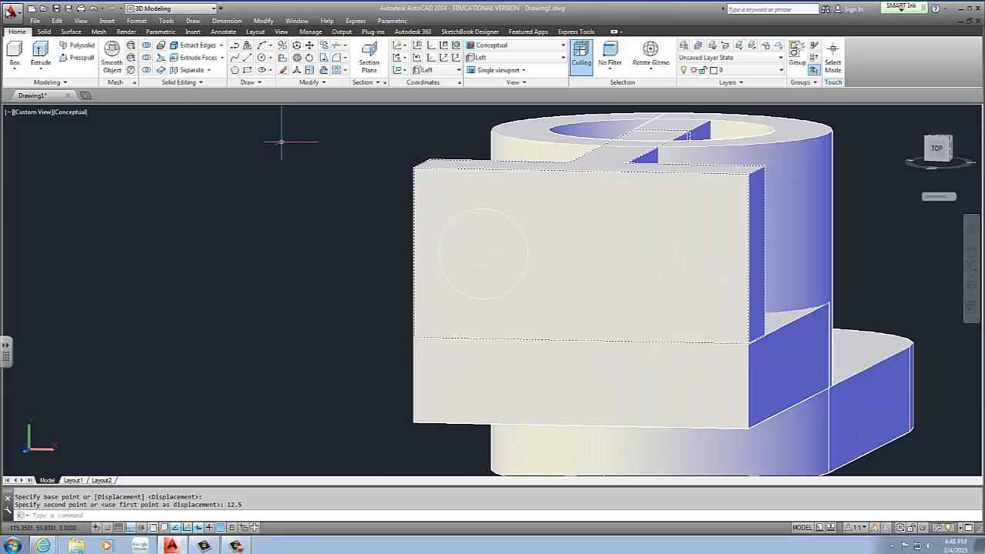
pyautogui.click(40, 54)
pyautogui.press('Escape')
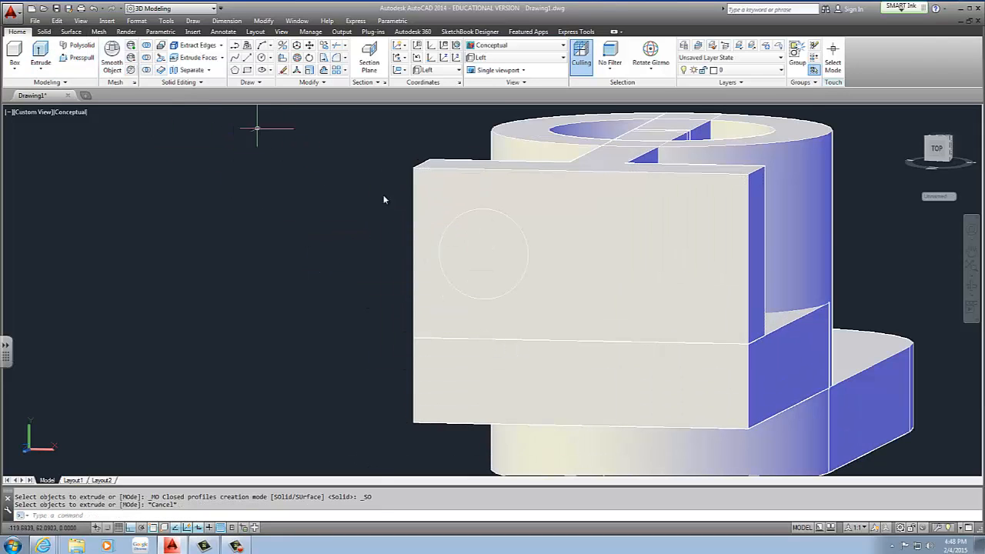
pyautogui.moveTo(385, 198); pyautogui.dragTo(291, 188, button='middle')
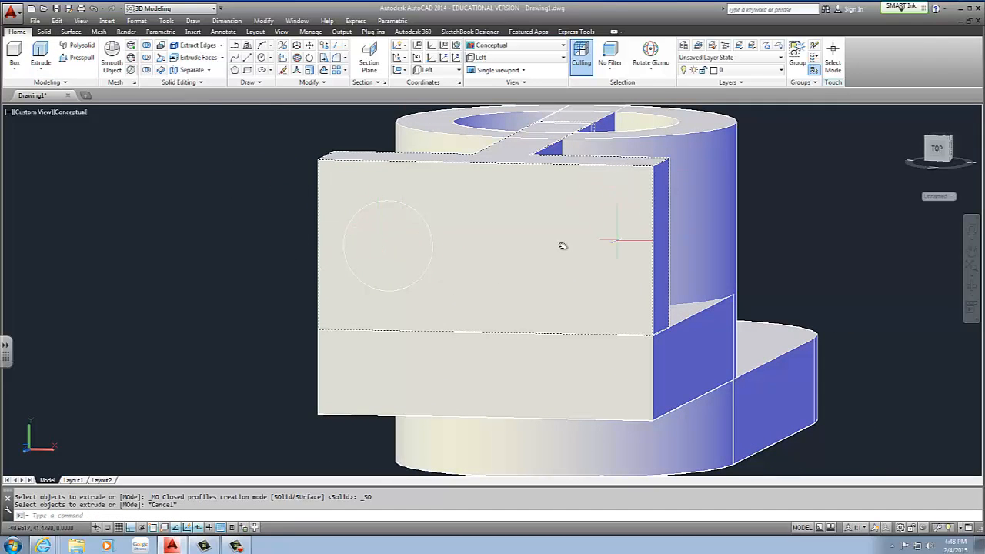
pyautogui.moveTo(297, 249); pyautogui.dragTo(331, 242, button='middle')
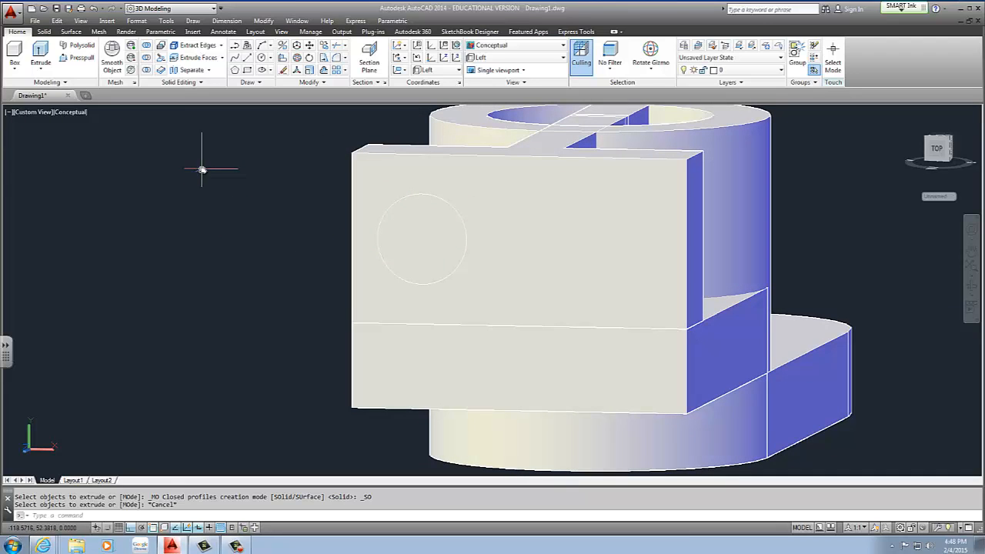
# Extrude the circle into a solid cylinder passing completely through the T-shaped solid's end plate.
pyautogui.click(40, 52)
pyautogui.click(277, 326)
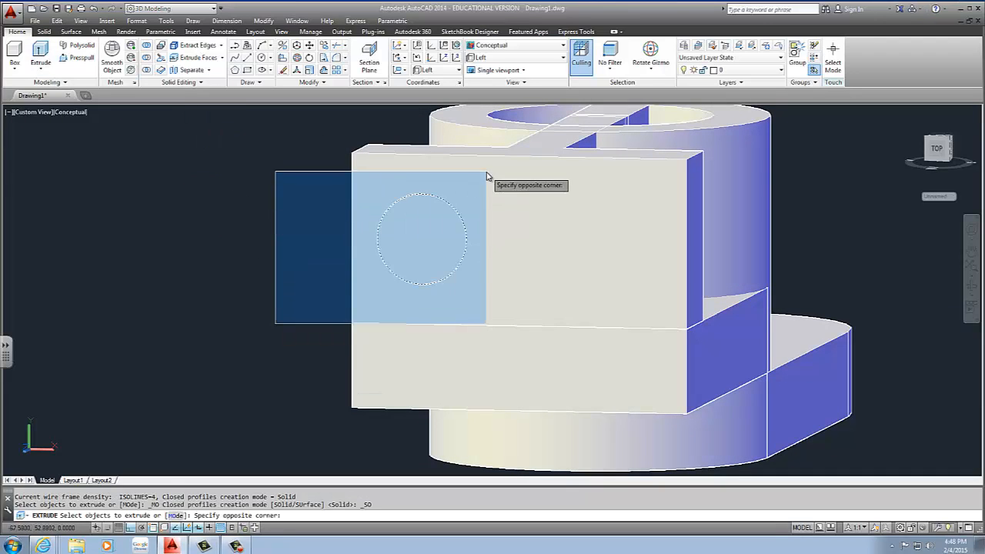
pyautogui.click(489, 181)
pyautogui.scroll(-2, 488, 180)
pyautogui.press('Return')
pyautogui.moveTo(530, 128); pyautogui.dragTo(334, 242, button='middle')
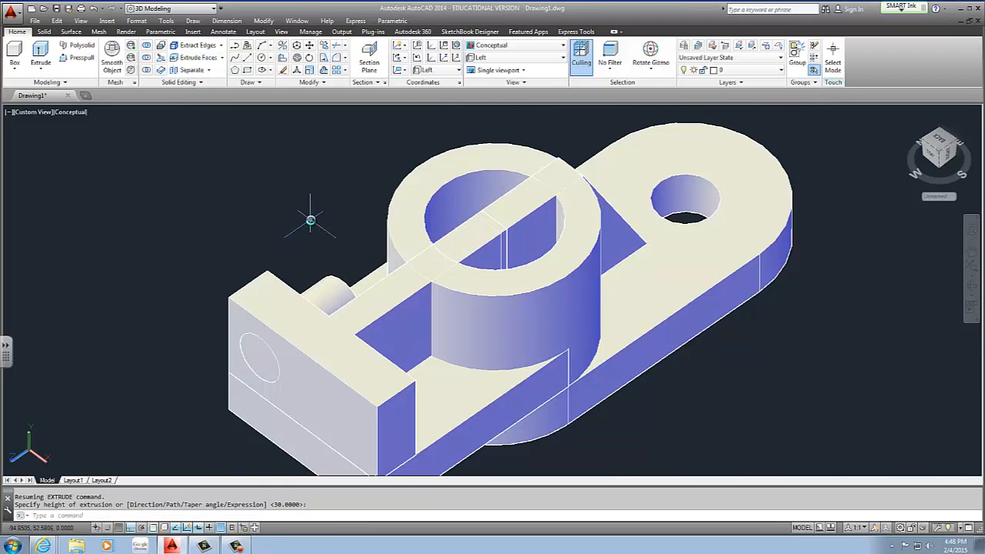
# Mirror the cylinder across the vertical centreline of the T-shaped solid's back face, keeping the original.
pyautogui.keyDown('shift'); pyautogui.moveTo(403, 227); pyautogui.dragTo(393, 203, button='middle'); pyautogui.keyUp('shift')
pyautogui.moveTo(368, 247); pyautogui.dragTo(394, 210, button='middle')
pyautogui.click(365, 228)
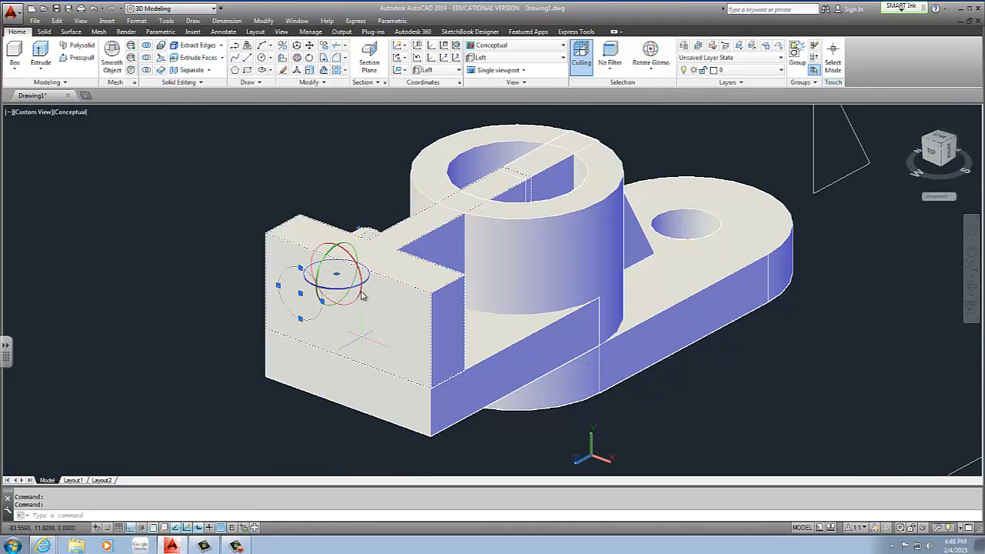
pyautogui.click(328, 82)
pyautogui.click(335, 94)
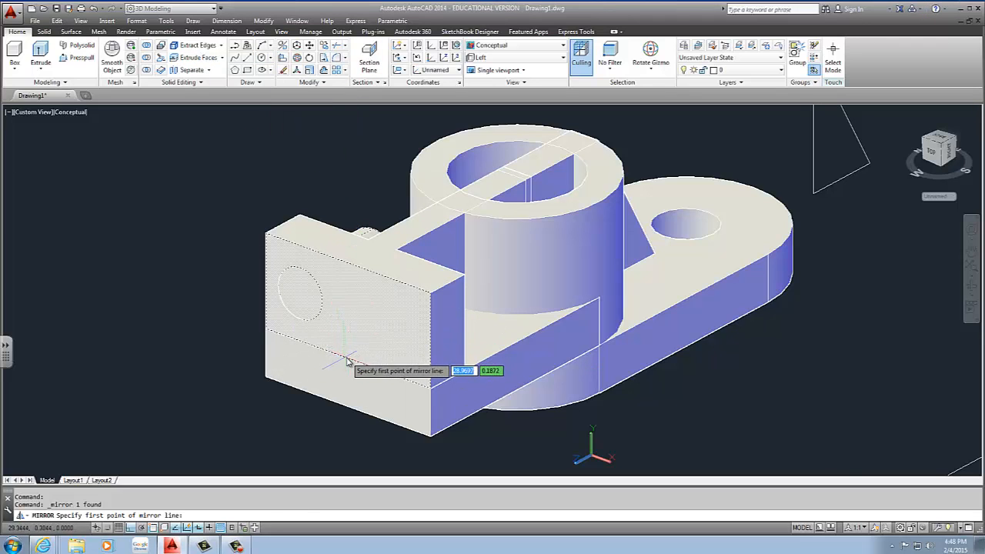
pyautogui.click(347, 357)
pyautogui.click(350, 266)
pyautogui.press('Return')
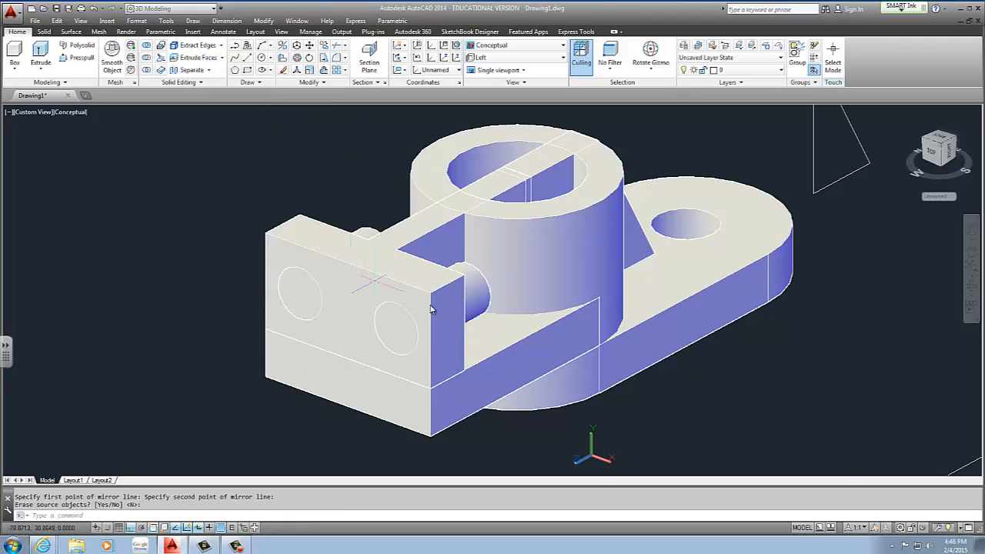
# Subtract both cylinders from the T-shaped solid to cut two through holes in its end plate.
pyautogui.click(160, 57)
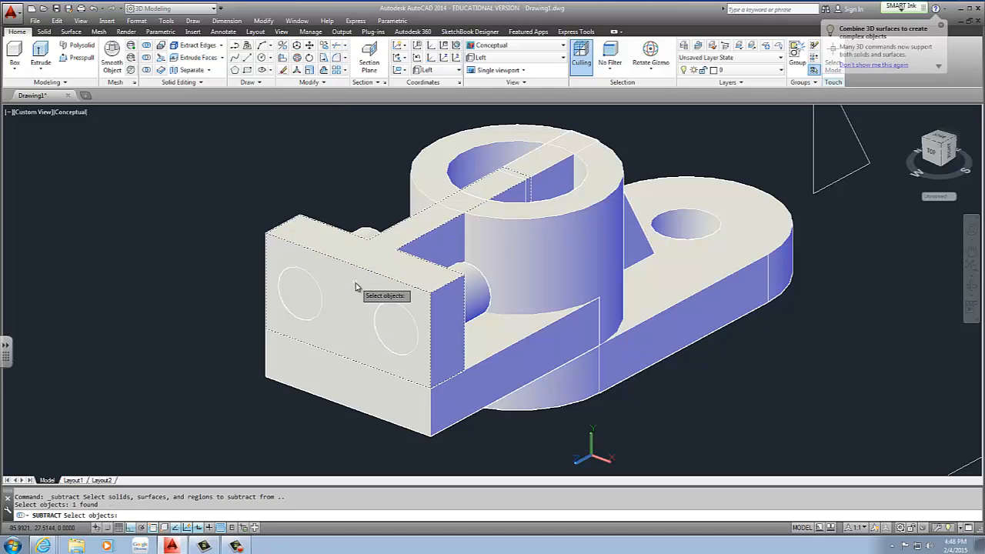
pyautogui.click(314, 271)
pyautogui.press('Return')
pyautogui.click(368, 239)
pyautogui.click(466, 279)
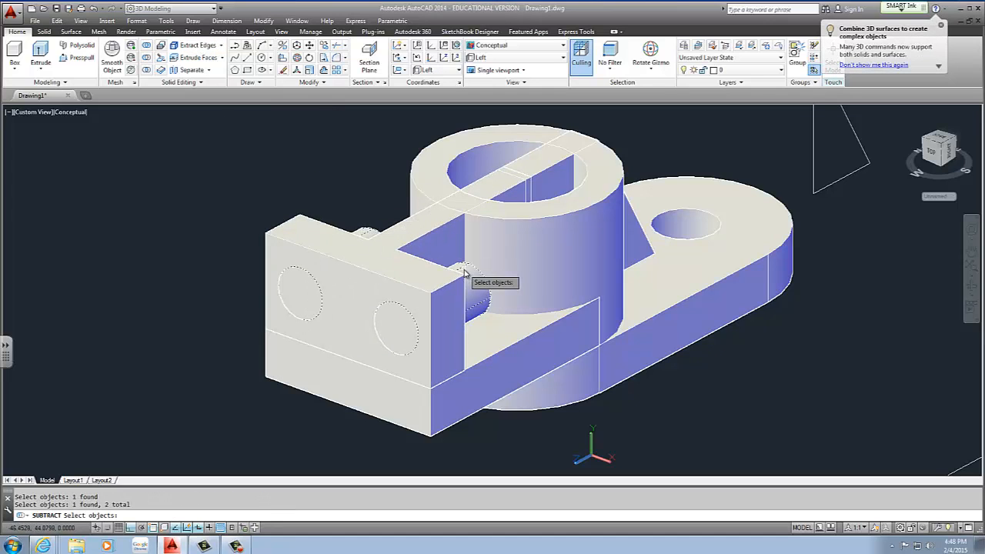
pyautogui.press('Return')
# Copy all the bracket's solids together to an empty area well away from the original and the leftover profiles.
pyautogui.scroll(-2, 505, 262)
pyautogui.scroll(-5, 505, 262)
pyautogui.keyDown('shift'); pyautogui.moveTo(533, 257); pyautogui.dragTo(349, 266, button='middle'); pyautogui.keyUp('shift')
pyautogui.scroll(5, 347, 265)
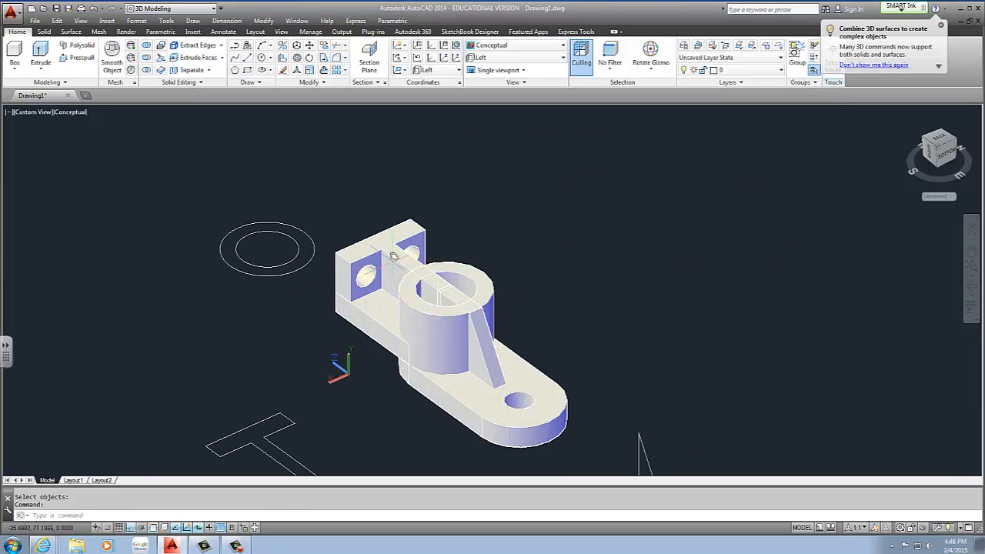
pyautogui.click(395, 260)
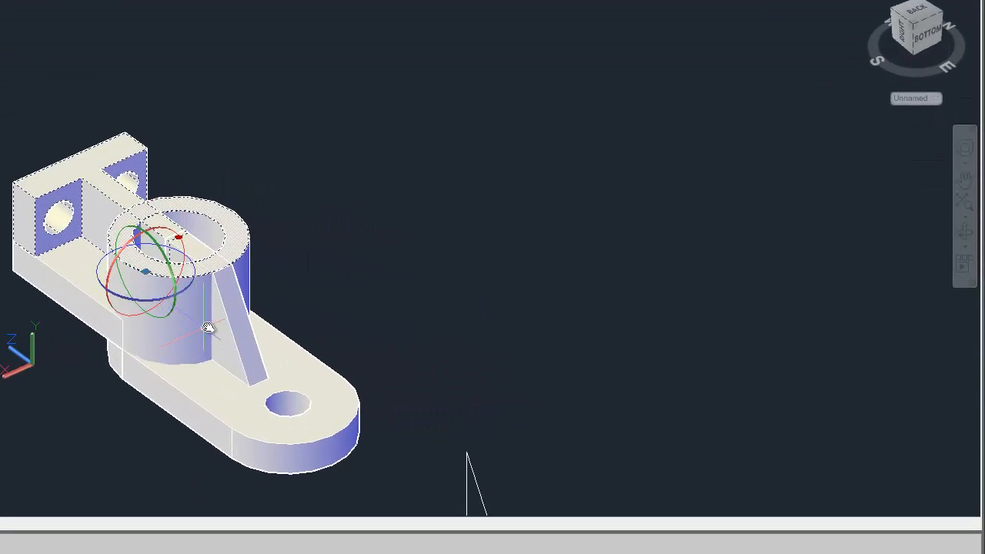
pyautogui.press('Escape')
pyautogui.click(466, 292)
pyautogui.click(110, 195)
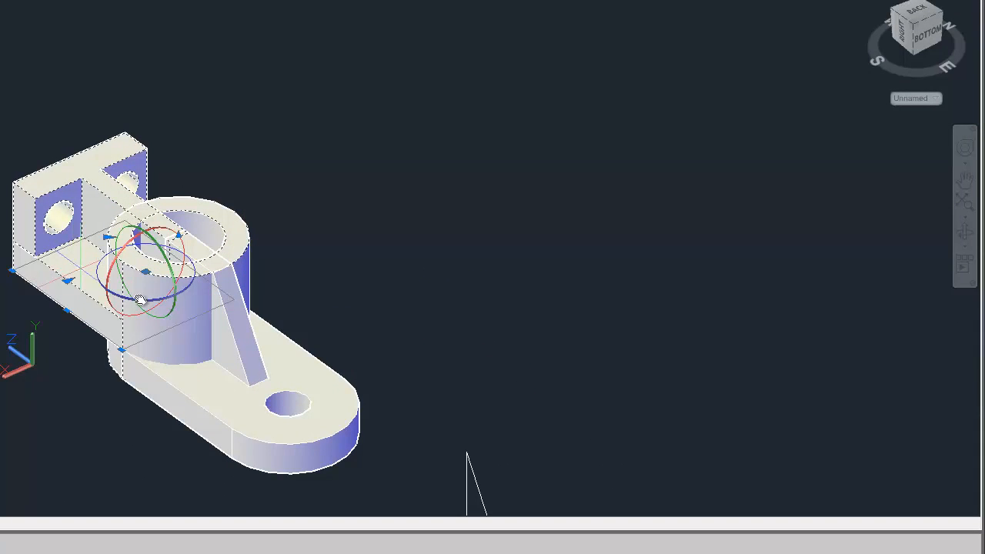
pyautogui.click(244, 308)
pyautogui.click(255, 412)
pyautogui.moveTo(271, 324); pyautogui.dragTo(0, 301, button='middle')
pyautogui.write('m')
pyautogui.press('Return')
pyautogui.click(83, 237)
pyautogui.moveTo(254, 176); pyautogui.dragTo(41, 235, button='middle')
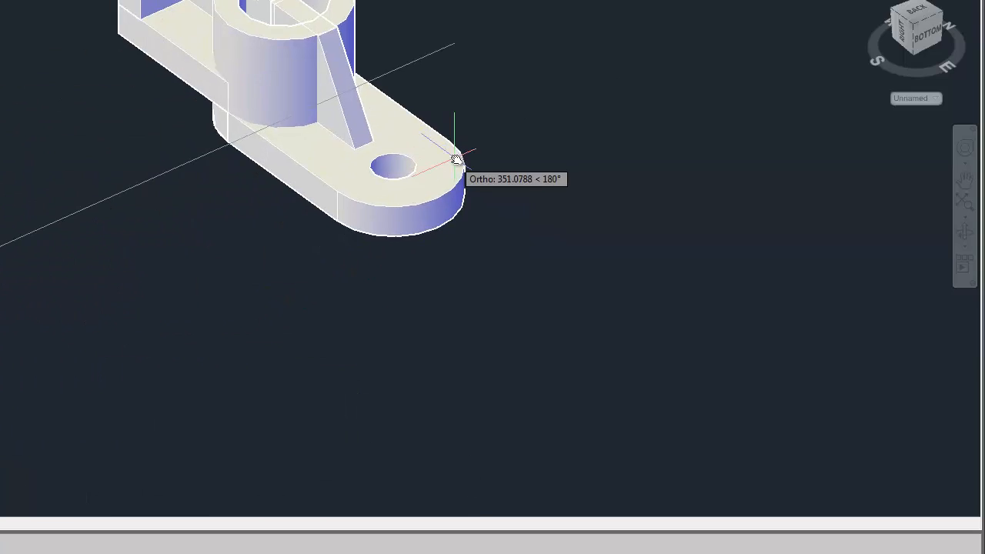
pyautogui.moveTo(456, 156); pyautogui.dragTo(199, 269, button='middle')
pyautogui.moveTo(383, 42); pyautogui.dragTo(172, 215, button='middle')
# Union all the solids of the copied bracket into a single solid.
pyautogui.click(305, 58)
pyautogui.click(19, 300)
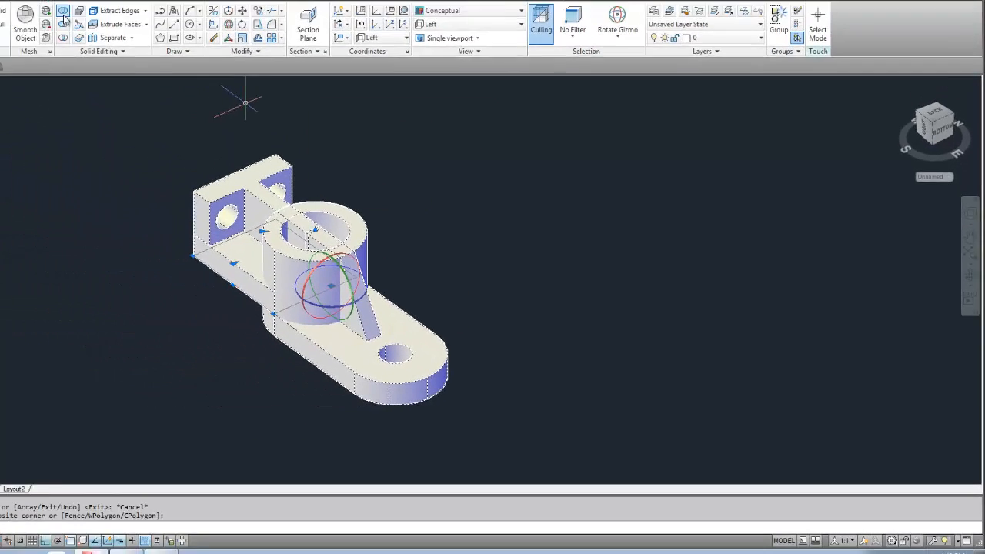
pyautogui.click(146, 46)
pyautogui.click(561, 252)
pyautogui.scroll(2, 415, 243)
pyautogui.click(480, 183)
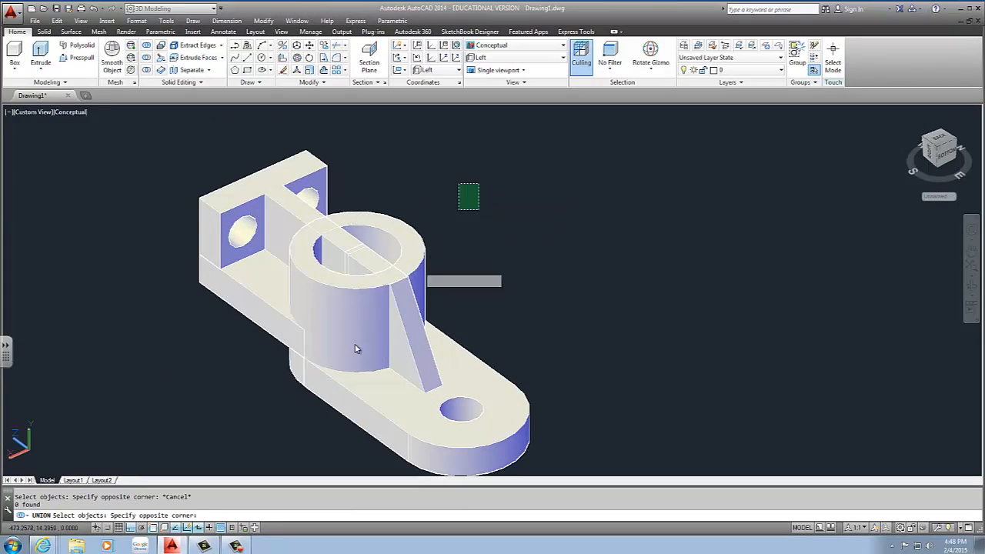
pyautogui.click(269, 366)
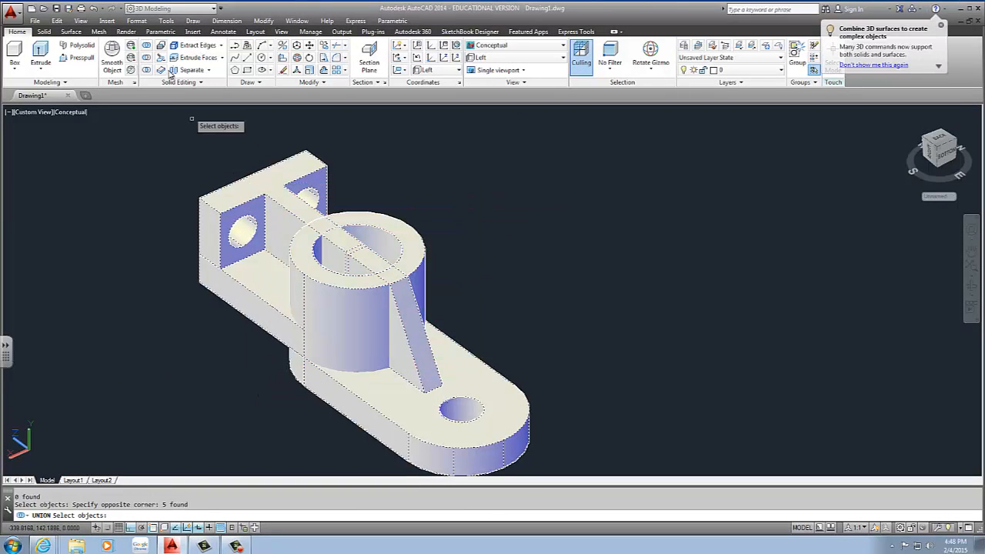
pyautogui.click(146, 45)
pyautogui.click(487, 163)
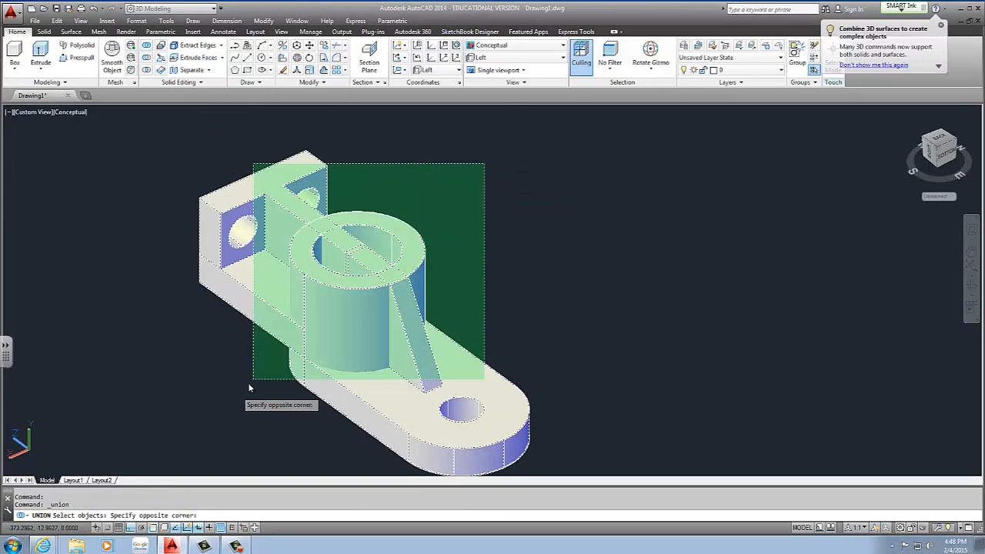
pyautogui.click(253, 384)
pyautogui.press('Return')
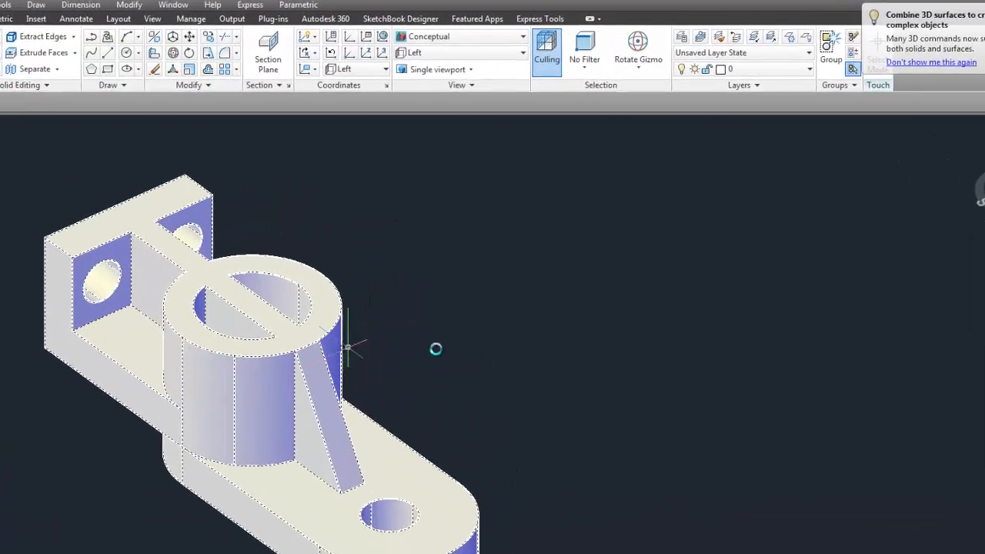
# Switch to the Top view so the copied bracket's hollow cylinder is seen from above.
pyautogui.keyDown('shift'); pyautogui.moveTo(231, 439); pyautogui.dragTo(149, 401, button='middle'); pyautogui.keyUp('shift')
pyautogui.scroll(2, 148, 401)
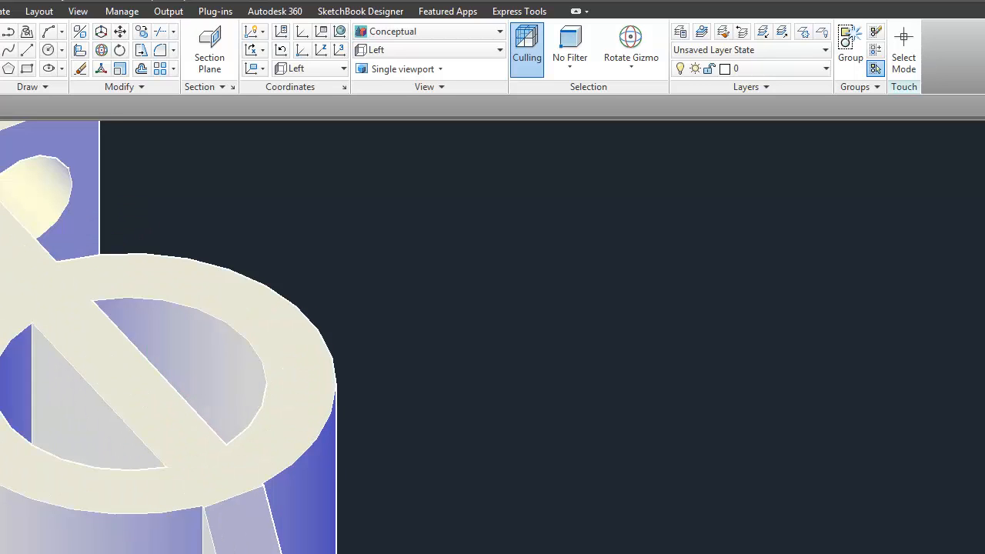
pyautogui.click(49, 51)
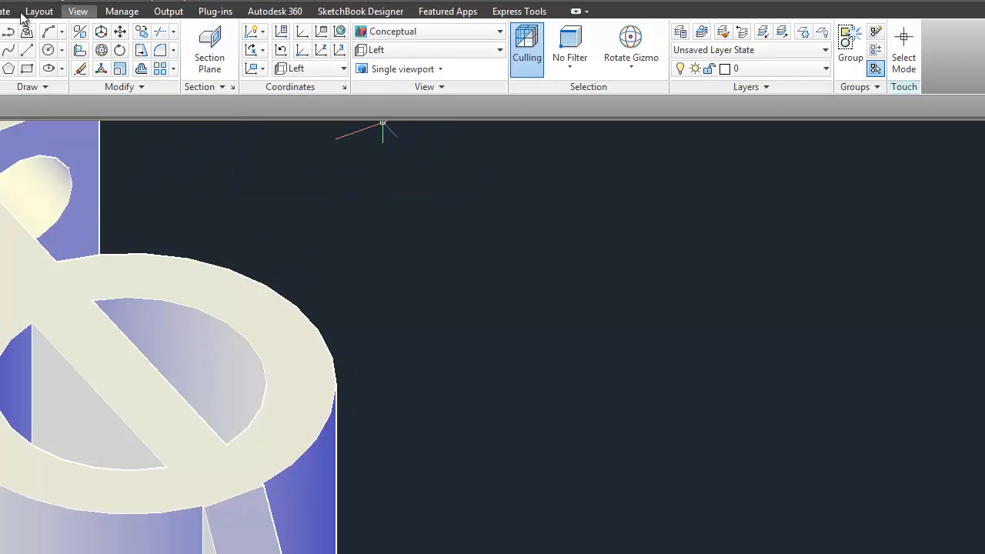
pyautogui.click(400, 50)
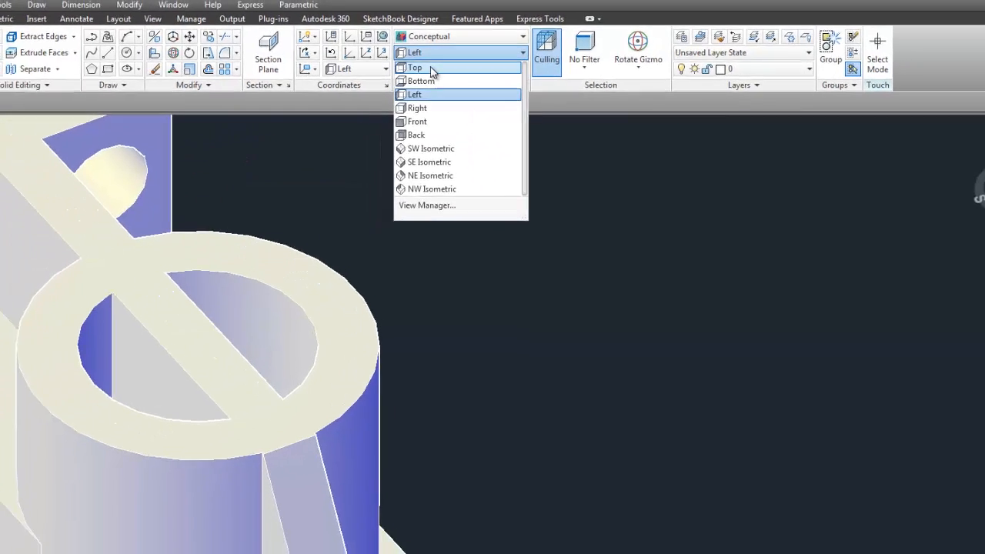
pyautogui.click(394, 67)
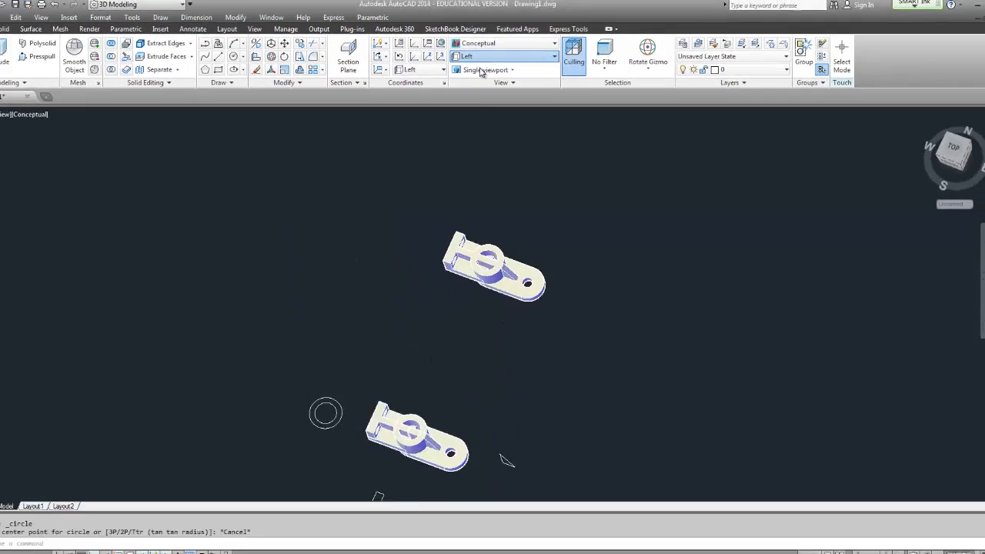
pyautogui.scroll(3, 515, 216)
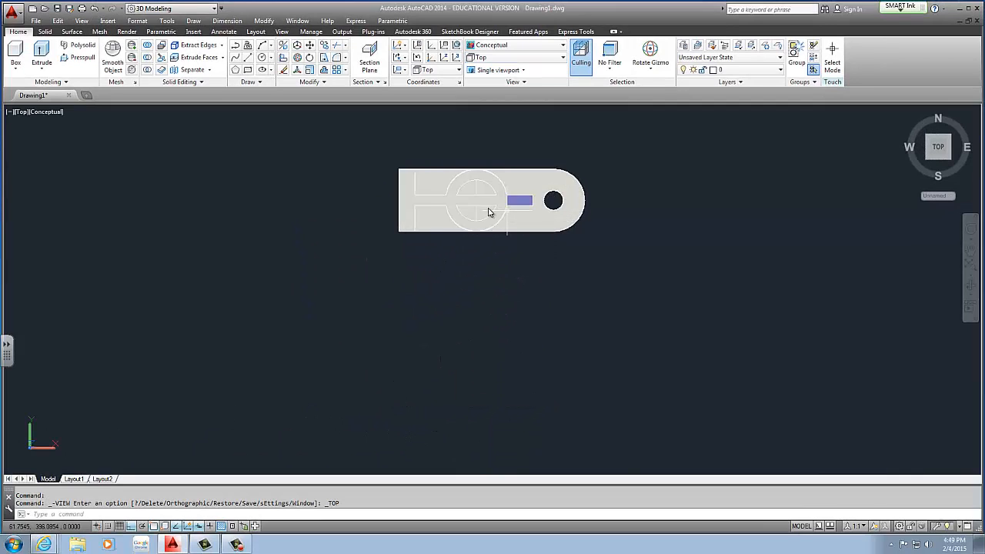
# Draw a circle on the copied bracket's underside, centred on the half-blocked bore and matching the bore's radius.
pyautogui.scroll(3, 507, 210)
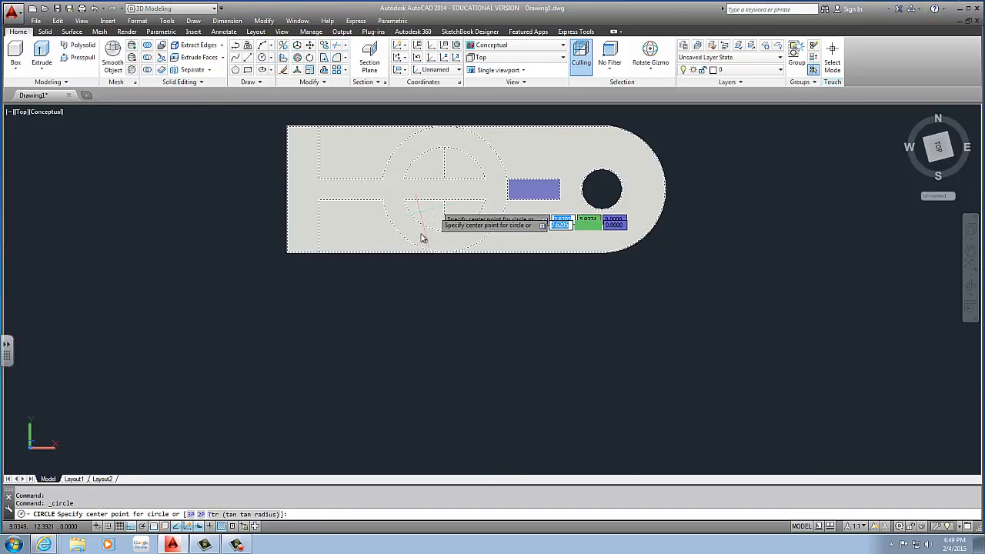
pyautogui.keyDown('shift'); pyautogui.moveTo(446, 213); pyautogui.dragTo(434, 132, button='middle'); pyautogui.keyUp('shift')
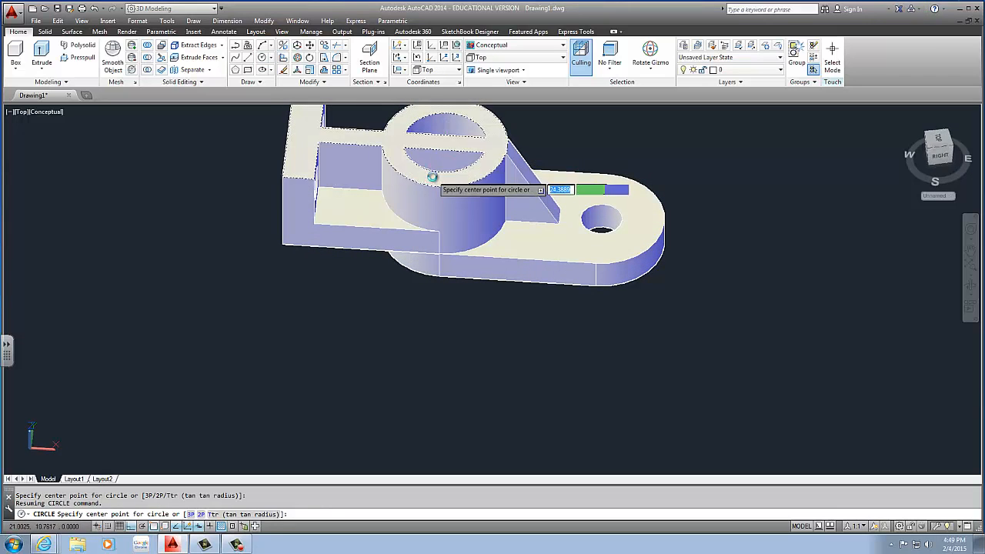
pyautogui.scroll(-6, 445, 146)
pyautogui.scroll(10, 445, 148)
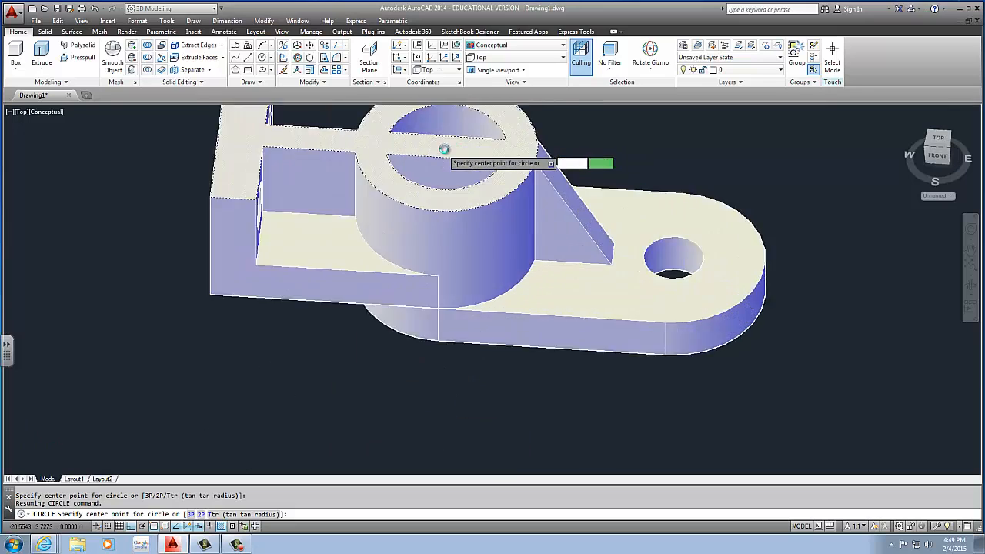
pyautogui.moveTo(445, 149); pyautogui.dragTo(370, 212, button='middle')
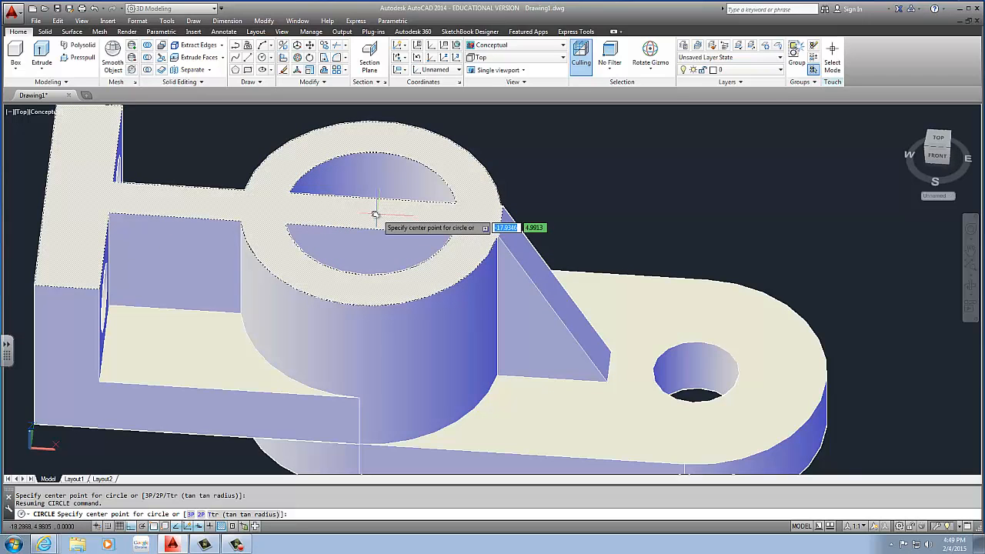
pyautogui.scroll(1, 370, 193)
pyautogui.scroll(-5, 374, 224)
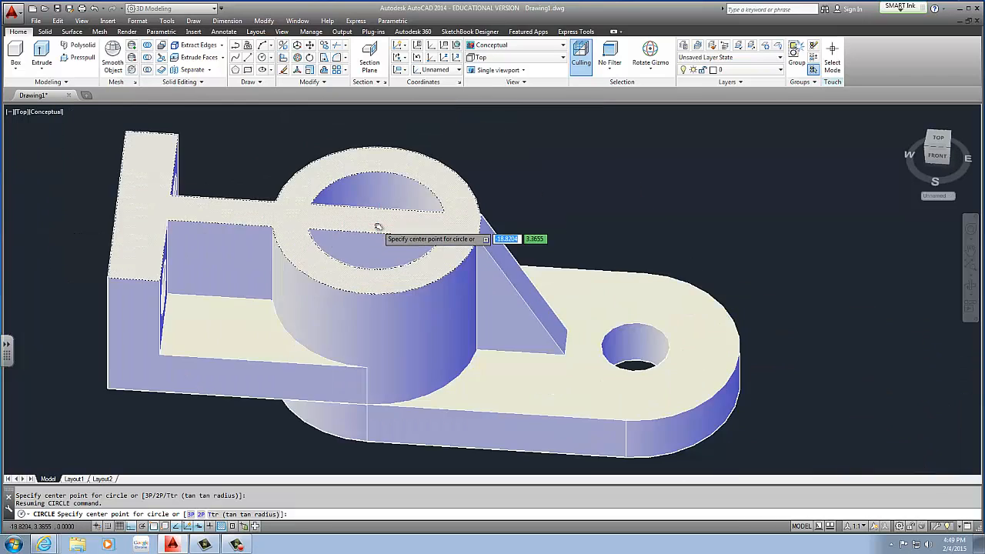
pyautogui.moveTo(489, 470); pyautogui.dragTo(451, 121, button='middle')
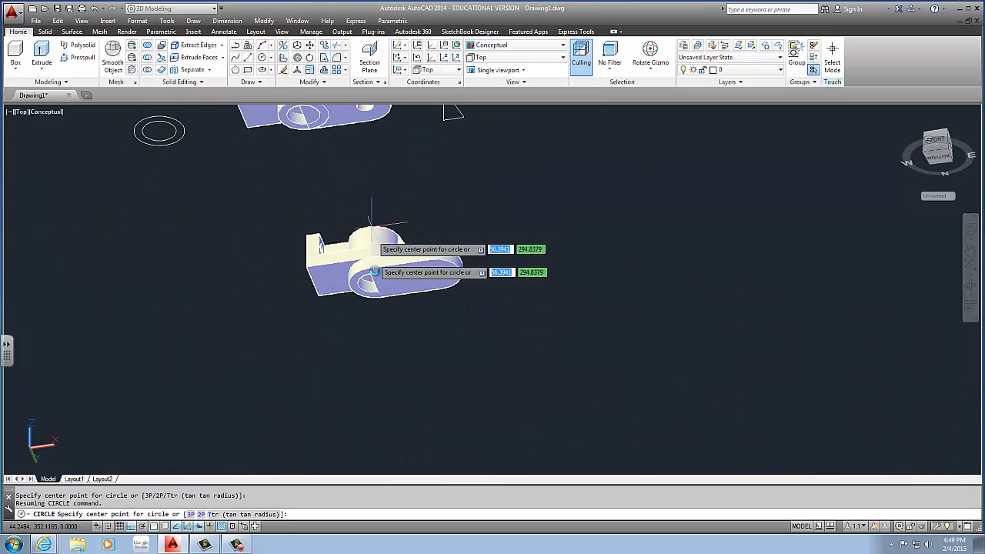
pyautogui.scroll(6, 362, 254)
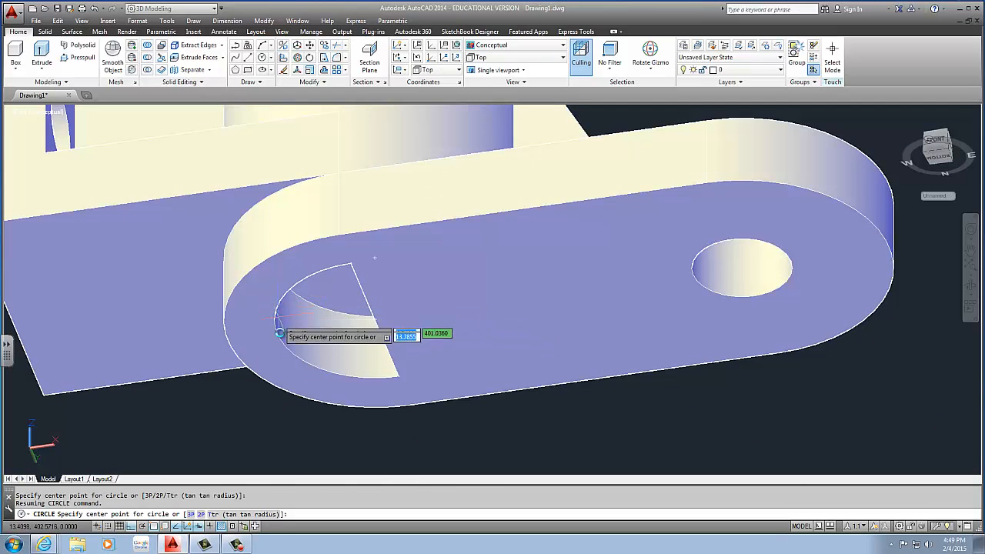
pyautogui.click(374, 319)
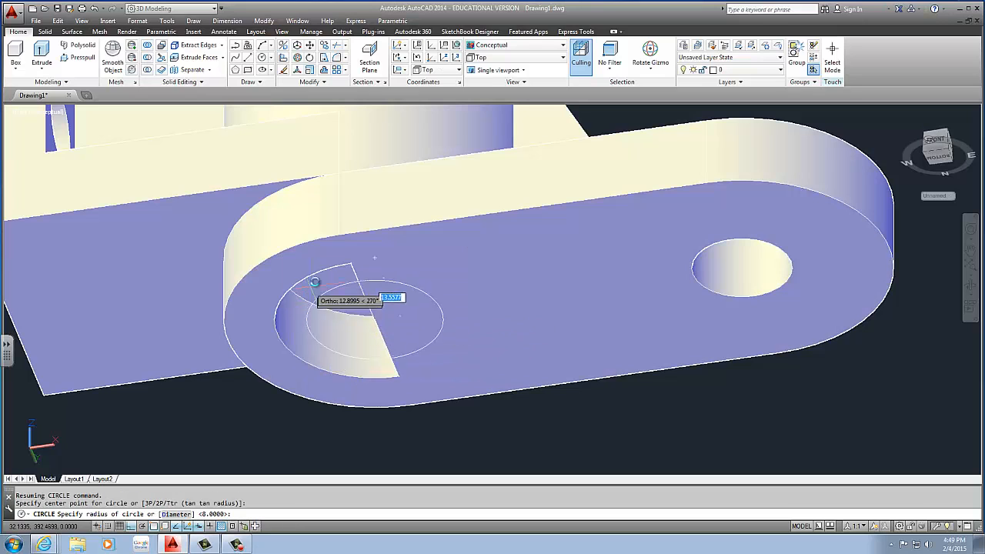
pyautogui.click(351, 263)
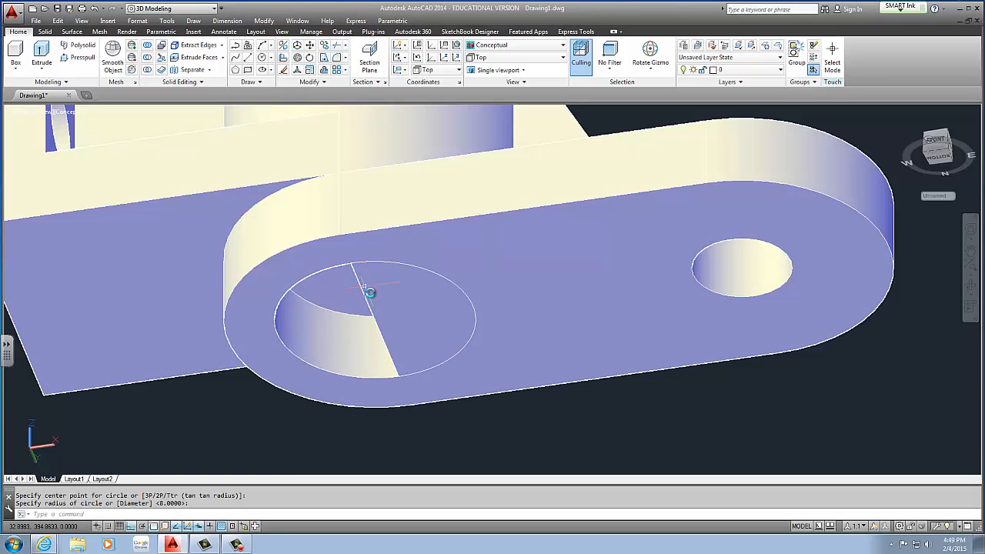
pyautogui.scroll(-5, 370, 288)
pyautogui.click(73, 59)
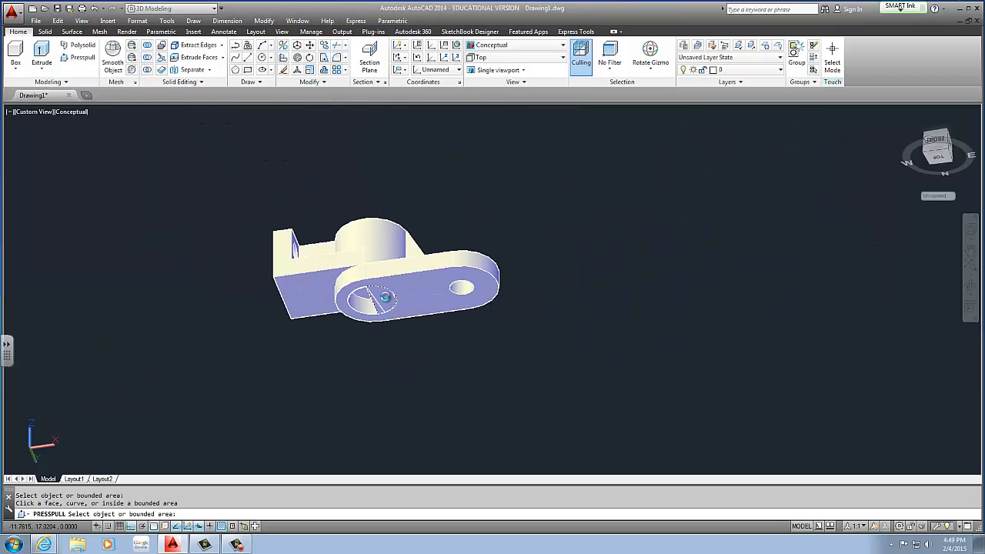
pyautogui.click(395, 299)
pyautogui.scroll(-3, 392, 300)
pyautogui.scroll(3, 384, 311)
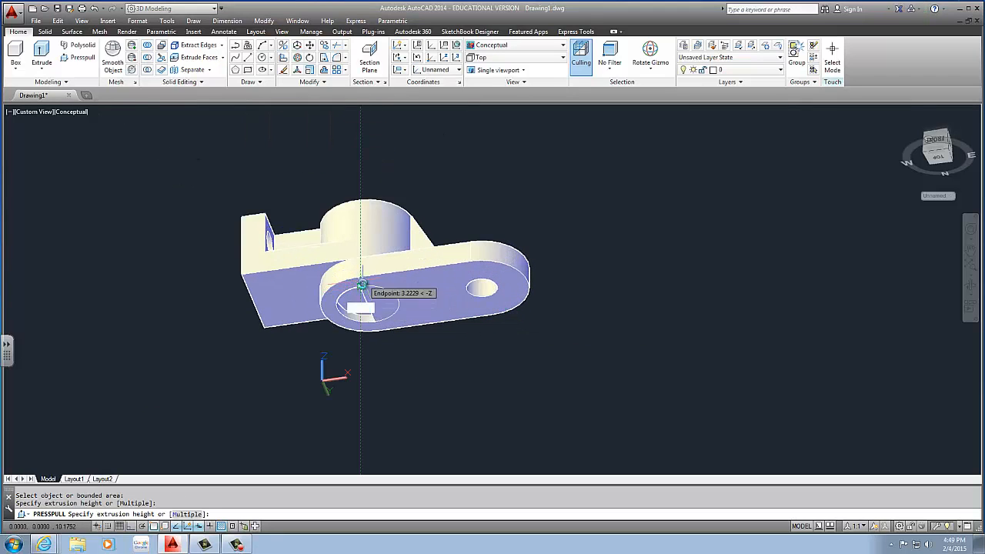
pyautogui.click(354, 302)
pyautogui.scroll(3, 358, 308)
pyautogui.press('Escape')
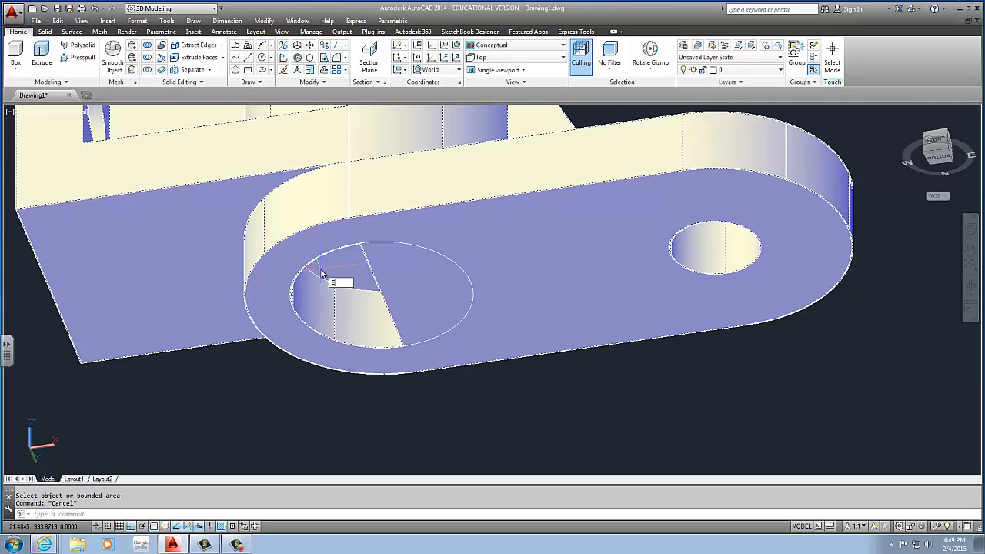
# Extrude the bore circle upward through the copied bracket so the new cylinder extends well above the hollow cylinder.
pyautogui.write('ext')
pyautogui.press('Return')
pyautogui.click(277, 403)
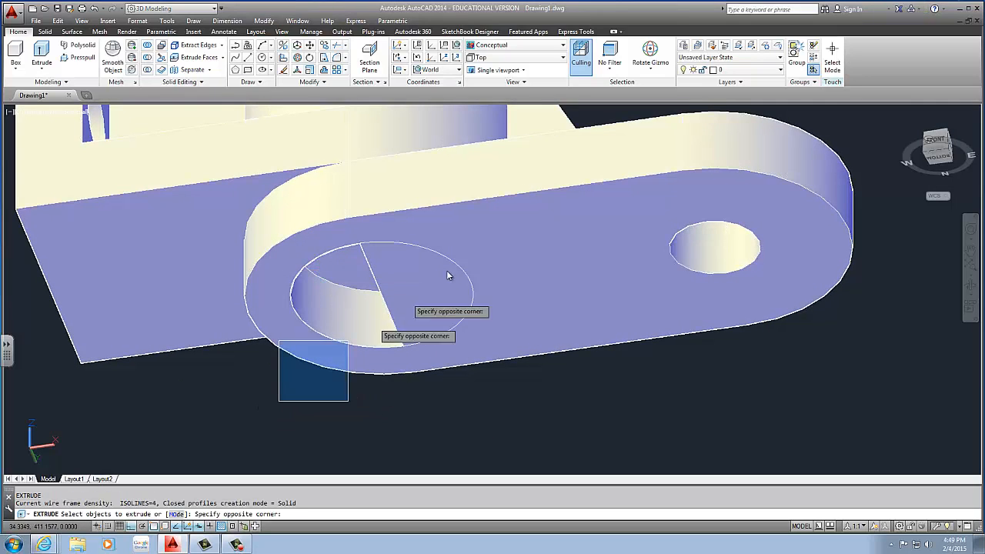
pyautogui.click(486, 223)
pyautogui.press('Return')
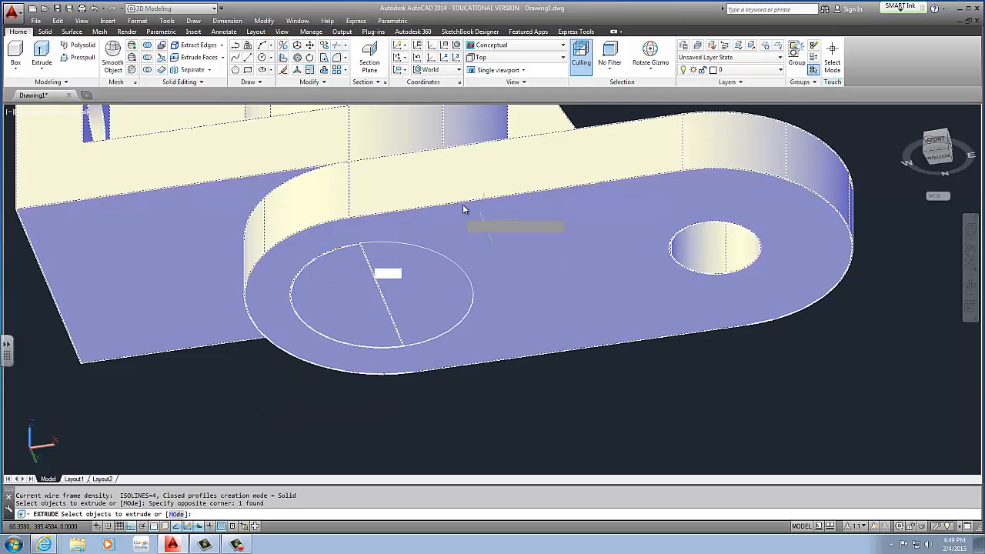
pyautogui.scroll(-6, 465, 203)
pyautogui.keyDown('shift'); pyautogui.moveTo(464, 203); pyautogui.dragTo(451, 275, button='middle'); pyautogui.keyUp('shift')
pyautogui.moveTo(480, 138); pyautogui.dragTo(429, 233, button='middle')
pyautogui.click(455, 198)
pyautogui.press('Escape')
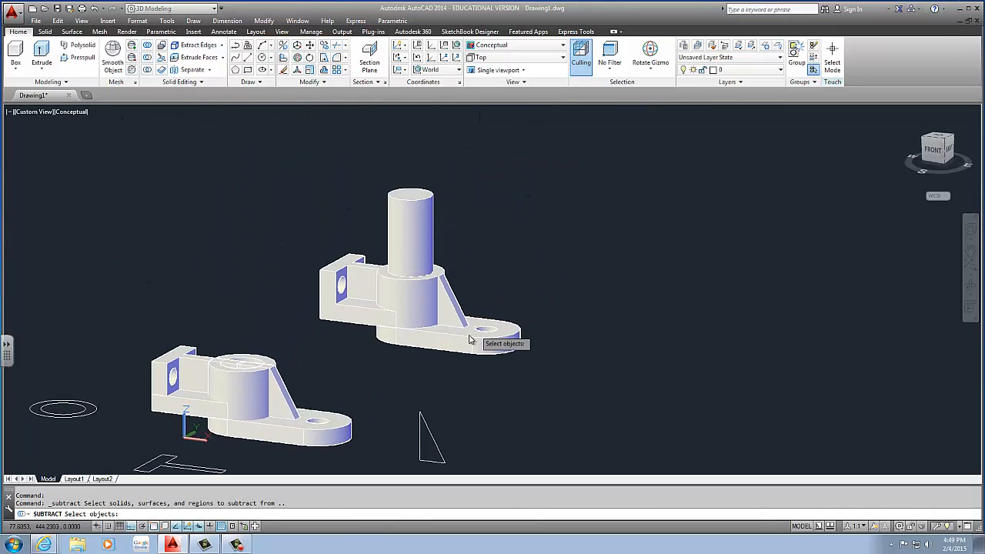
# Subtract the tall extruded cylinder from the copied bracket to clear the rib material out of its bore.
pyautogui.click(468, 340)
pyautogui.press('Return')
pyautogui.click(446, 242)
pyautogui.click(398, 253)
pyautogui.press('Return')
pyautogui.keyDown('shift'); pyautogui.moveTo(427, 261); pyautogui.dragTo(347, 301, button='middle'); pyautogui.keyUp('shift')
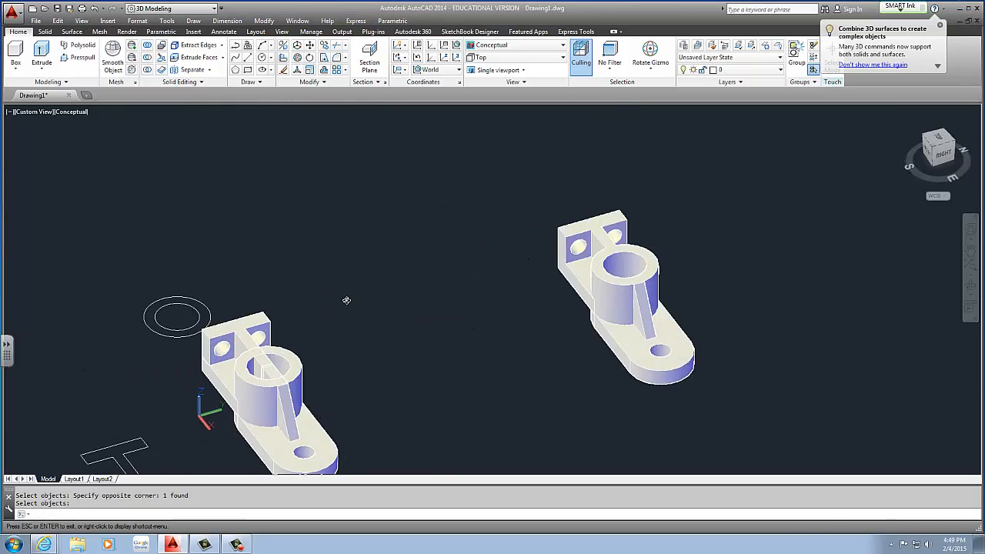
pyautogui.press('Return')
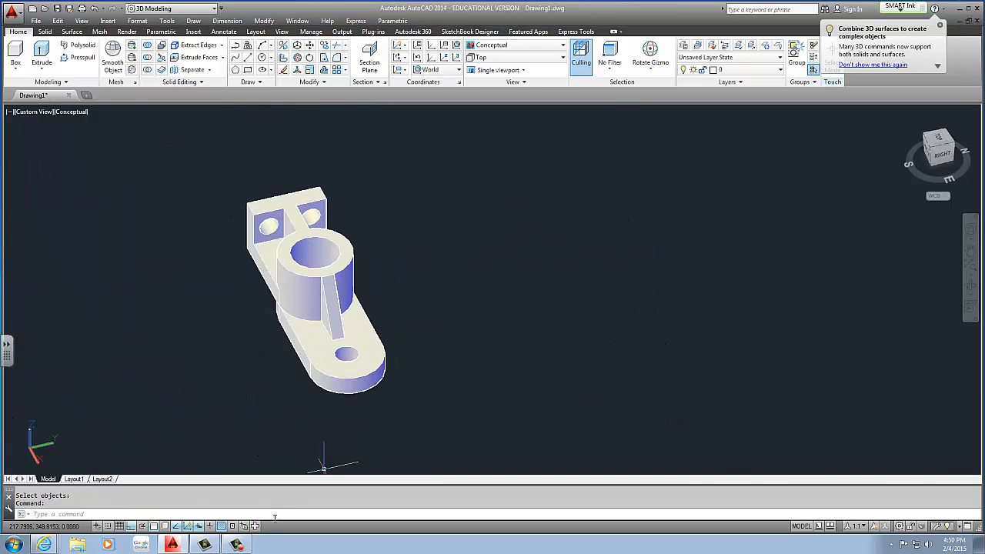
# Switch to the browser to examine the dimensioned reference drawing of the bracket, and return to AutoCAD.
pyautogui.click(238, 544)
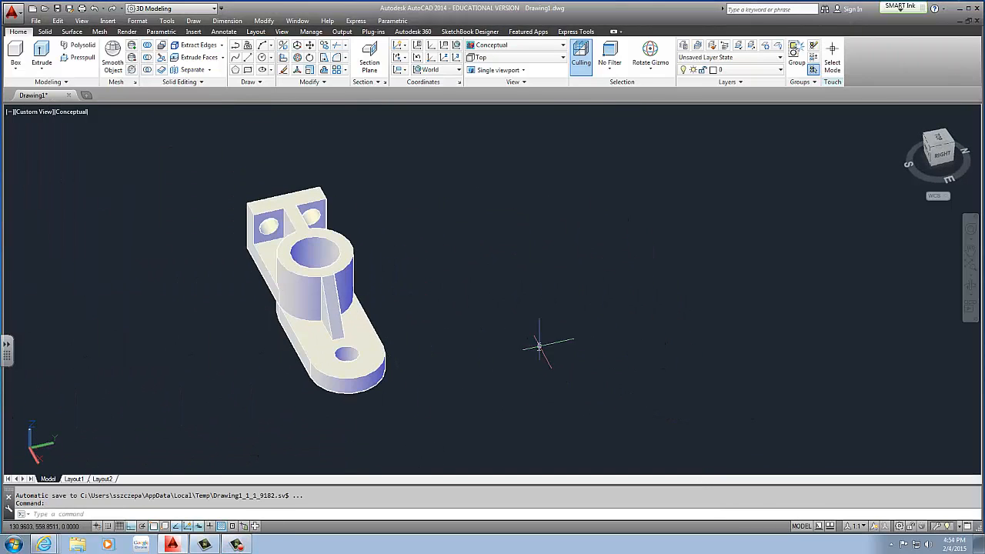
pyautogui.moveTo(539, 341); pyautogui.dragTo(628, 329, button='middle')
pyautogui.moveTo(522, 326)
pyautogui.mouseDown(button='middle')
pyautogui.moveTo(552, 338)
pyautogui.moveTo(548, 330)
pyautogui.moveTo(584, 317)
pyautogui.mouseUp(button='middle')
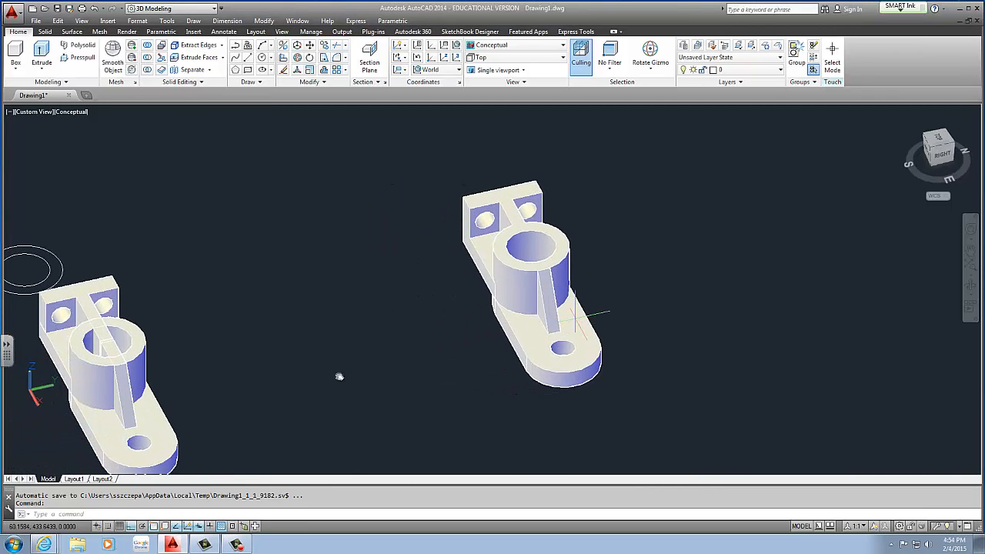
pyautogui.moveTo(54, 547)
pyautogui.click(51, 523)
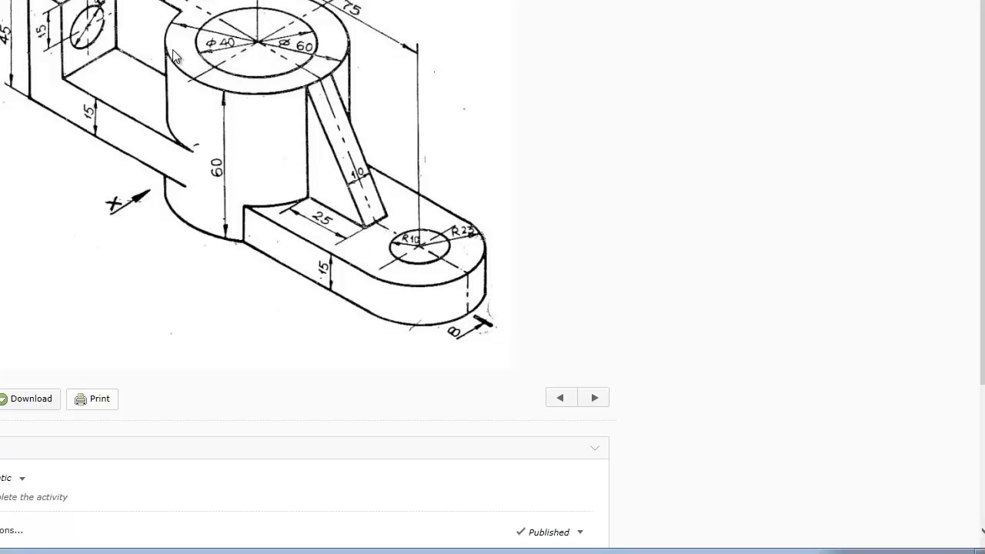
pyautogui.hotkey('alt', 'Tab')
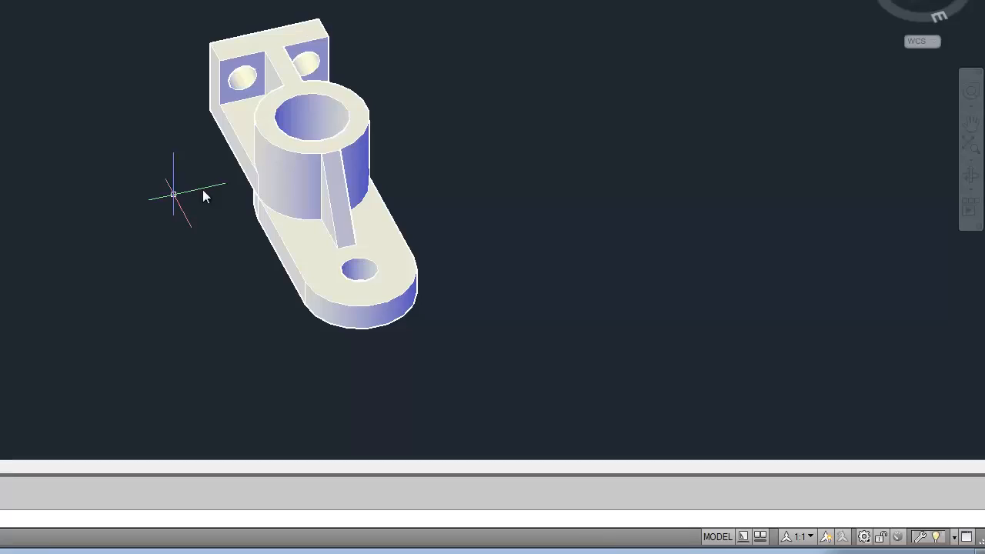
# Hide the original bracket and all leftover profiles, keeping only the united copy displayed.
pyautogui.moveTo(408, 168); pyautogui.dragTo(92, 108, button='middle')
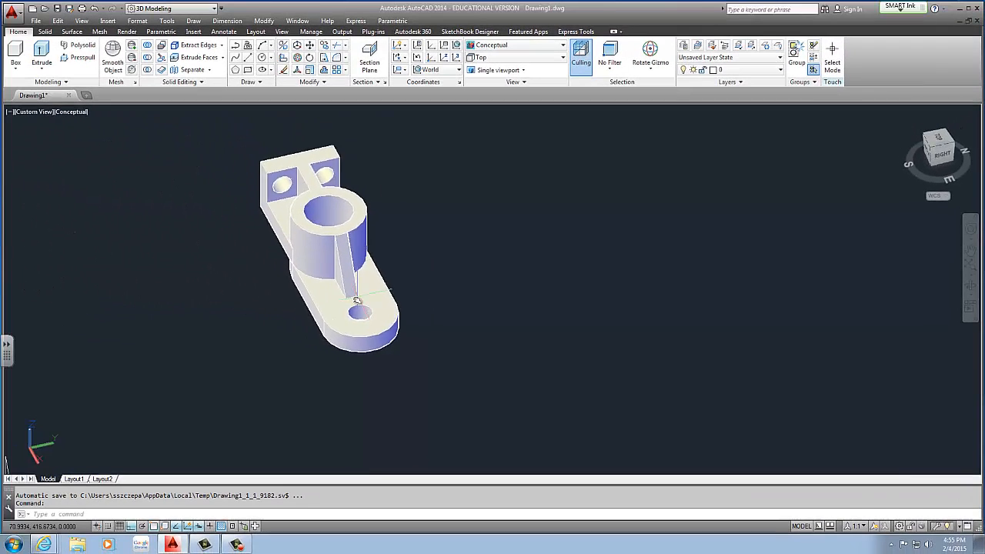
pyautogui.scroll(-6, 51, 198)
pyautogui.moveTo(55, 200); pyautogui.dragTo(158, 198, button='middle')
pyautogui.scroll(3, 370, 315)
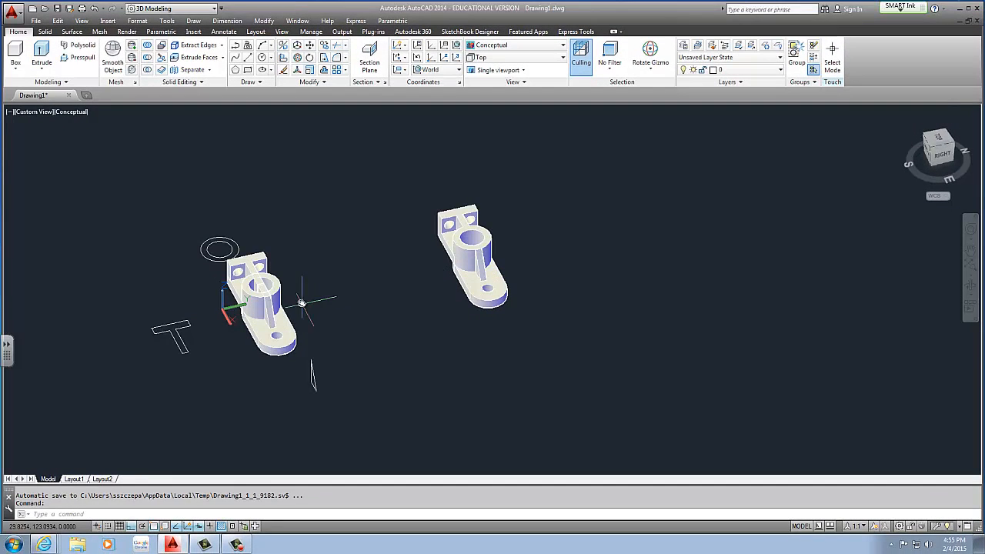
pyautogui.keyDown('shift'); pyautogui.moveTo(226, 284); pyautogui.dragTo(288, 254, button='middle'); pyautogui.keyUp('shift')
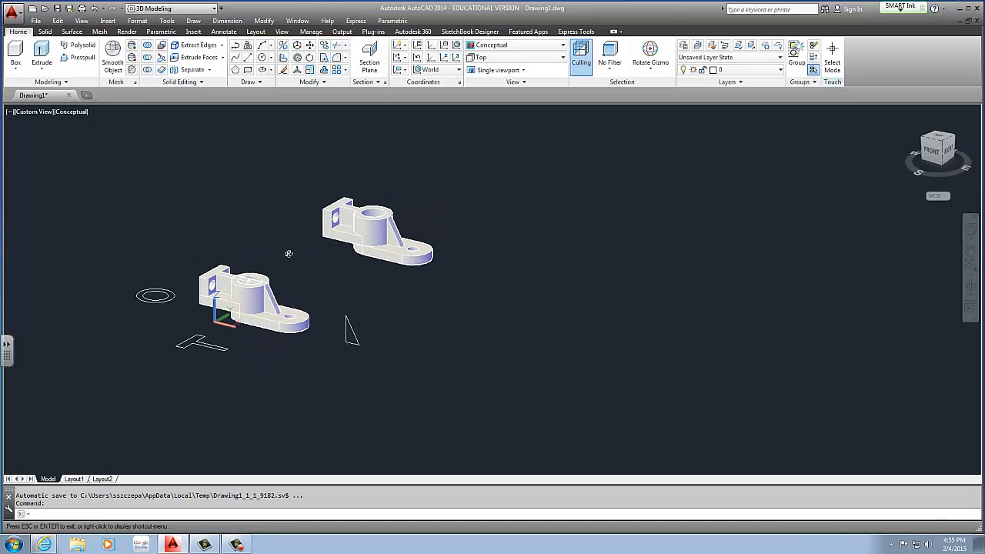
pyautogui.moveTo(225, 283); pyautogui.dragTo(414, 290, button='middle')
pyautogui.scroll(3, 309, 334)
pyautogui.scroll(-2, 351, 324)
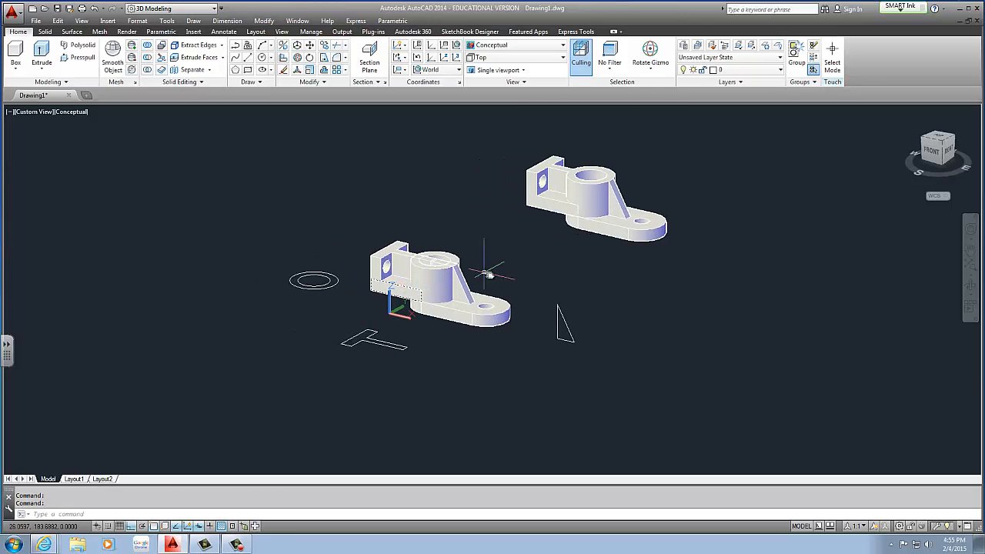
pyautogui.moveTo(488, 275); pyautogui.dragTo(491, 283, button='middle')
pyautogui.click(583, 252)
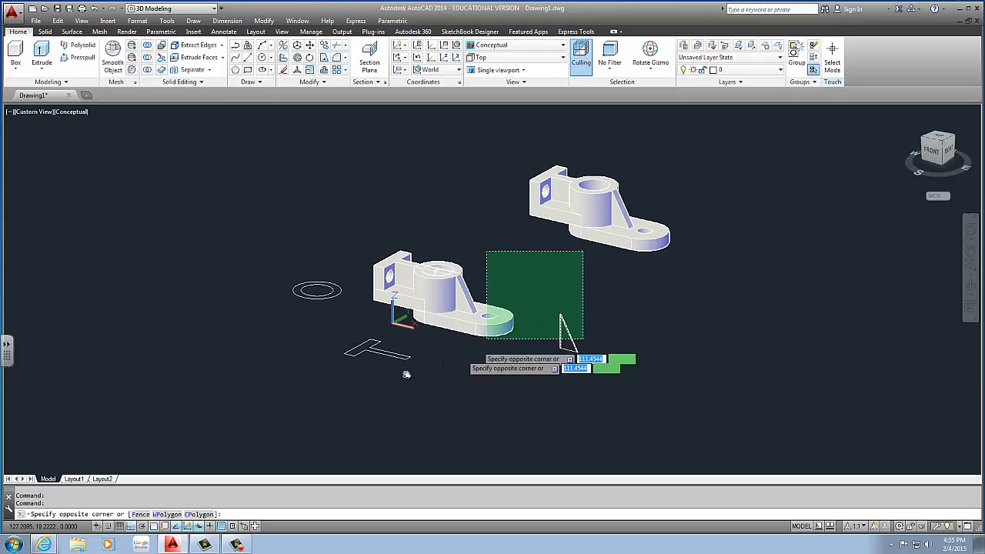
pyautogui.click(281, 378)
pyautogui.rightClick(440, 336)
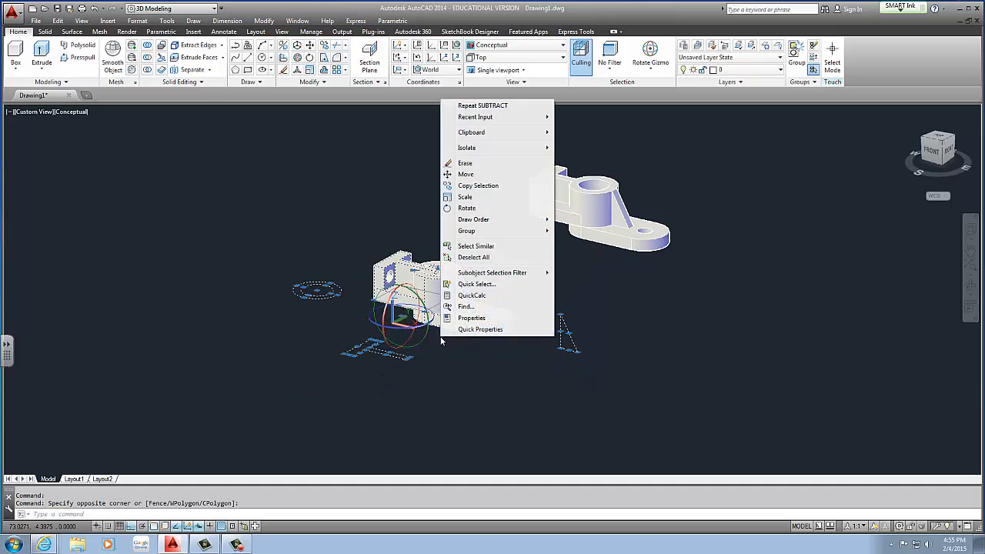
pyautogui.moveTo(490, 147)
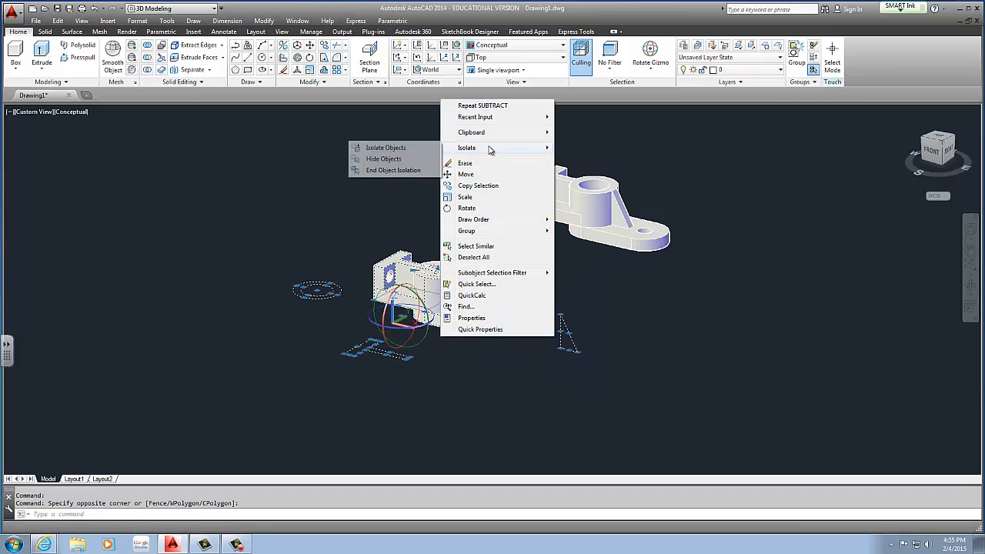
pyautogui.click(392, 161)
pyautogui.keyDown('shift'); pyautogui.moveTo(392, 159); pyautogui.dragTo(358, 303, button='middle'); pyautogui.keyUp('shift')
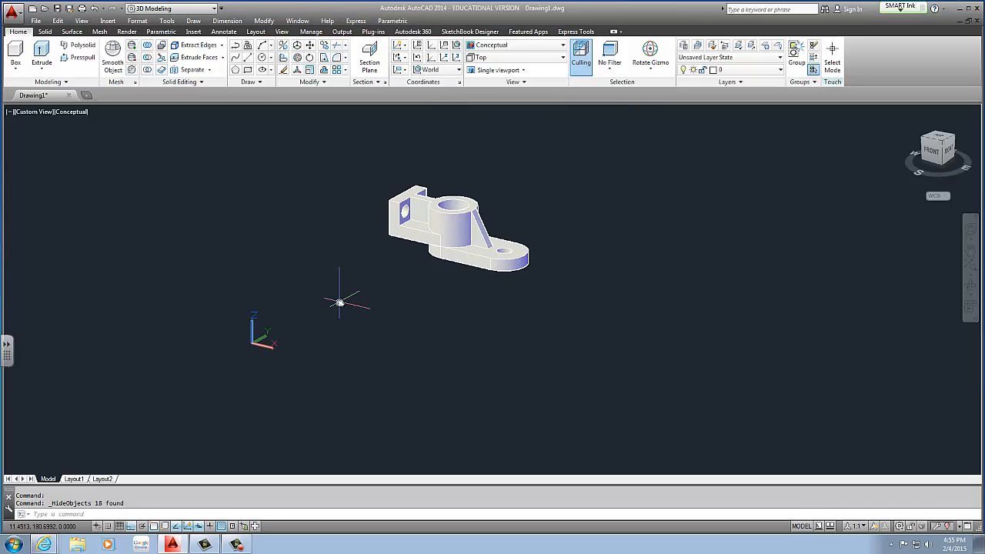
pyautogui.rightClick(339, 302)
pyautogui.moveTo(378, 348)
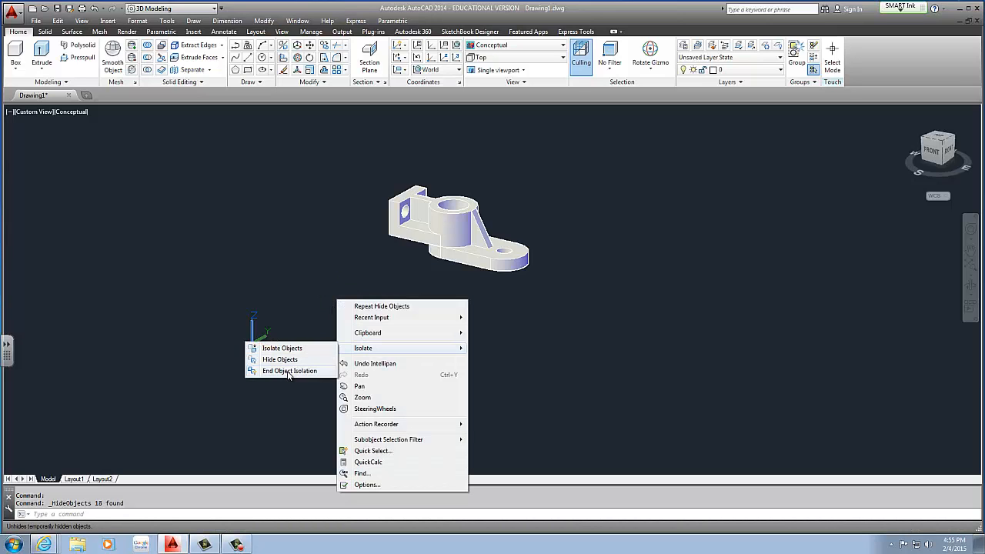
pyautogui.click(272, 252)
pyautogui.click(324, 286)
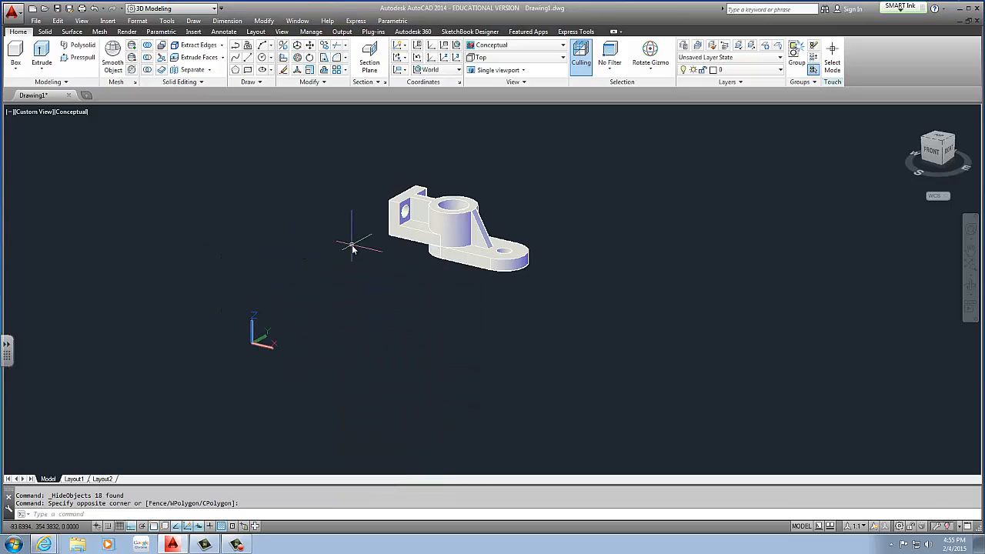
# Inspect the isolated bracket from several angles and set the viewport to the Top view.
pyautogui.moveTo(352, 245); pyautogui.dragTo(184, 334, button='middle')
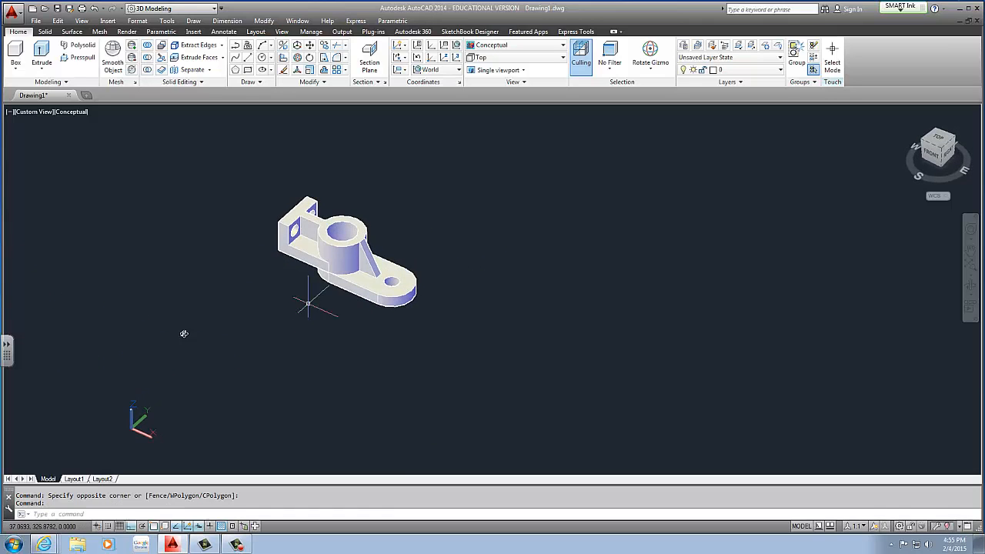
pyautogui.keyDown('shift'); pyautogui.moveTo(388, 231); pyautogui.dragTo(334, 324, button='middle'); pyautogui.keyUp('shift')
pyautogui.moveTo(390, 250); pyautogui.dragTo(507, 288, button='middle')
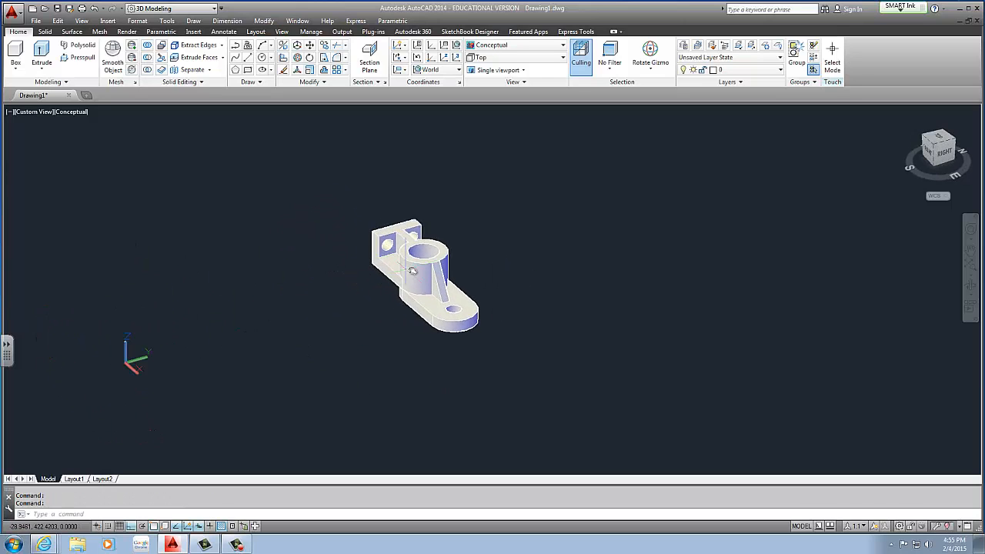
pyautogui.keyDown('shift'); pyautogui.moveTo(413, 271); pyautogui.dragTo(332, 266, button='middle'); pyautogui.keyUp('shift')
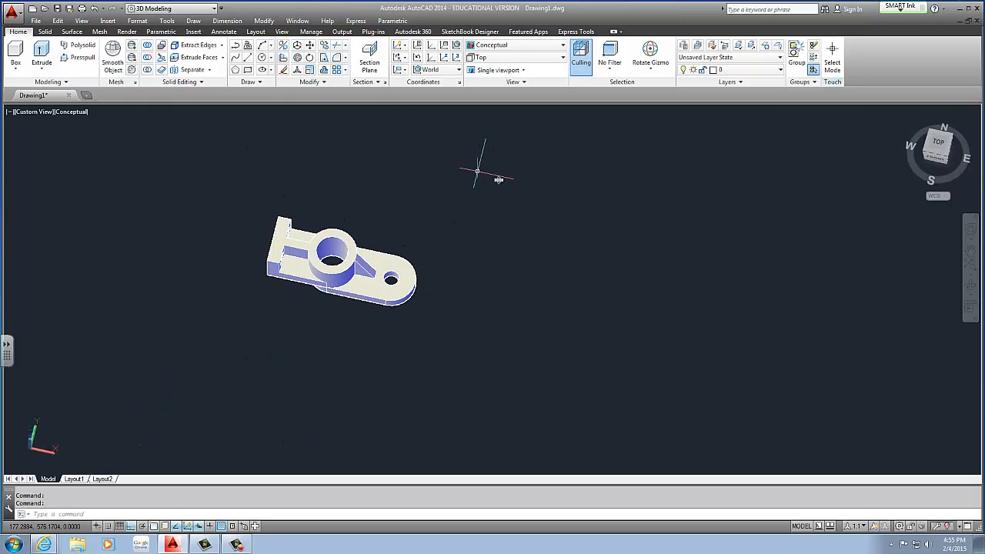
pyautogui.click(512, 58)
pyautogui.click(497, 72)
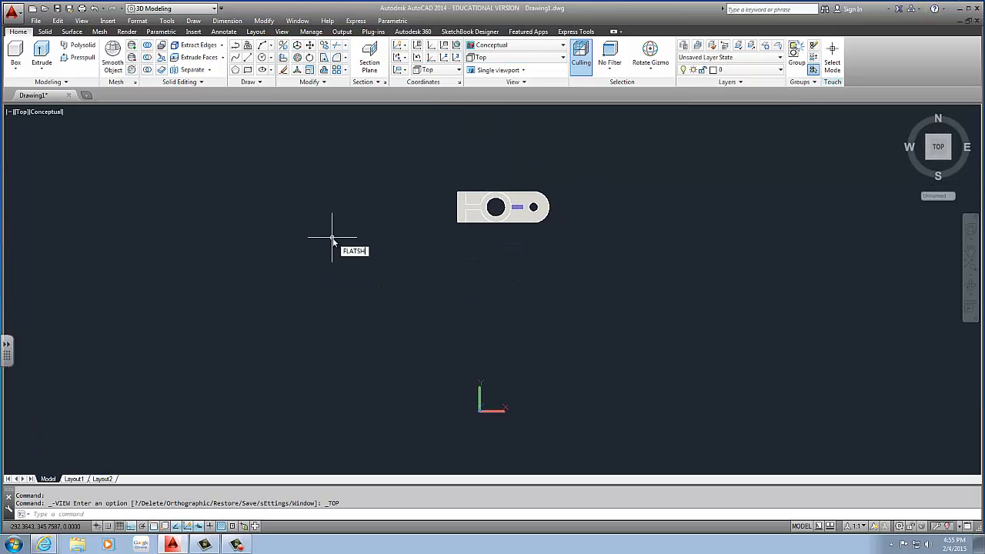
# Create a FLATSHOT of the top view as a new block and insert it away from the bracket at scale 1 and rotation 0.
pyautogui.press('Return')
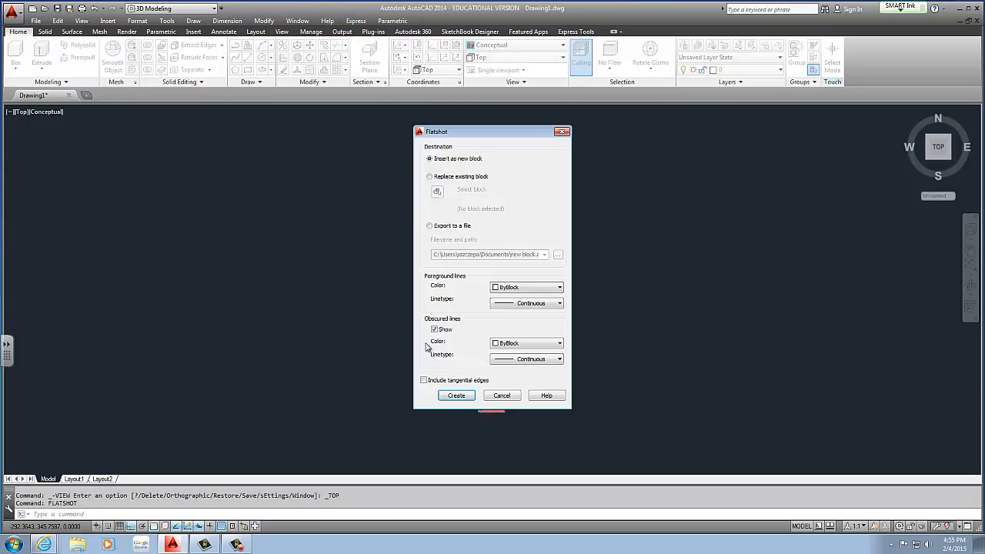
pyautogui.click(457, 396)
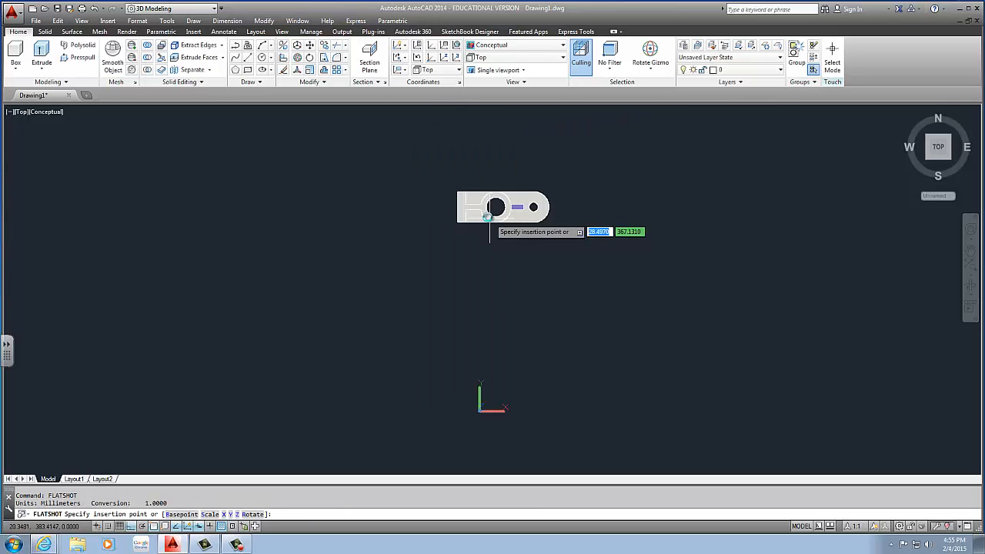
pyautogui.click(638, 214)
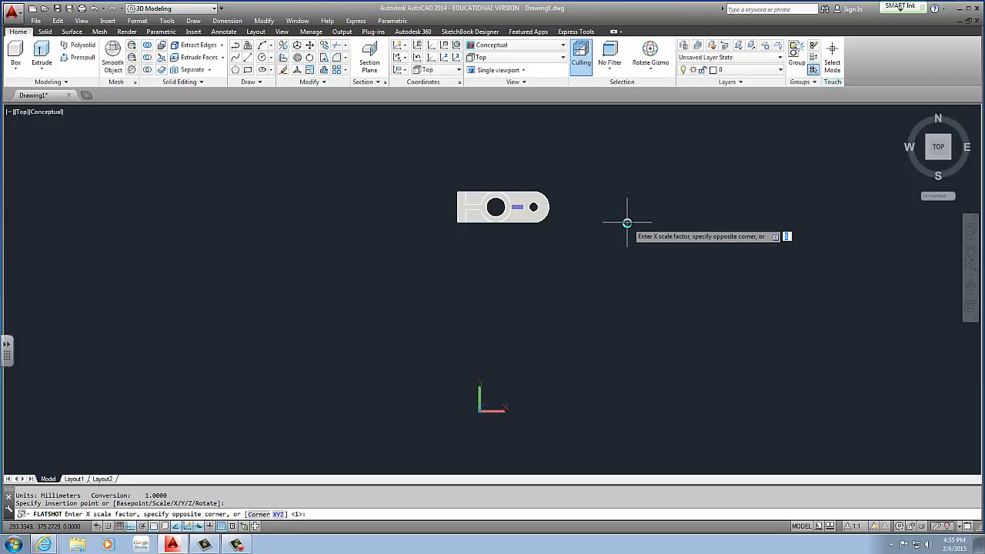
pyautogui.press('Return')
pyautogui.press('Return')
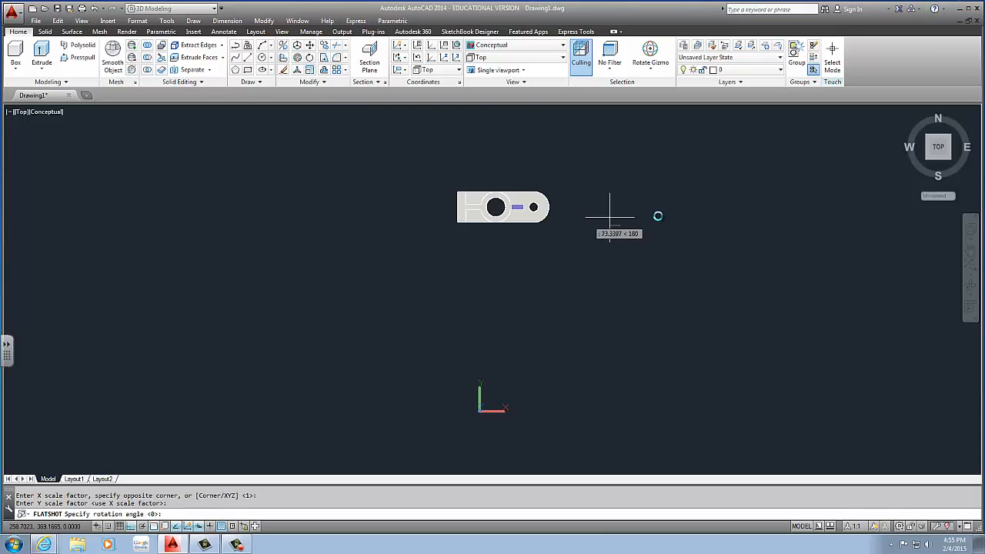
pyautogui.scroll(5, 675, 261)
pyautogui.scroll(-10, 633, 255)
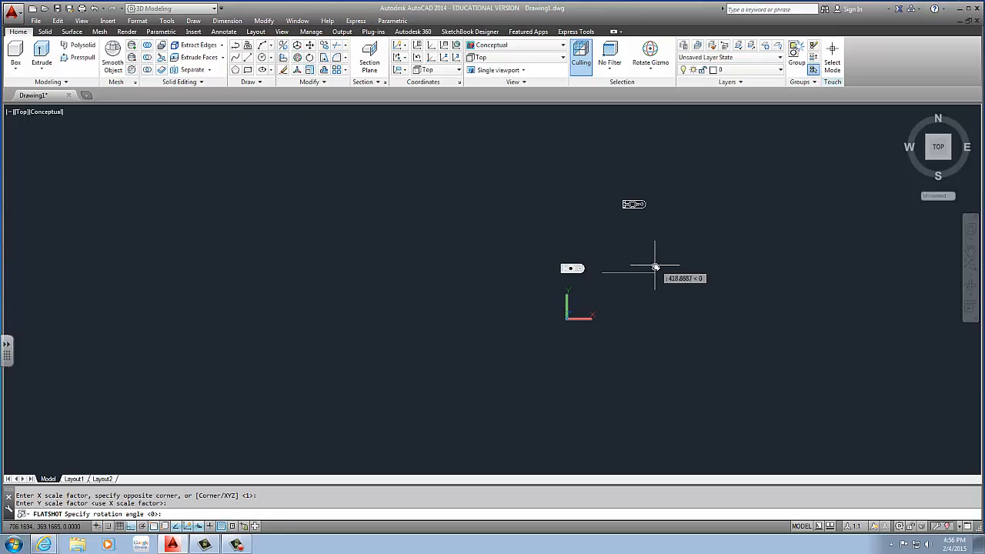
pyautogui.press('Return')
pyautogui.scroll(3, 631, 215)
pyautogui.scroll(3, 630, 210)
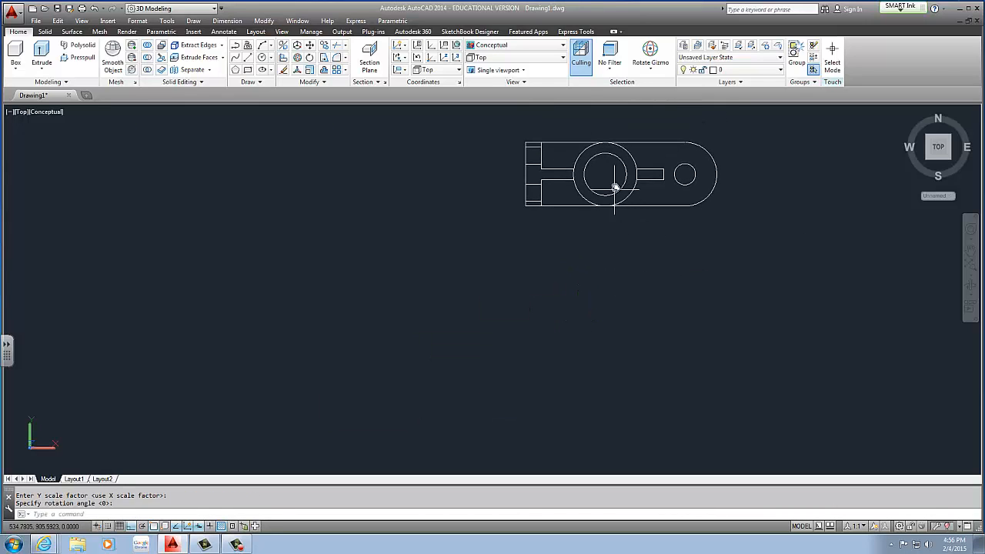
pyautogui.scroll(-5, 612, 218)
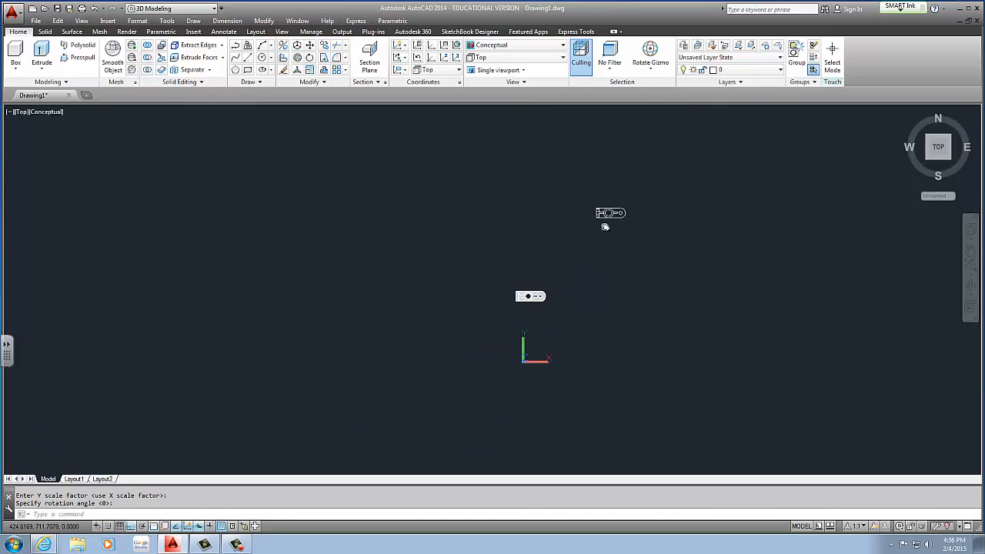
# Set the Front view and insert its FLATSHOT as a new block above and to the right of the bracket with default scale and rotation.
pyautogui.scroll(4, 575, 259)
pyautogui.click(492, 57)
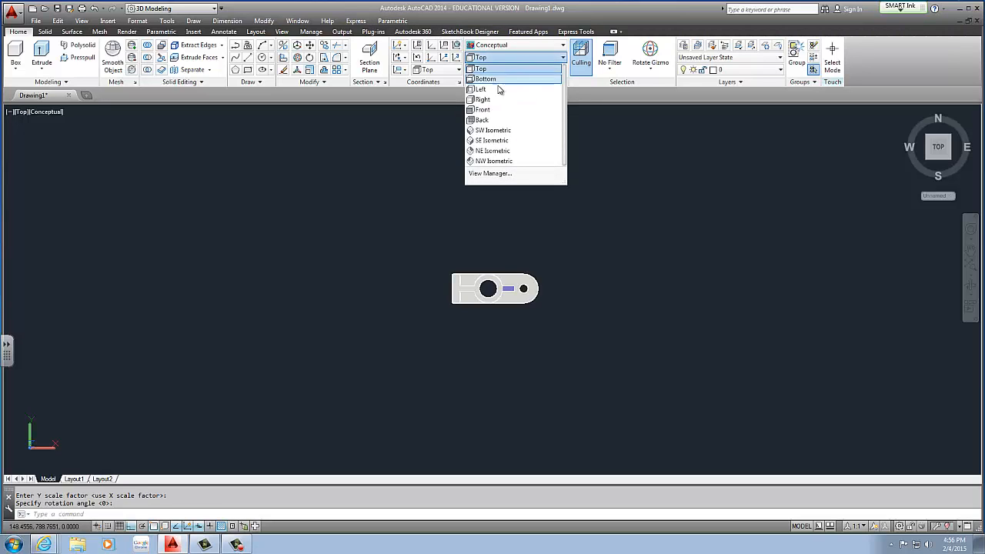
pyautogui.click(489, 109)
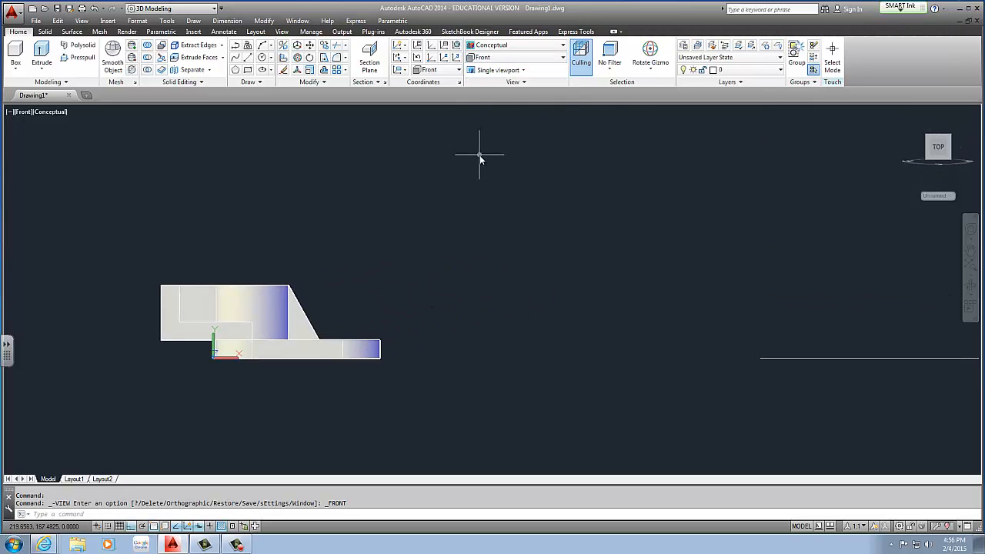
pyautogui.write('f')
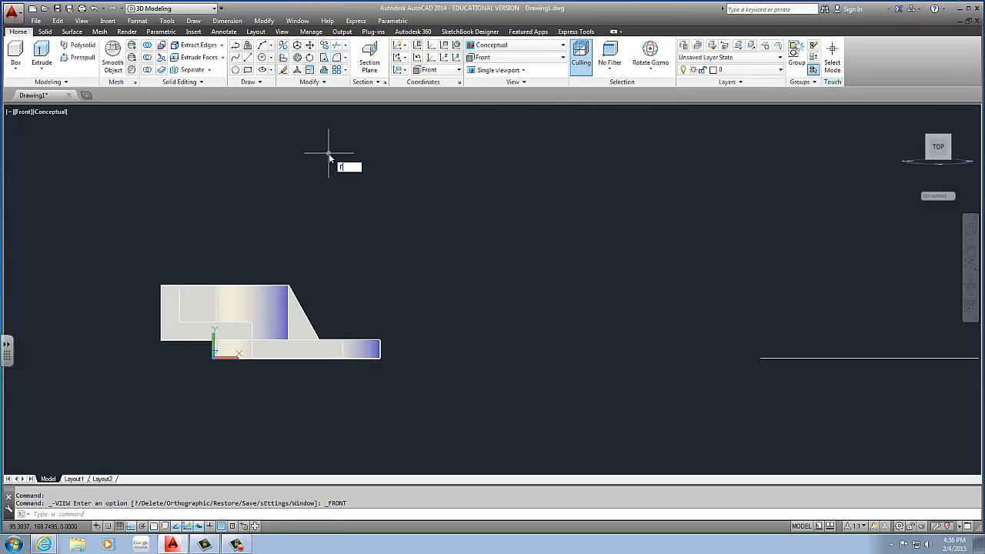
pyautogui.write('latsh')
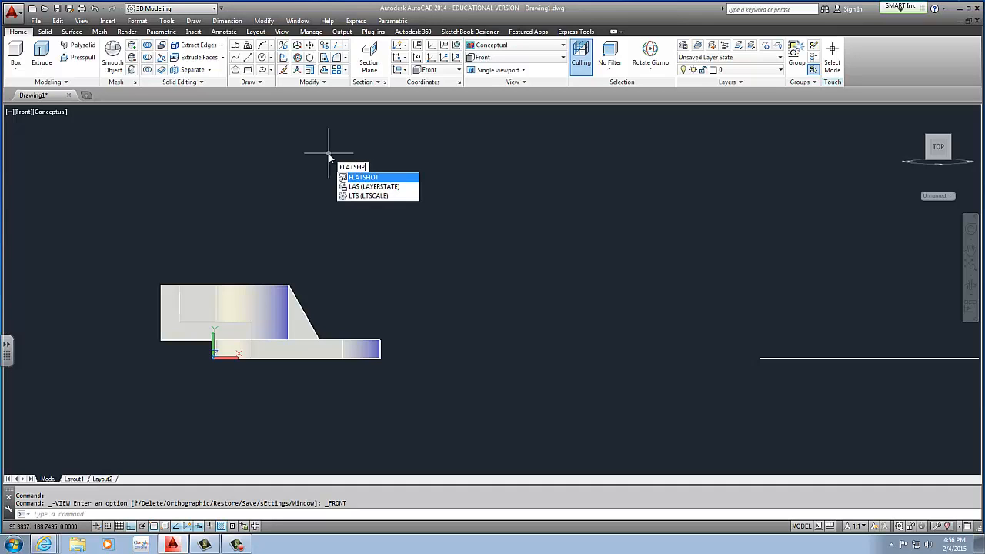
pyautogui.write('ot')
pyautogui.press('Return')
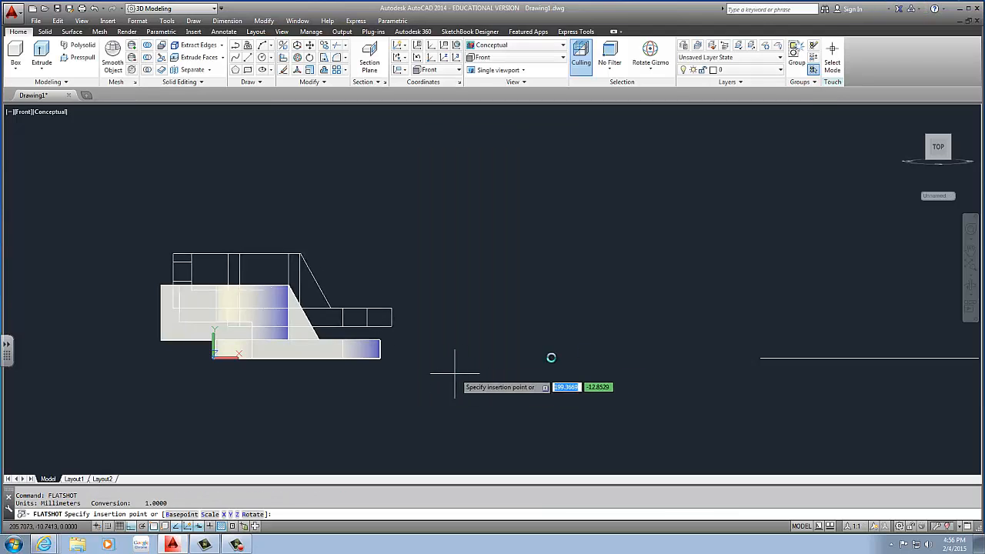
pyautogui.click(666, 313)
pyautogui.press('Return')
pyautogui.press('Return')
pyautogui.press('Return')
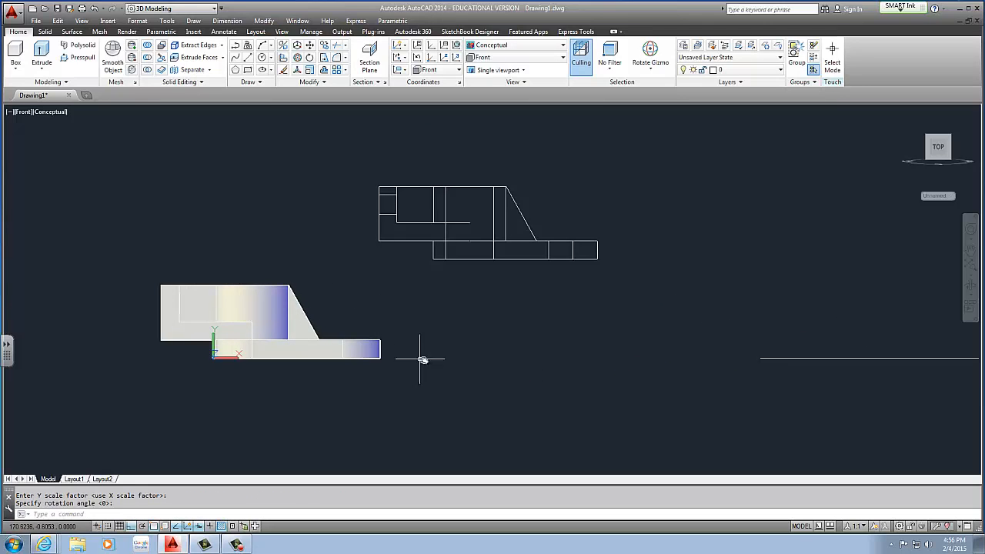
pyautogui.moveTo(423, 360); pyautogui.dragTo(461, 339, button='middle')
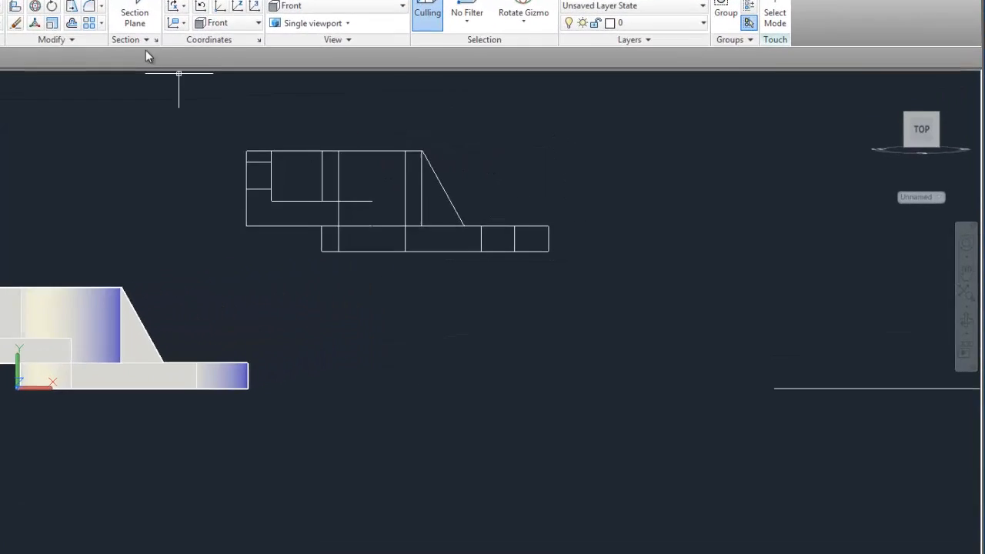
# Set both the coordinate system and the viewport to Right.
pyautogui.click(436, 69)
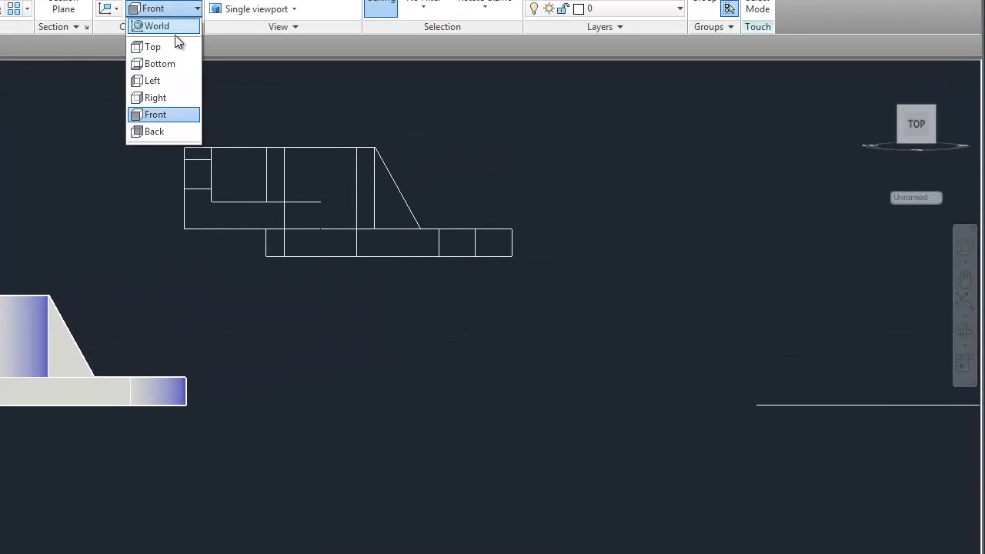
pyautogui.click(159, 98)
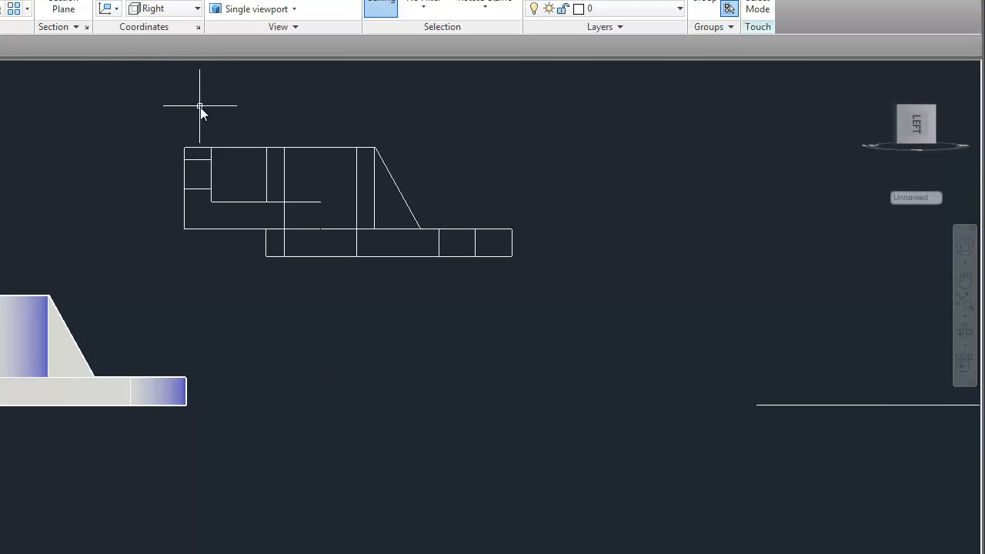
pyautogui.click(243, 3)
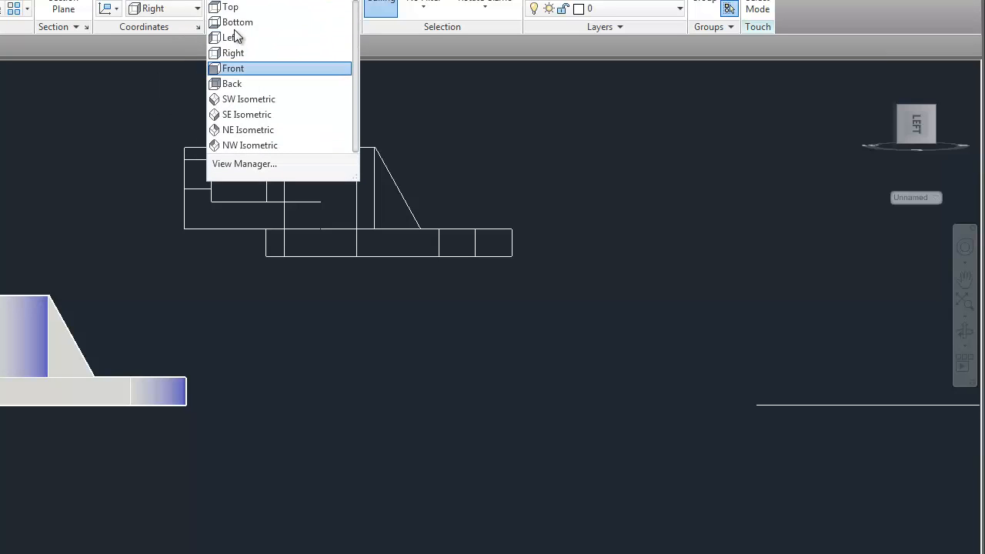
pyautogui.click(238, 53)
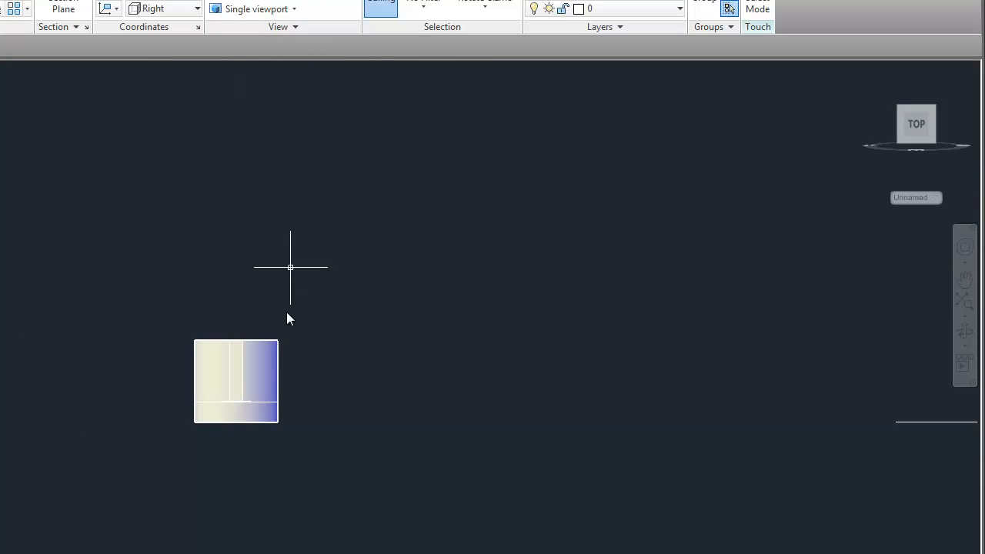
pyautogui.keyDown('shift'); pyautogui.moveTo(278, 381); pyautogui.dragTo(283, 355, button='middle'); pyautogui.keyUp('shift')
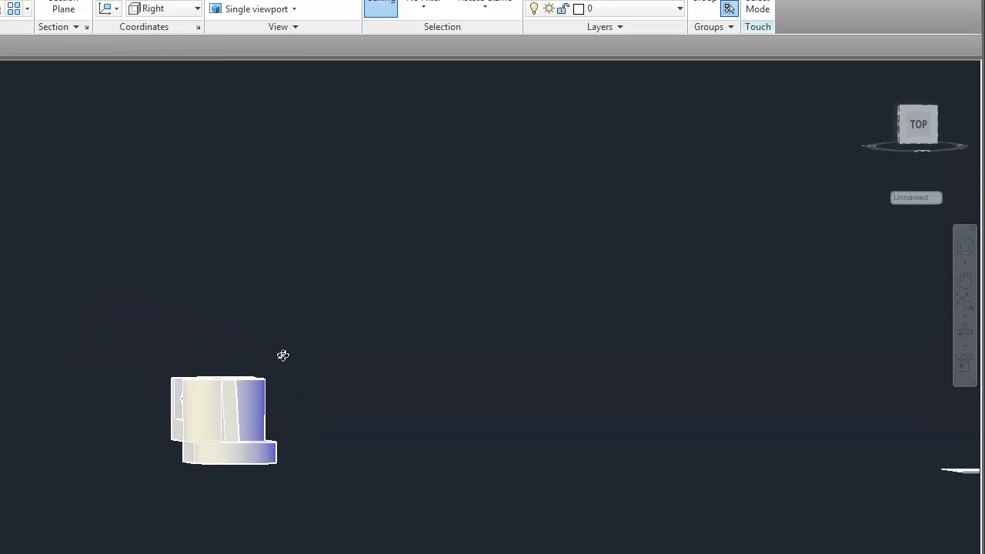
pyautogui.click(245, 1)
pyautogui.click(242, 55)
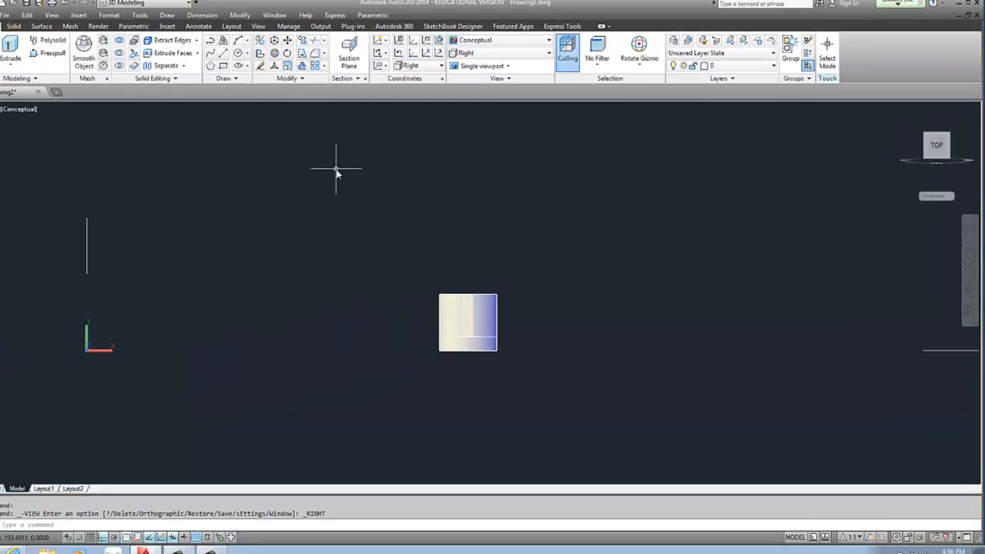
# Create a FLATSHOT of the right view as a new block and insert it beside the bracket with default scale and rotation.
pyautogui.press('Return')
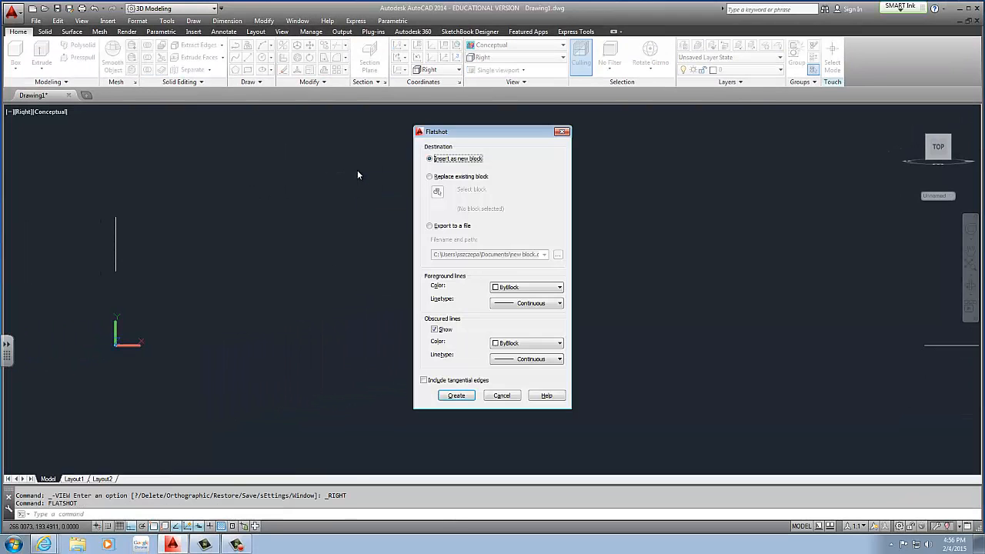
pyautogui.click(455, 396)
pyautogui.click(301, 357)
pyautogui.press('Return')
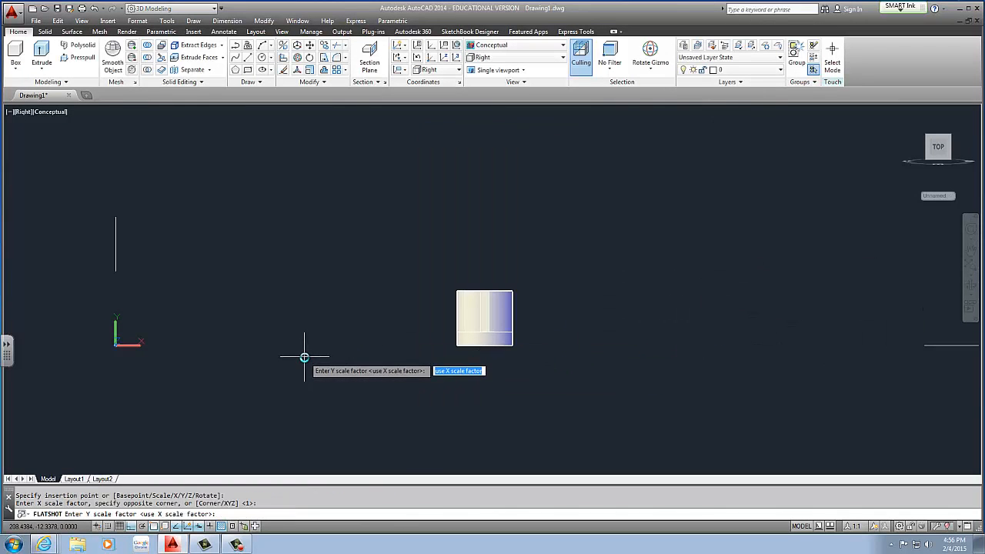
pyautogui.press('Return')
# Rotate the flattened right view about its gizmo axes until it lies flat, parallel to the flattened top view.
pyautogui.keyDown('shift'); pyautogui.moveTo(380, 336); pyautogui.dragTo(485, 377, button='middle'); pyautogui.keyUp('shift')
pyautogui.moveTo(491, 319); pyautogui.dragTo(408, 303, button='middle')
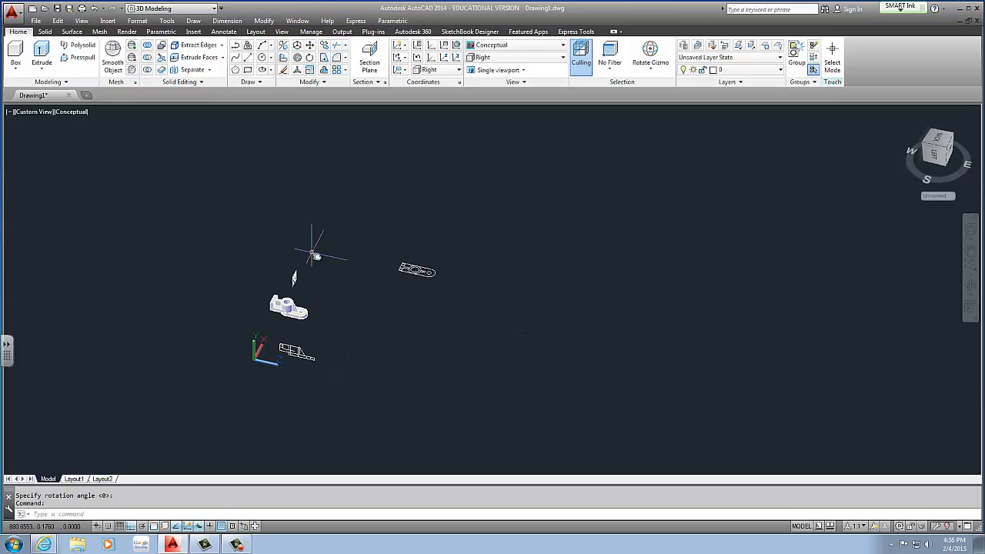
pyautogui.click(313, 261)
pyautogui.click(278, 287)
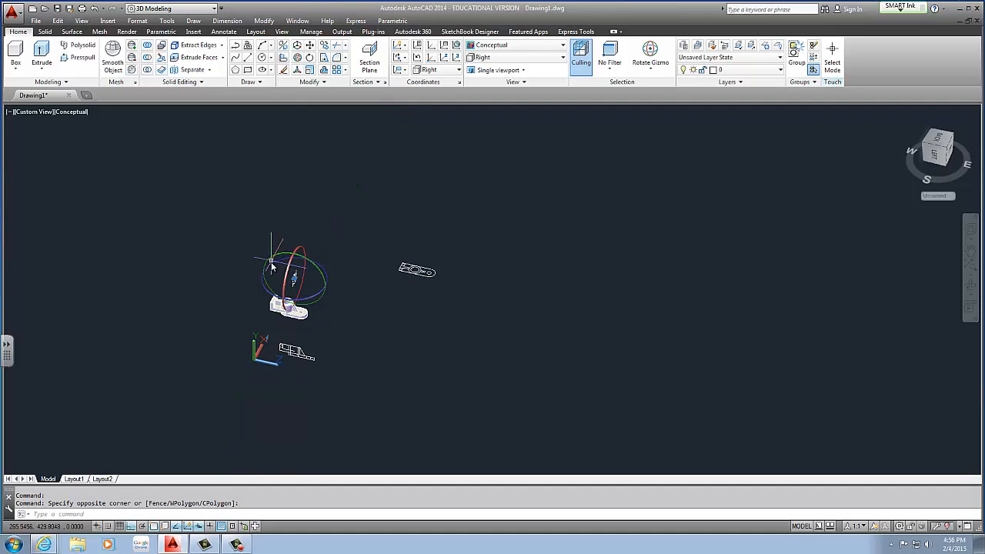
pyautogui.click(317, 301)
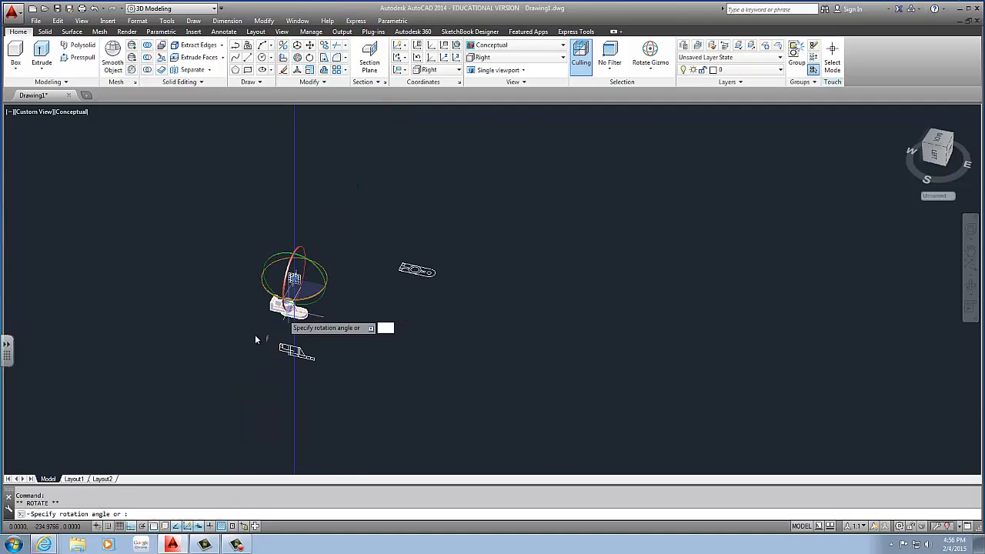
pyautogui.click(291, 267)
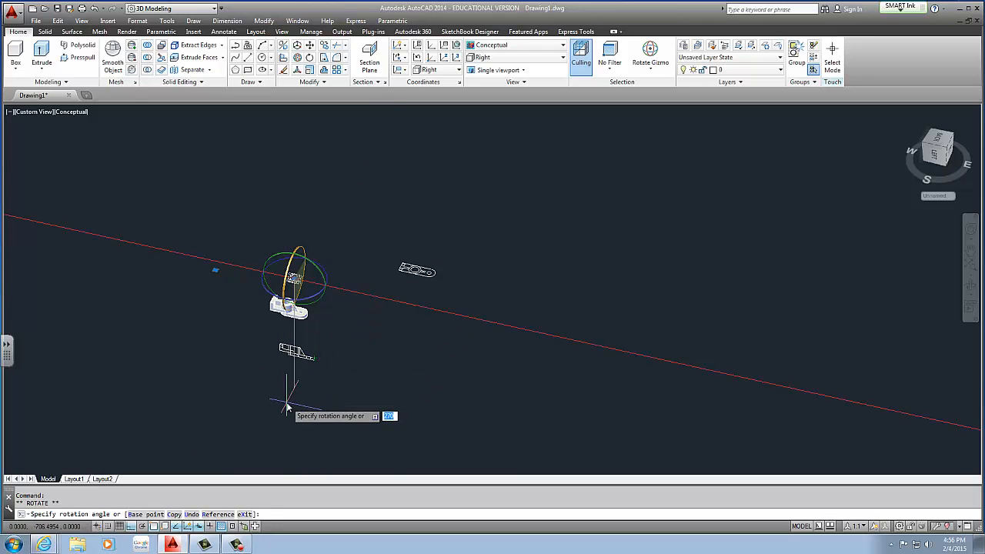
pyautogui.press('Escape')
# Rotate the upright flattened front view about its long axis so it lies flat like the other two views.
pyautogui.scroll(4, 302, 349)
pyautogui.click(308, 344)
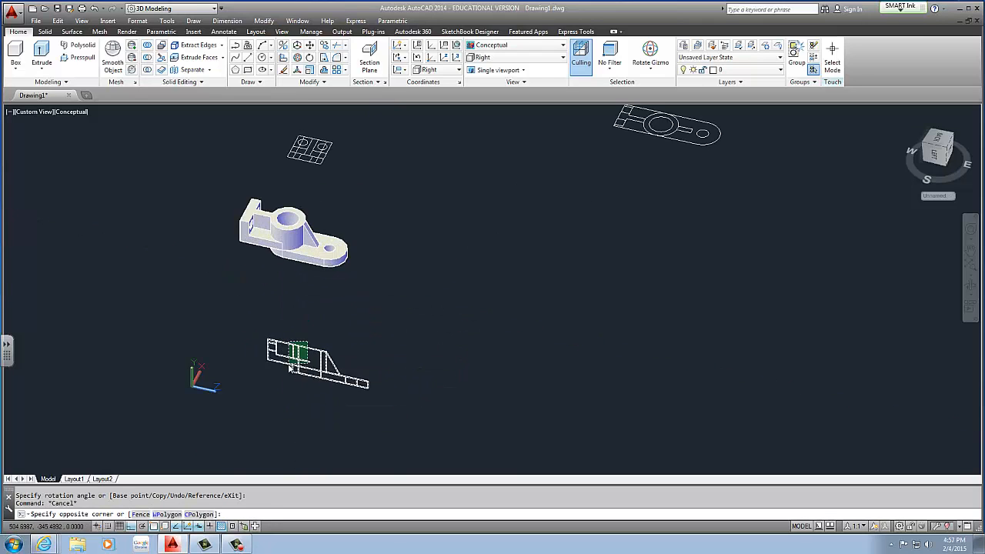
pyautogui.click(292, 359)
pyautogui.click(315, 340)
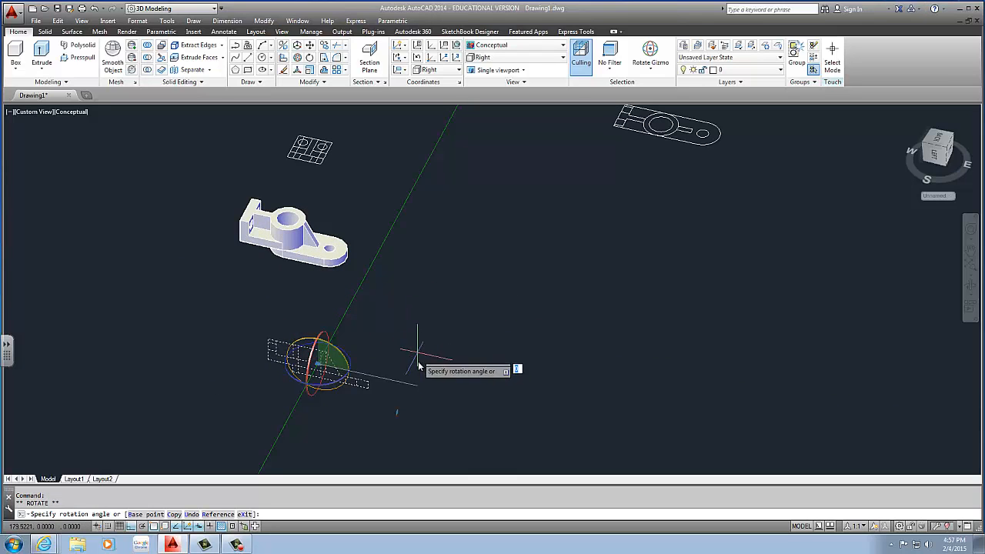
pyautogui.press('Escape')
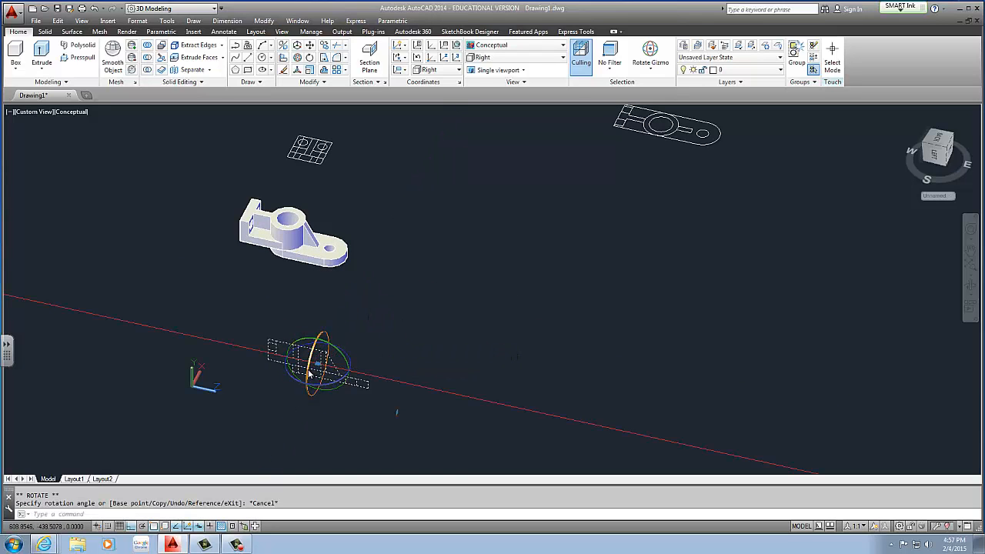
pyautogui.click(310, 373)
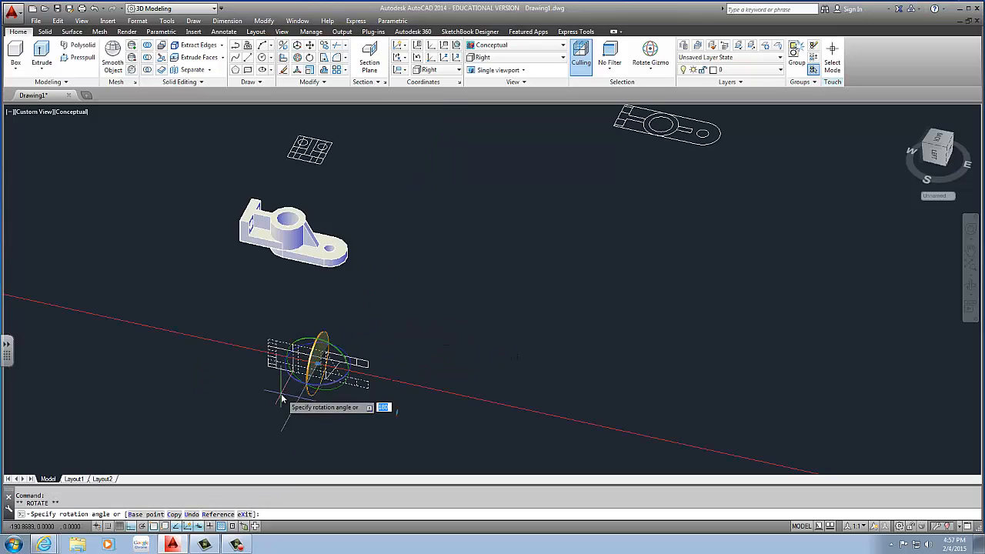
pyautogui.click(428, 322)
pyautogui.click(312, 358)
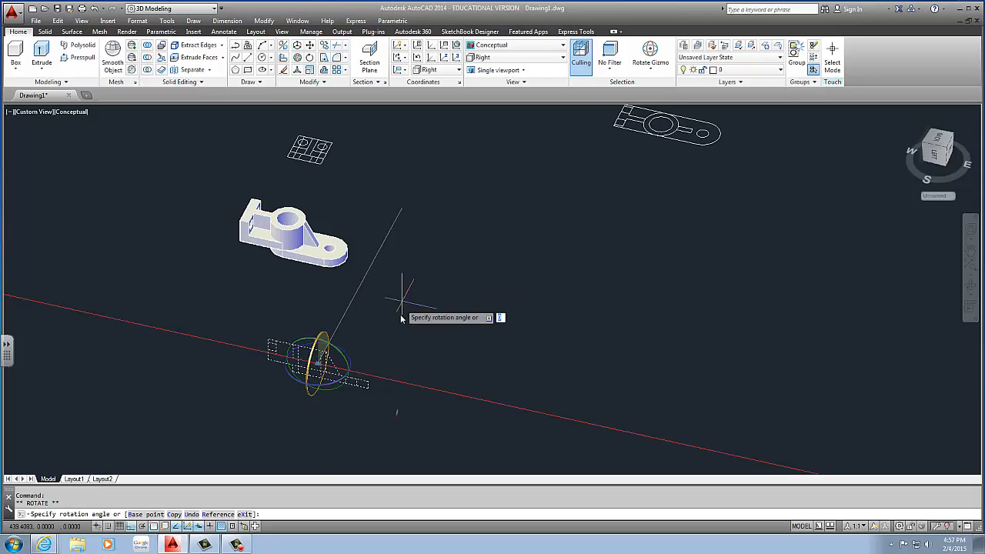
pyautogui.click(400, 441)
pyautogui.press('Escape')
# Move the flattened front view by its lower-left corner onto the lower-left corner of the flattened right view.
pyautogui.click(378, 339)
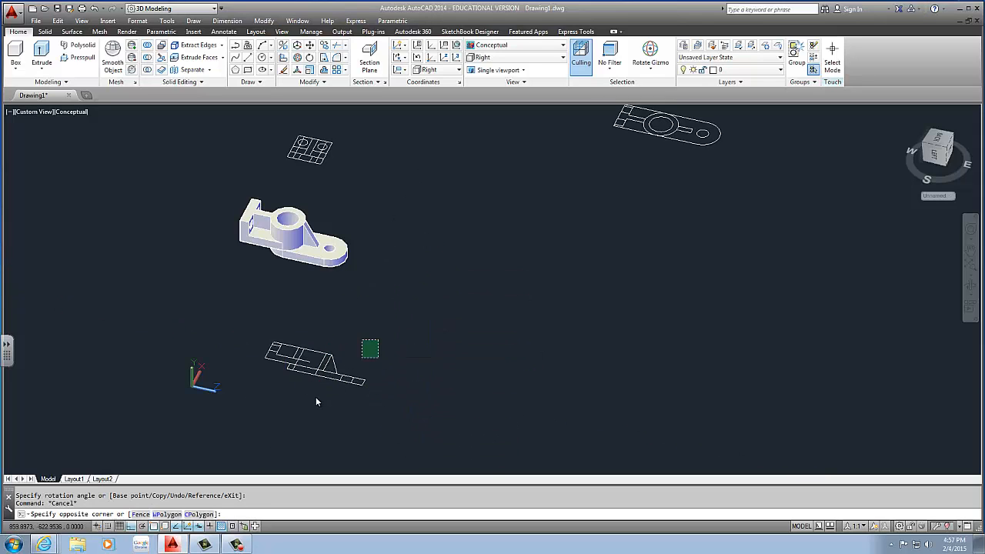
pyautogui.click(316, 401)
pyautogui.moveTo(343, 369); pyautogui.dragTo(361, 402, button='middle')
pyautogui.write('M')
pyautogui.press('Return')
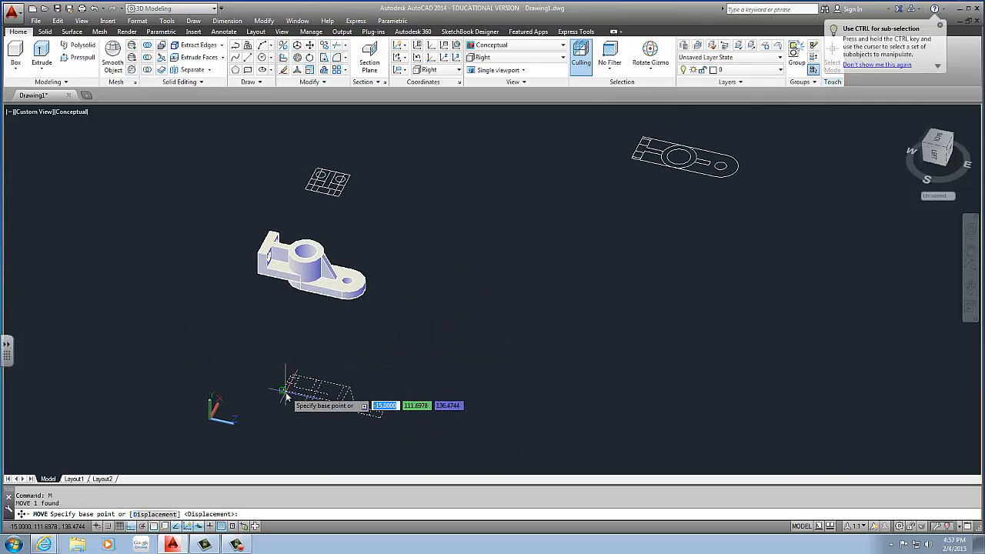
pyautogui.click(285, 393)
pyautogui.scroll(-1, 350, 203)
pyautogui.moveTo(350, 203); pyautogui.dragTo(302, 314, button='middle')
pyautogui.scroll(3, 302, 314)
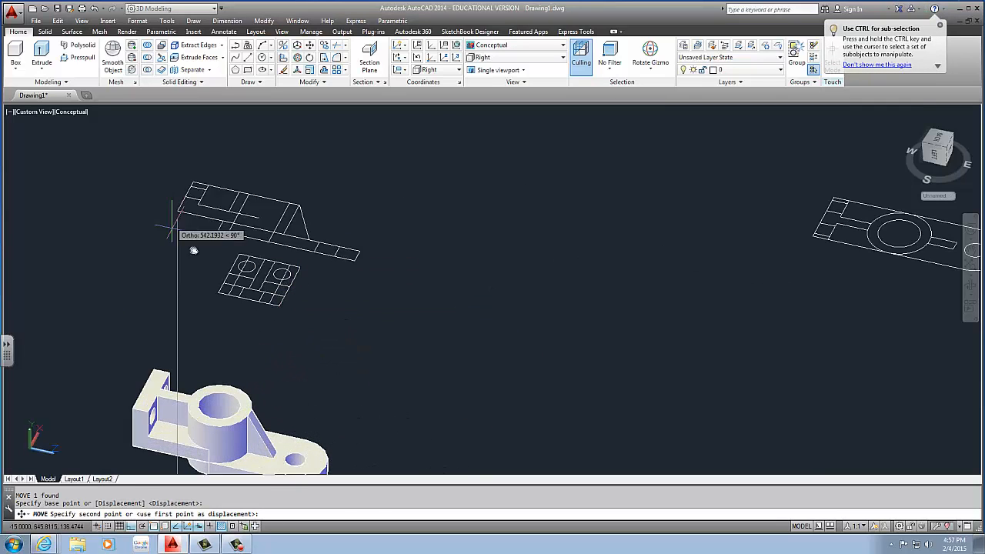
pyautogui.click(221, 292)
# Move the flattened front view straight left of the flattened right view, leaving a gap while keeping their lower edges aligned.
pyautogui.click(343, 301)
pyautogui.click(326, 337)
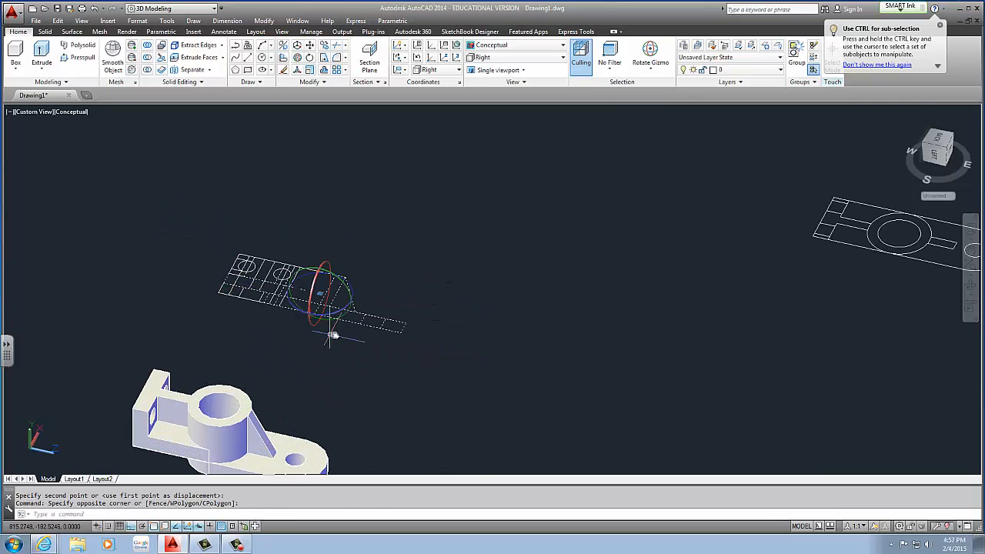
pyautogui.write('m')
pyautogui.press('Return')
pyautogui.click(358, 355)
pyautogui.click(153, 323)
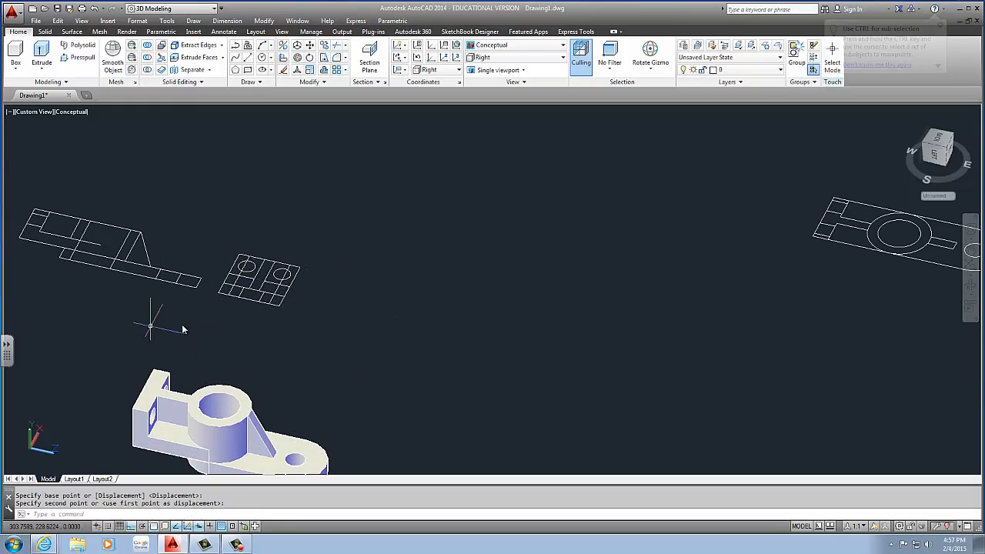
# Move the flattened top view by its lower-left corner onto the upper-left corner of the flattened front view.
pyautogui.scroll(-2, 161, 362)
pyautogui.click(602, 272)
pyautogui.write('m')
pyautogui.press('Return')
pyautogui.scroll(1, 568, 291)
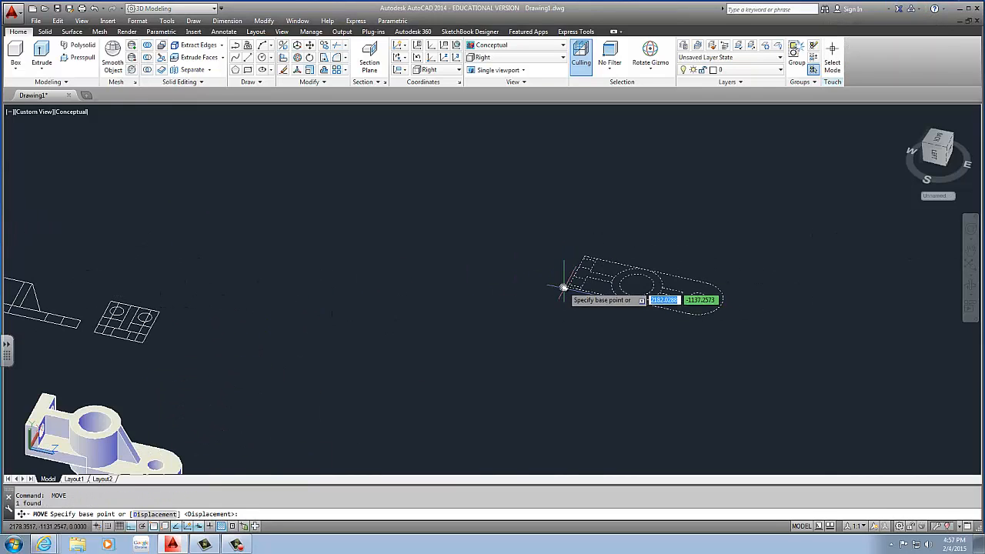
pyautogui.click(567, 288)
pyautogui.scroll(-2, 455, 315)
pyautogui.moveTo(308, 290); pyautogui.dragTo(416, 275, button='middle')
pyautogui.scroll(5, 358, 275)
pyautogui.moveTo(219, 252); pyautogui.dragTo(348, 293, button='middle')
pyautogui.click(152, 292)
# Move the flattened top view straight away from the front view, leaving a gap between the two aligned views.
pyautogui.click(224, 282)
pyautogui.press('Return')
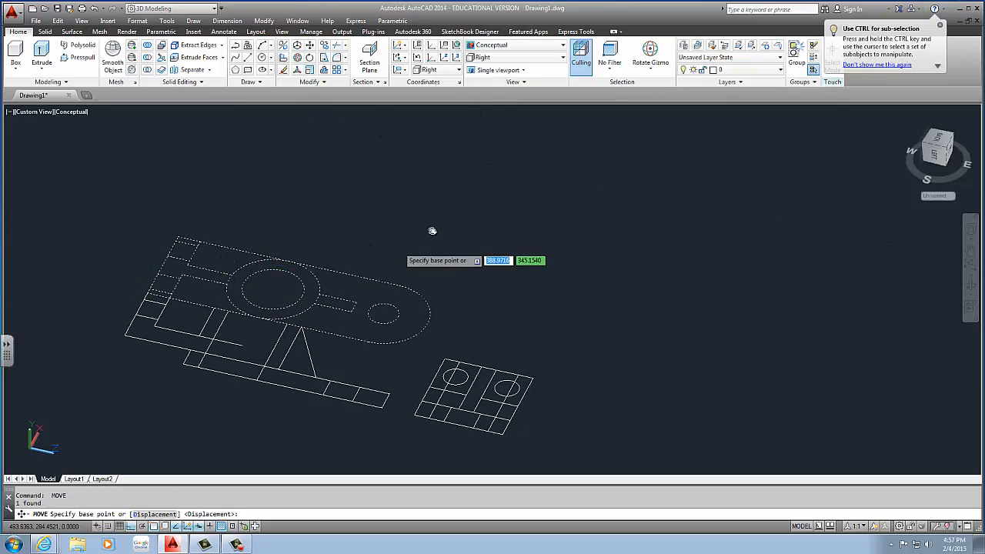
pyautogui.click(398, 247)
pyautogui.press('Escape')
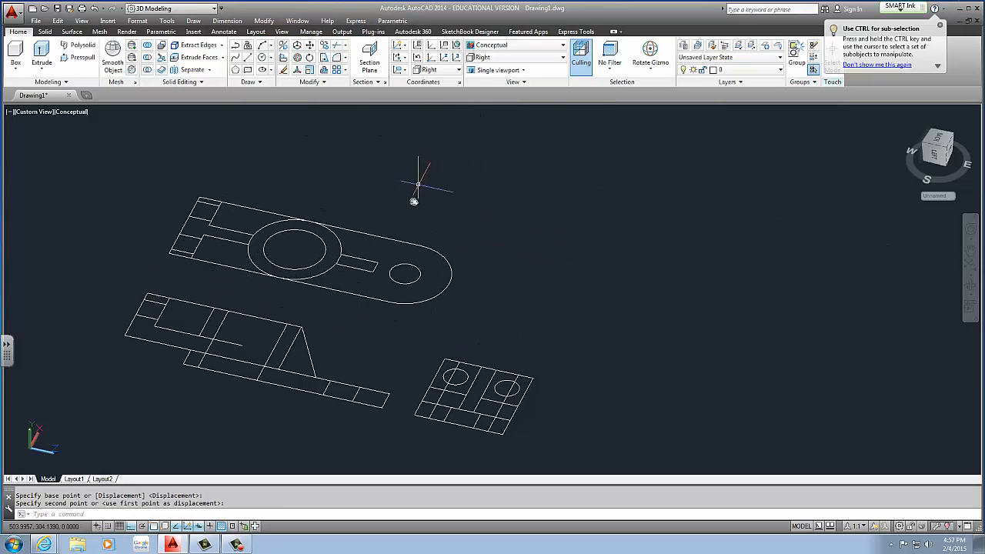
# Move the solid 3D bracket well to the right, clear of the three flattened views.
pyautogui.moveTo(408, 250); pyautogui.dragTo(461, 371, button='middle')
pyautogui.moveTo(449, 288); pyautogui.dragTo(457, 358, button='middle')
pyautogui.scroll(-4, 488, 355)
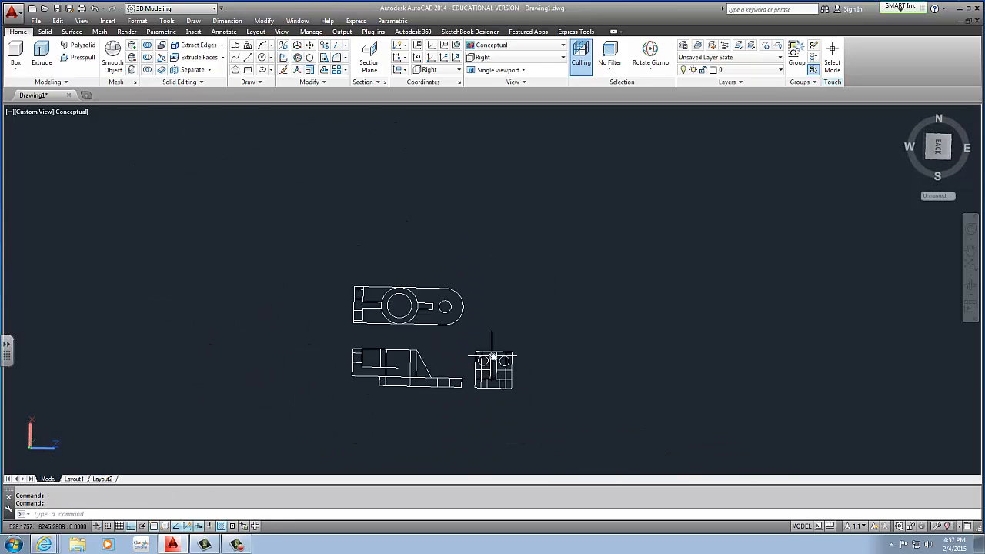
pyautogui.moveTo(539, 465); pyautogui.dragTo(316, 366, button='middle')
pyautogui.scroll(3, 463, 394)
pyautogui.scroll(-5, 454, 314)
pyautogui.click(460, 313)
pyautogui.click(422, 333)
pyautogui.scroll(-2, 357, 351)
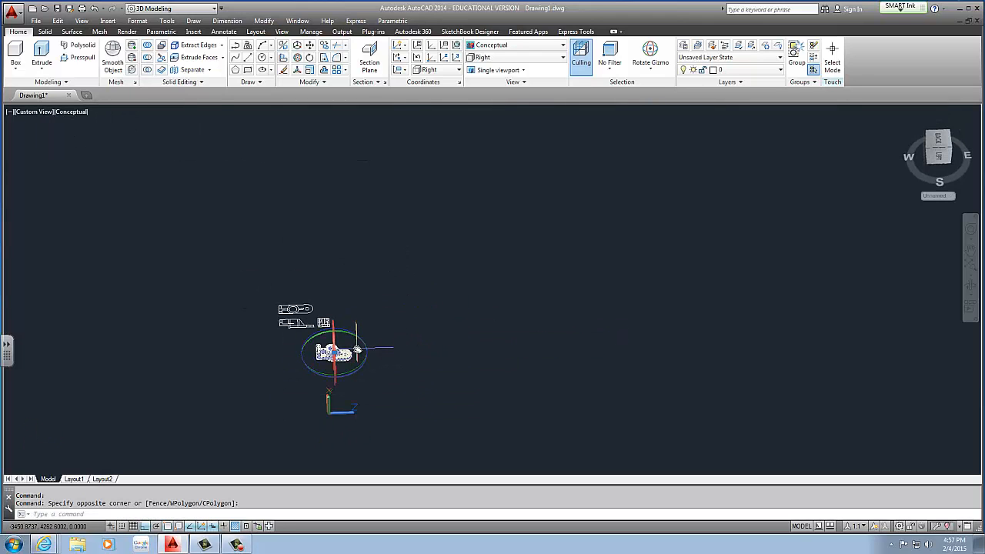
pyautogui.write('m')
pyautogui.press('Return')
pyautogui.click(318, 371)
pyautogui.click(455, 319)
pyautogui.click(482, 308)
pyautogui.click(410, 370)
pyautogui.press('Return')
pyautogui.click(412, 369)
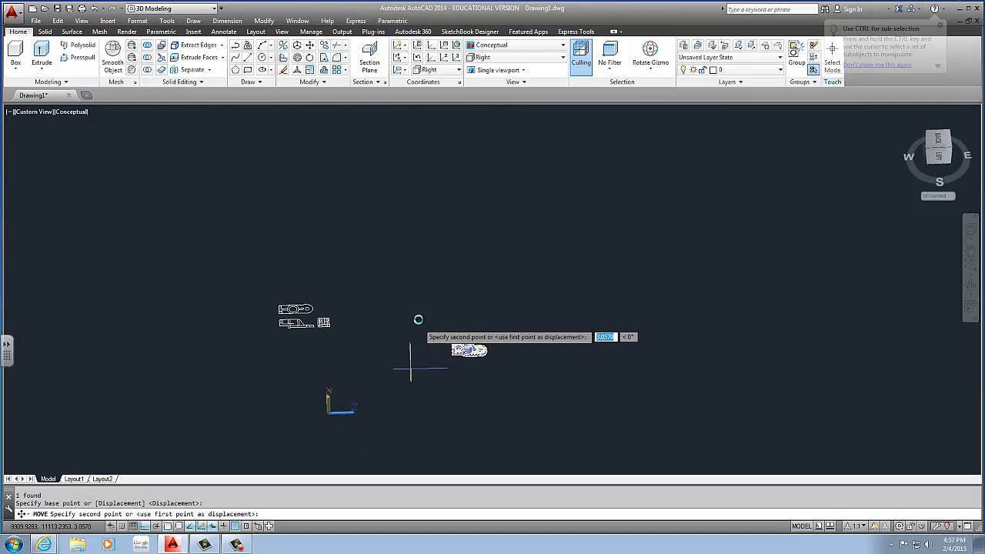
pyautogui.press('Escape')
# Move the solid 3D bracket up until it is roughly level with the flattened views.
pyautogui.scroll(2, 459, 343)
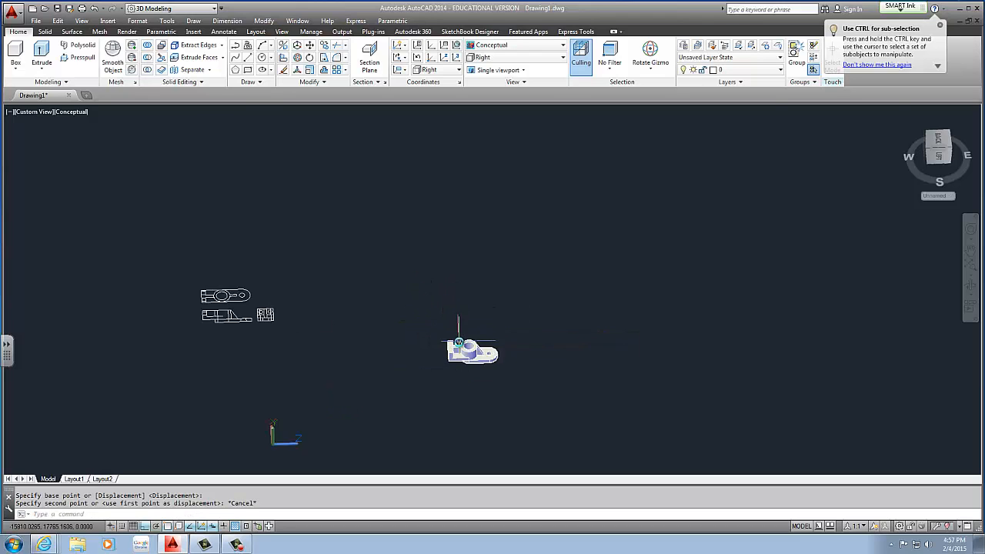
pyautogui.scroll(2, 461, 343)
pyautogui.keyDown('shift'); pyautogui.moveTo(460, 343); pyautogui.dragTo(468, 382, button='middle'); pyautogui.keyUp('shift')
pyautogui.click(469, 383)
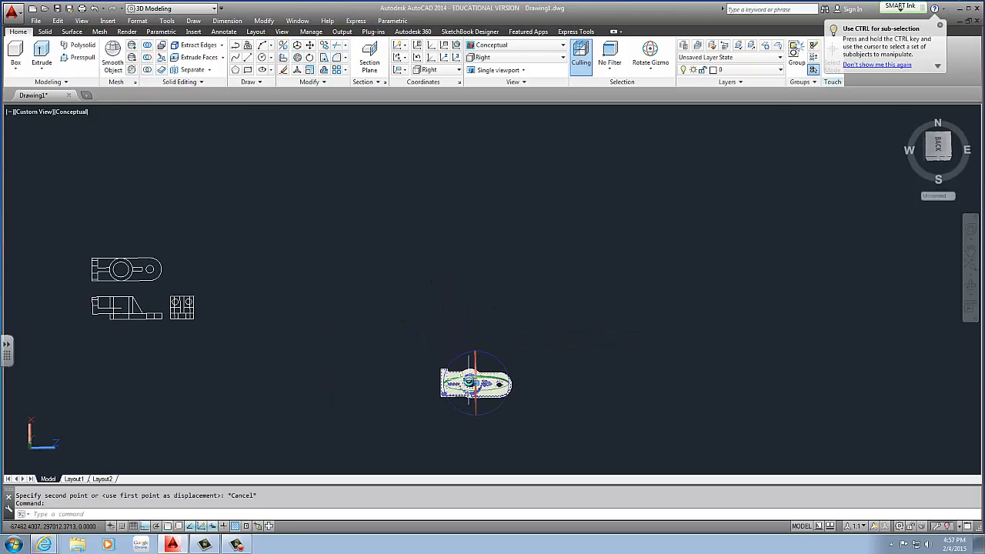
pyautogui.write('m')
pyautogui.press('Return')
pyautogui.click(416, 352)
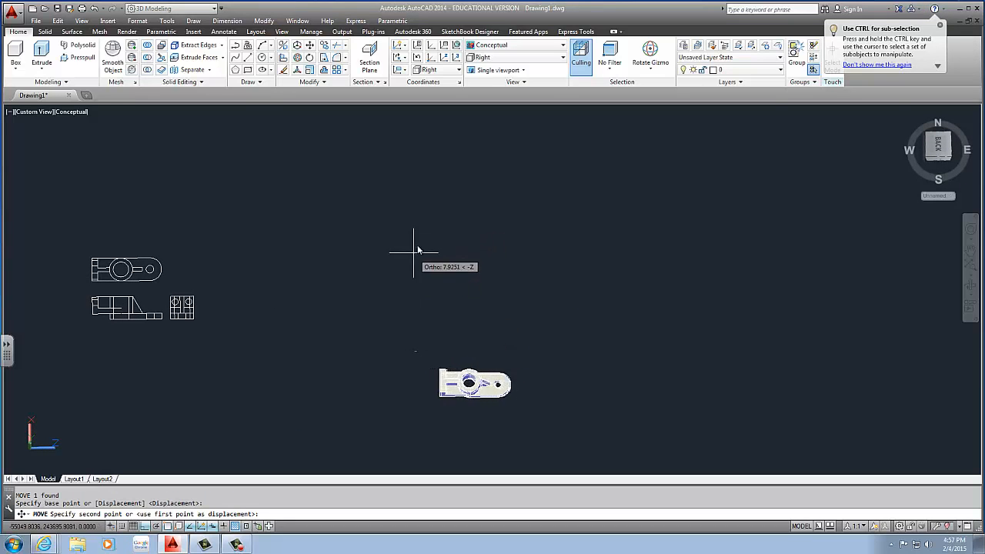
pyautogui.click(418, 246)
pyautogui.moveTo(424, 293); pyautogui.dragTo(530, 287, button='middle')
pyautogui.scroll(-1, 530, 287)
pyautogui.press('Escape')
# Switch to Layout1 and narrow the existing viewport from its right side so it frames only the three flattened views.
pyautogui.scroll(3, 354, 306)
pyautogui.moveTo(148, 435); pyautogui.dragTo(121, 439, button='middle')
pyautogui.click(74, 478)
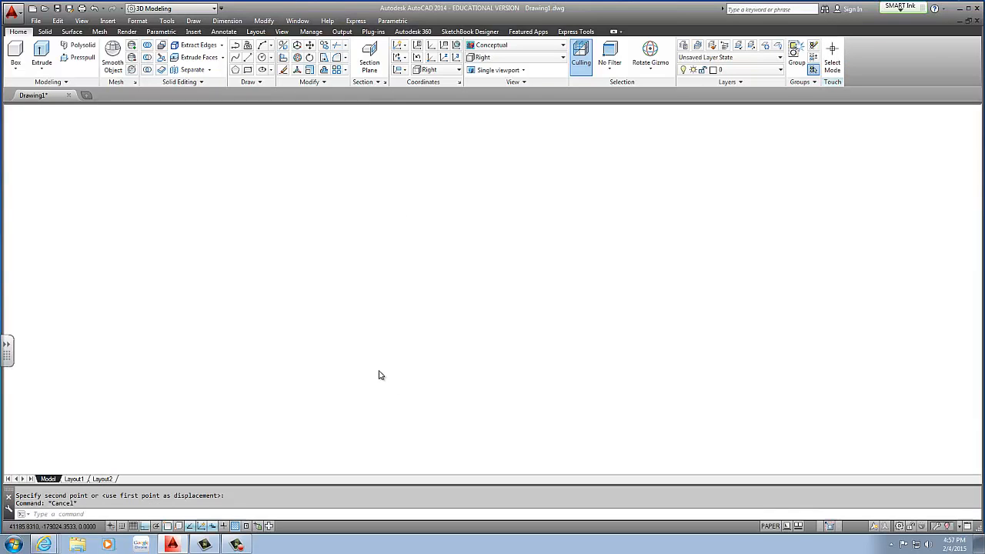
pyautogui.moveTo(515, 262); pyautogui.dragTo(462, 251, button='middle')
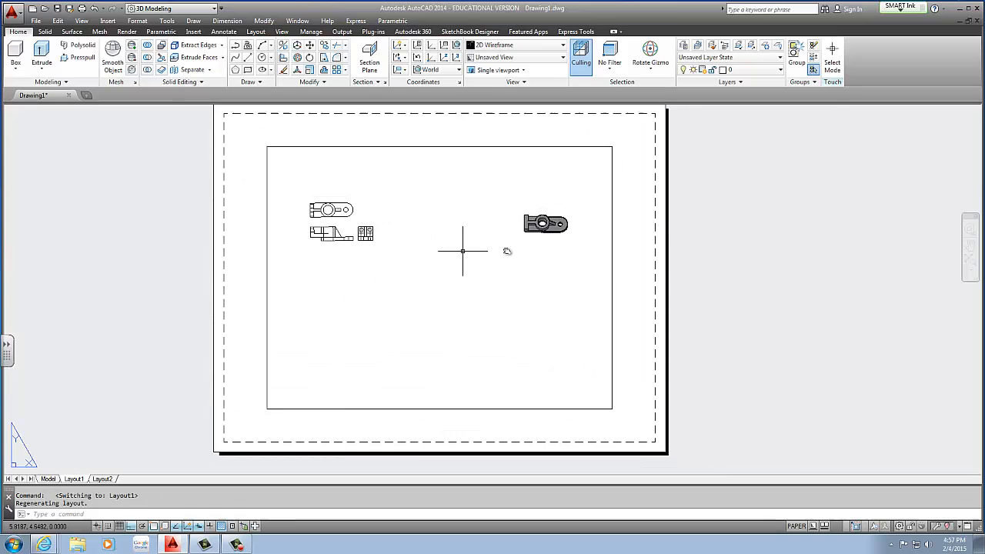
pyautogui.click(596, 228)
pyautogui.click(598, 236)
pyautogui.click(600, 238)
pyautogui.click(599, 245)
pyautogui.click(613, 239)
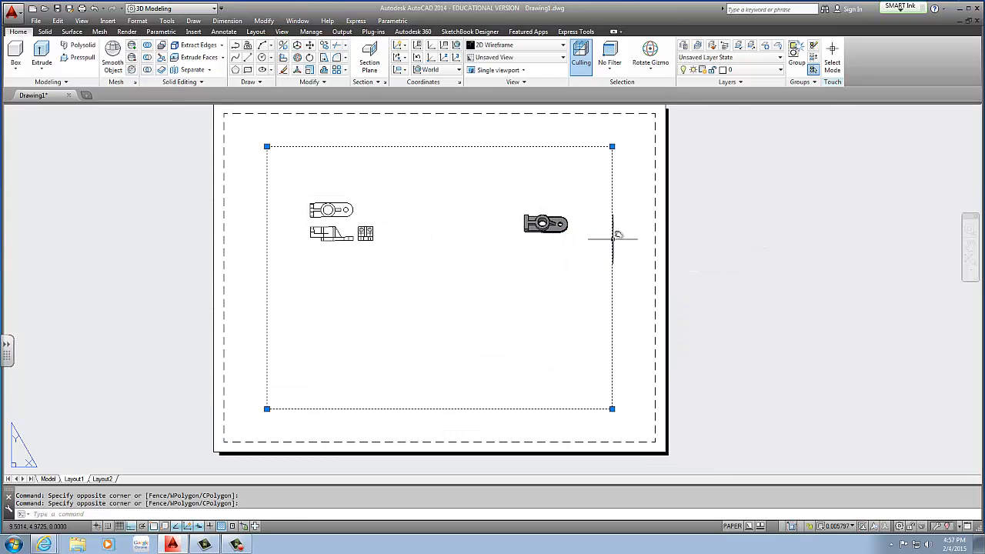
pyautogui.click(613, 145)
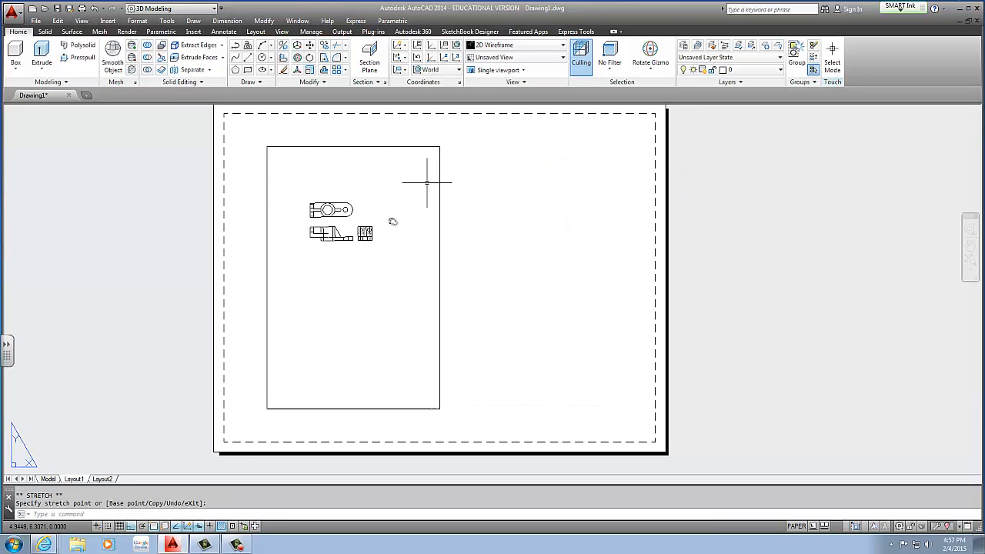
pyautogui.press('Escape')
# Activate the narrowed viewport and enlarge the three flattened views so they fill its width.
pyautogui.moveTo(390, 237); pyautogui.dragTo(411, 247, button='middle')
pyautogui.doubleClick(409, 254)
pyautogui.scroll(-2, 401, 298)
pyautogui.moveTo(397, 299); pyautogui.dragTo(371, 354, button='middle')
pyautogui.scroll(6, 355, 317)
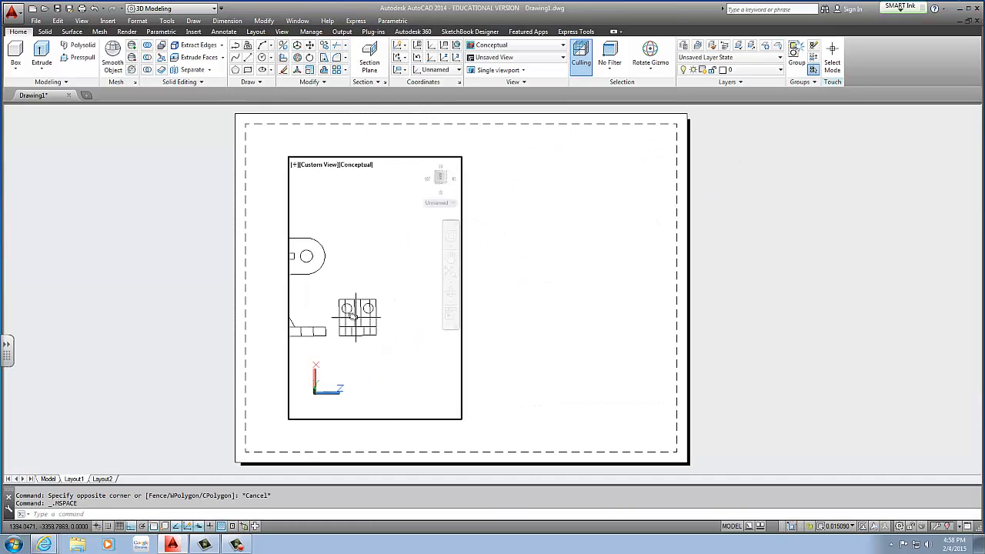
pyautogui.moveTo(351, 311); pyautogui.dragTo(429, 297, button='middle')
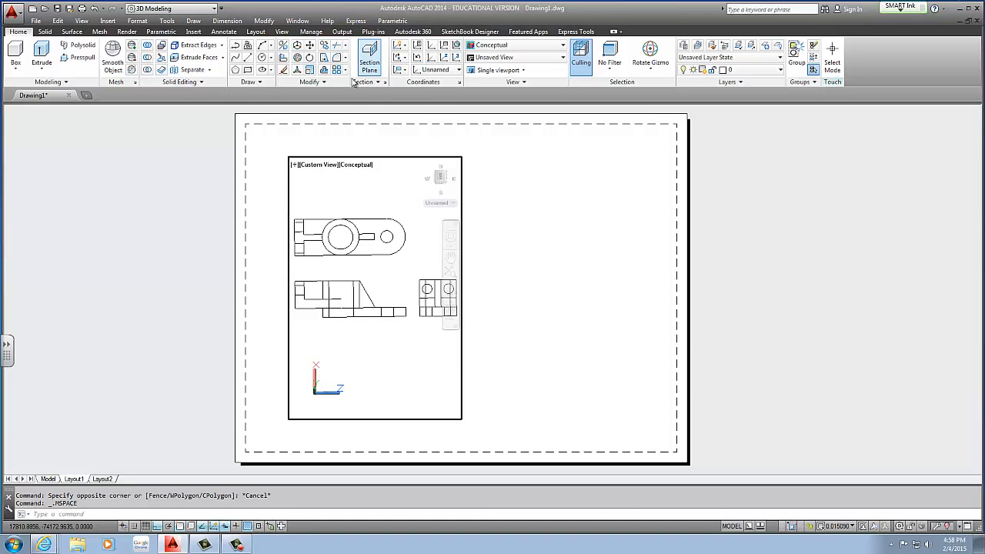
pyautogui.click(512, 70)
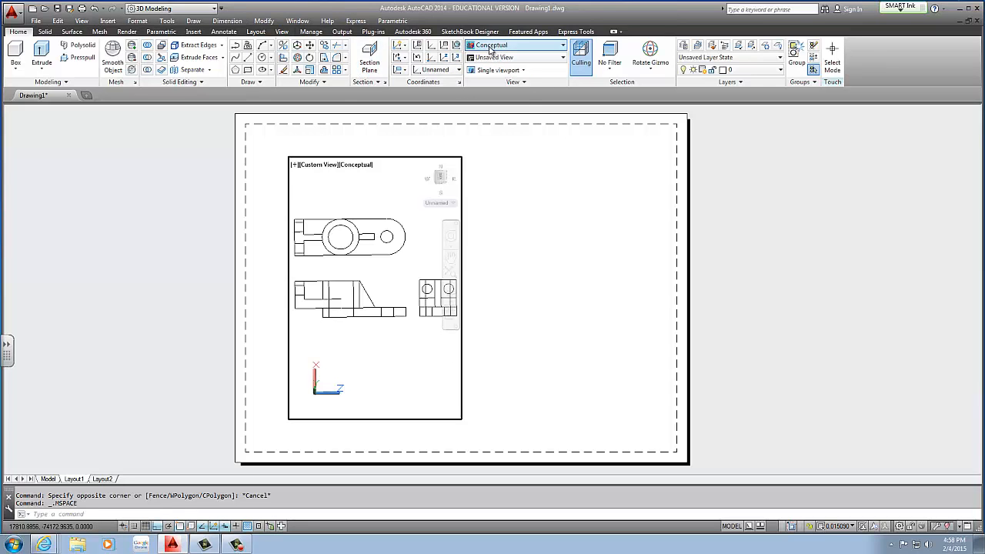
pyautogui.click(45, 31)
pyautogui.click(26, 32)
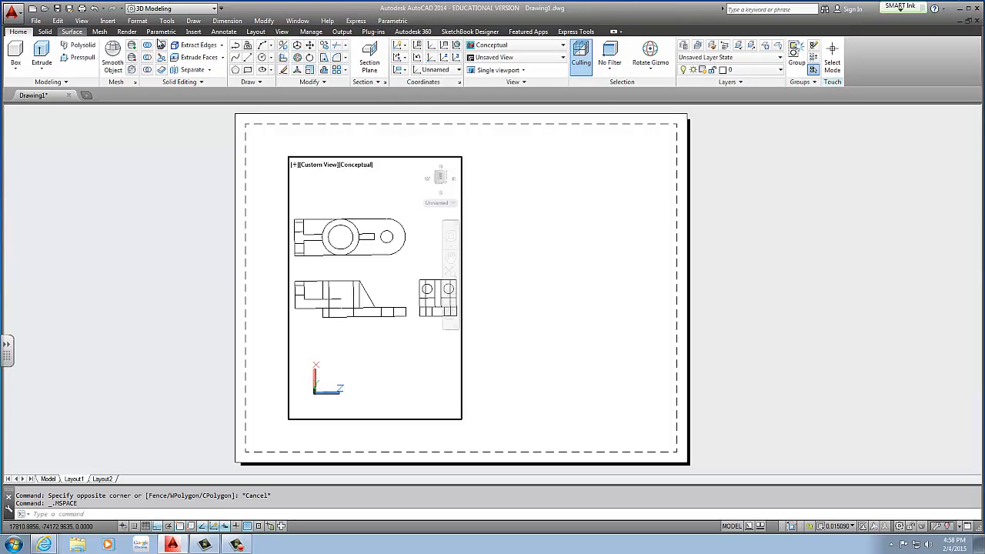
pyautogui.click(519, 71)
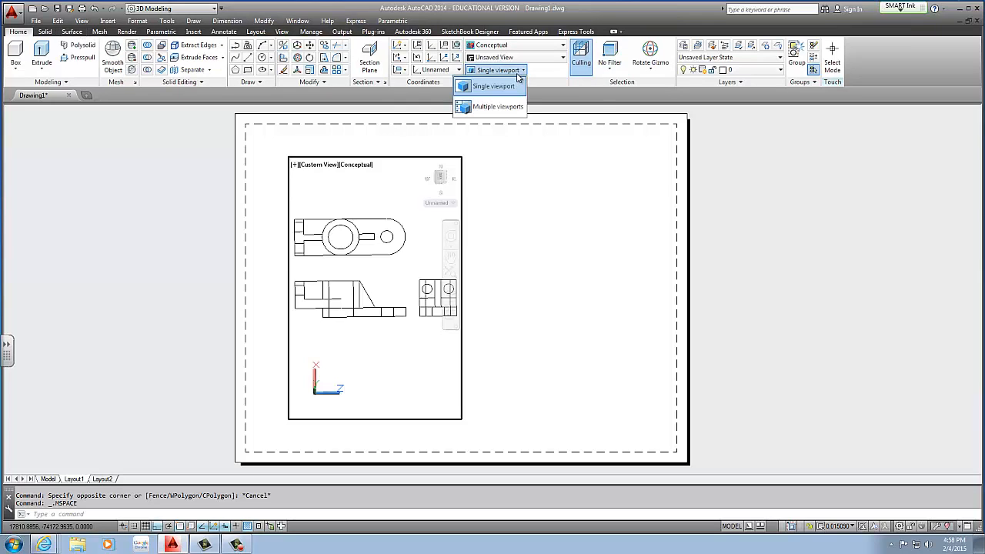
pyautogui.click(499, 87)
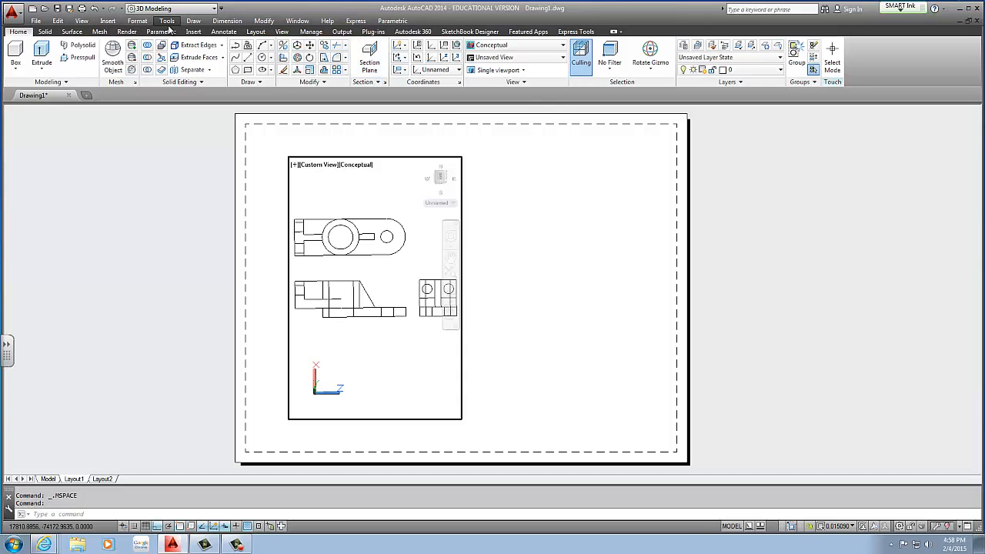
pyautogui.click(81, 22)
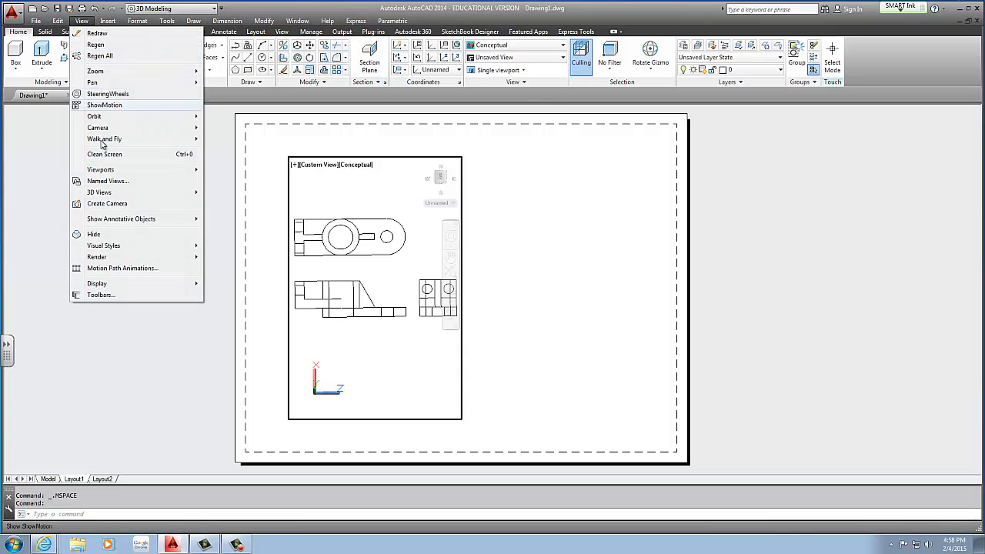
pyautogui.click(440, 182)
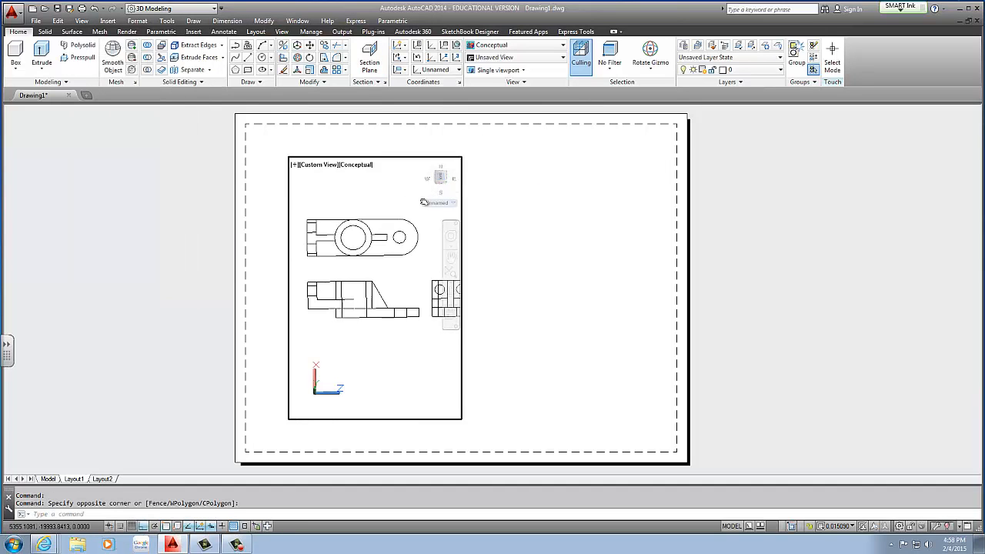
pyautogui.press('Escape')
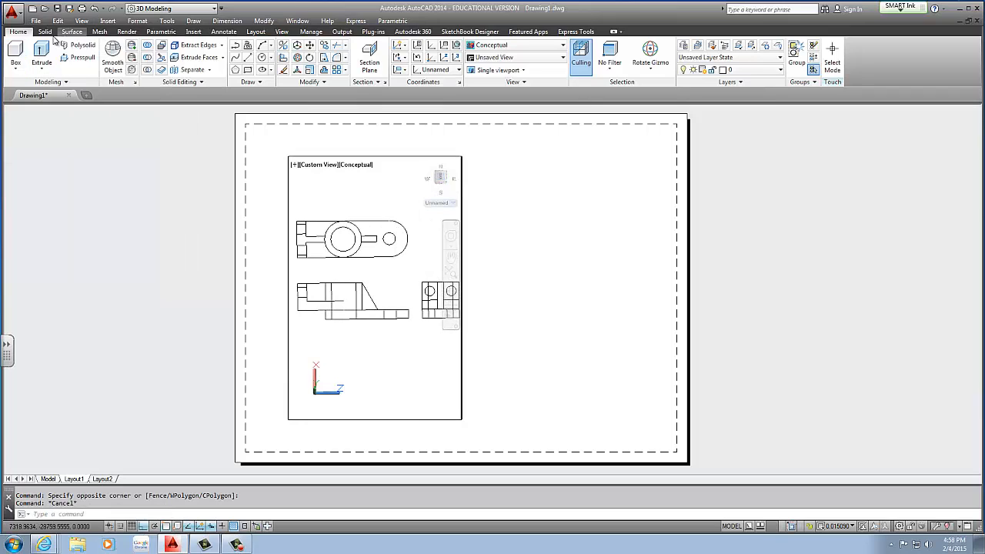
pyautogui.click(236, 544)
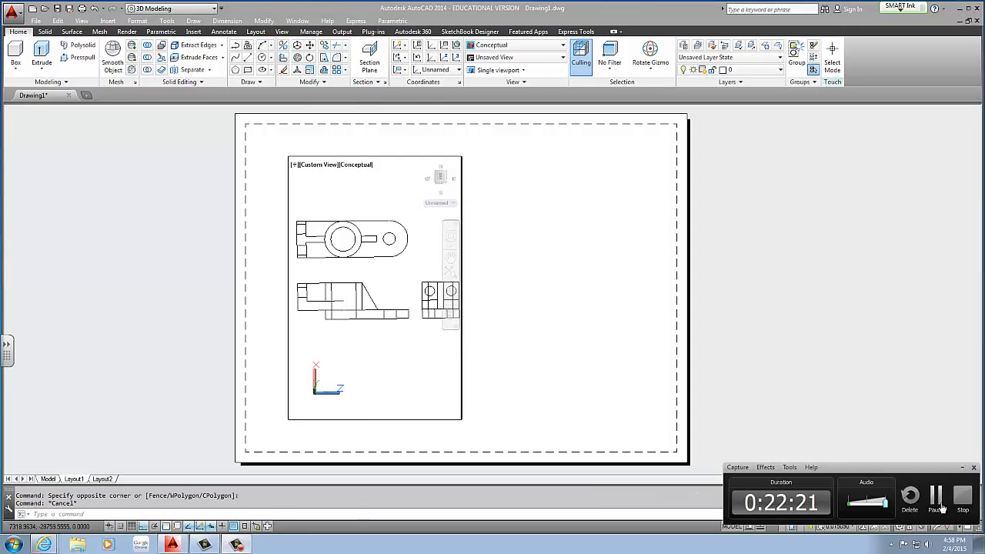
pyautogui.click(942, 508)
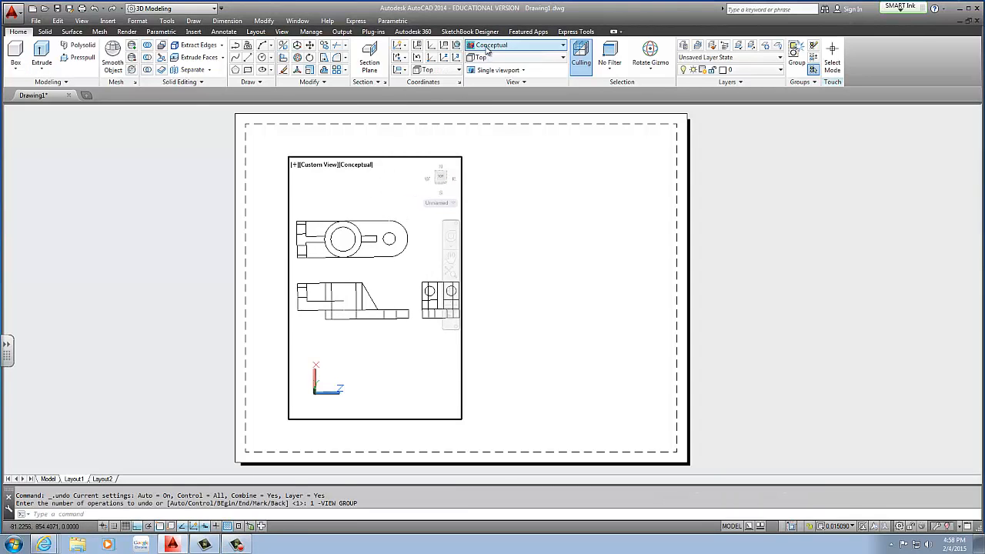
# Set the active viewport to the Top view and enlarge the flattened views inside it.
pyautogui.click(490, 58)
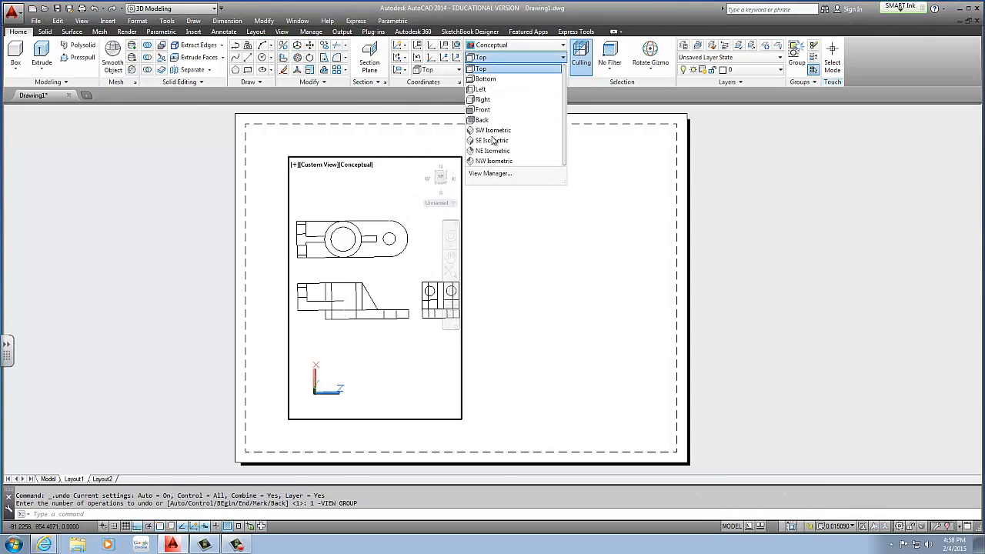
pyautogui.click(482, 70)
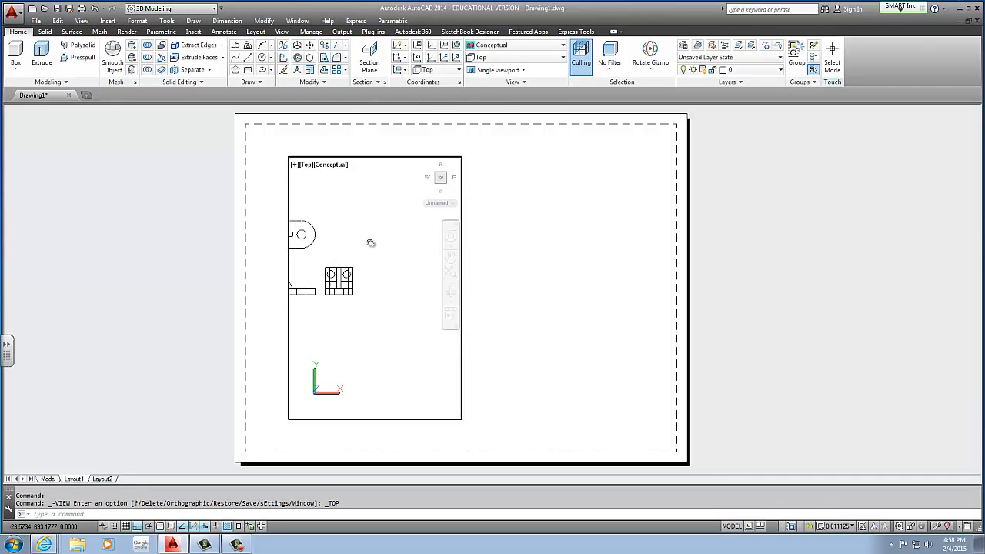
pyautogui.scroll(2, 367, 240)
pyautogui.moveTo(366, 241); pyautogui.dragTo(344, 259, button='middle')
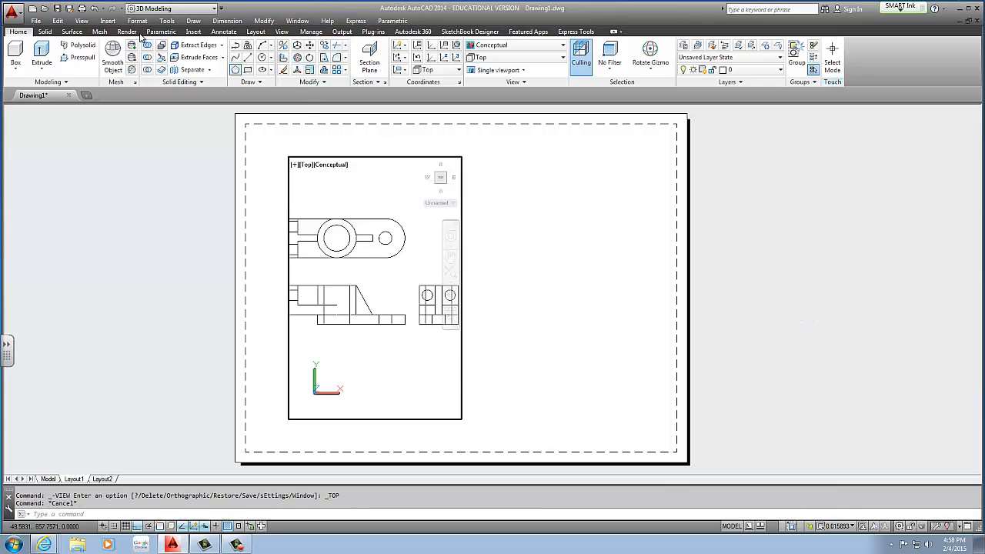
# Create a single new viewport from the existing viewport's upper-right corner across the empty right part of the sheet.
pyautogui.click(81, 21)
pyautogui.moveTo(154, 169)
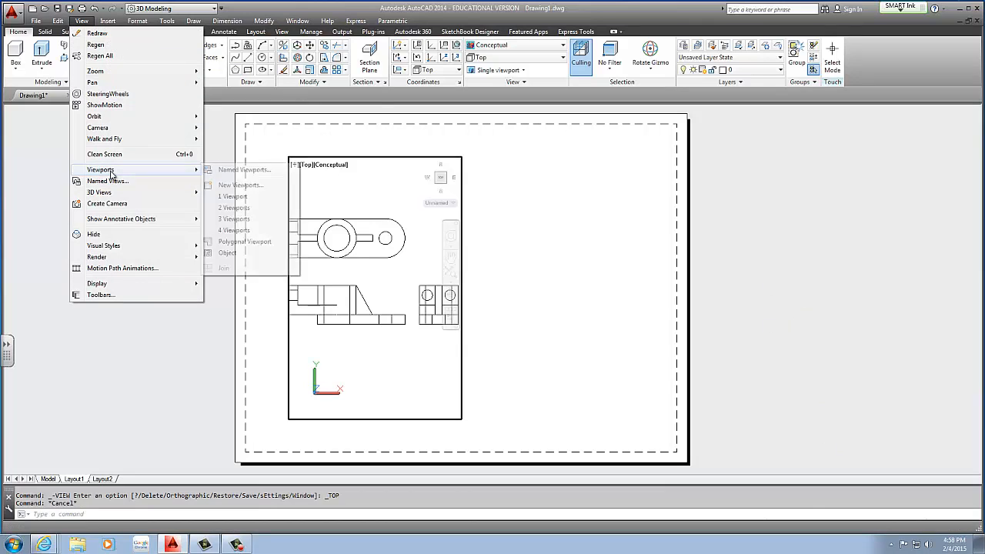
pyautogui.click(219, 197)
pyautogui.click(461, 157)
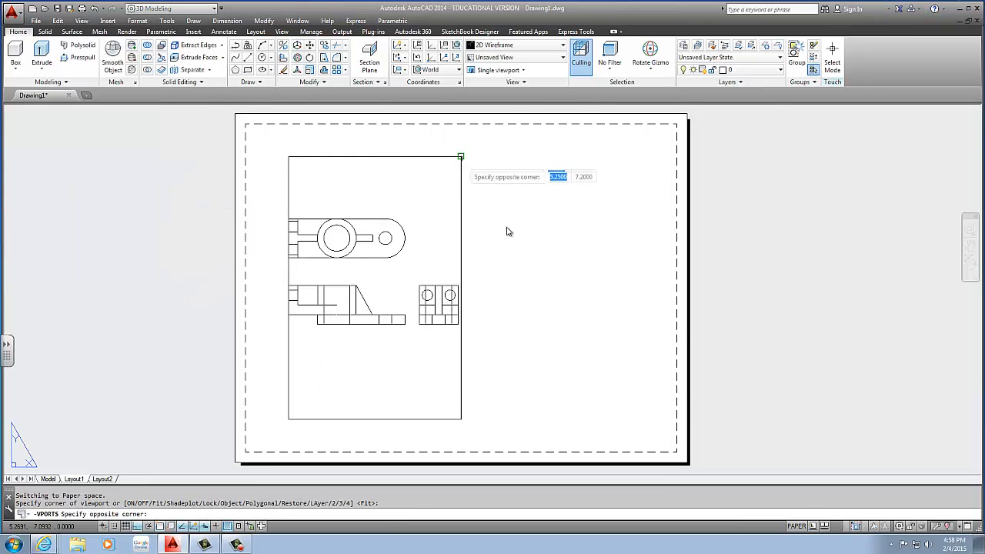
pyautogui.click(666, 420)
# Activate the new viewport and set its view to NE Isometric to show the bracket in 3D.
pyautogui.doubleClick(578, 281)
pyautogui.click(576, 278)
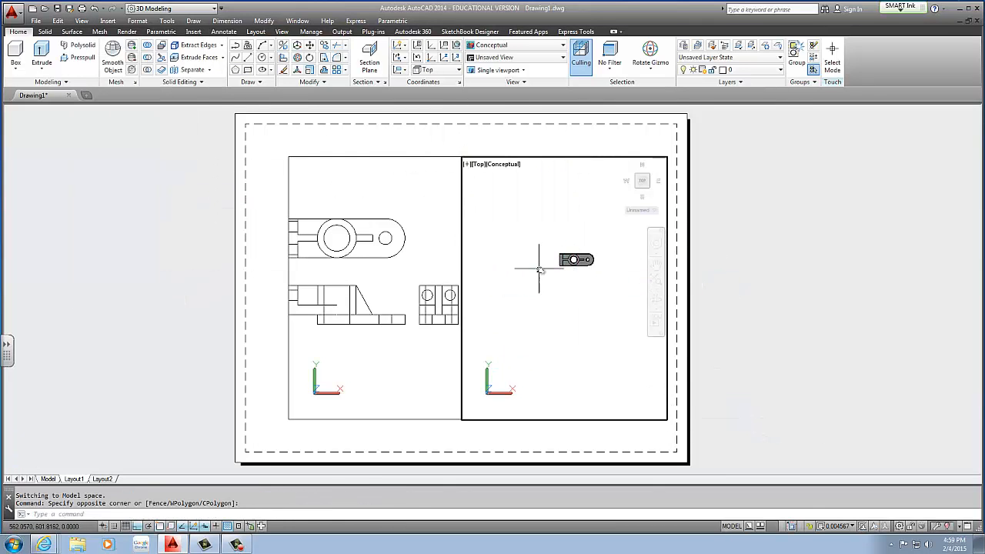
pyautogui.moveTo(534, 268)
pyautogui.keyDown('shift'); pyautogui.mouseDown(button='middle')
pyautogui.moveTo(568, 264)
pyautogui.moveTo(521, 290)
pyautogui.moveTo(535, 233)
pyautogui.mouseUp(button='middle'); pyautogui.keyUp('shift')
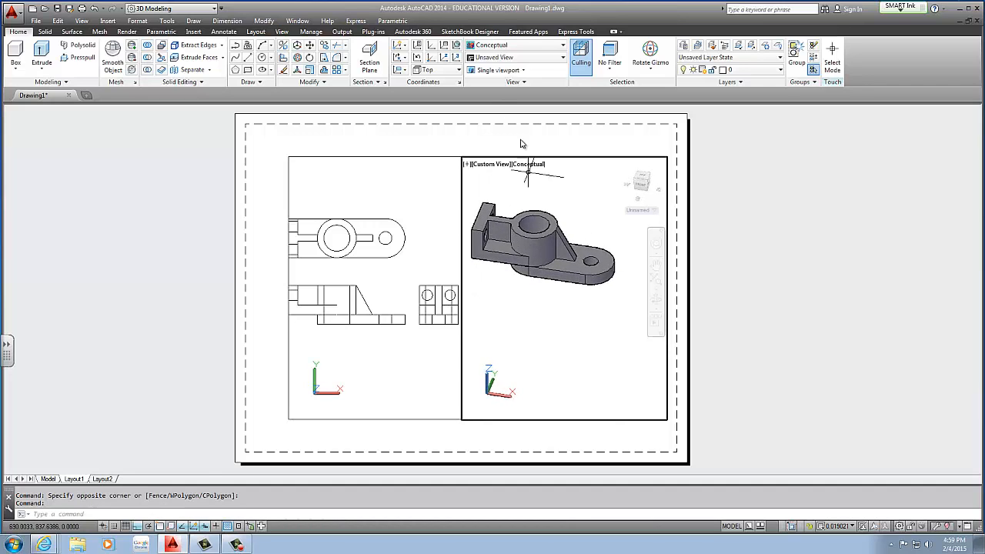
pyautogui.click(499, 58)
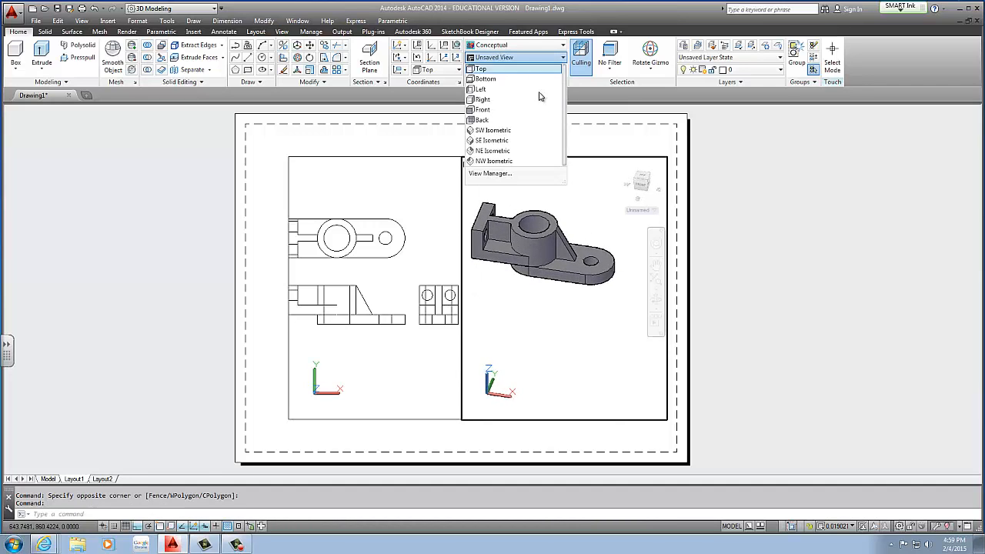
pyautogui.click(492, 151)
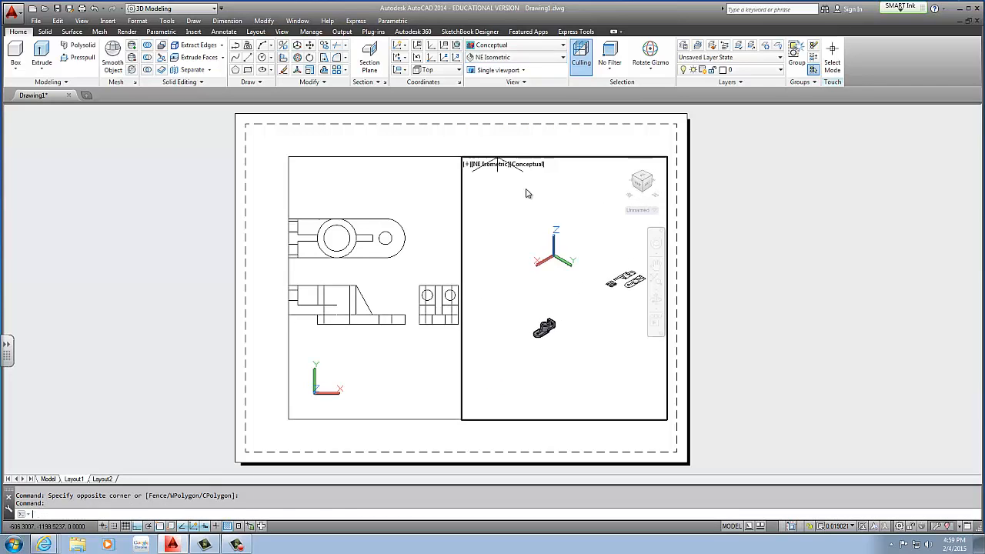
# Try the NW Isometric view for the bracket in the new viewport.
pyautogui.click(498, 70)
pyautogui.click(493, 58)
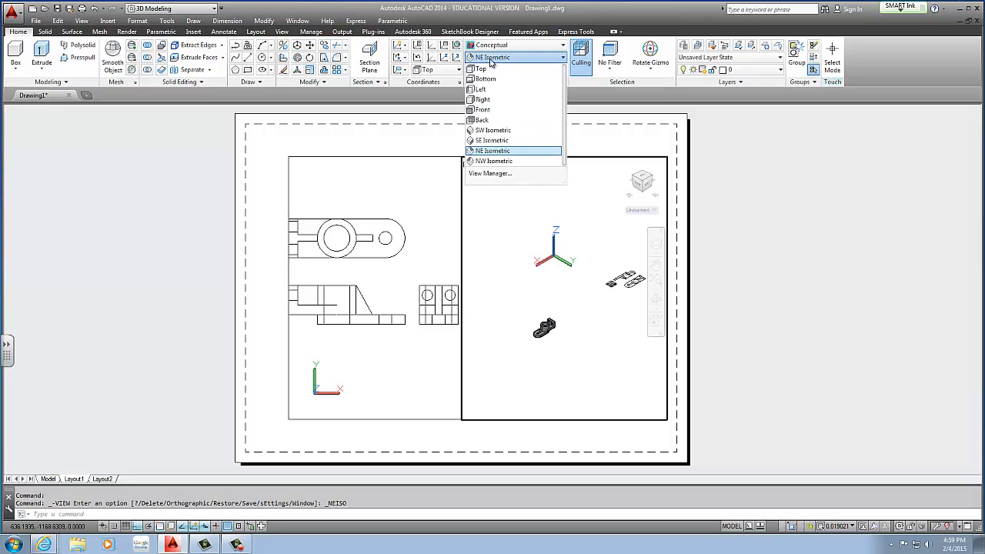
pyautogui.click(492, 59)
pyautogui.click(493, 60)
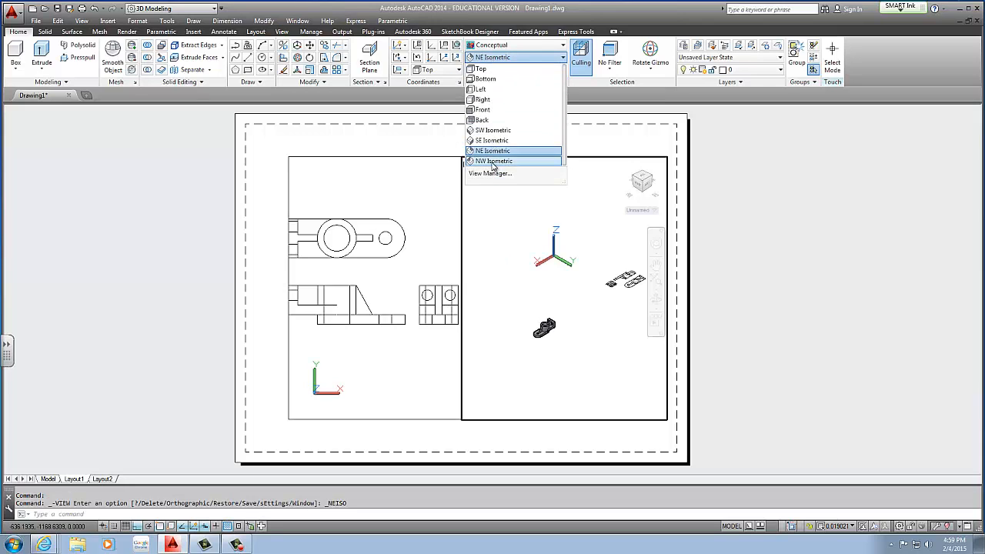
pyautogui.click(494, 161)
# Set the new viewport to SE Isometric, enlarge the bracket inside it and return to paper space.
pyautogui.click(494, 58)
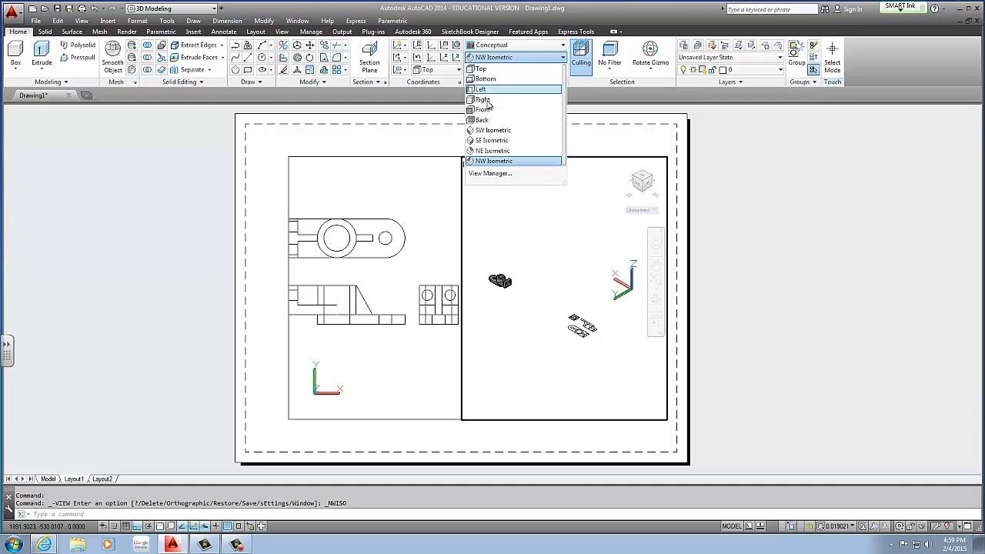
pyautogui.click(483, 142)
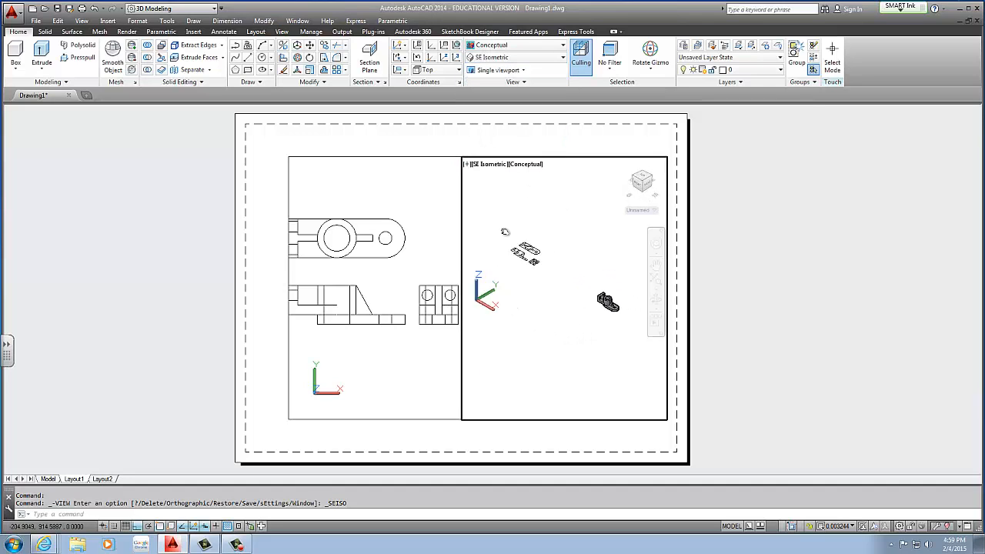
pyautogui.doubleClick(829, 290)
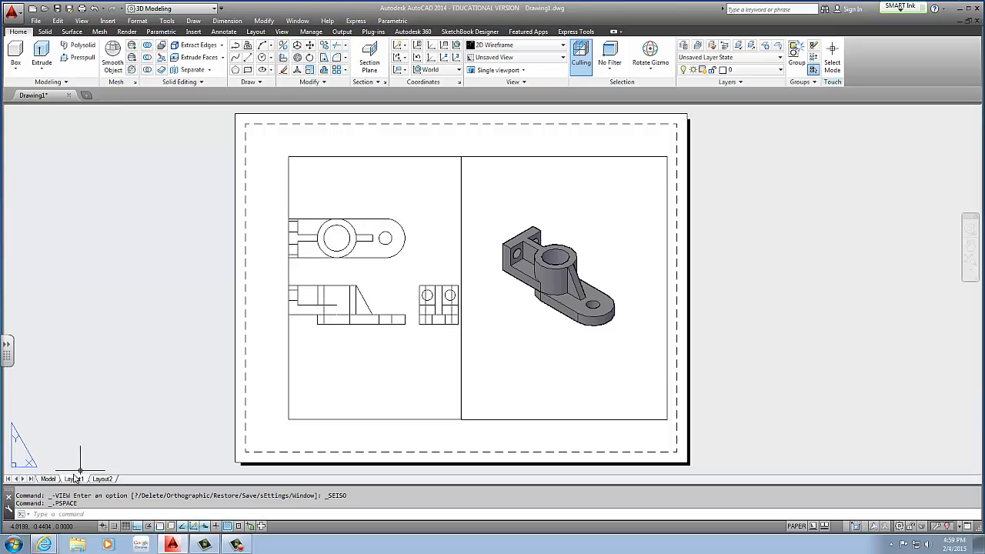
# Switch to model space and set its view to Top for the three flattened views.
pyautogui.click(49, 480)
pyautogui.moveTo(334, 334); pyautogui.dragTo(421, 355, button='middle')
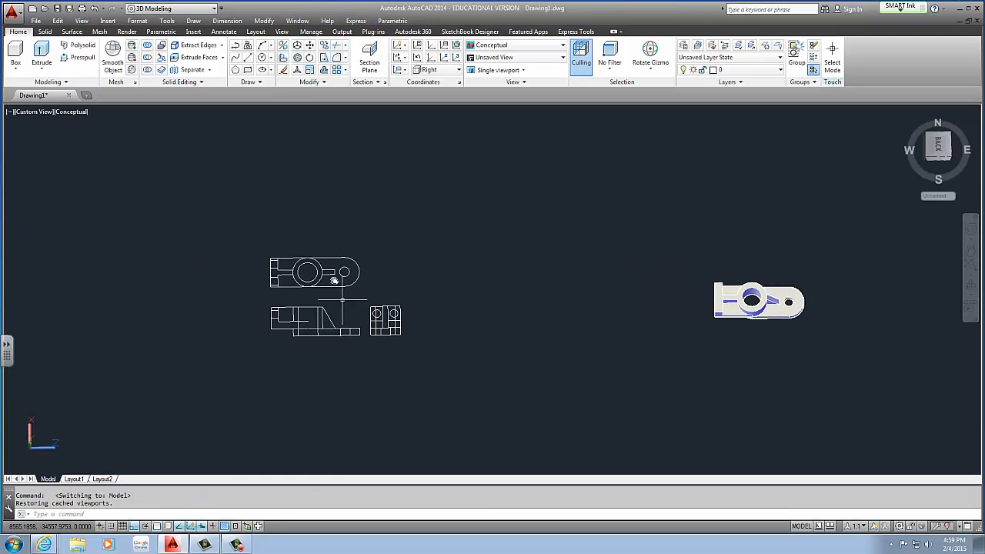
pyautogui.scroll(4, 335, 279)
pyautogui.click(497, 57)
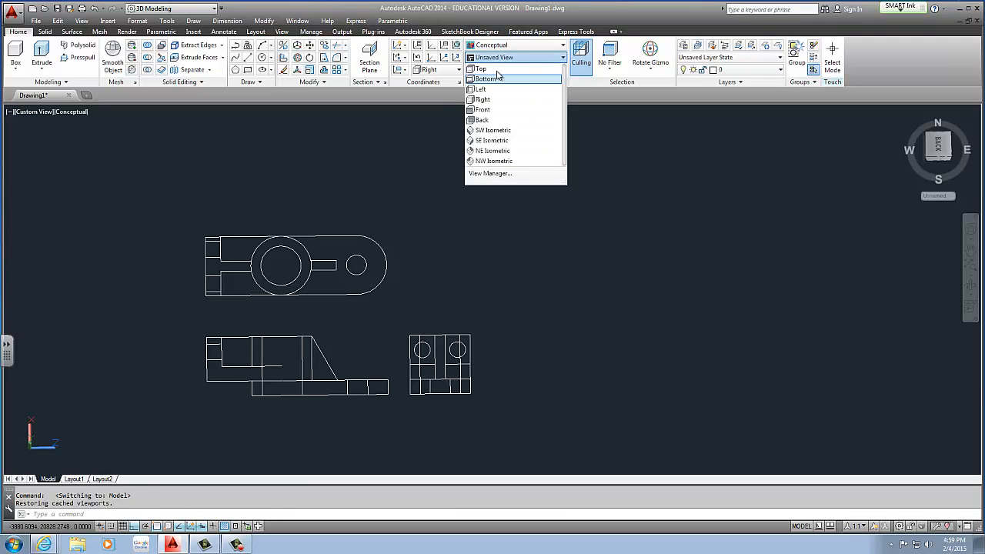
pyautogui.click(497, 75)
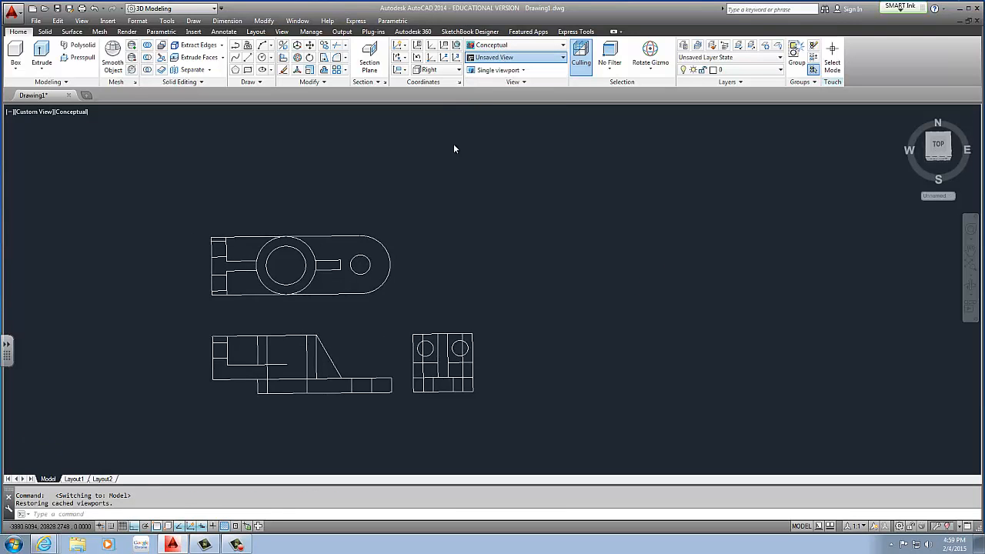
# Explode the three flattened views into individual lines, arcs and circles.
pyautogui.click(550, 170)
pyautogui.click(328, 282)
pyautogui.moveTo(254, 189); pyautogui.dragTo(261, 246, button='middle')
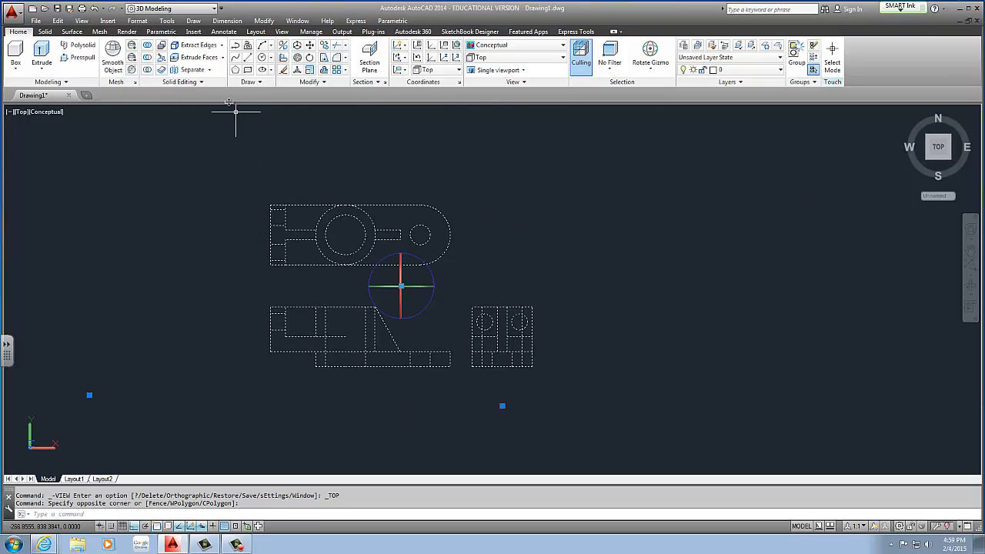
pyautogui.click(325, 83)
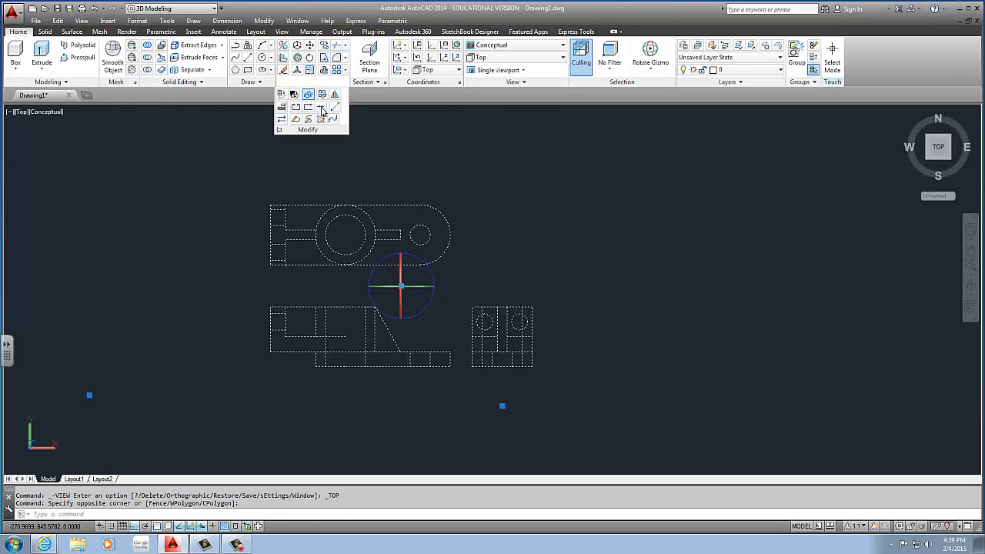
pyautogui.click(321, 108)
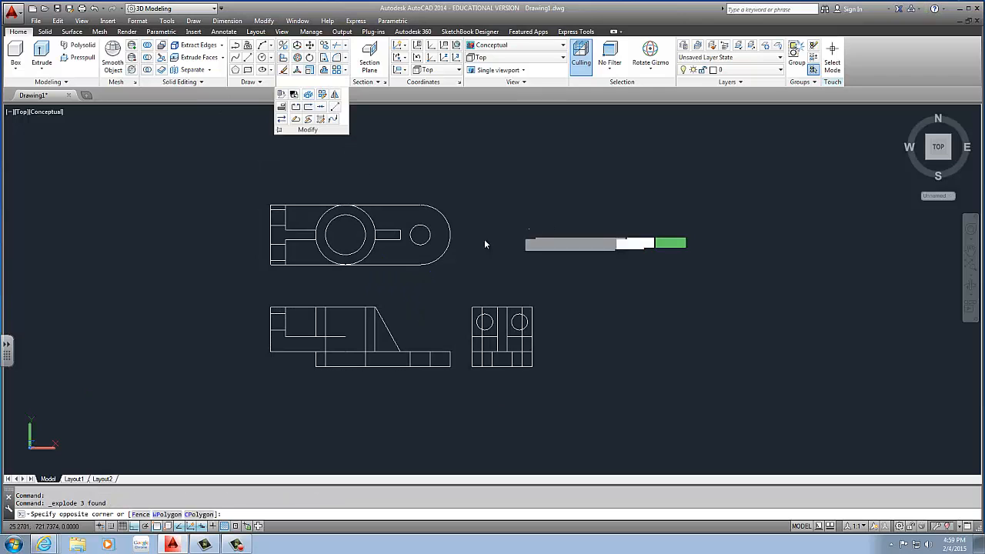
# Select parts of the exploded top and front views to check that they are separate objects, and clear the selection.
pyautogui.click(529, 161)
pyautogui.click(604, 200)
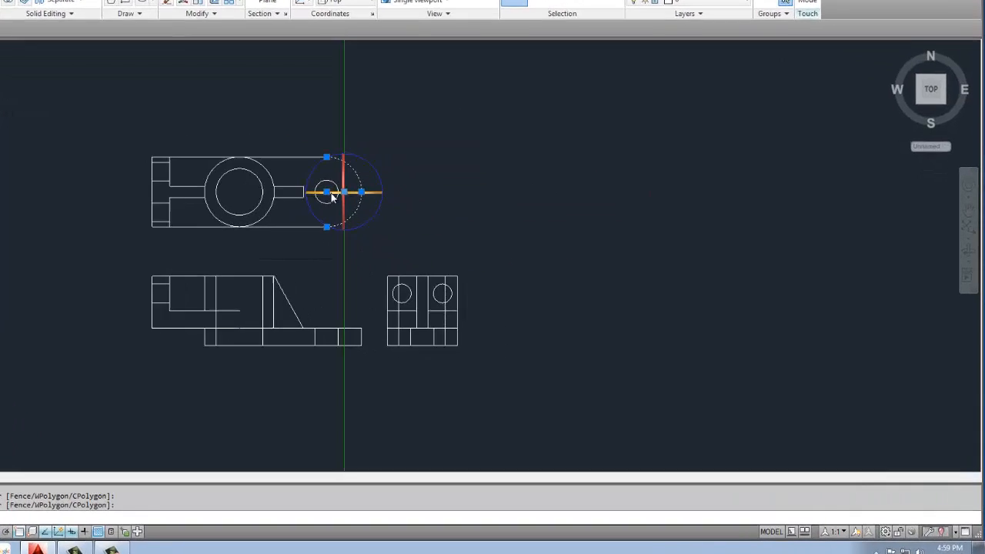
pyautogui.press('Escape')
pyautogui.click(268, 202)
pyautogui.click(278, 183)
pyautogui.click(332, 274)
pyautogui.click(267, 303)
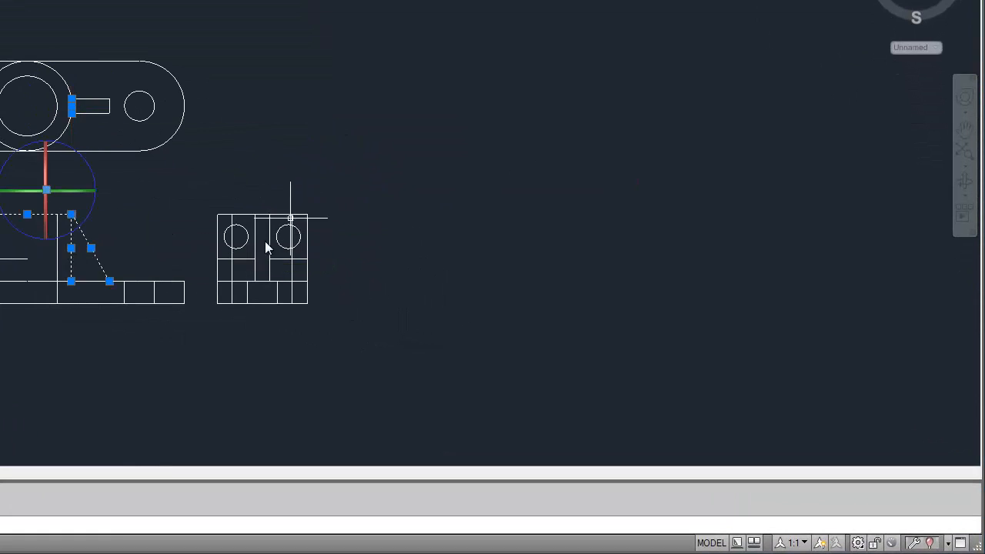
pyautogui.click(193, 280)
pyautogui.press('Escape')
# Select individual lines of the exploded right view to examine them, and clear the selection.
pyautogui.click(264, 230)
pyautogui.press('Escape')
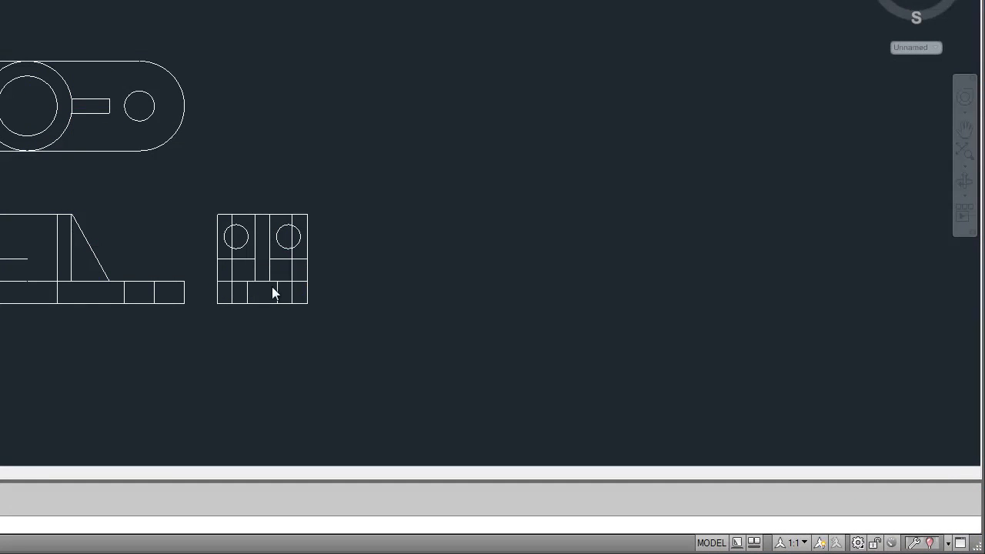
pyautogui.click(270, 281)
pyautogui.click(238, 293)
pyautogui.click(343, 268)
pyautogui.press('Escape')
pyautogui.moveTo(274, 112); pyautogui.dragTo(189, 159, button='middle')
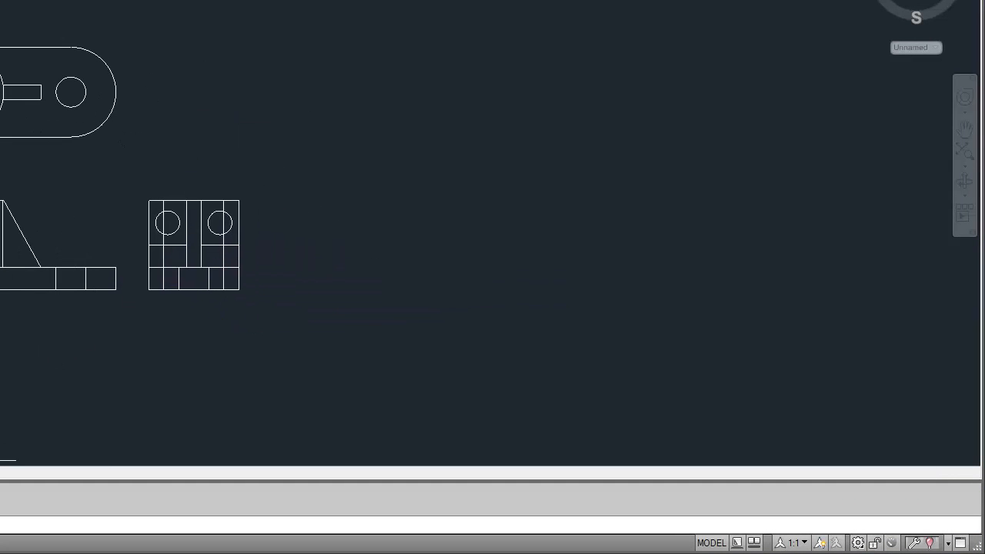